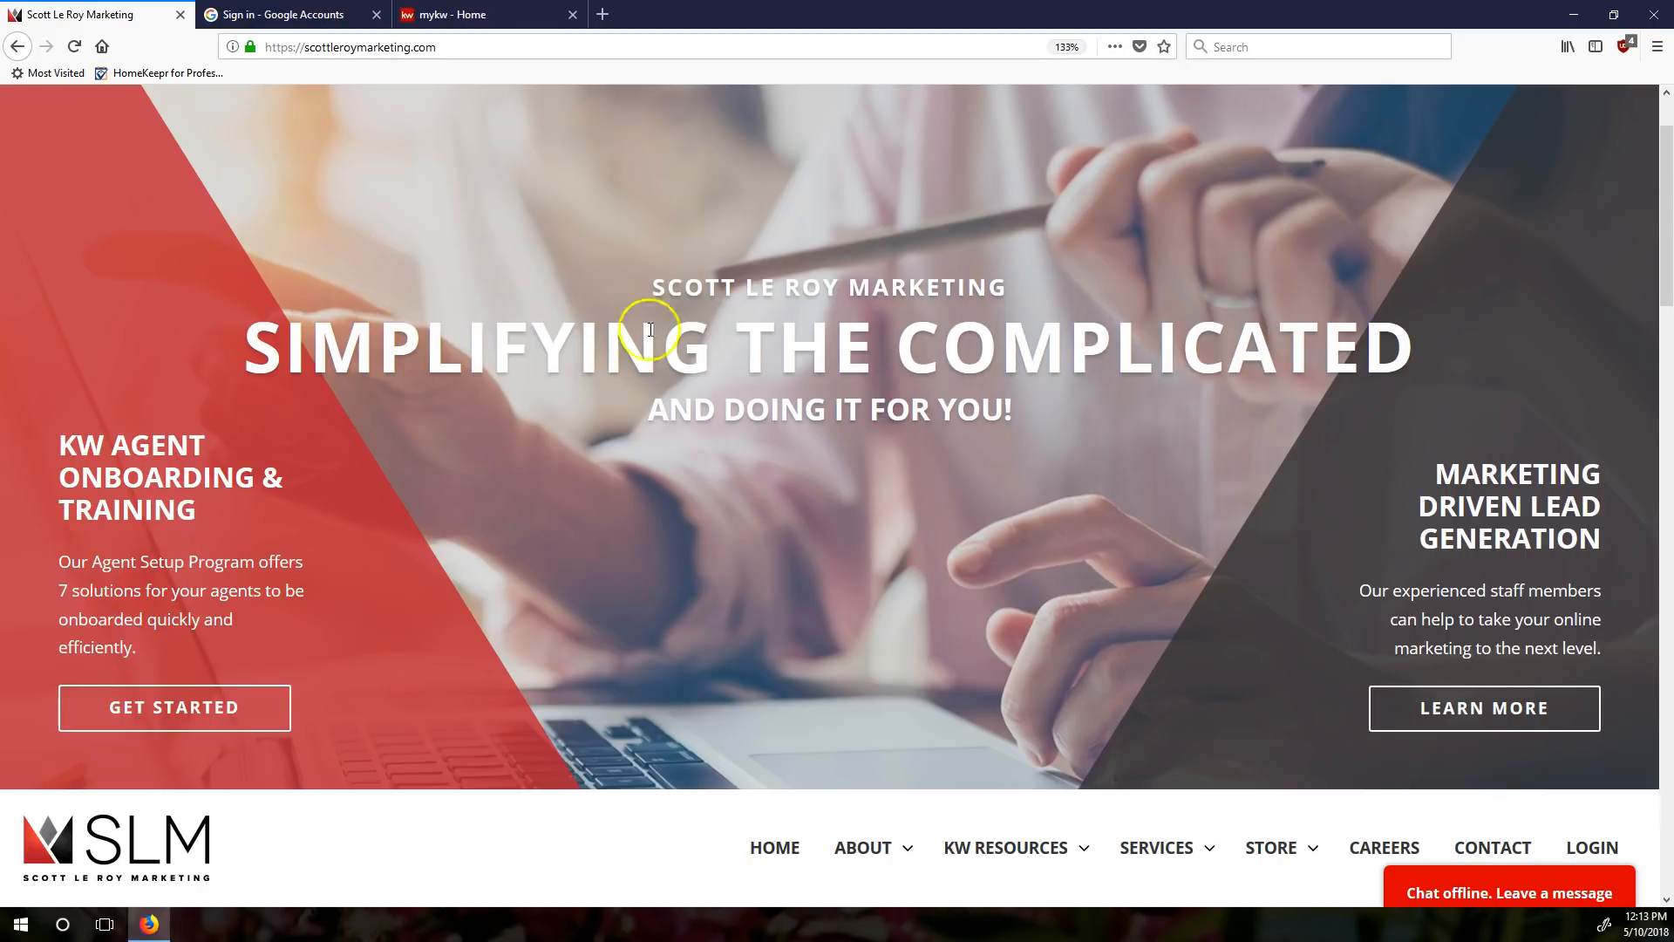
# Scroll down the homepage and reveal the KW Resources dropdown with Templates
pyautogui.scroll(-4, 872, 476)
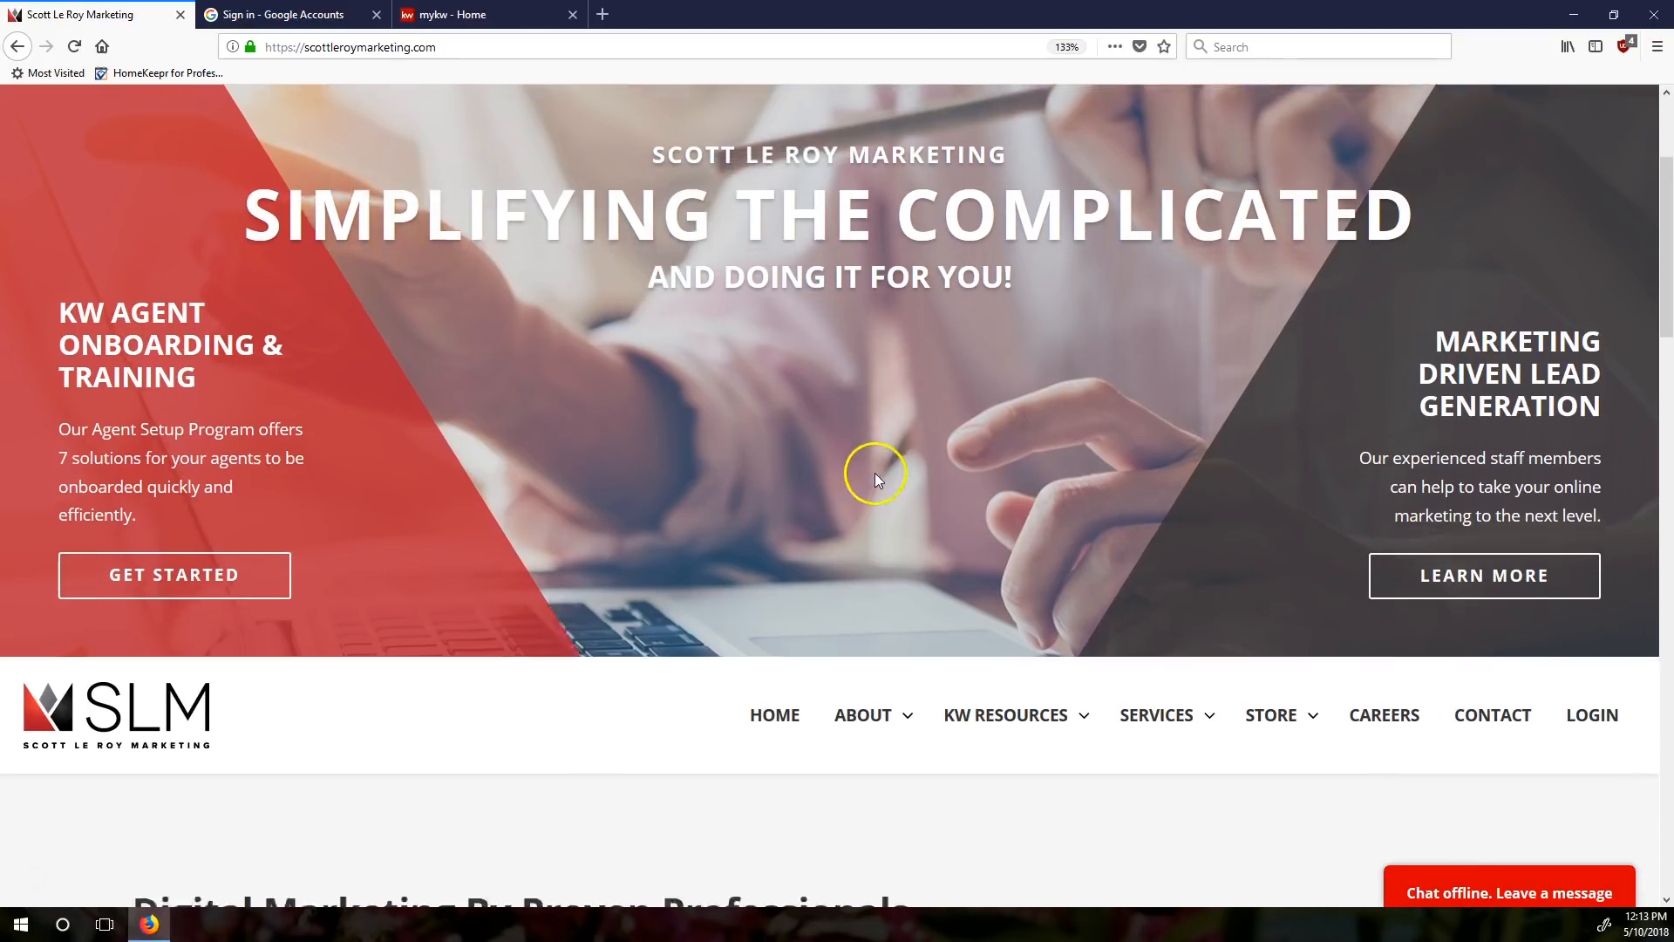
pyautogui.moveTo(1020, 526)
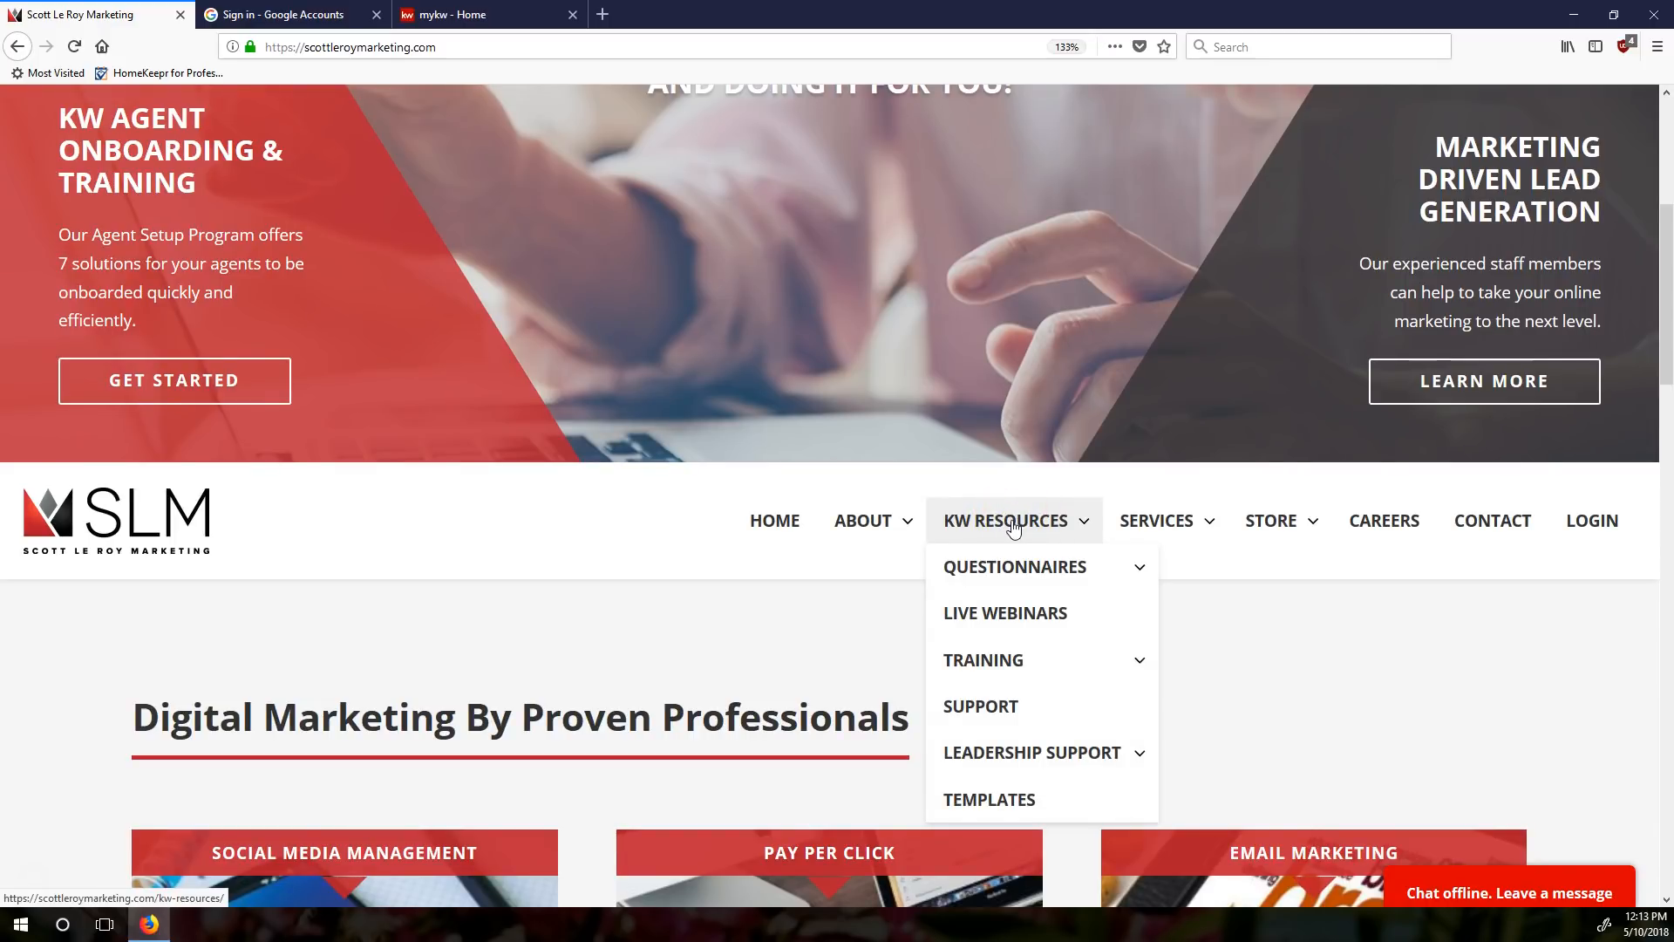
# Open the KW Resources Templates page and log in with the Market Center password
pyautogui.click(994, 800)
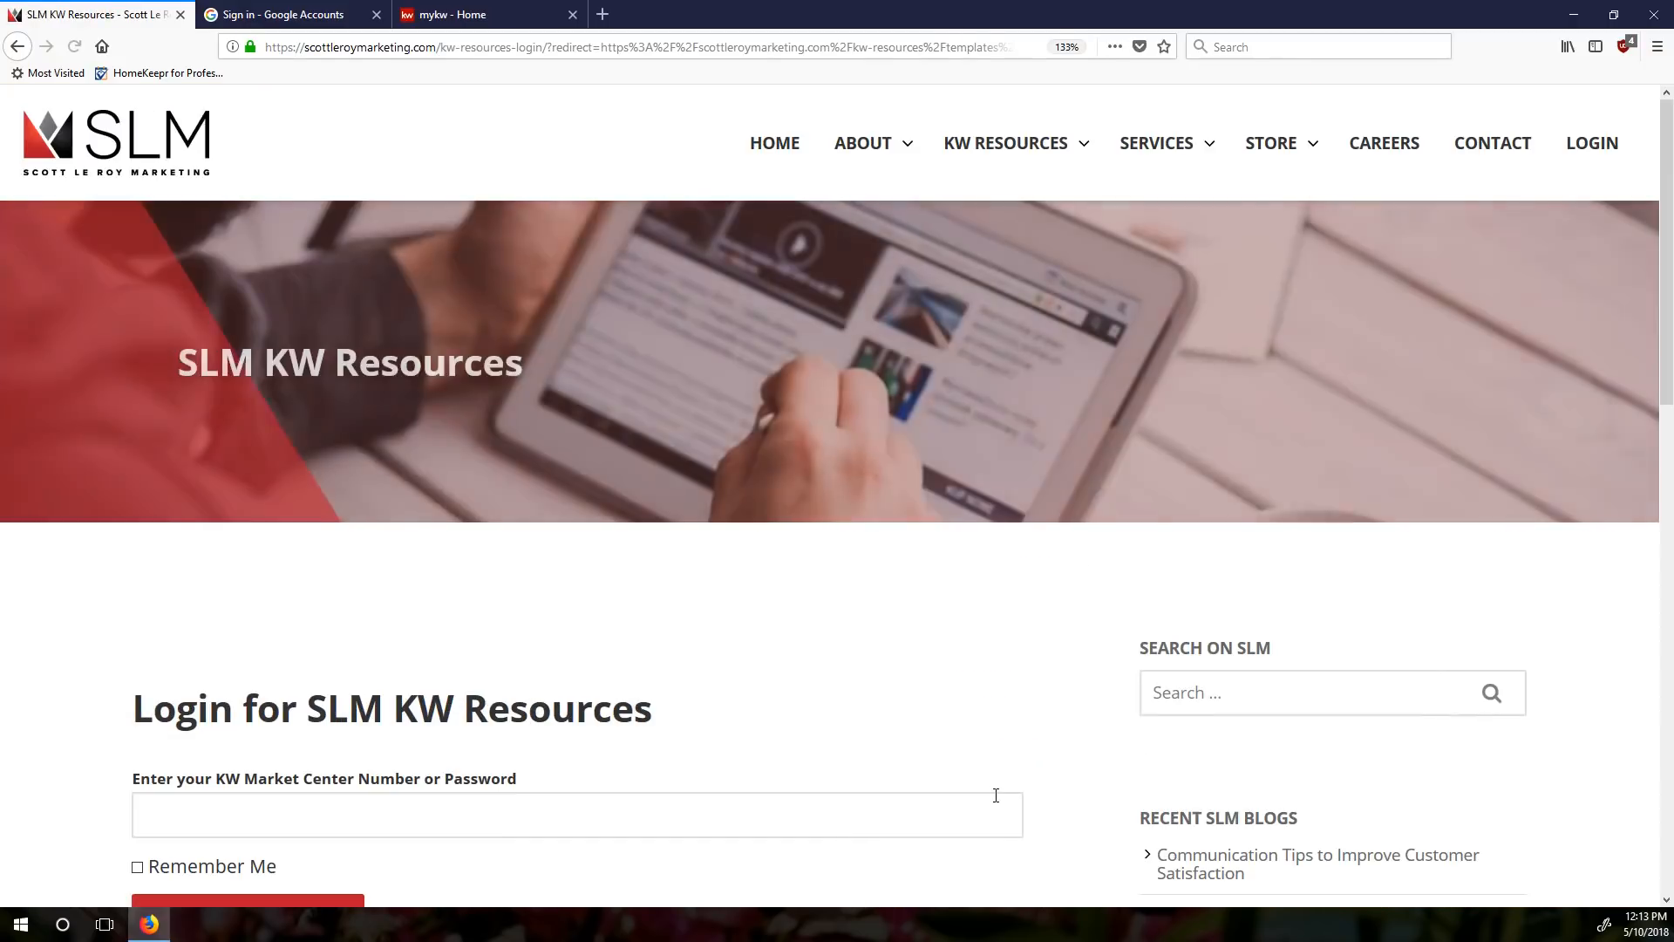
pyautogui.scroll(-2, 880, 610)
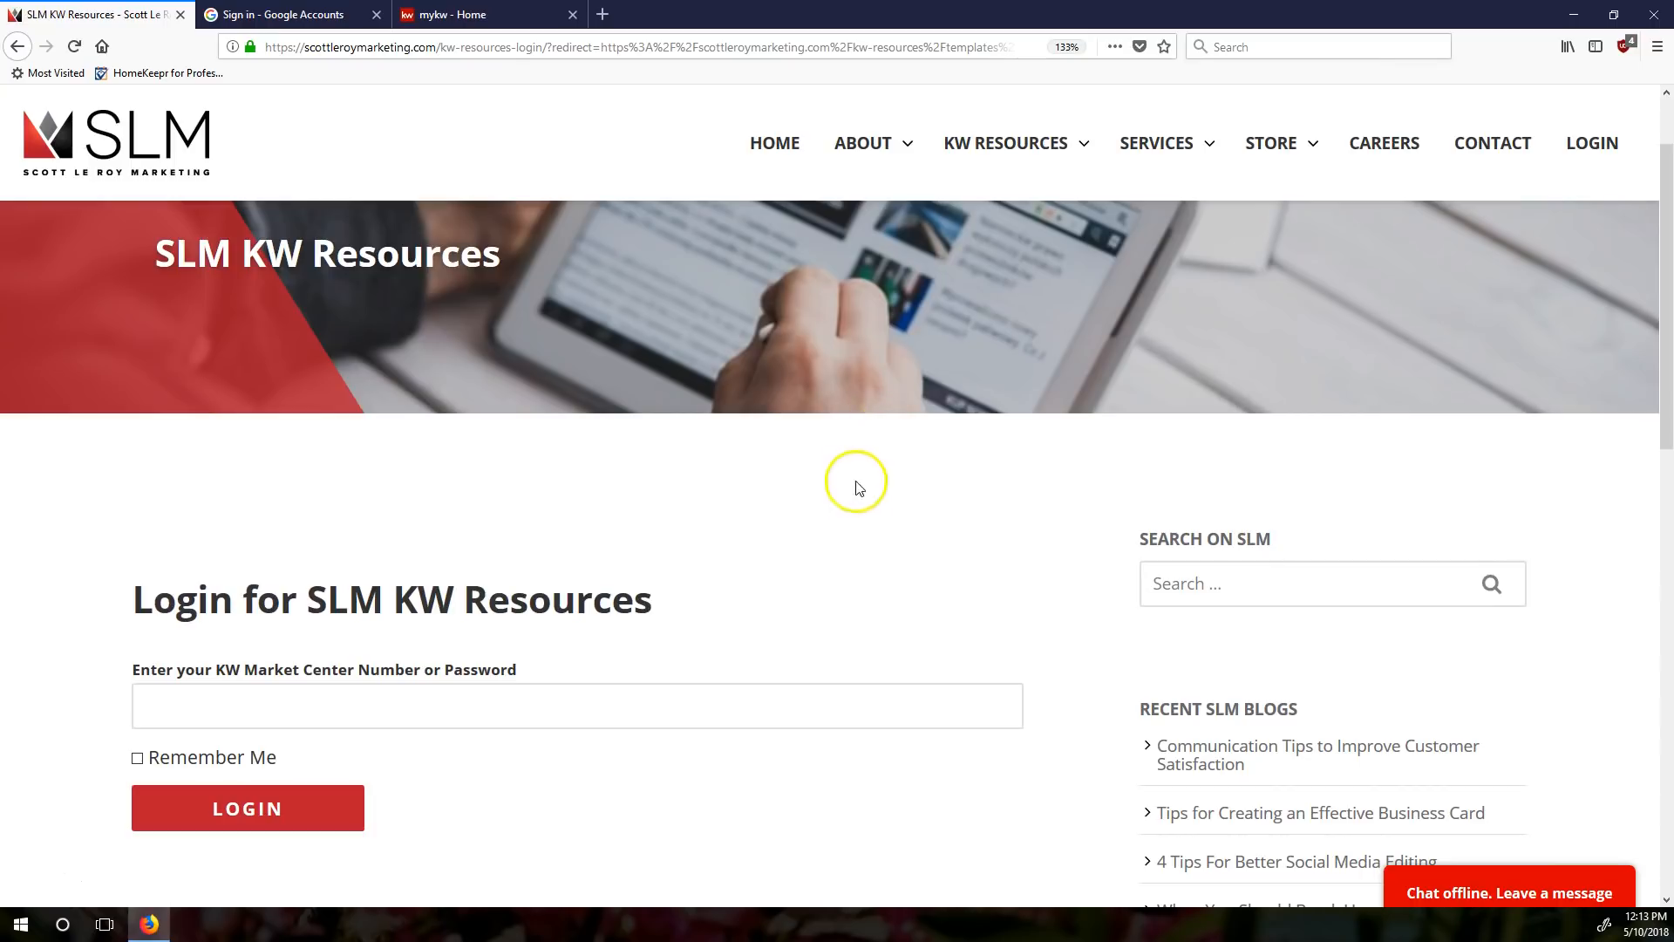
pyautogui.scroll(-2, 738, 497)
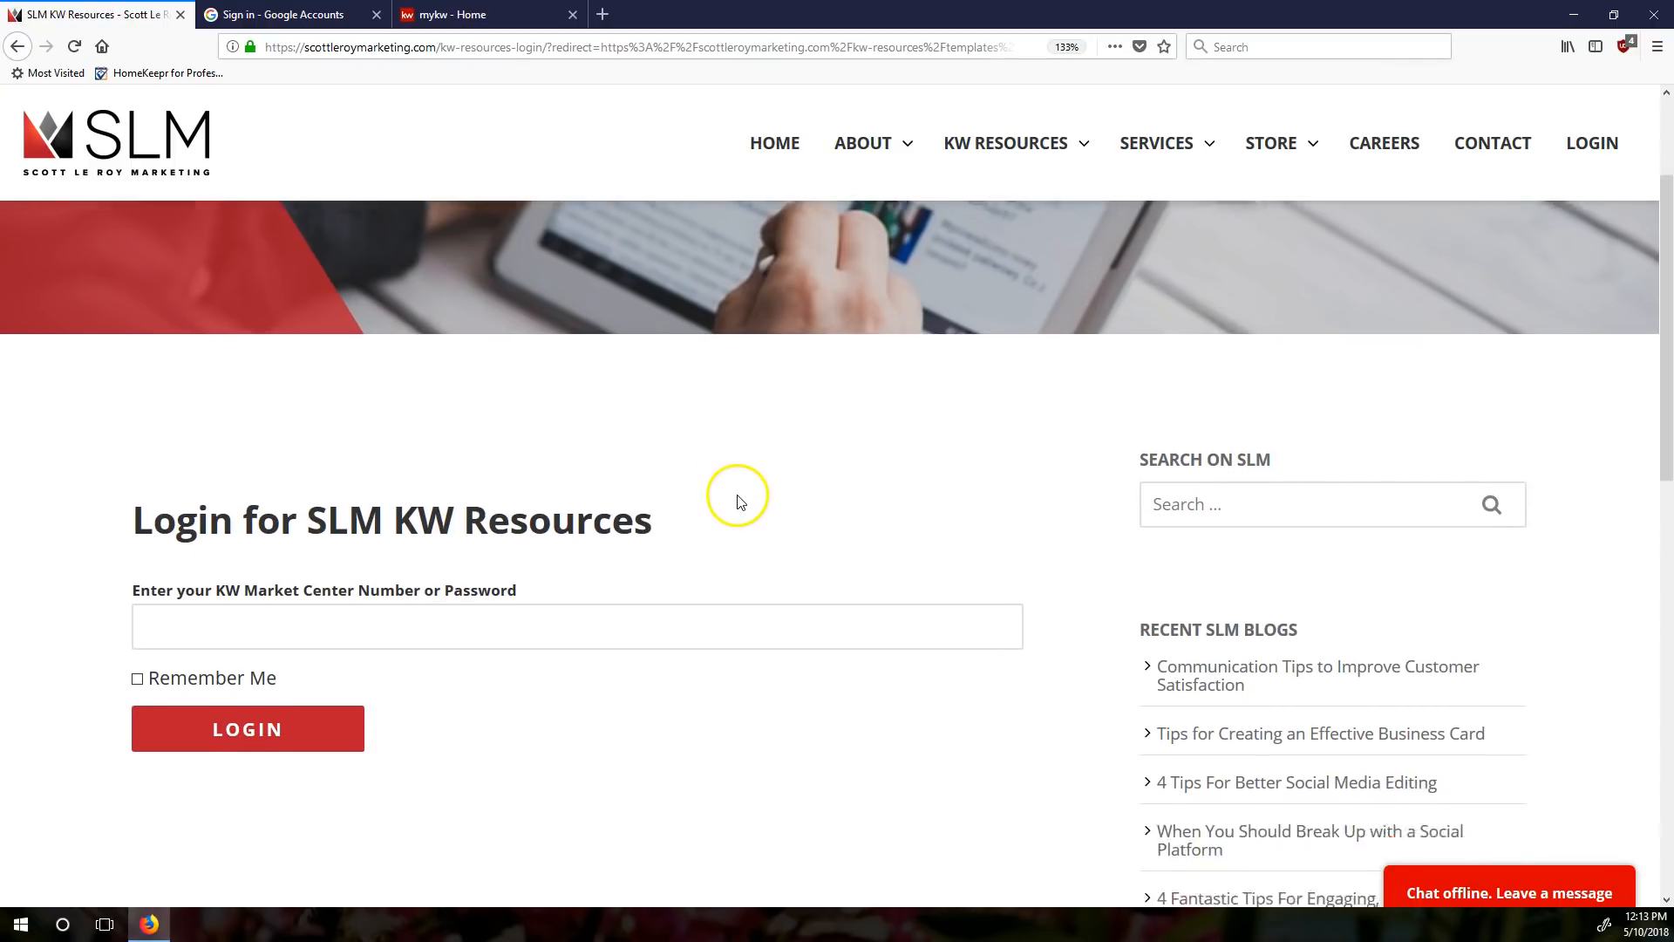
pyautogui.click(700, 611)
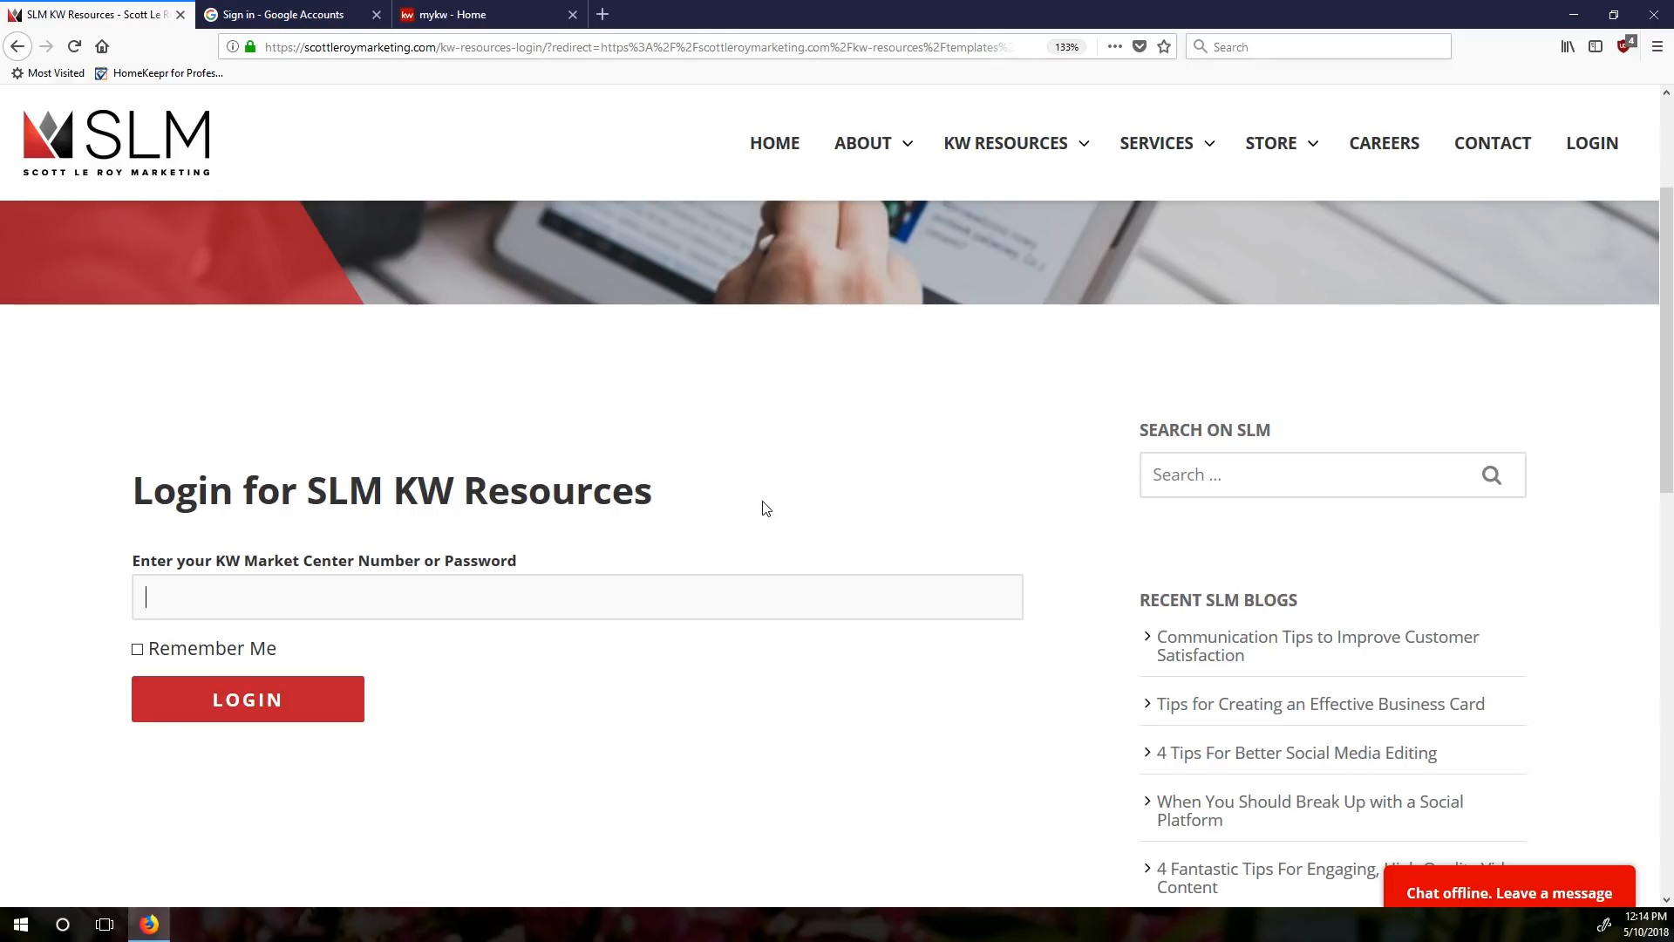
pyautogui.click(639, 597)
pyautogui.press('Return')
pyautogui.scroll(-4, 724, 400)
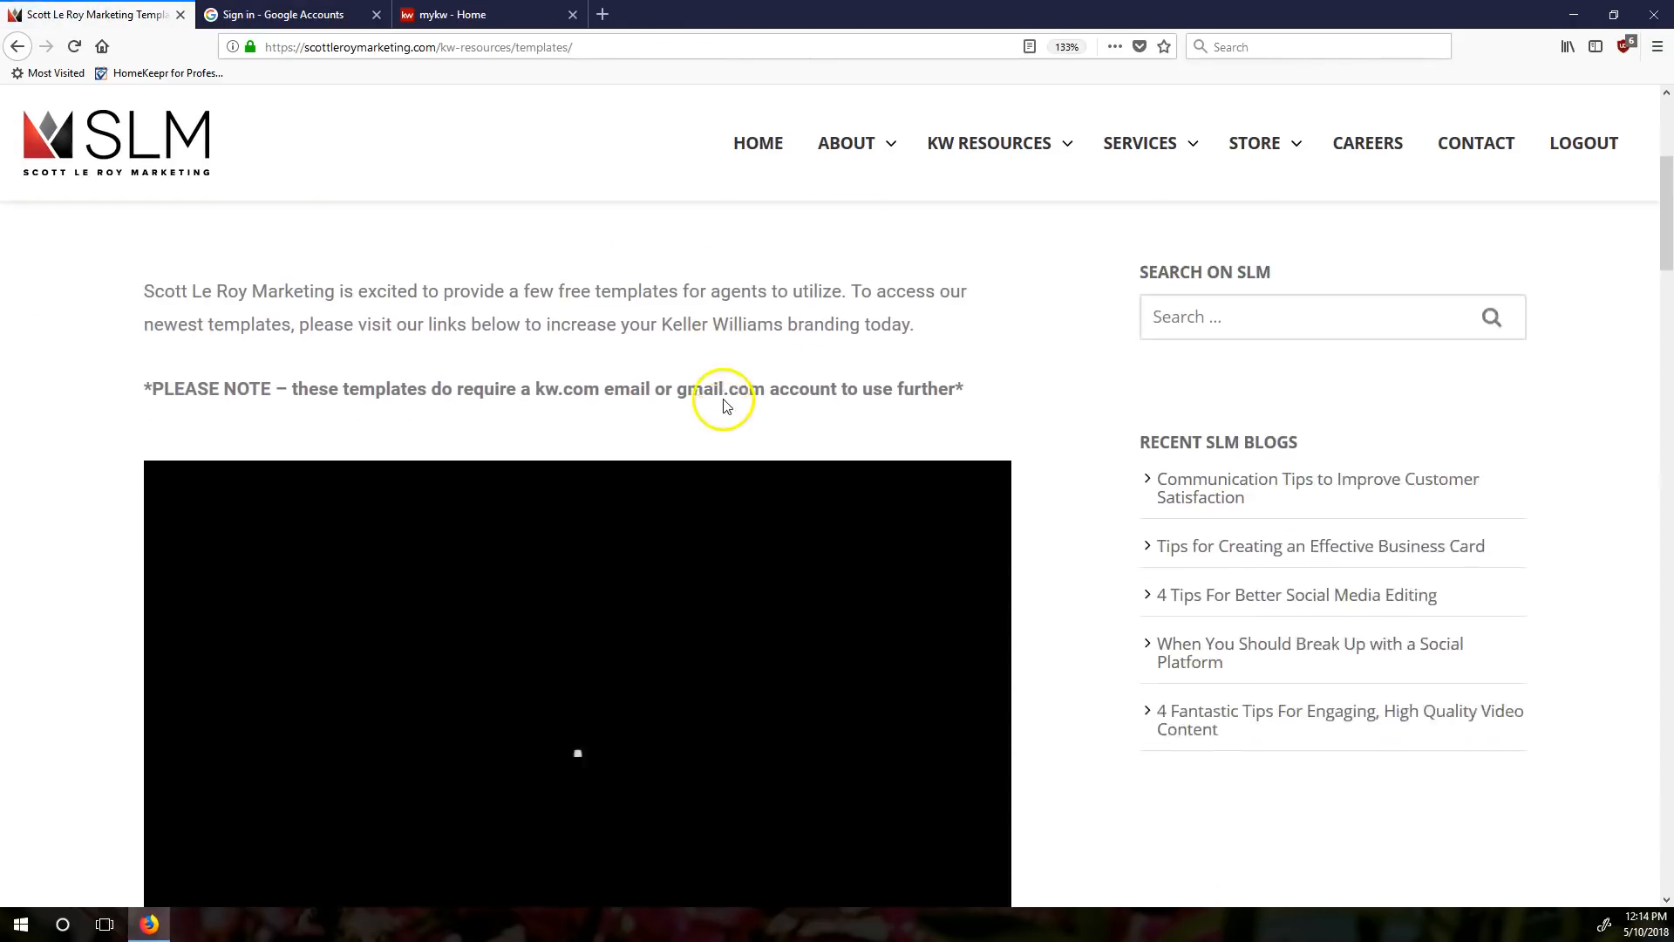
# Pause the tutorial video, read the red note, and scroll to the template download categories
pyautogui.scroll(-3, 724, 400)
pyautogui.click(184, 679)
pyautogui.scroll(3, 621, 487)
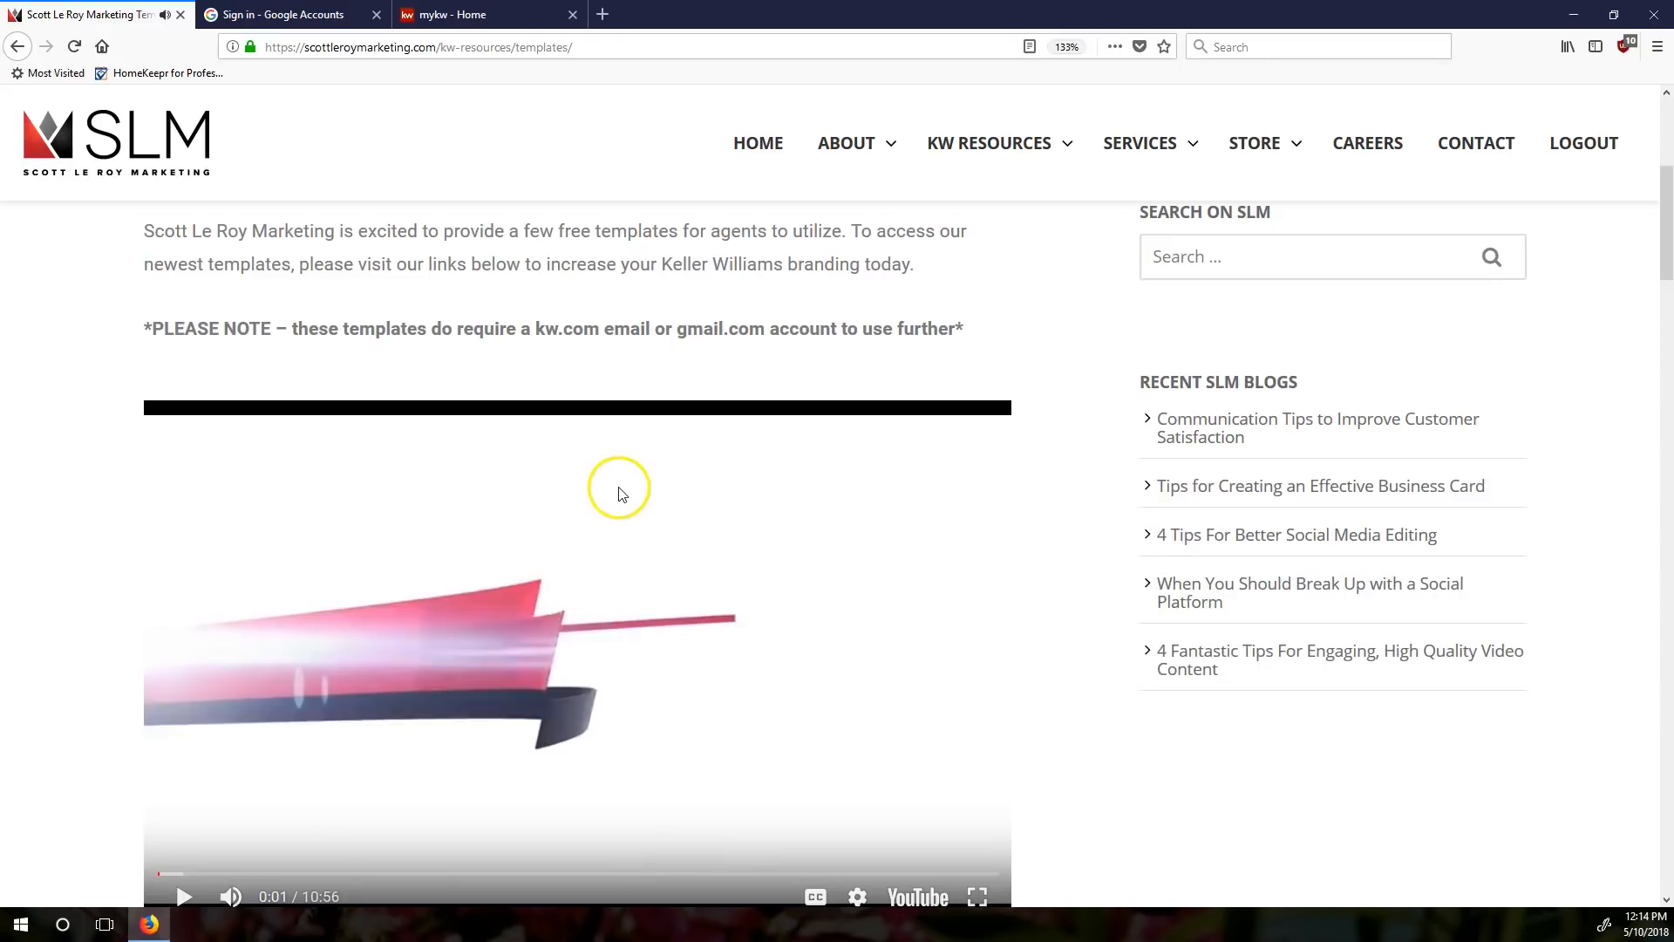
pyautogui.scroll(-5, 618, 493)
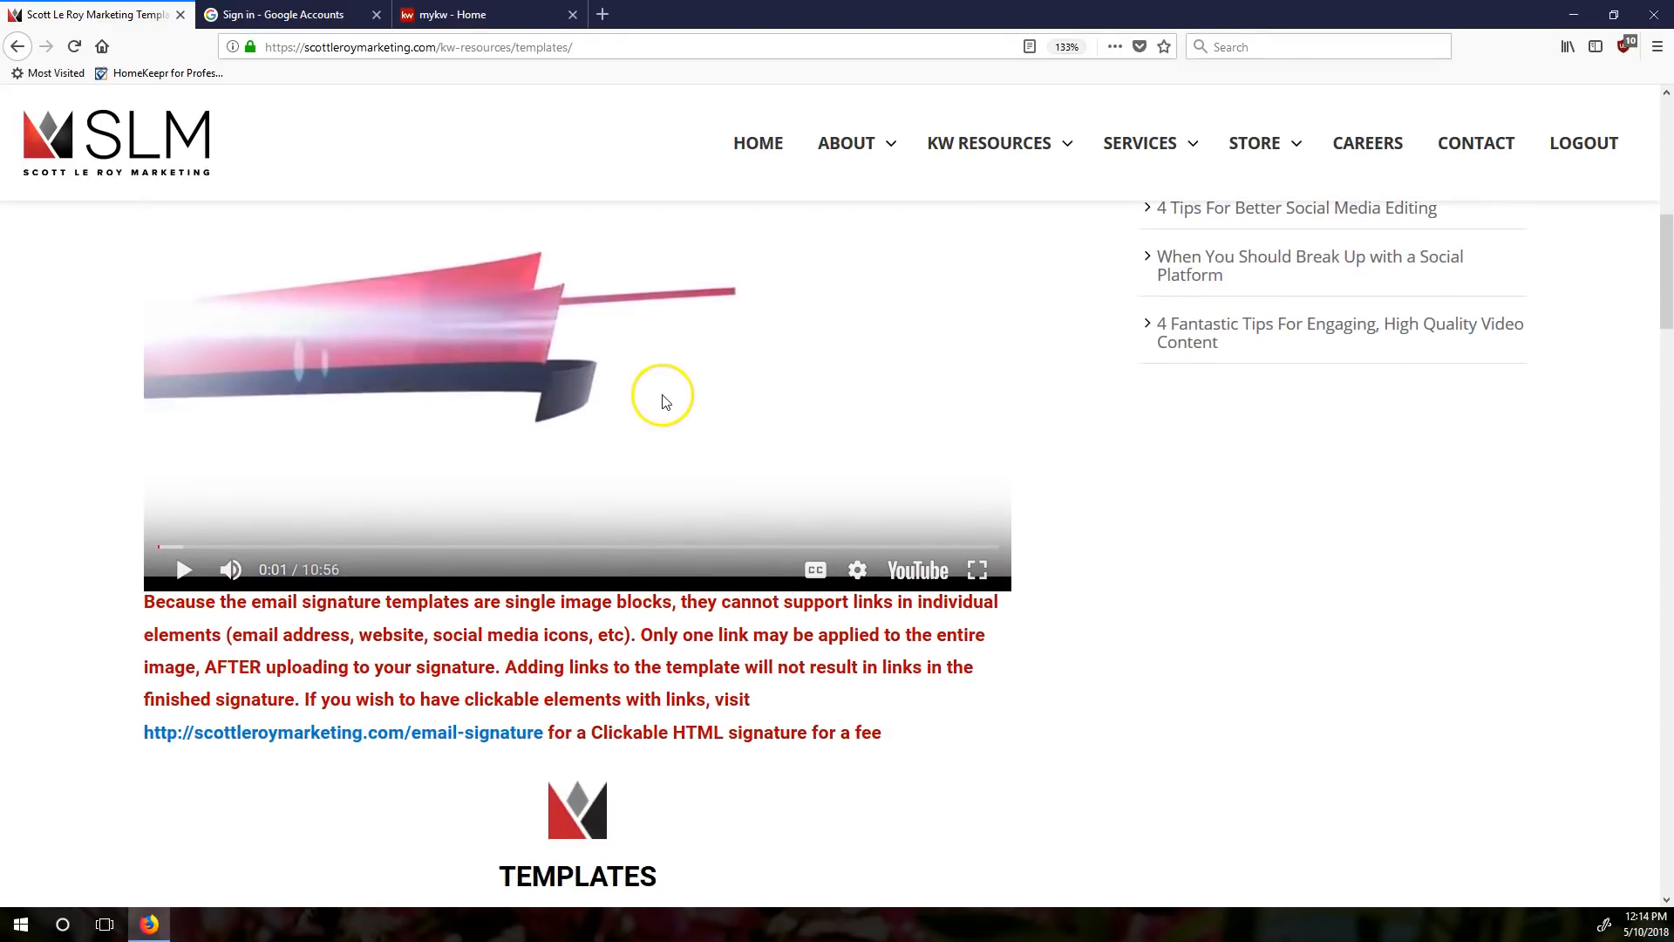
pyautogui.scroll(-2, 665, 401)
pyautogui.scroll(2, 665, 401)
pyautogui.scroll(-1, 665, 401)
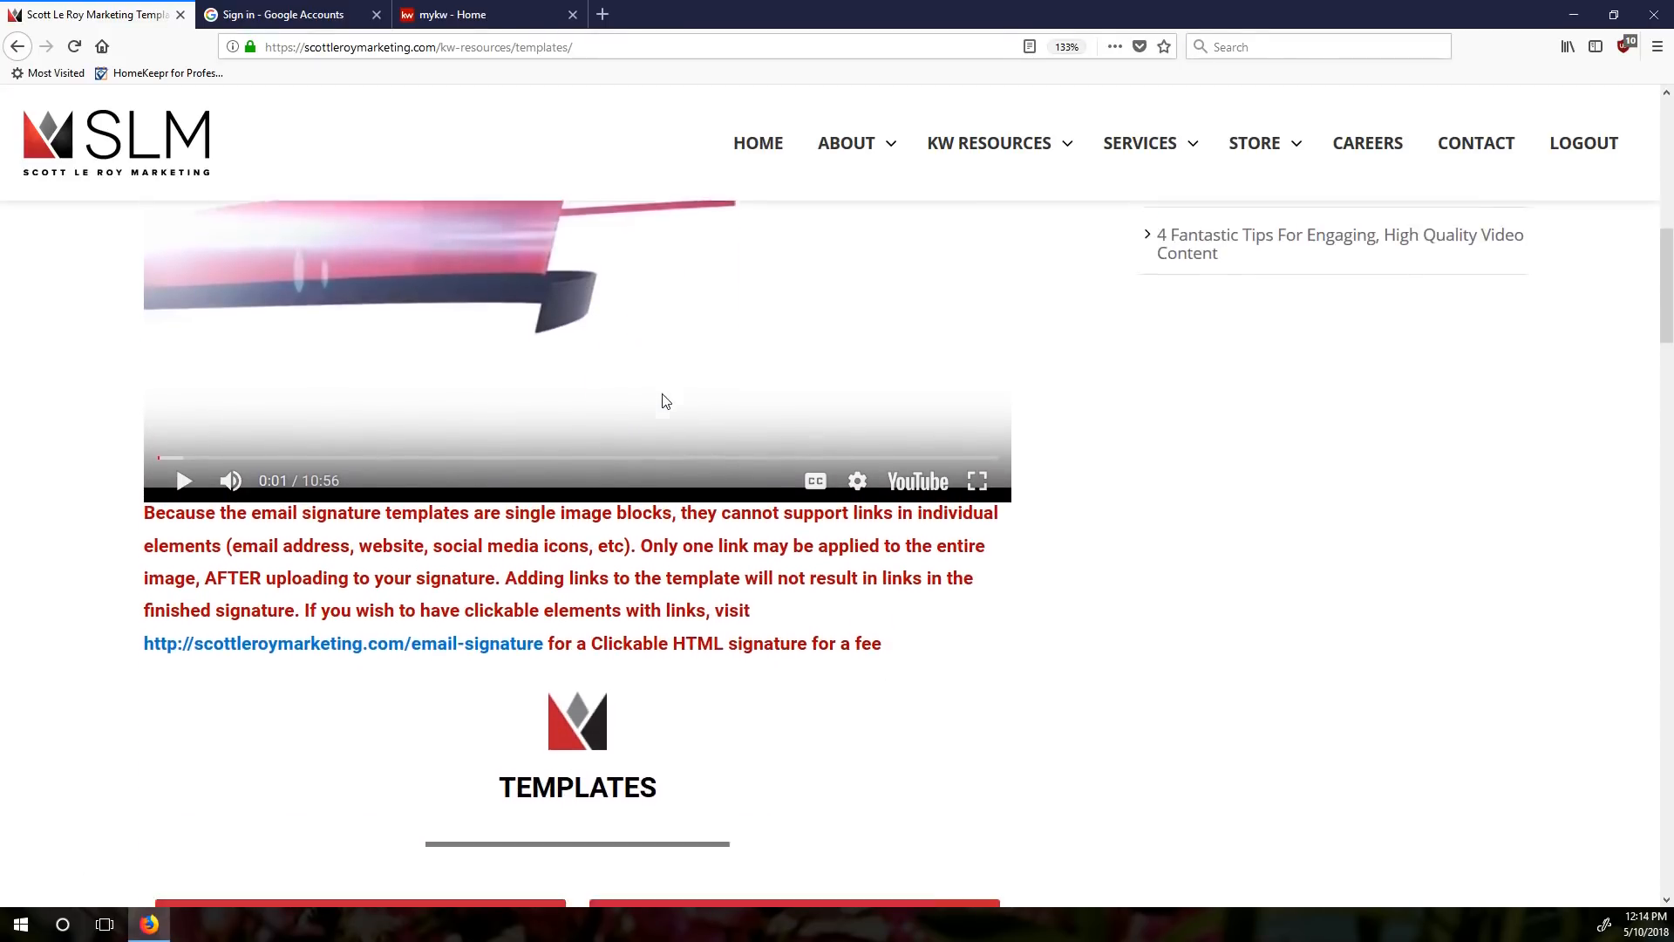
pyautogui.scroll(-1, 665, 401)
pyautogui.moveTo(140, 491); pyautogui.dragTo(949, 625)
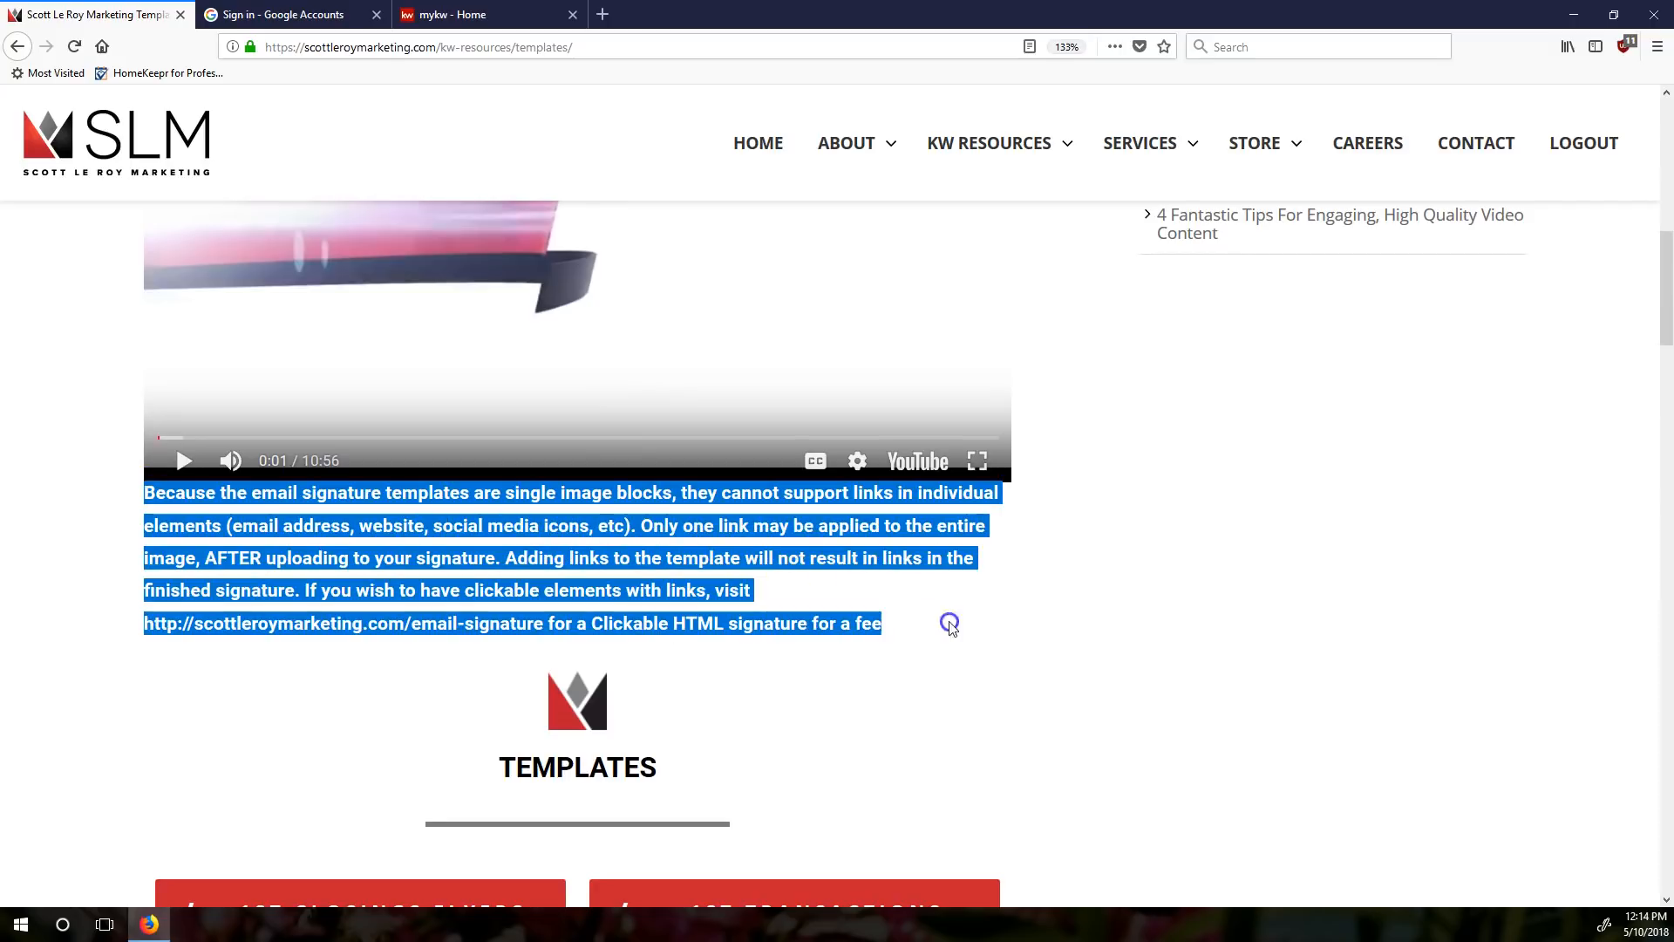
pyautogui.click(991, 622)
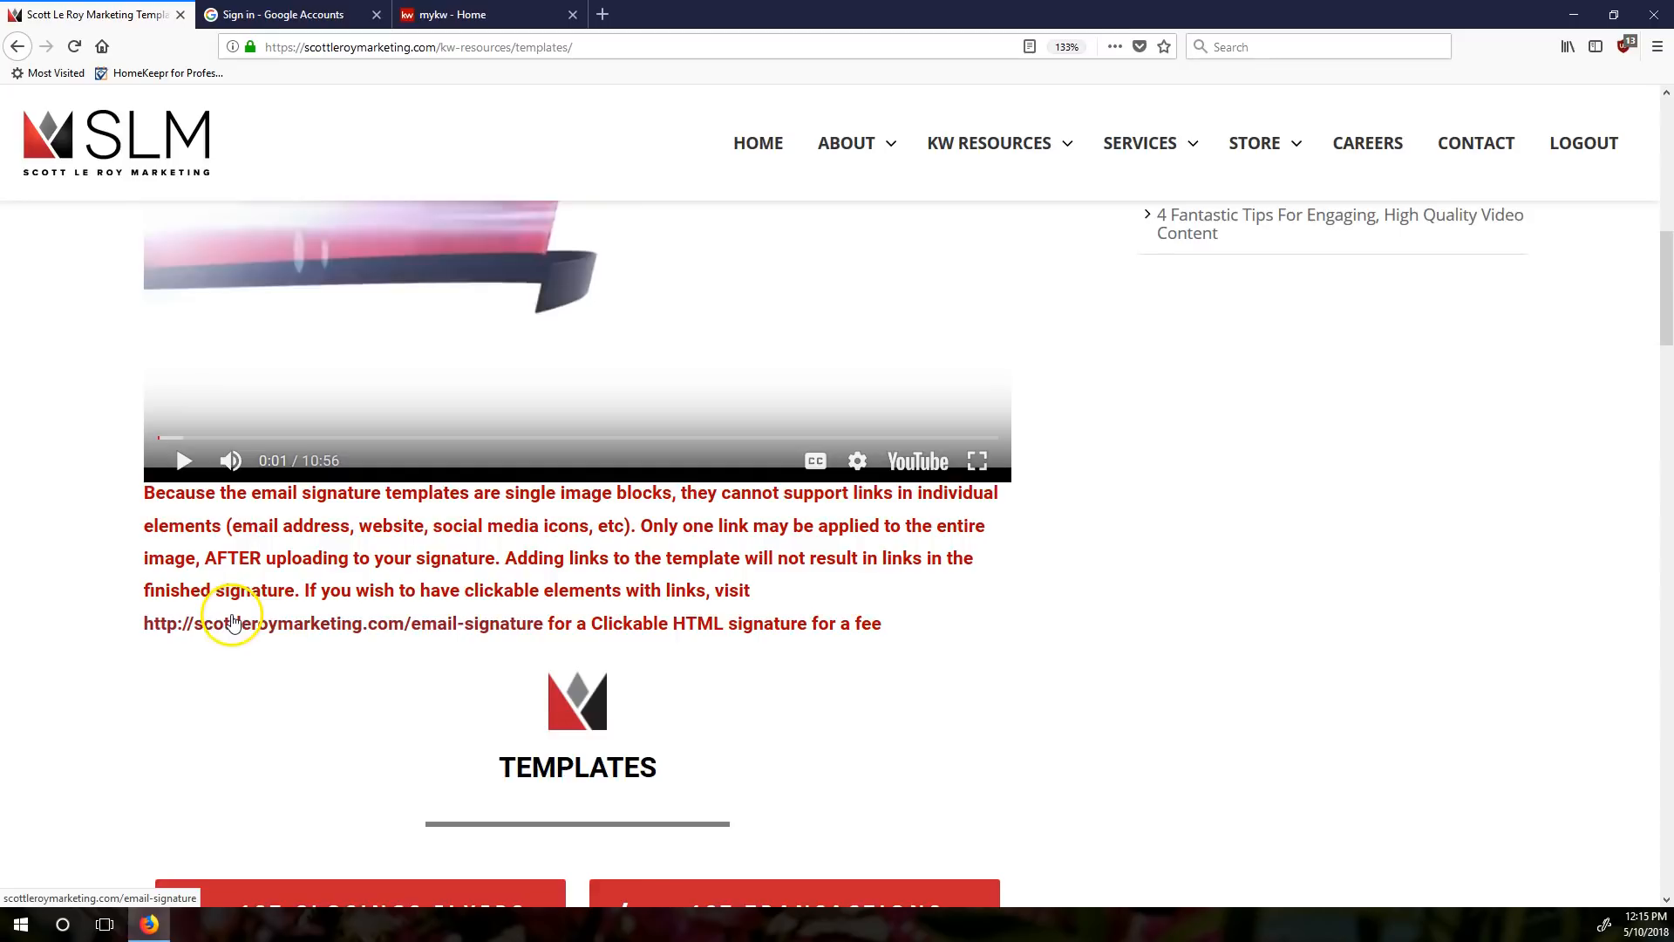
pyautogui.scroll(-5, 235, 624)
pyautogui.scroll(-8, 234, 620)
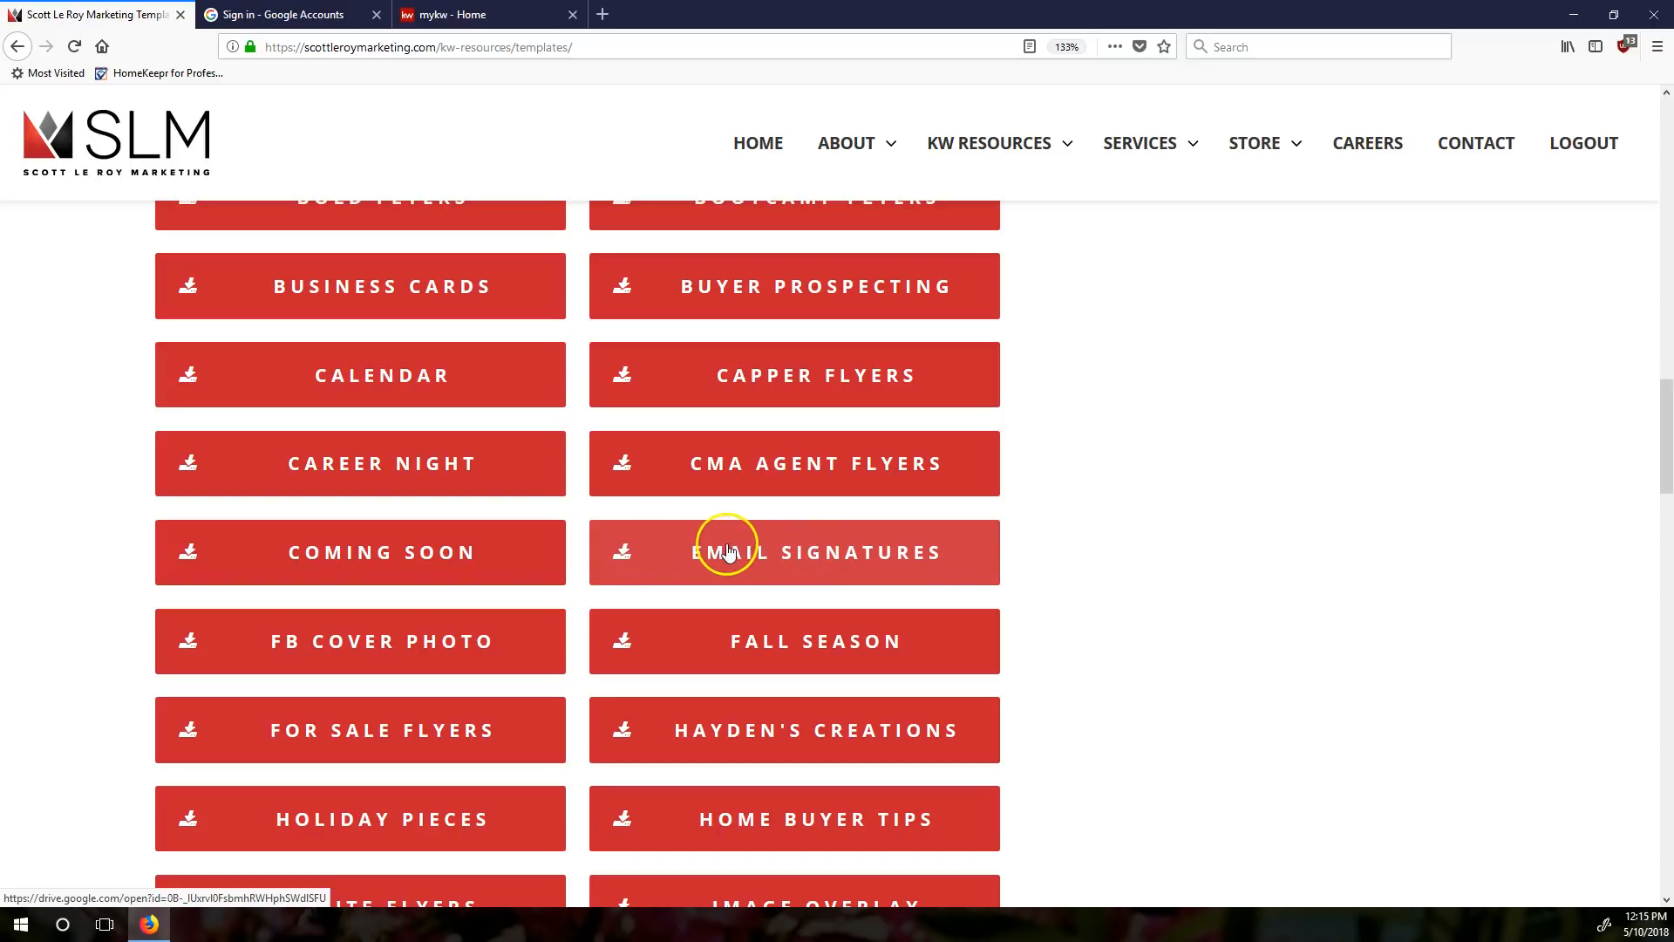
# Open the EMAIL SIGNATURES button's Google Drive folder with Modern, Normal, Vertical and Widescreen subfolders
pyautogui.click(802, 557)
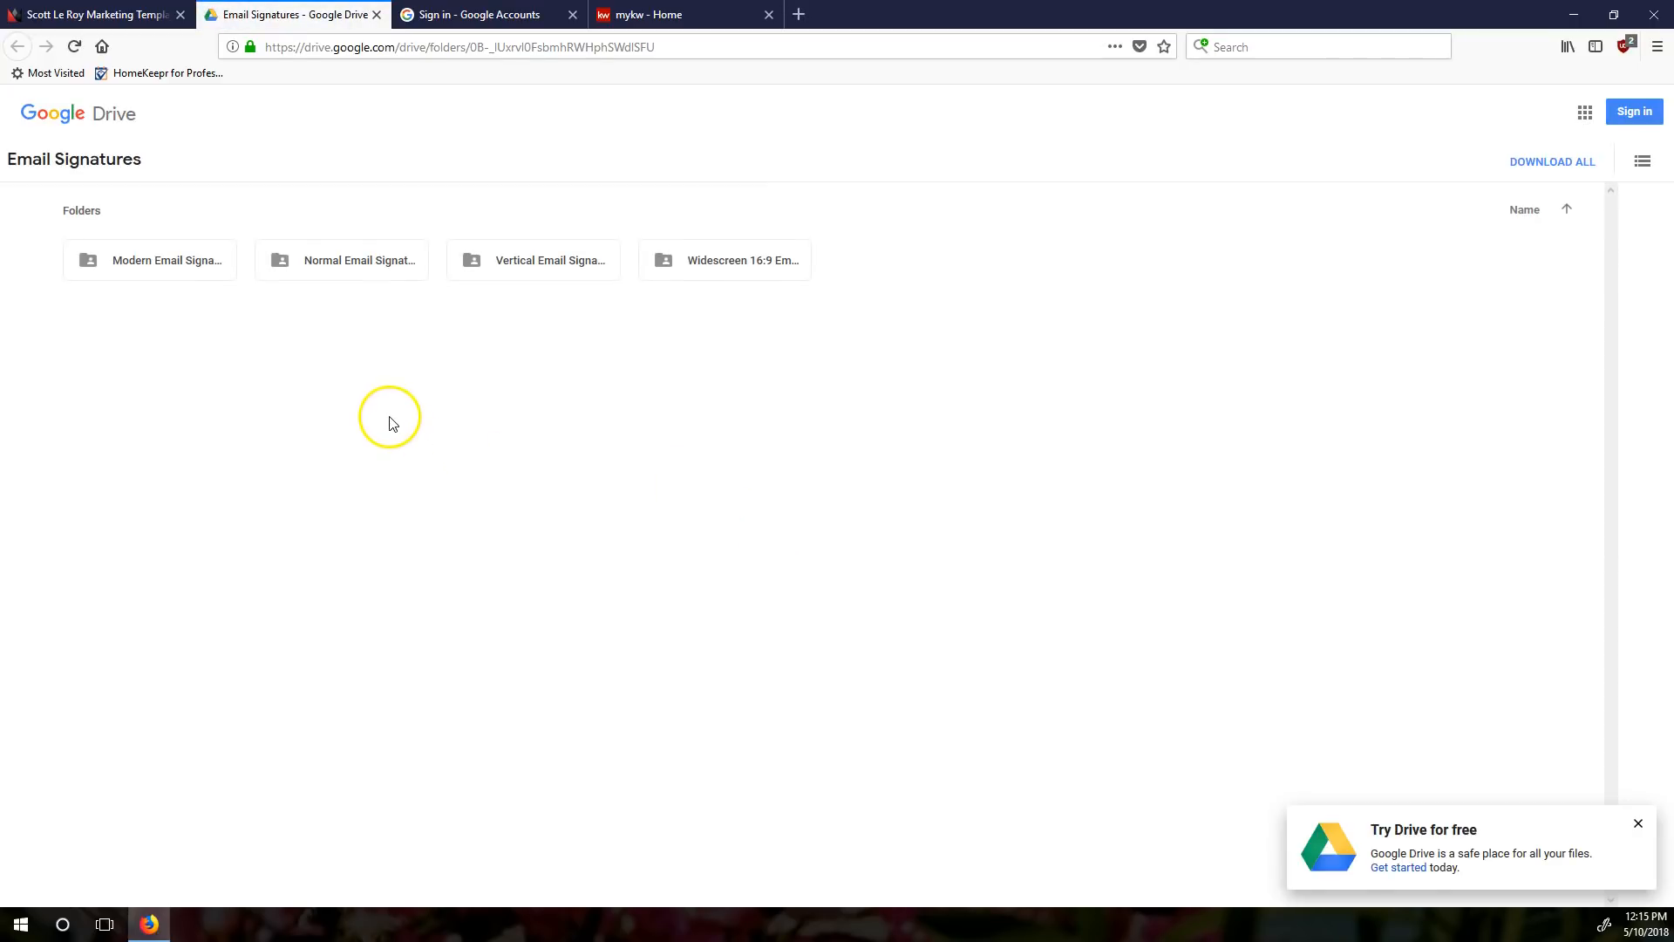
pyautogui.moveTo(478, 272)
# Sign in on accounts.google.com with the account e-mail, then return to the Email Signatures Drive tab
pyautogui.click(451, 15)
pyautogui.click(446, 40)
pyautogui.click(411, 44)
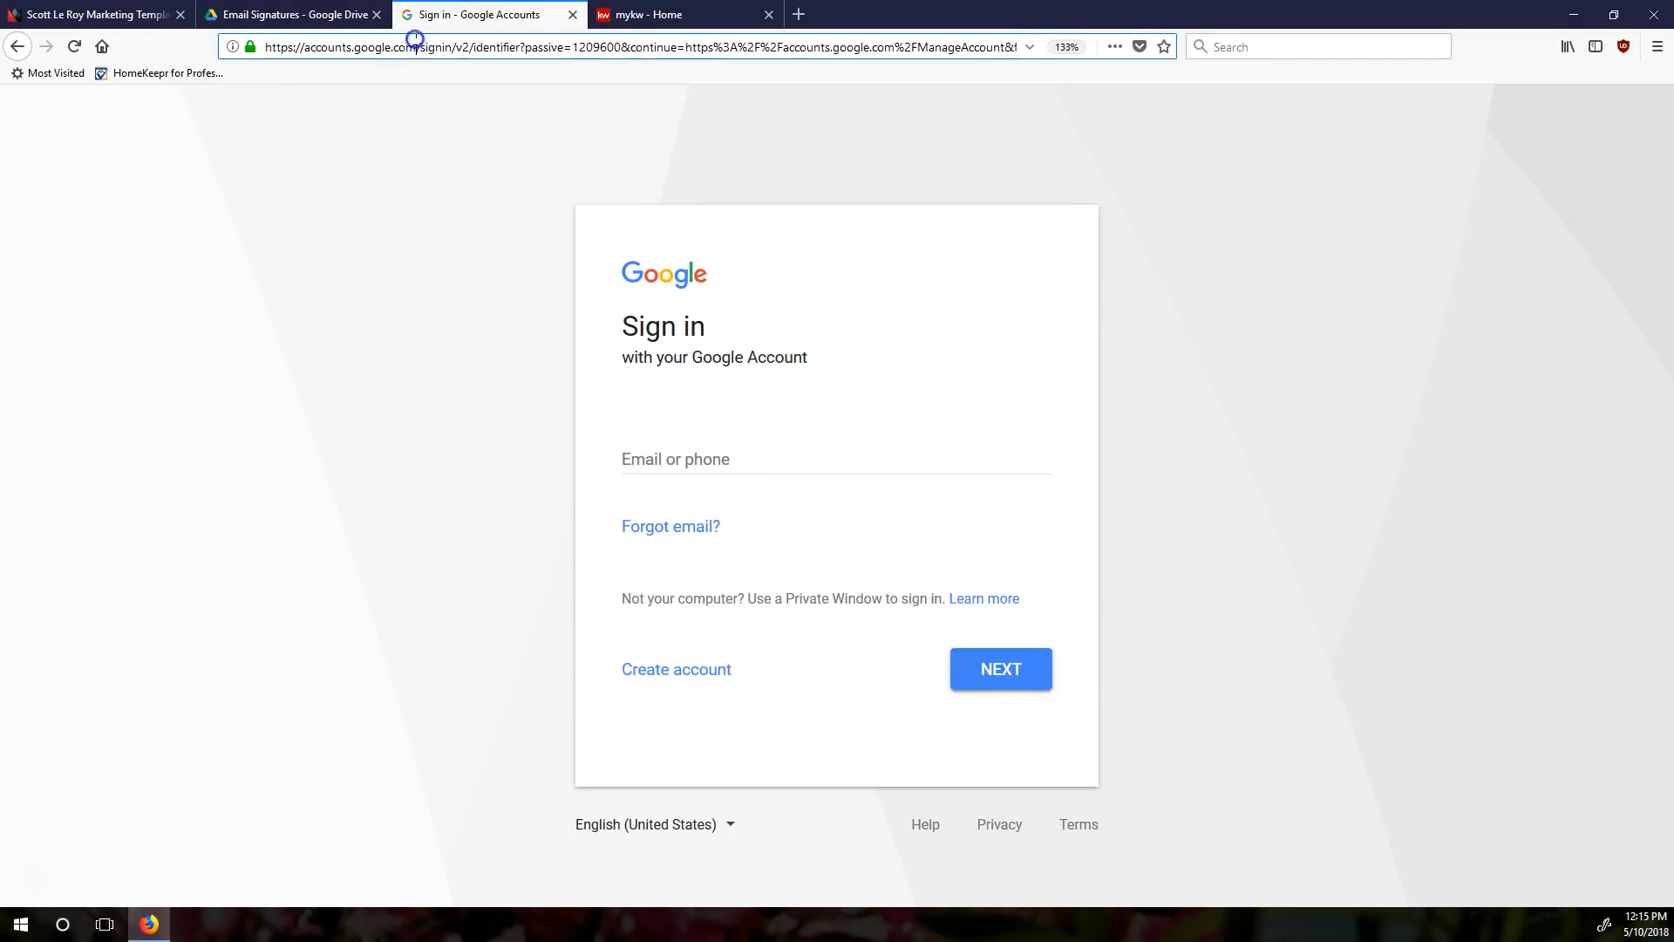
pyautogui.doubleClick(403, 46)
pyautogui.moveTo(366, 46); pyautogui.dragTo(305, 45)
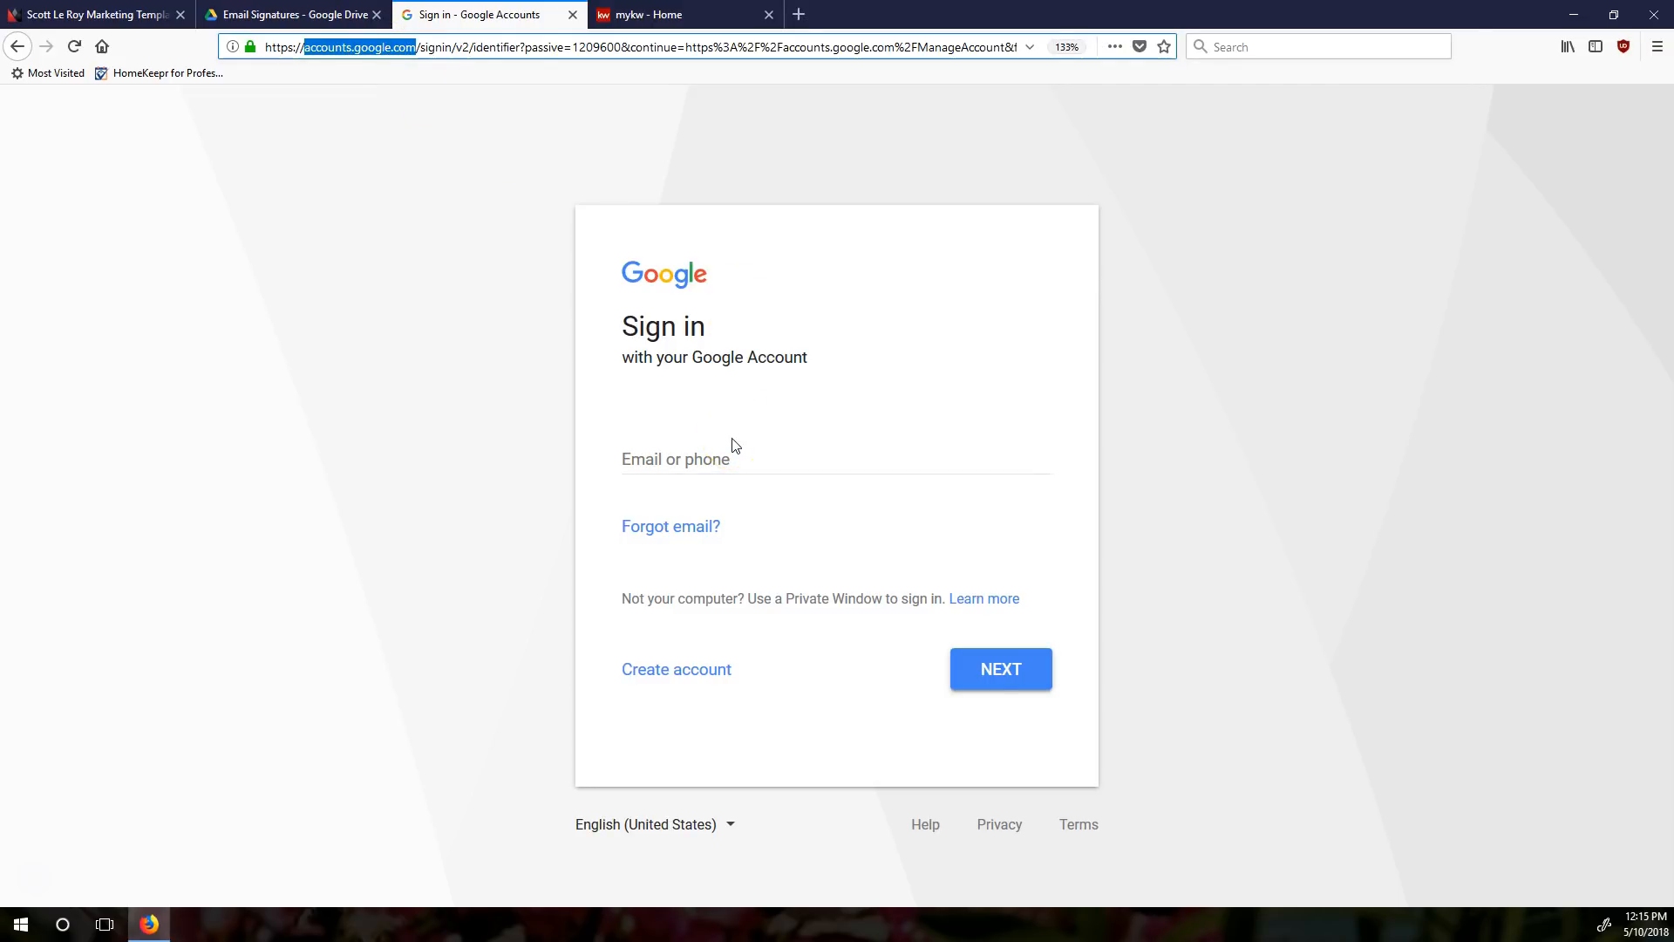
pyautogui.click(687, 454)
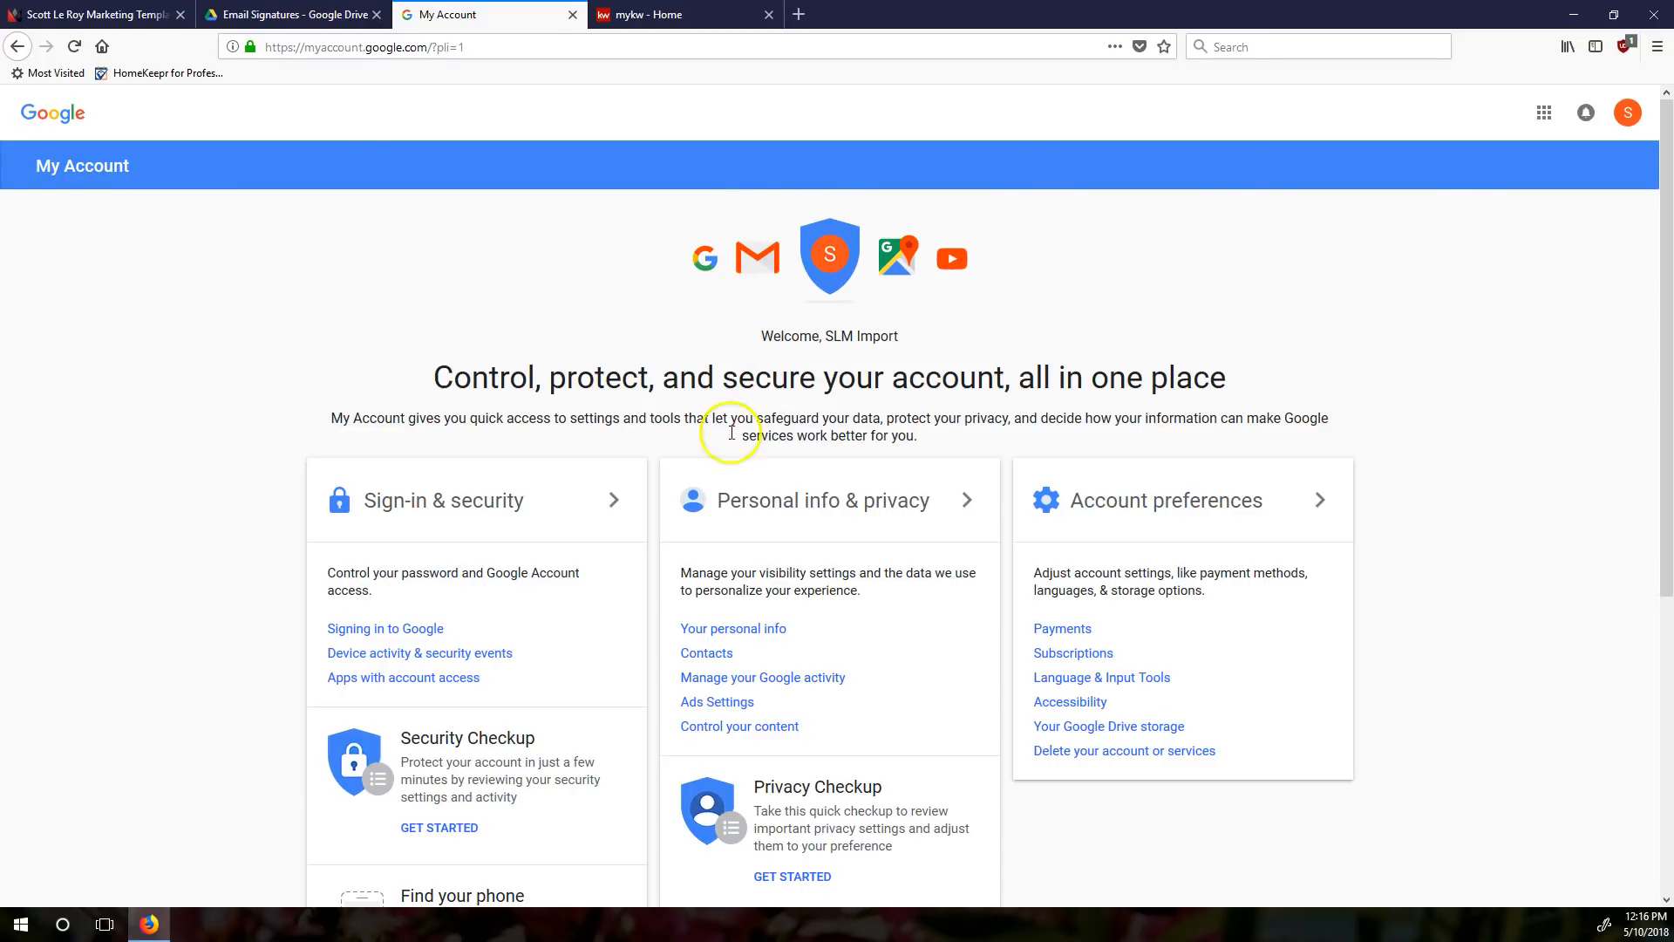
pyautogui.click(288, 14)
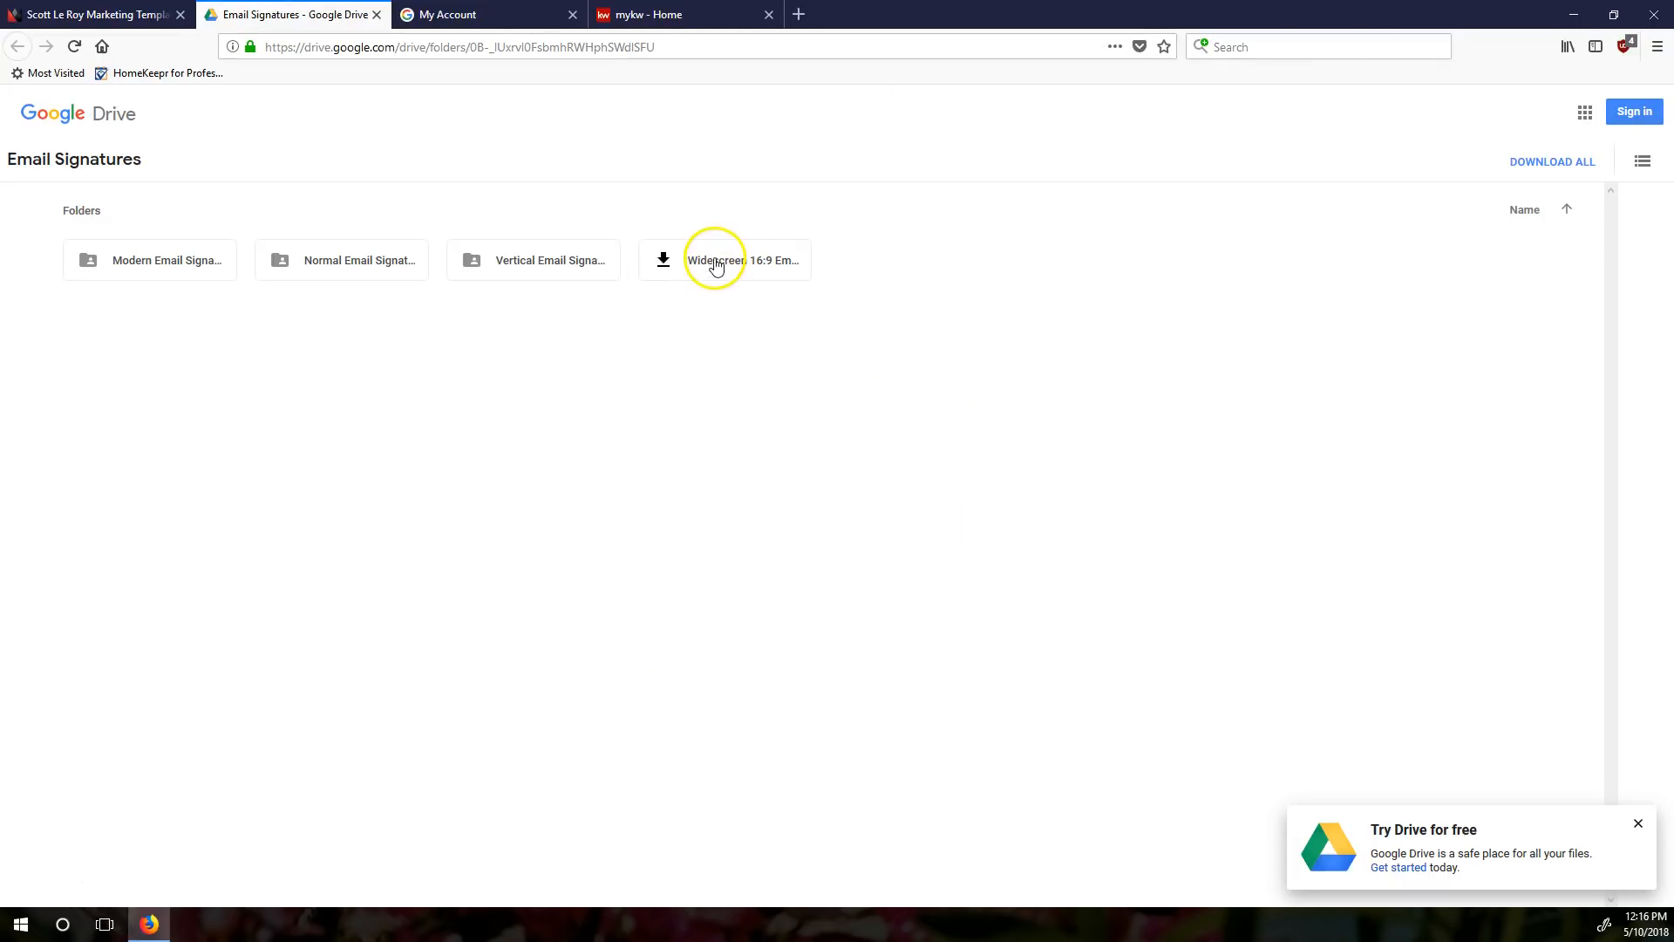
# Open Normal Email Signatures and launch the Email Signature #014 template in Slides
pyautogui.doubleClick(318, 260)
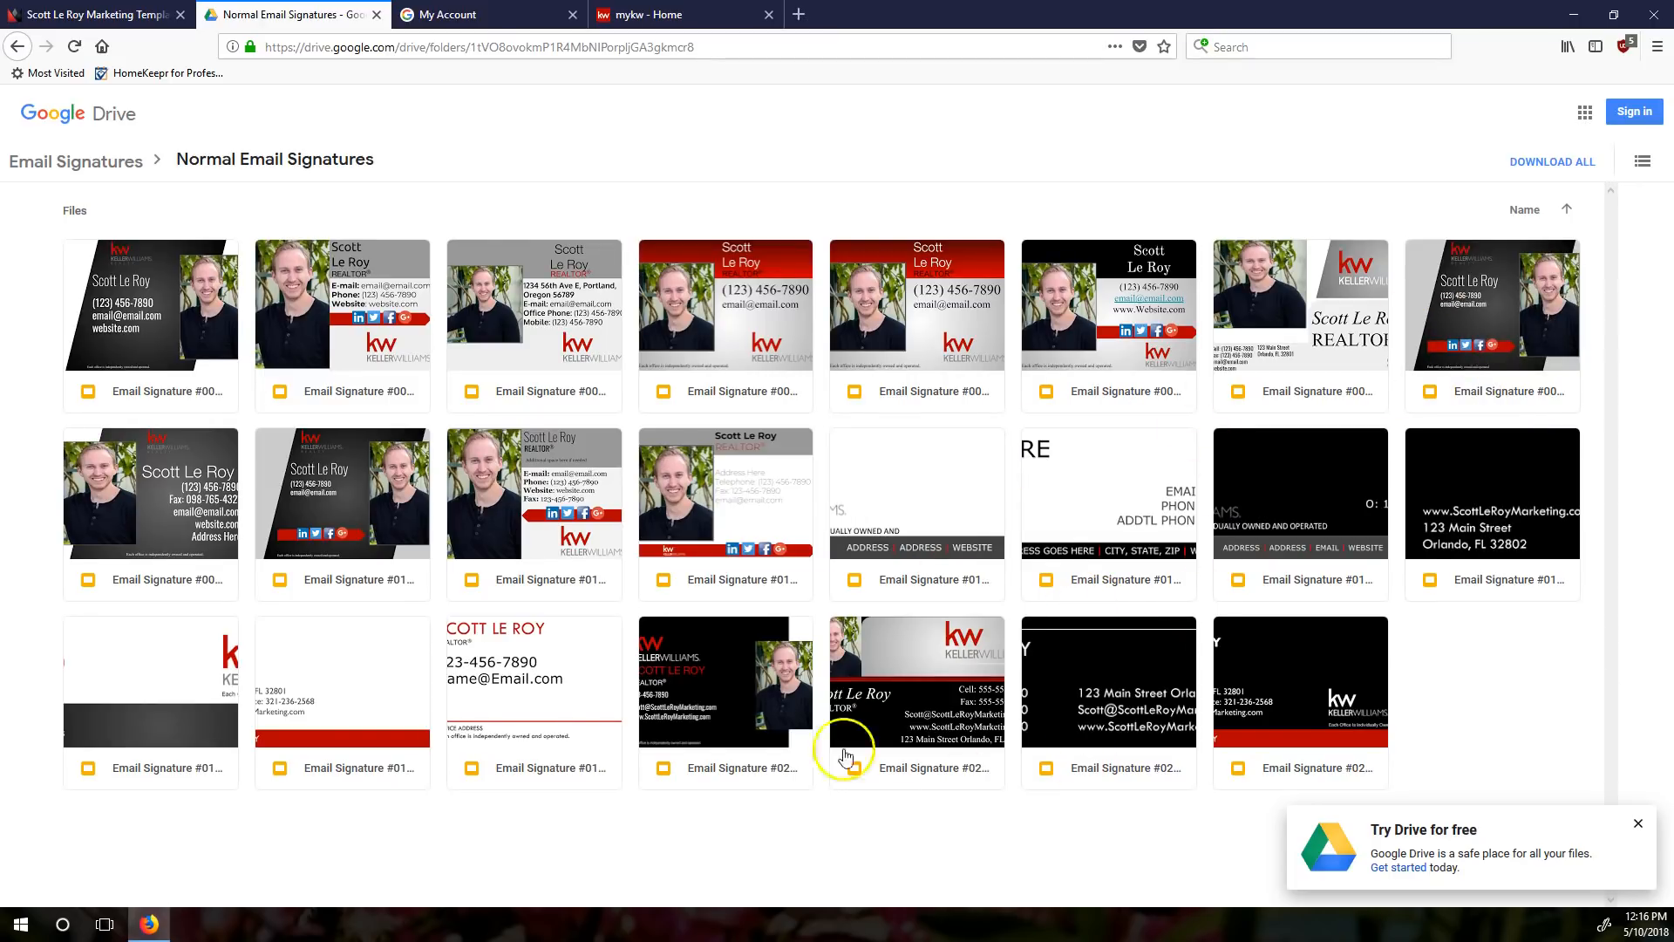
pyautogui.doubleClick(1133, 498)
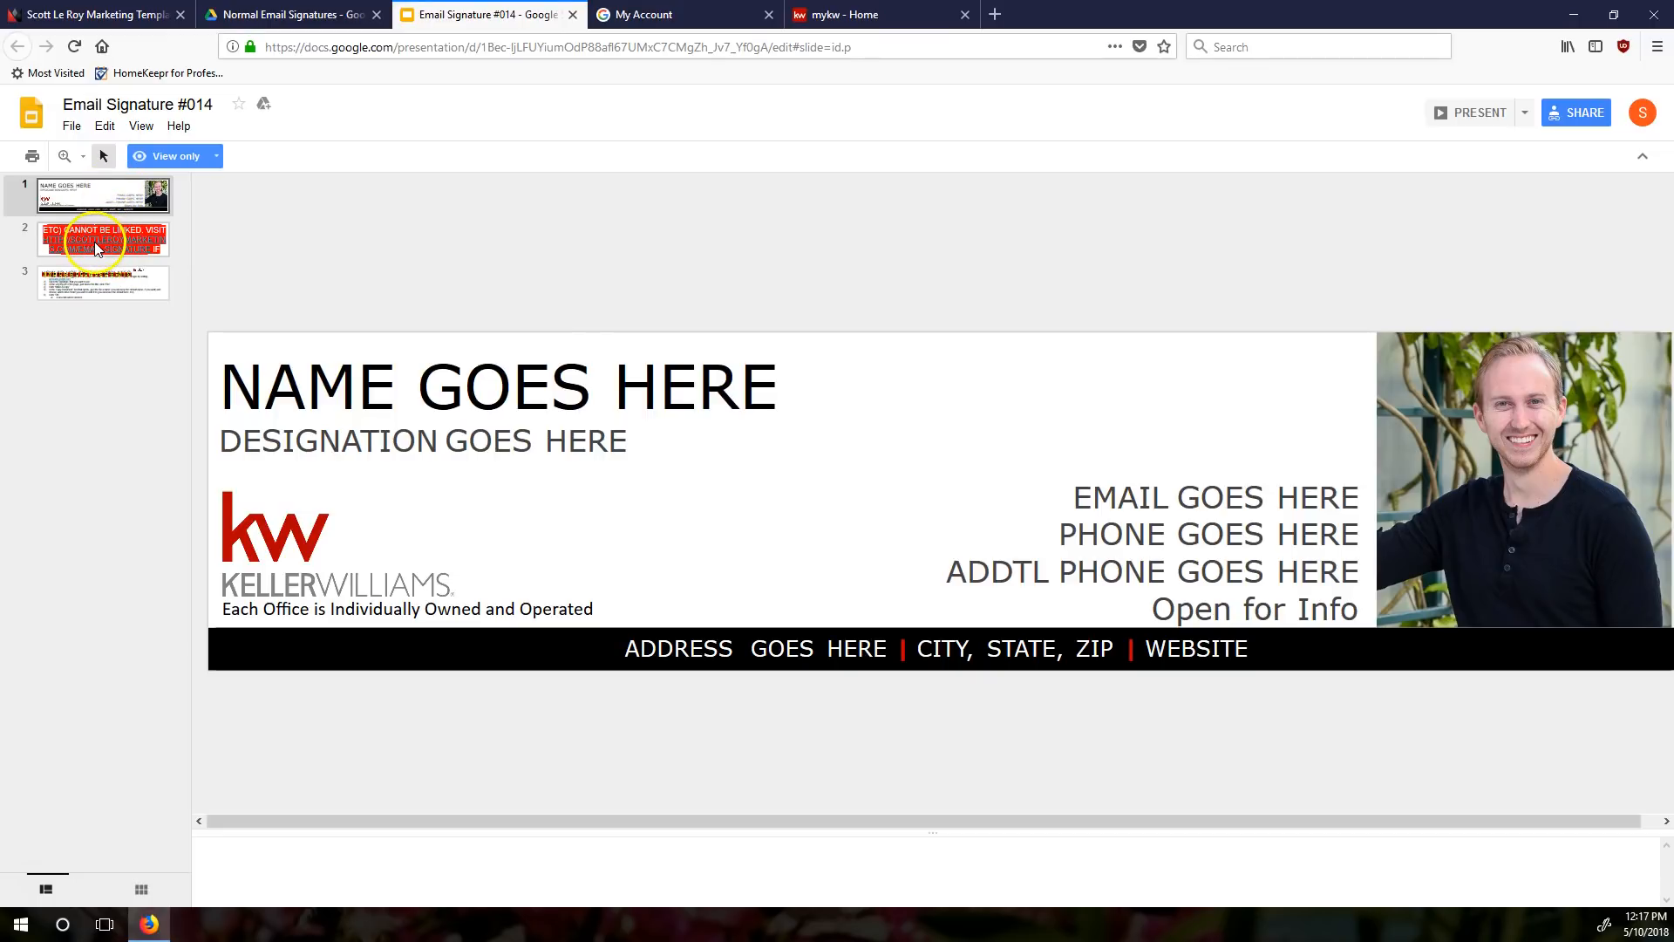
pyautogui.click(94, 242)
pyautogui.scroll(2, 540, 381)
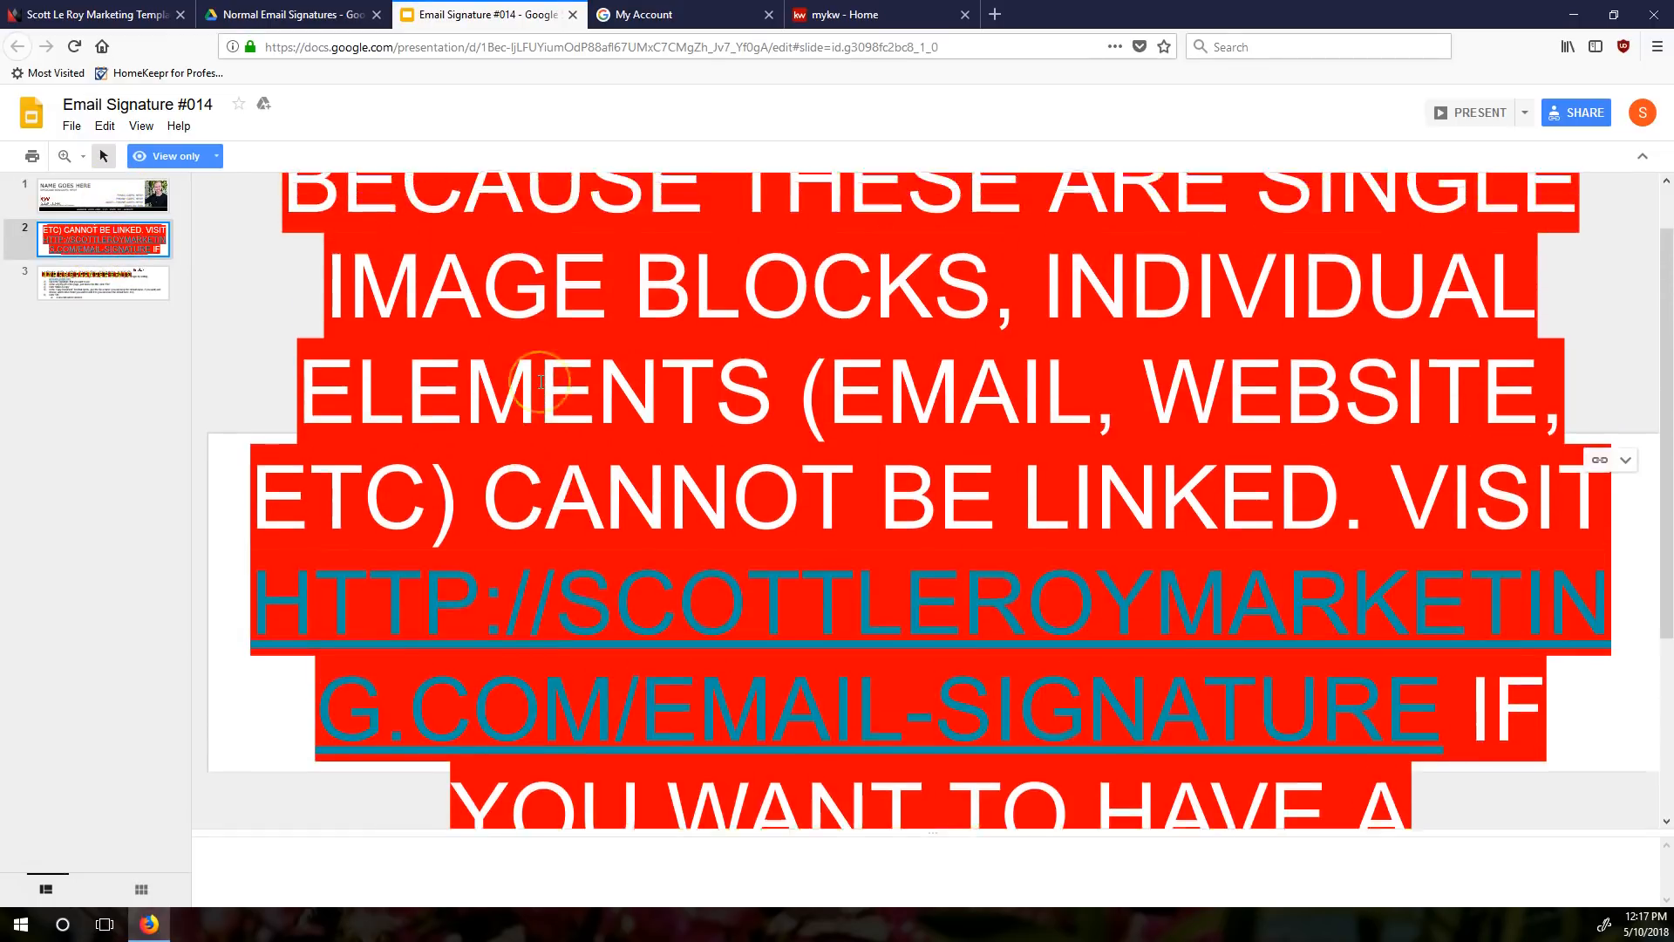
pyautogui.scroll(1, 541, 381)
pyautogui.scroll(-2, 541, 381)
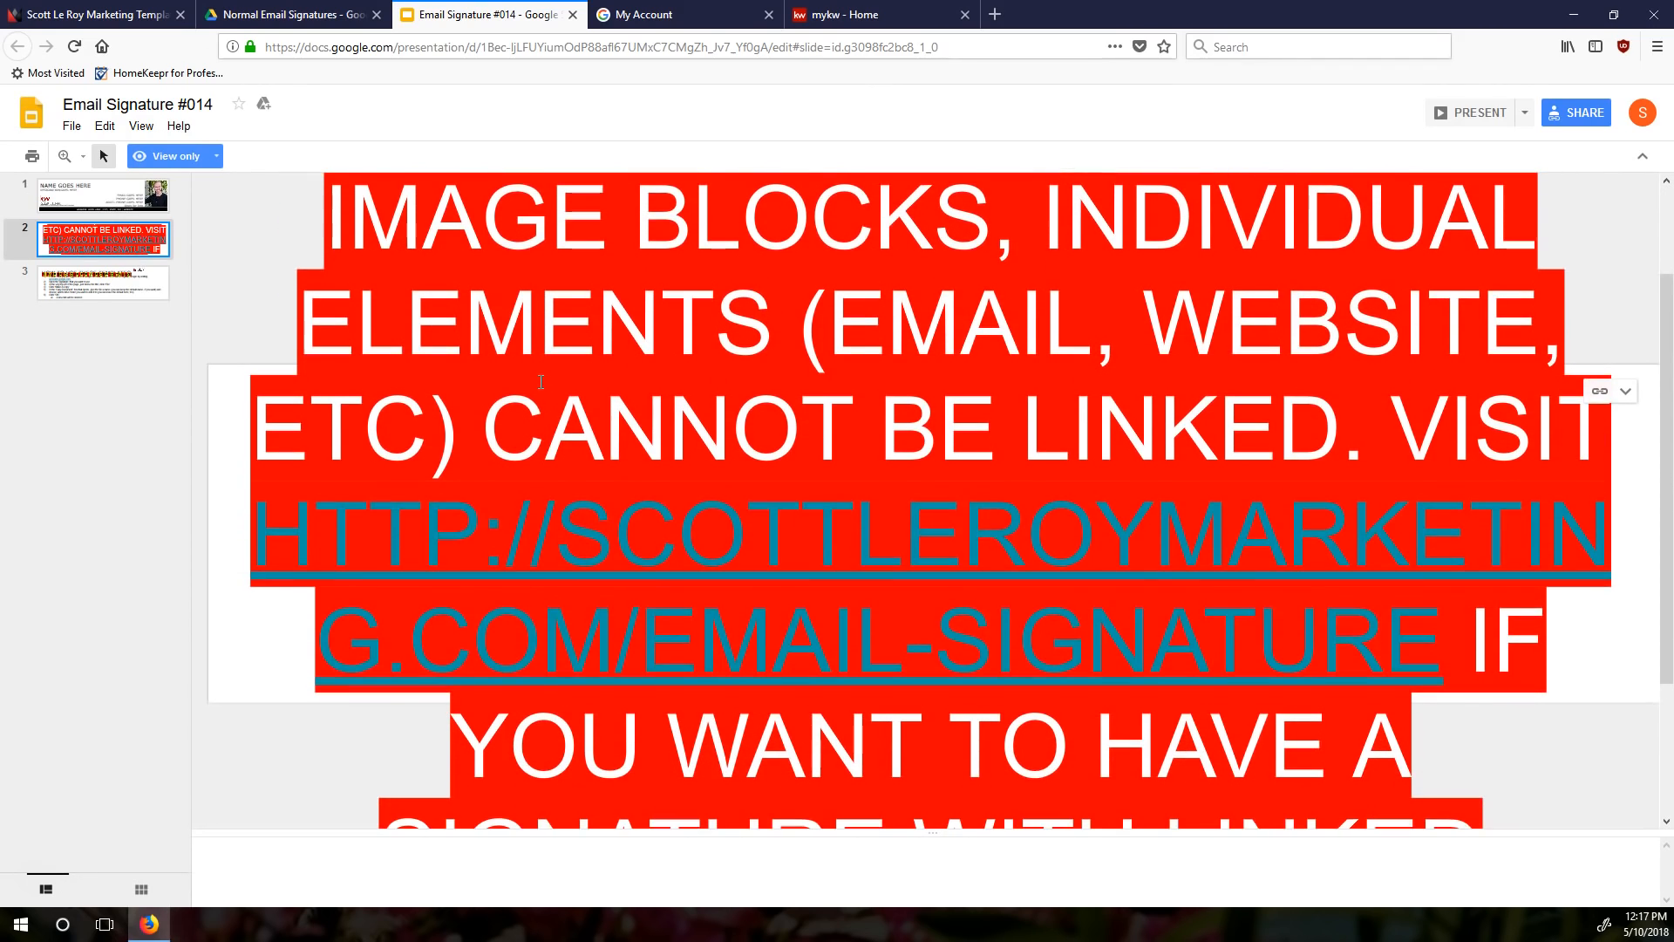
pyautogui.scroll(-2, 540, 381)
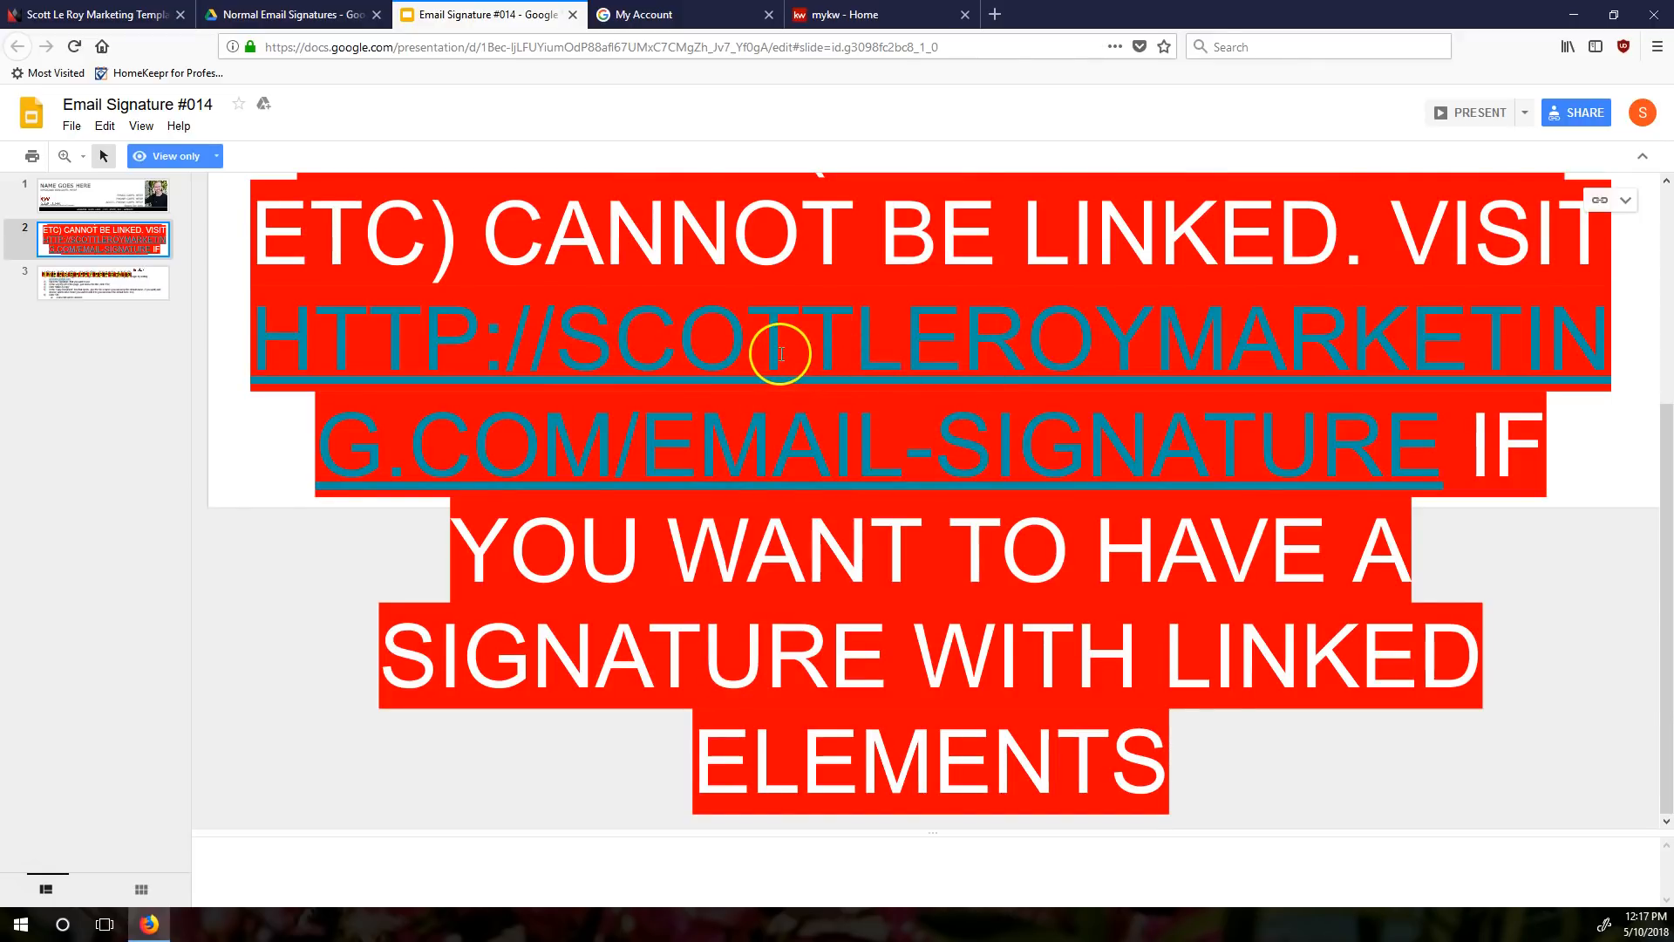
pyautogui.click(116, 290)
pyautogui.scroll(-3, 642, 326)
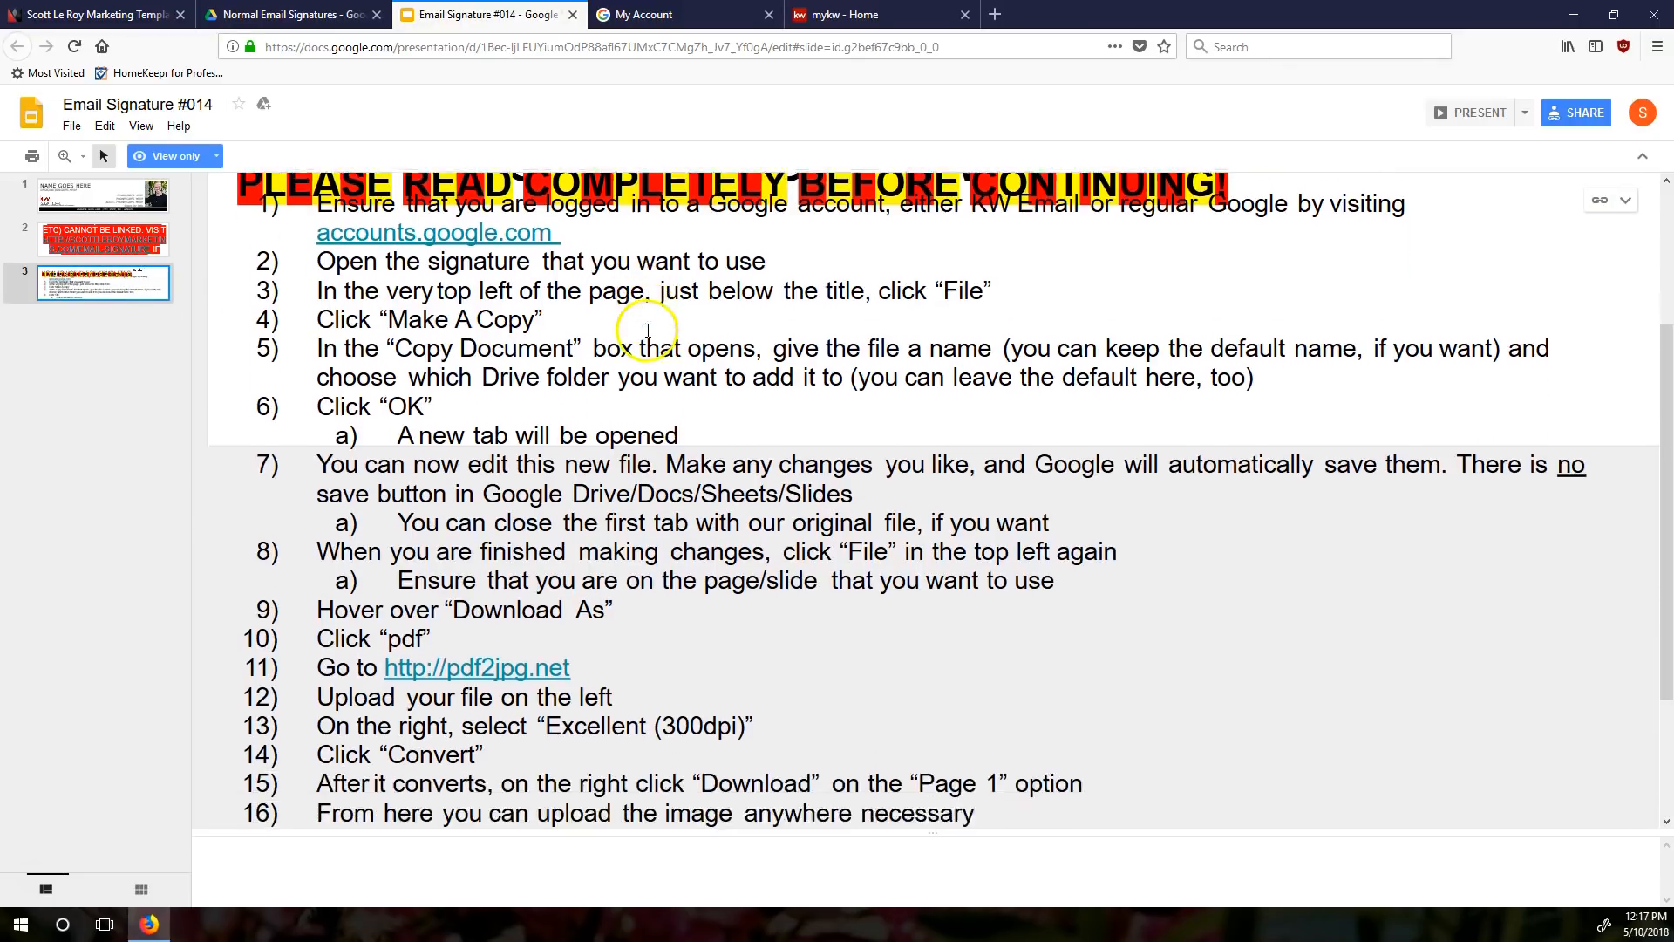
pyautogui.scroll(-1, 645, 331)
pyautogui.scroll(5, 645, 331)
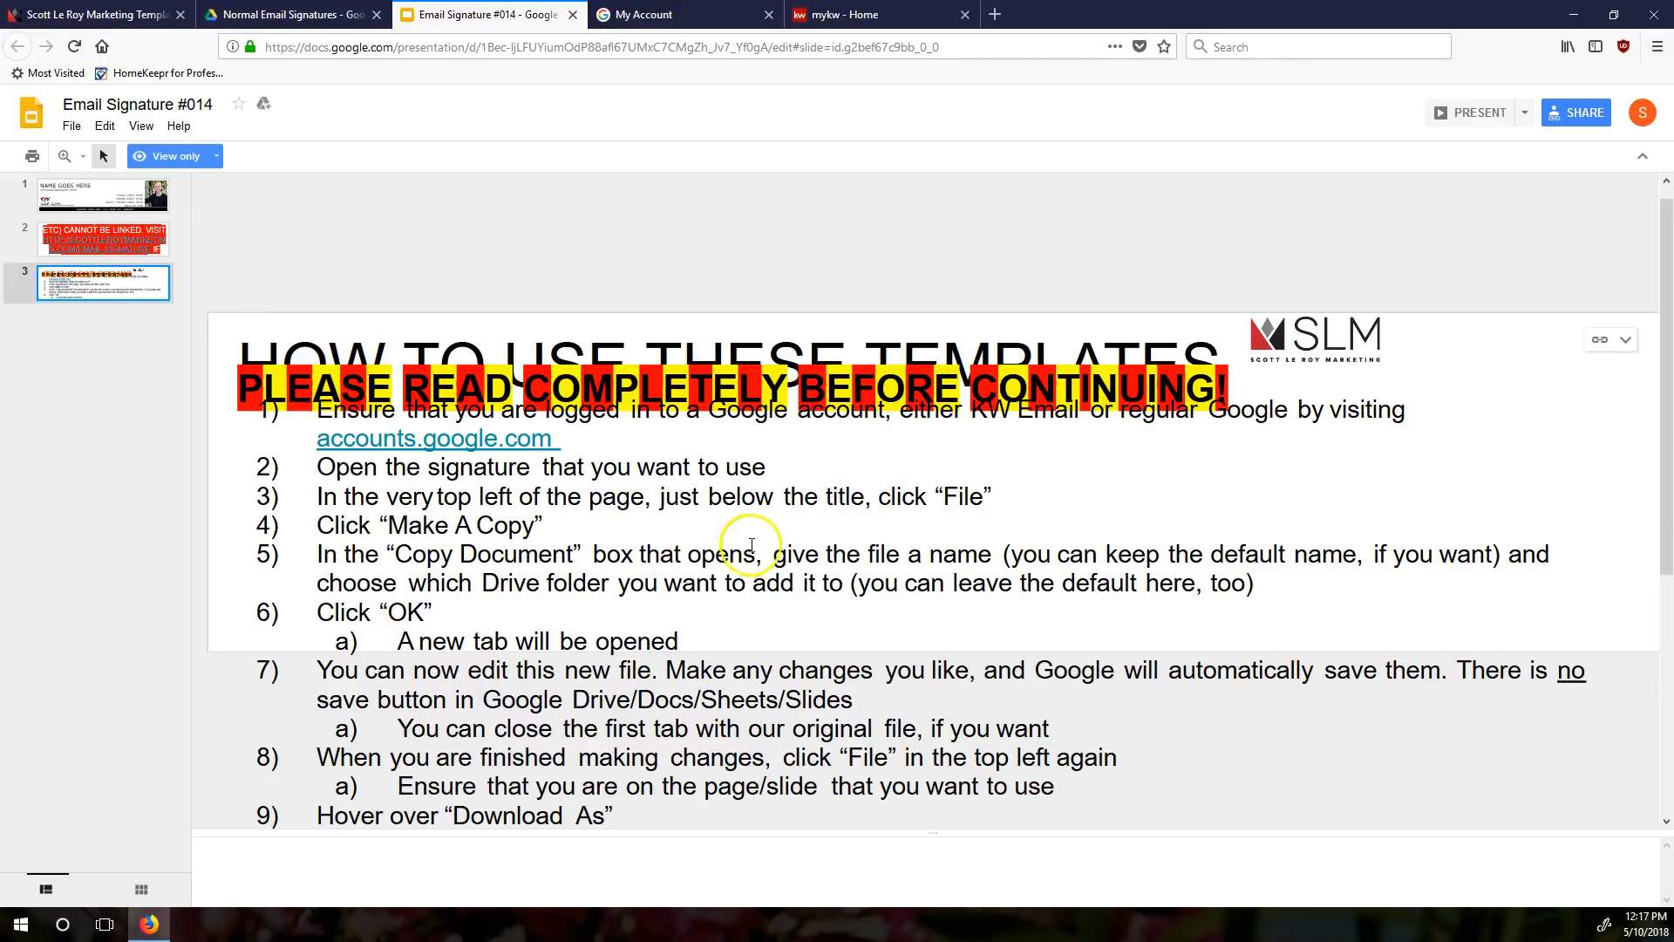
pyautogui.scroll(-1, 666, 560)
pyautogui.scroll(-3, 666, 561)
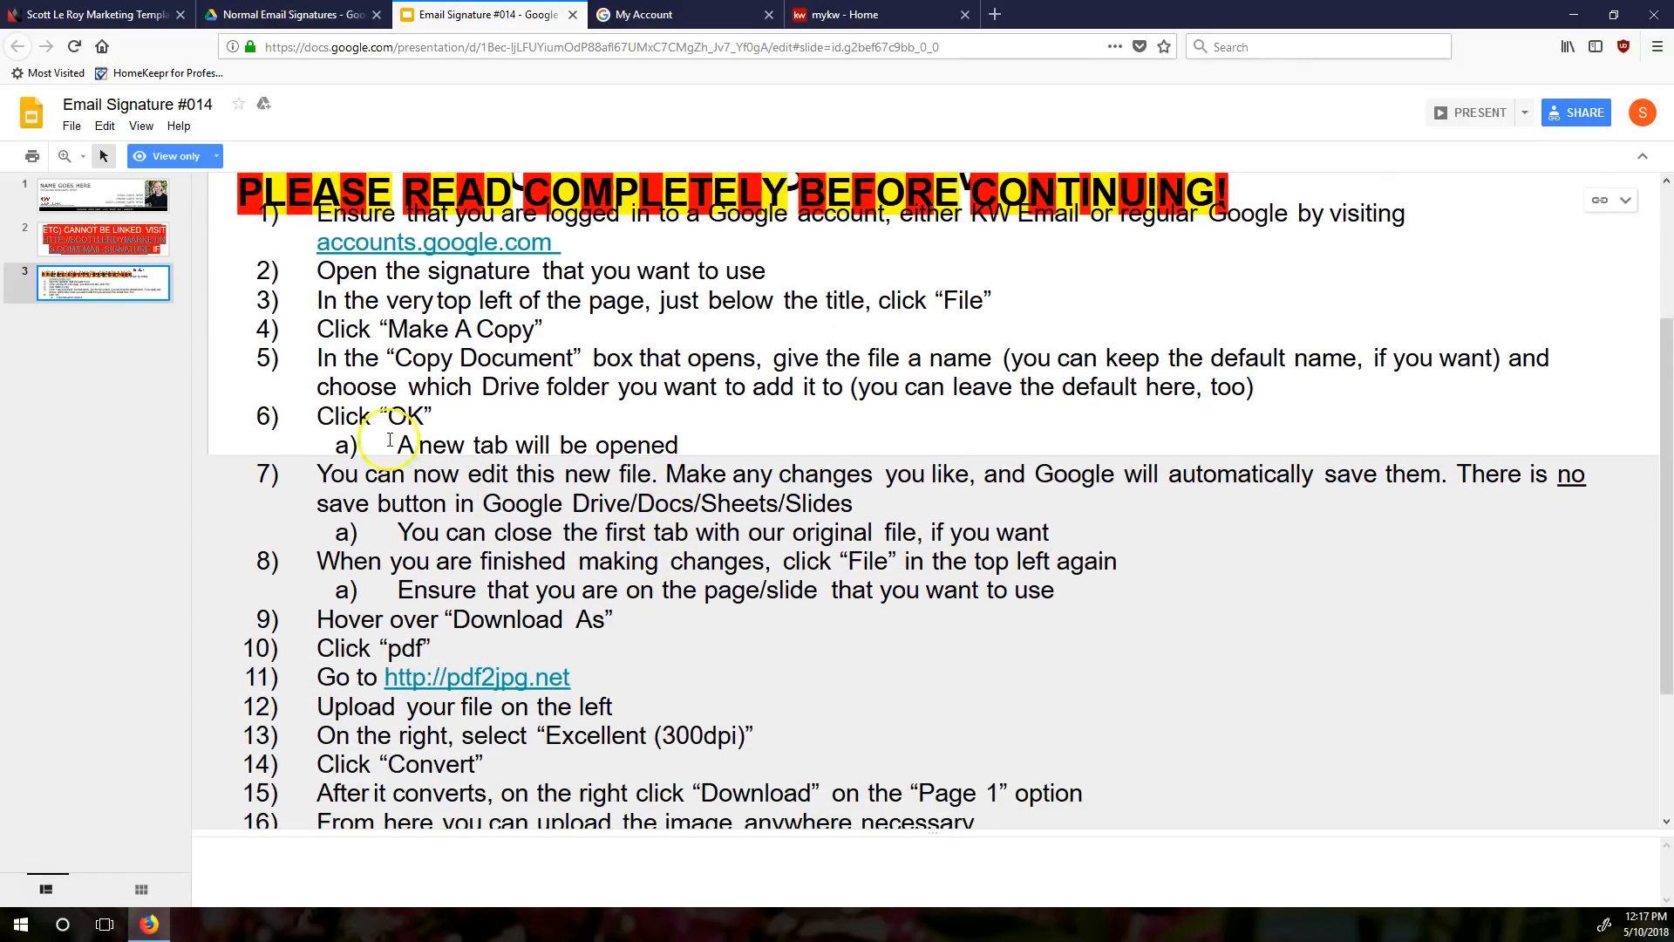
pyautogui.click(132, 201)
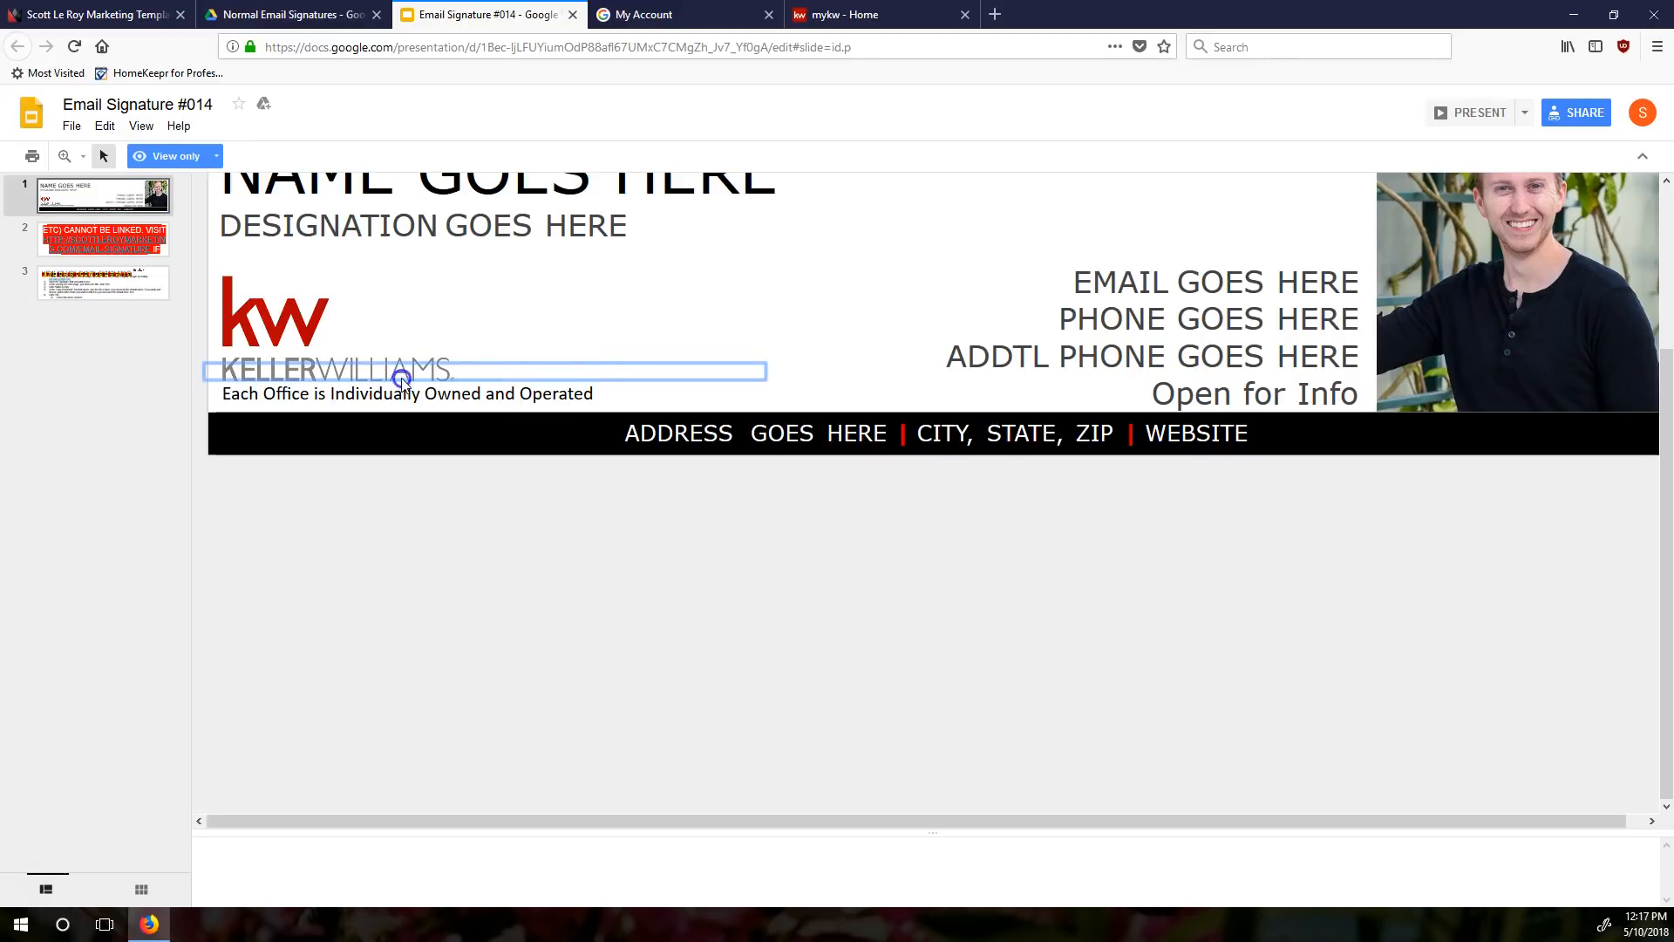
# Try selecting the placeholder text, discover the template is view-only, and close the access notice
pyautogui.scroll(1, 466, 261)
pyautogui.moveTo(1245, 446); pyautogui.dragTo(1056, 409)
pyautogui.moveTo(616, 309); pyautogui.dragTo(720, 342)
pyautogui.moveTo(1166, 386); pyautogui.dragTo(1036, 416)
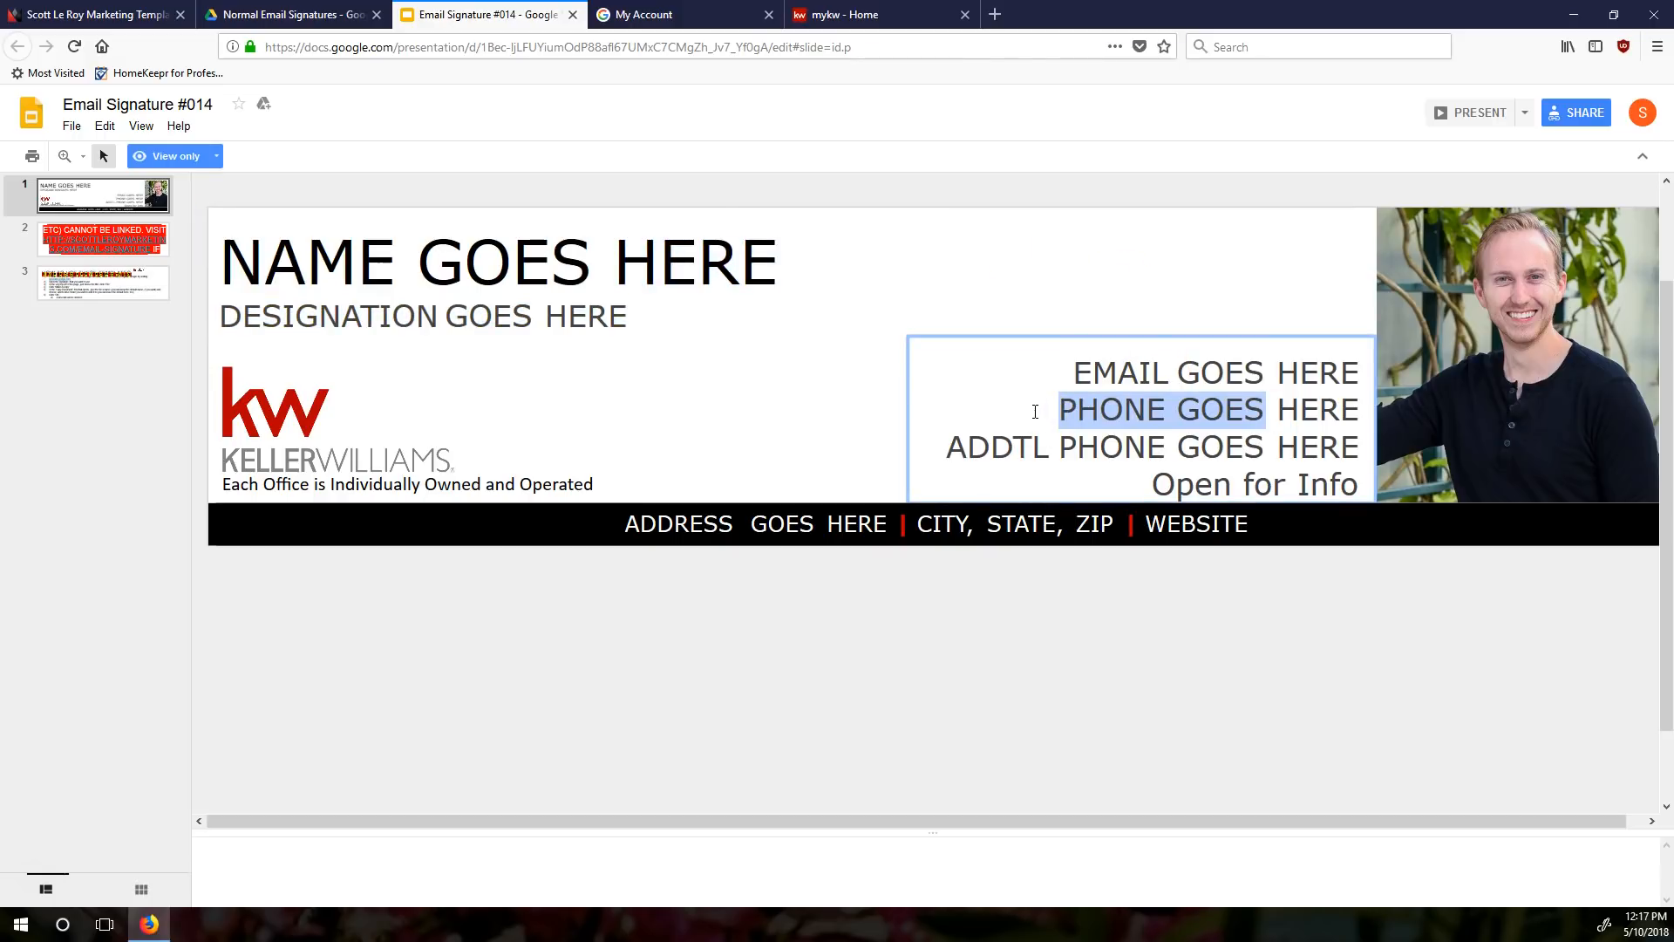
pyautogui.click(684, 354)
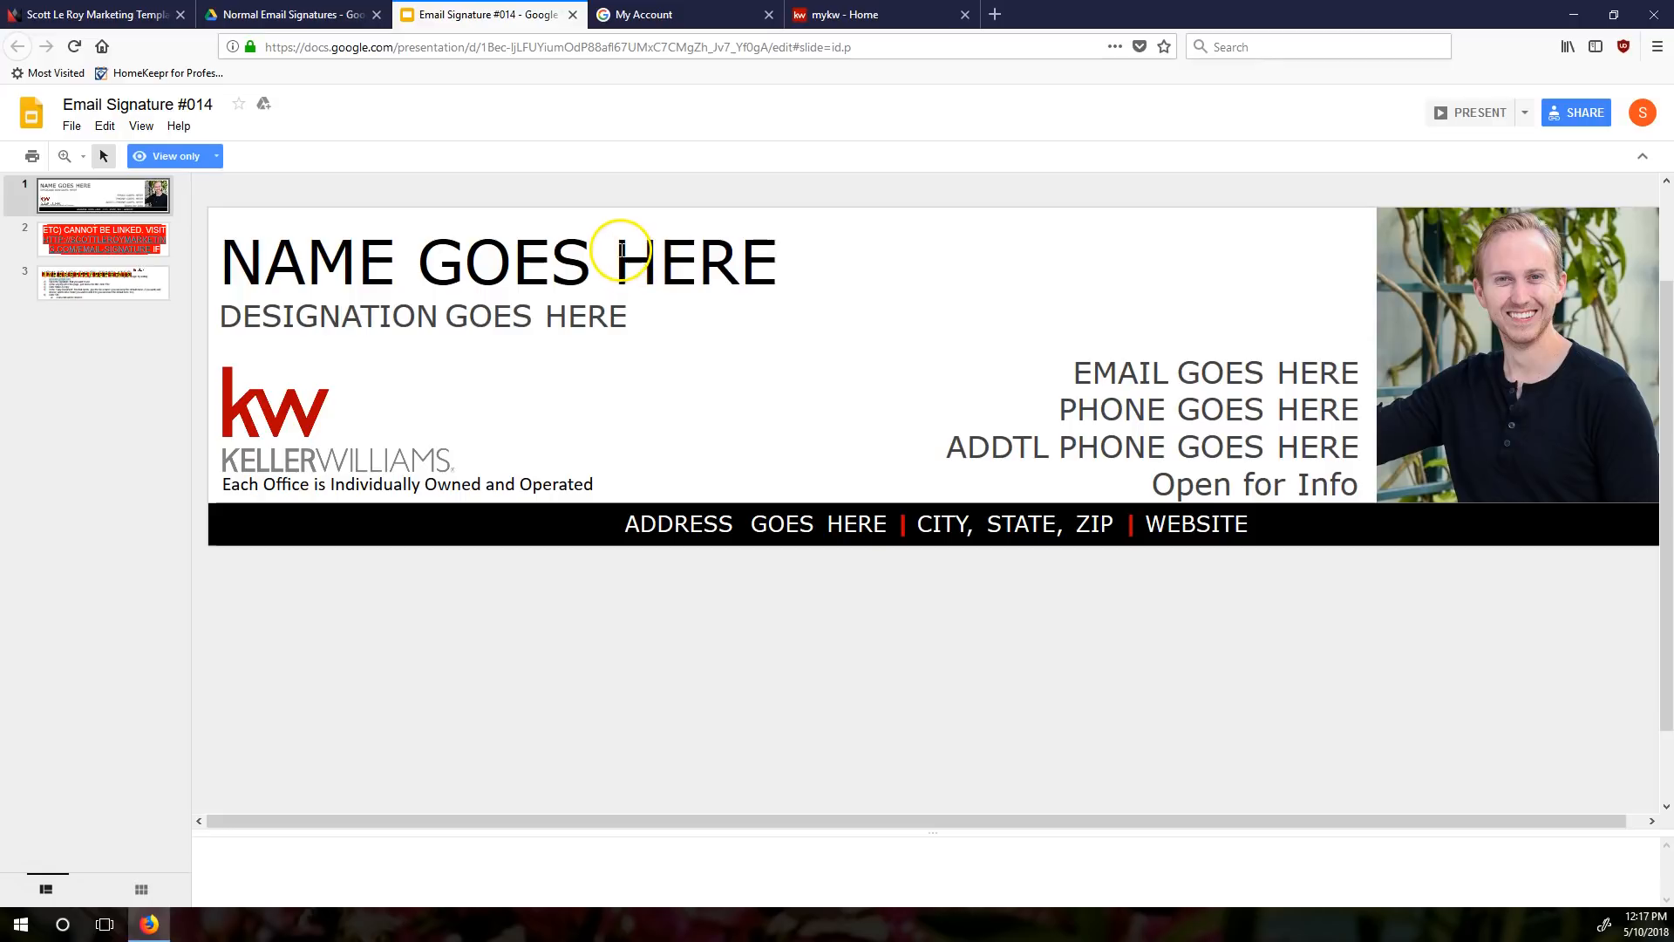
pyautogui.click(598, 199)
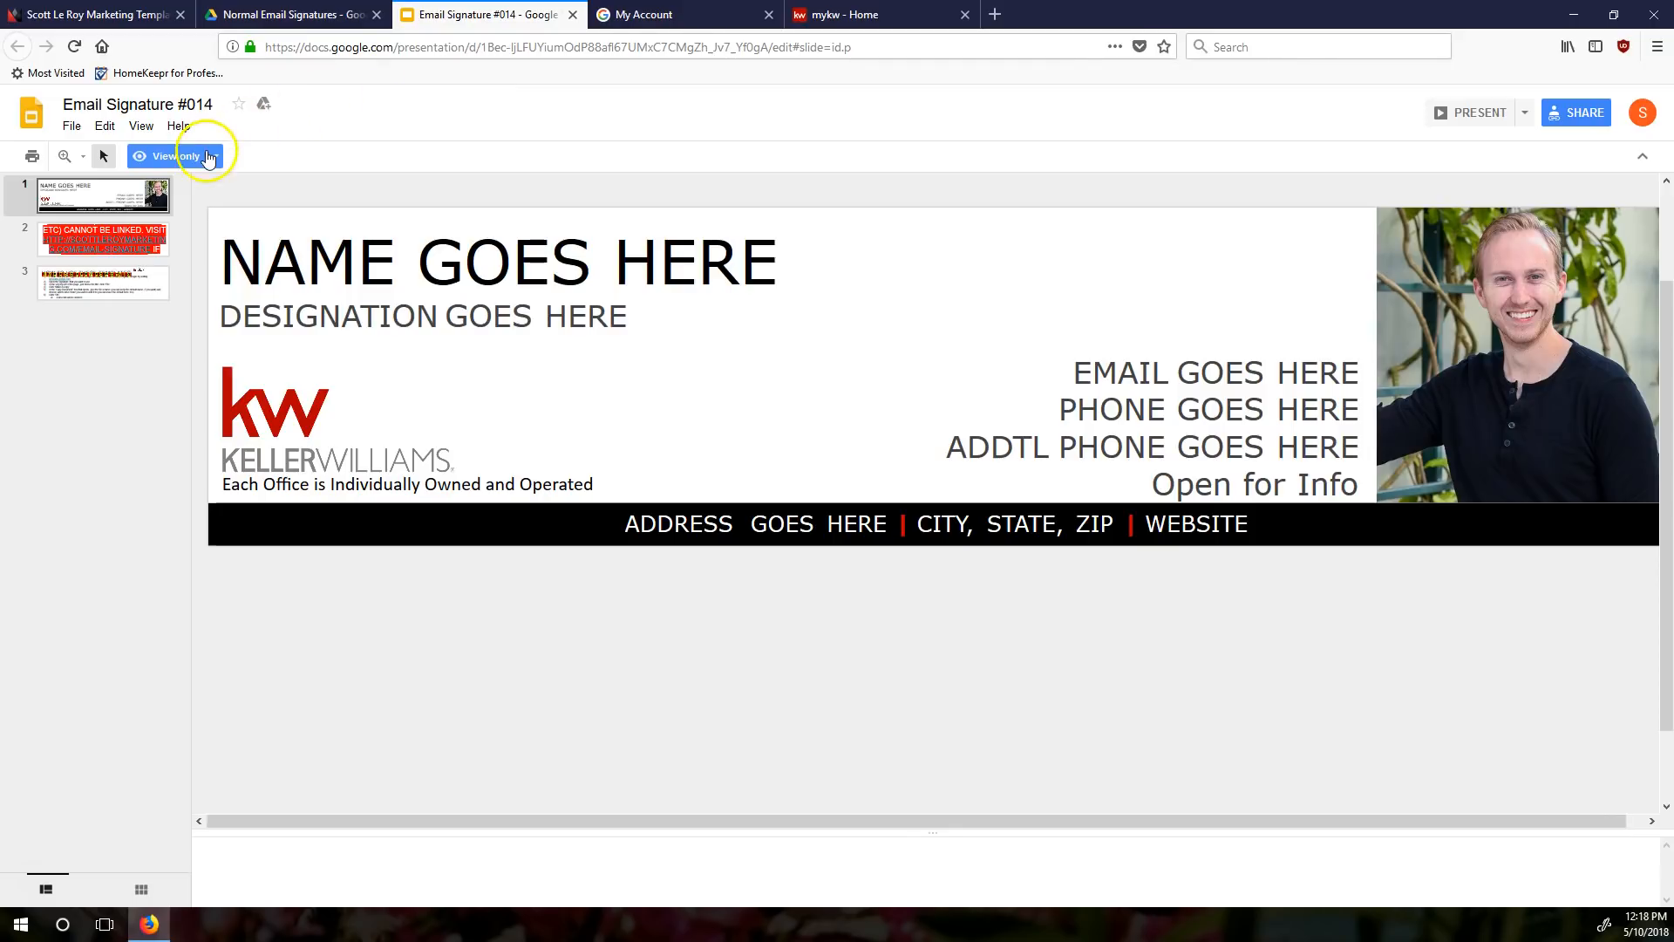
pyautogui.click(207, 155)
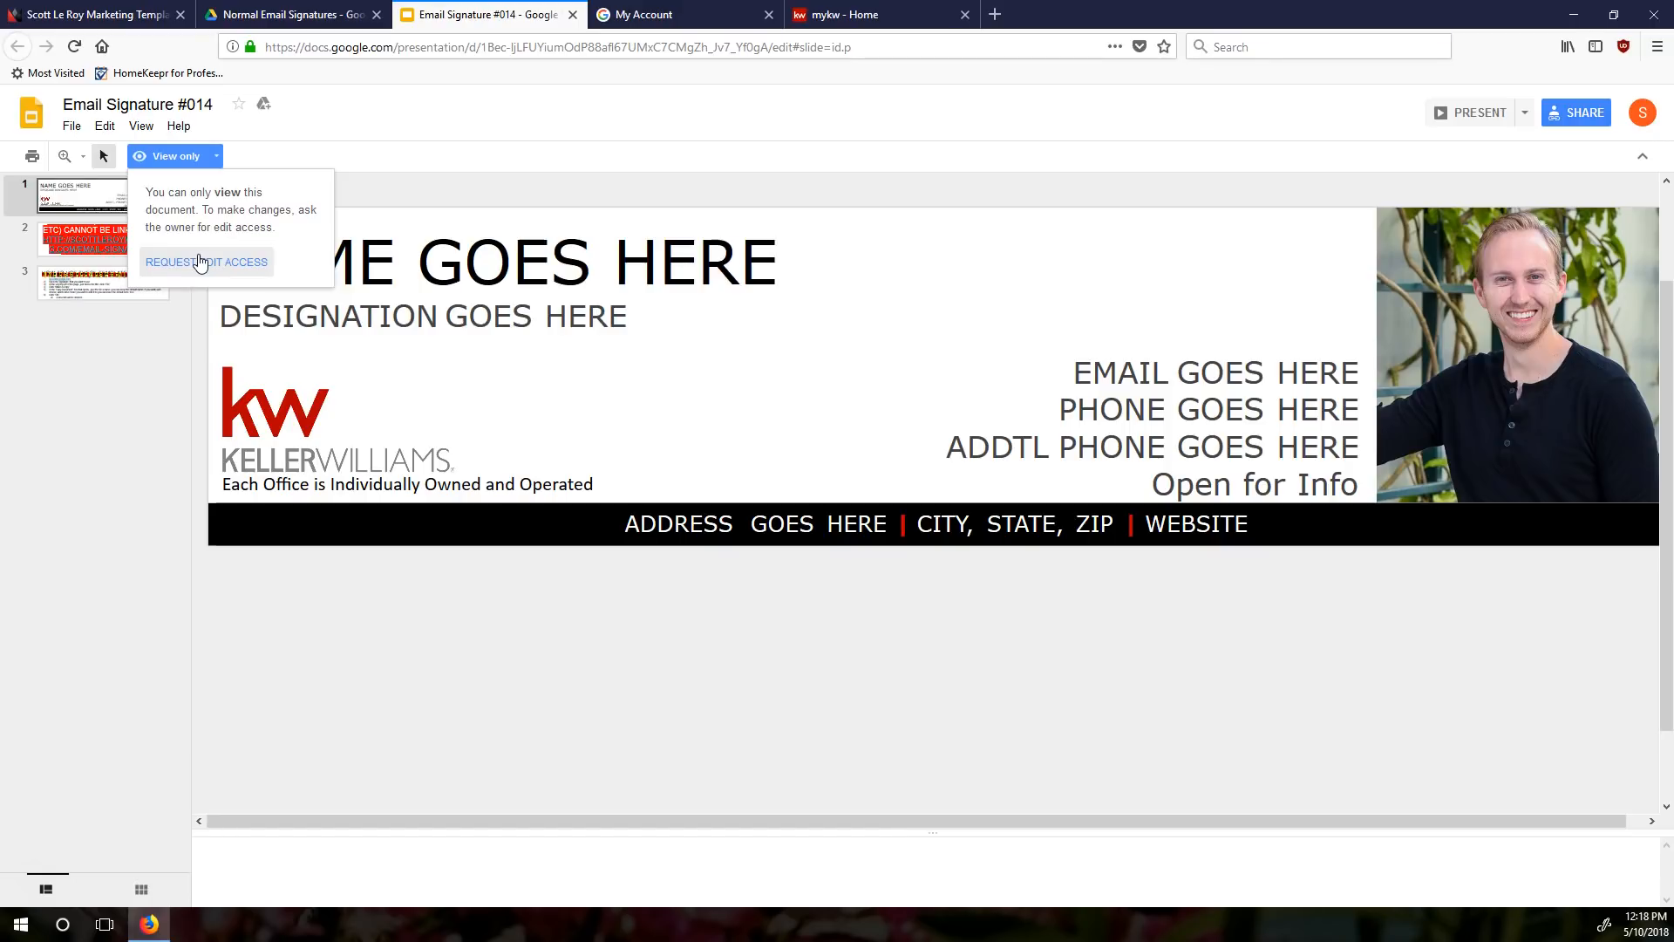
pyautogui.click(261, 131)
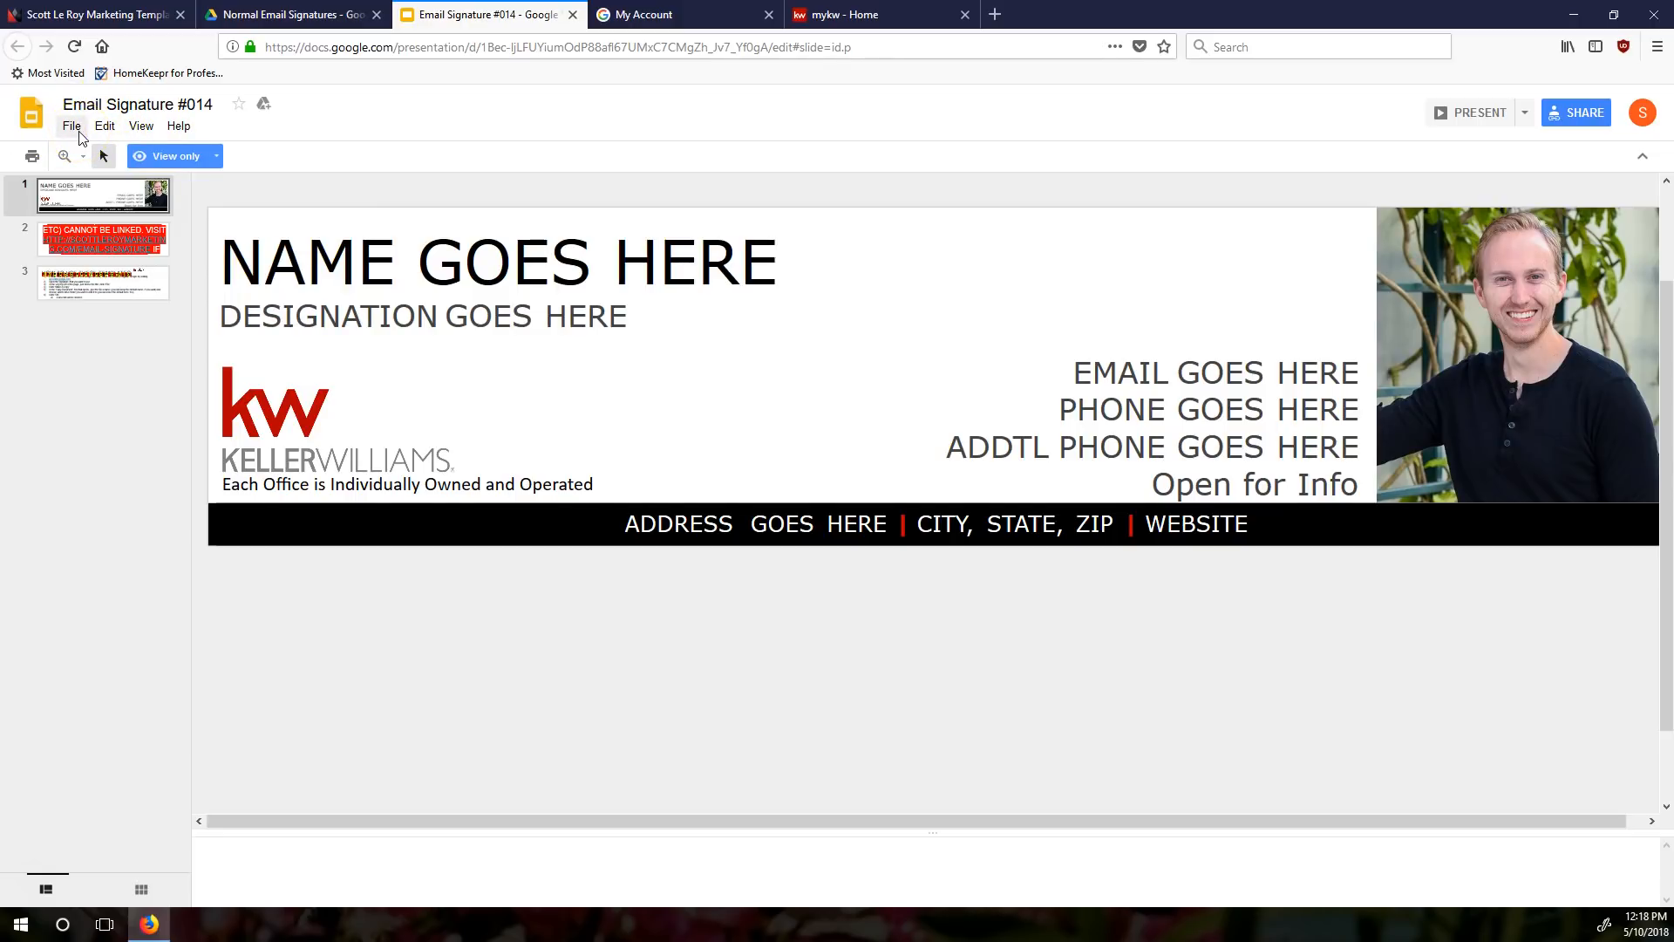
# Save a copy named 'Email Signature #014' in My Drive and close the view-only original tab
pyautogui.click(72, 127)
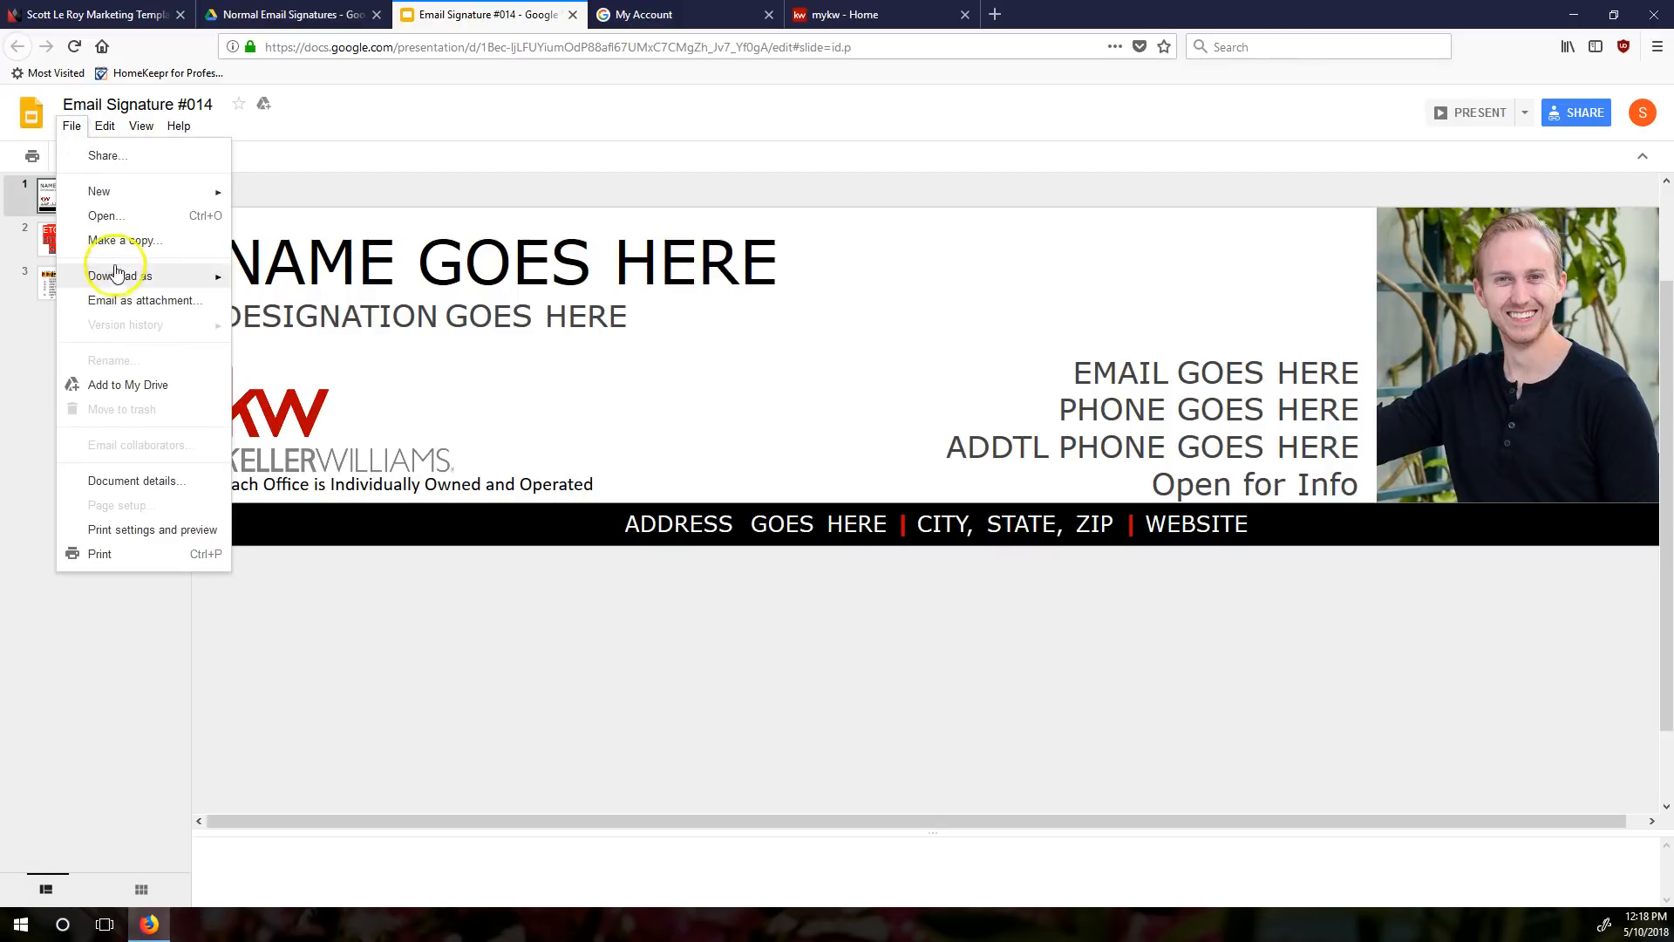
pyautogui.click(152, 247)
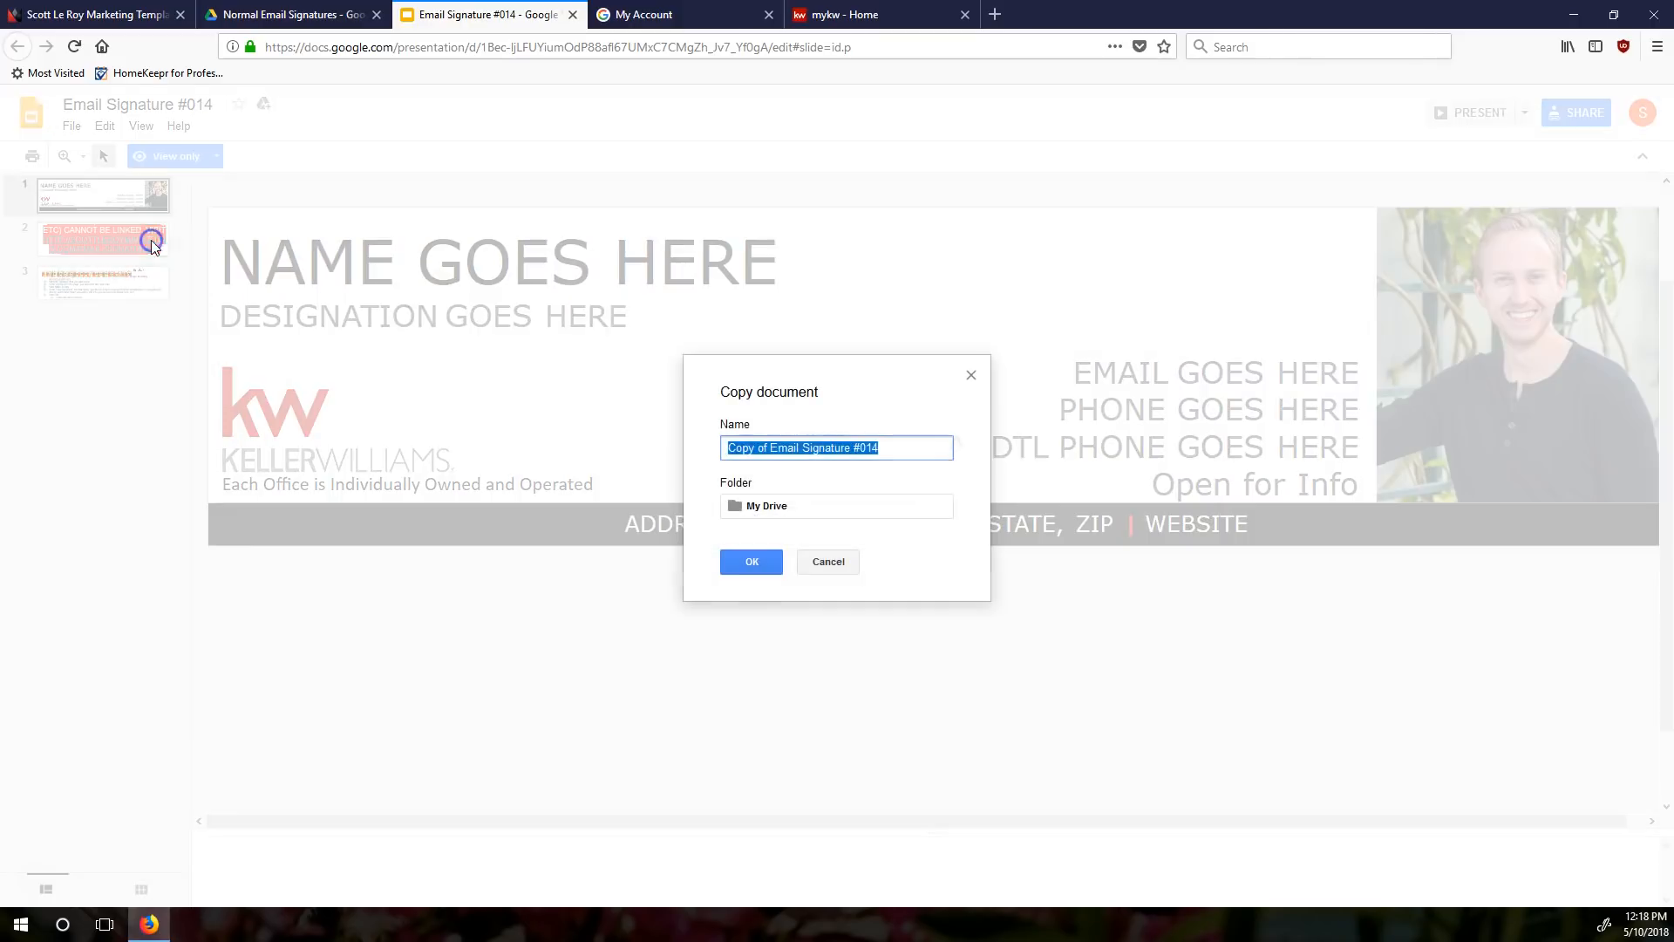
pyautogui.click(772, 450)
pyautogui.press('BackSpace')
pyautogui.press('BackSpace')
pyautogui.press('BackSpace')
pyautogui.press('BackSpace')
pyautogui.press('BackSpace')
pyautogui.press('BackSpace')
pyautogui.press('BackSpace')
pyautogui.press('BackSpace')
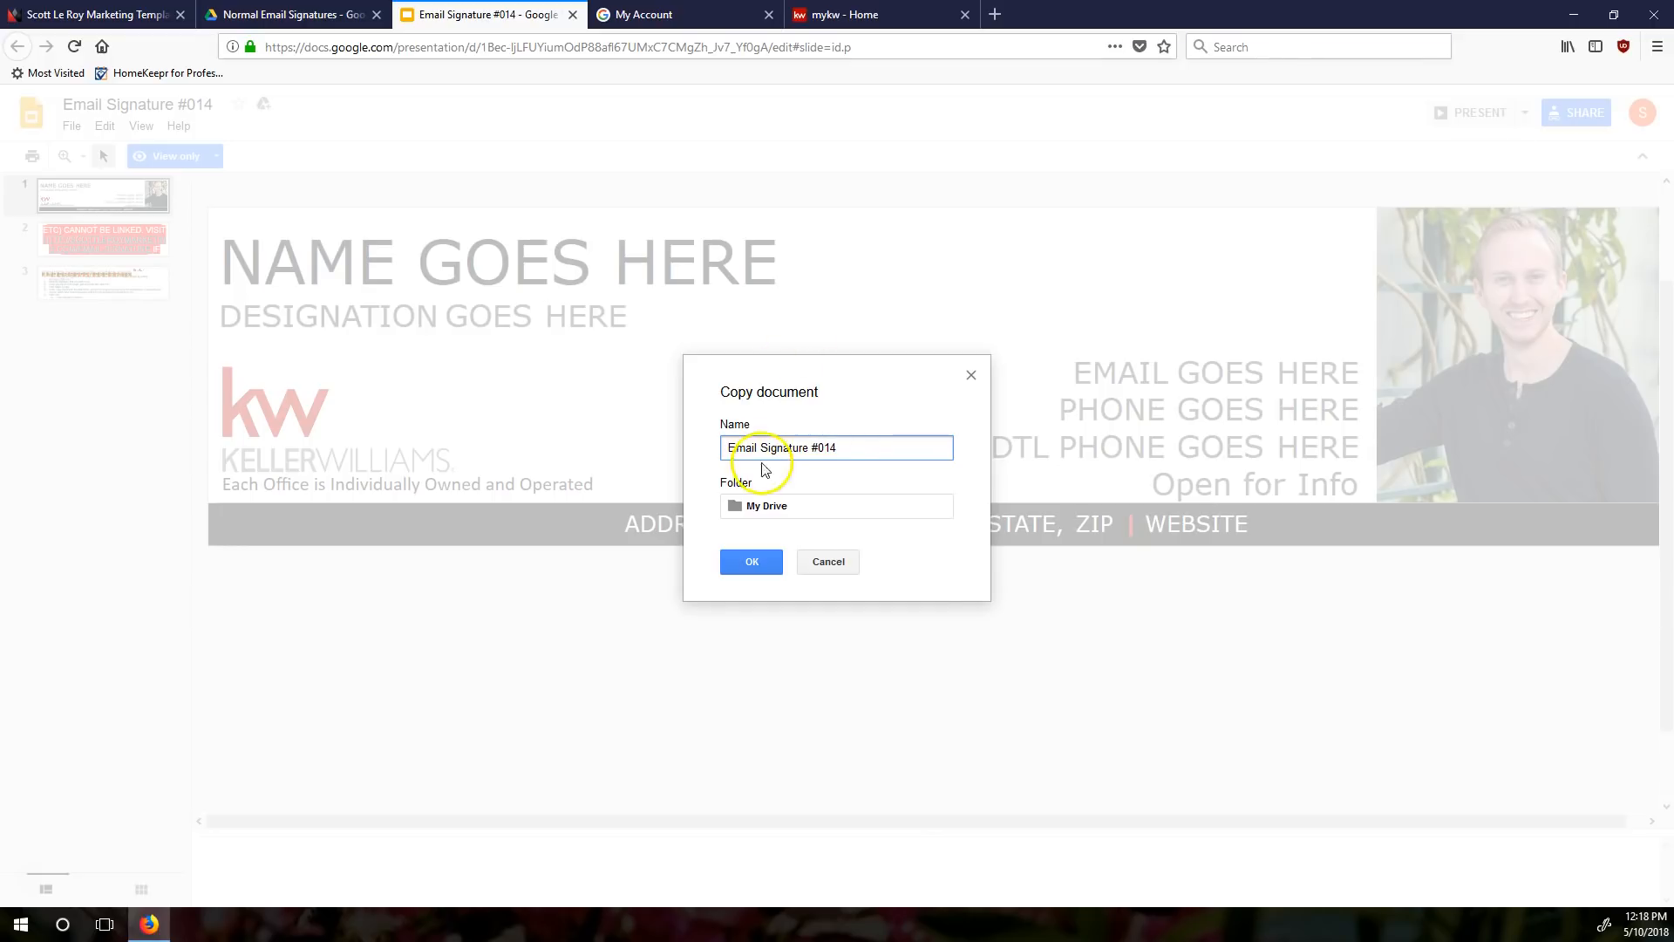
pyautogui.click(778, 508)
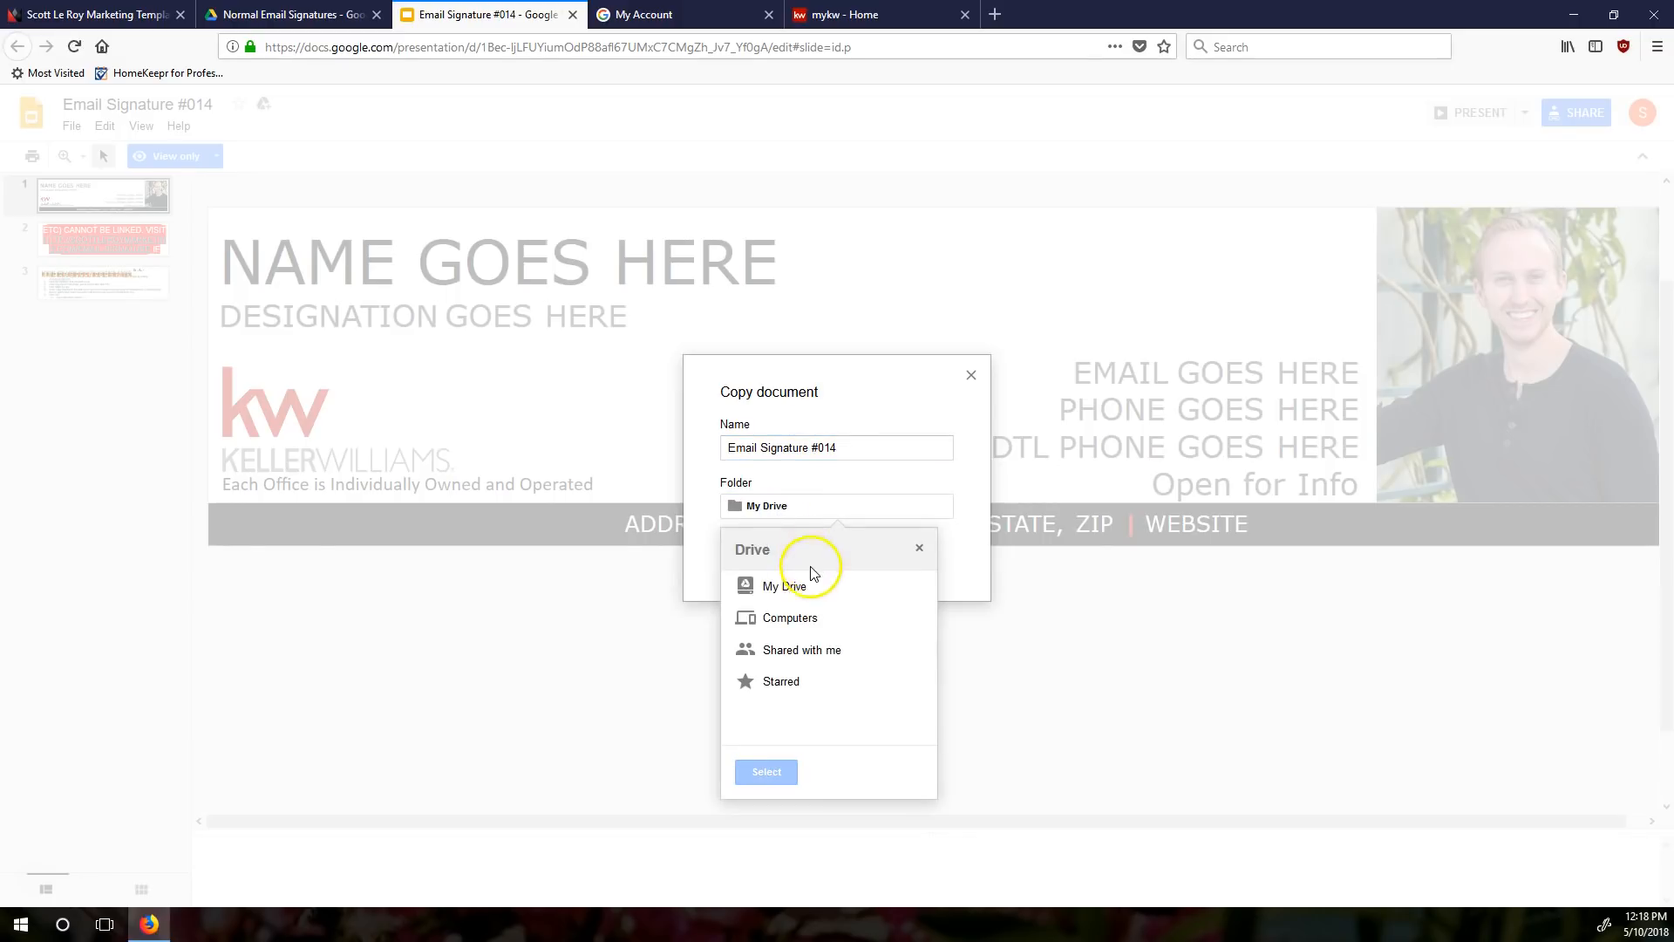
pyautogui.click(811, 591)
pyautogui.doubleClick(810, 594)
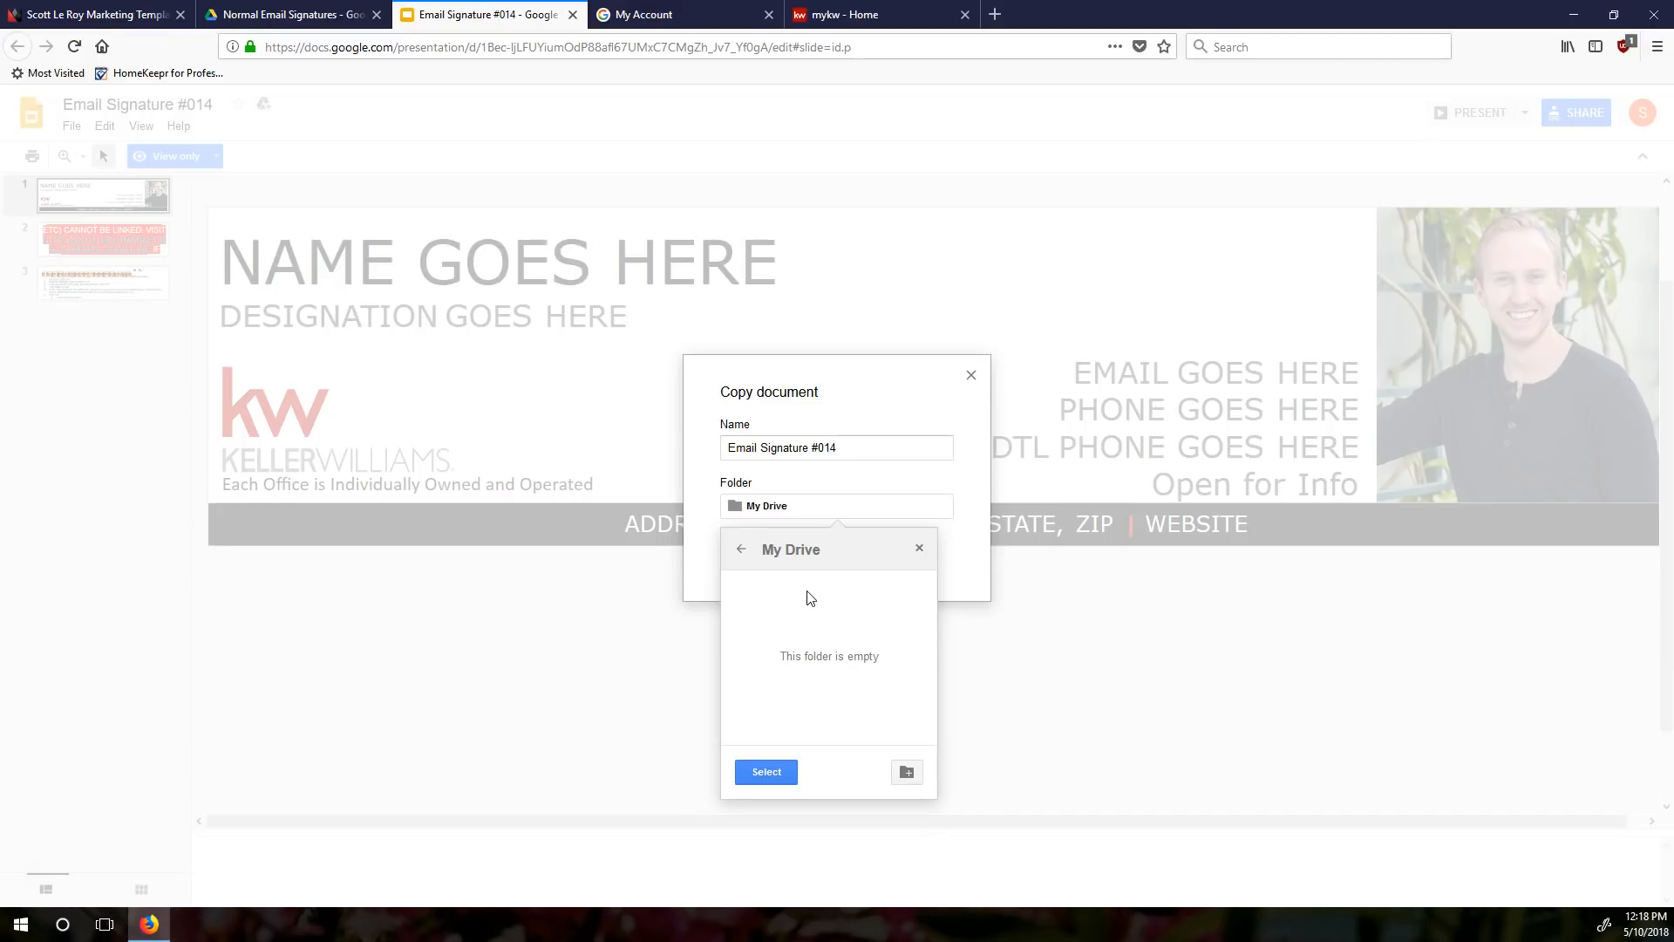
pyautogui.click(964, 500)
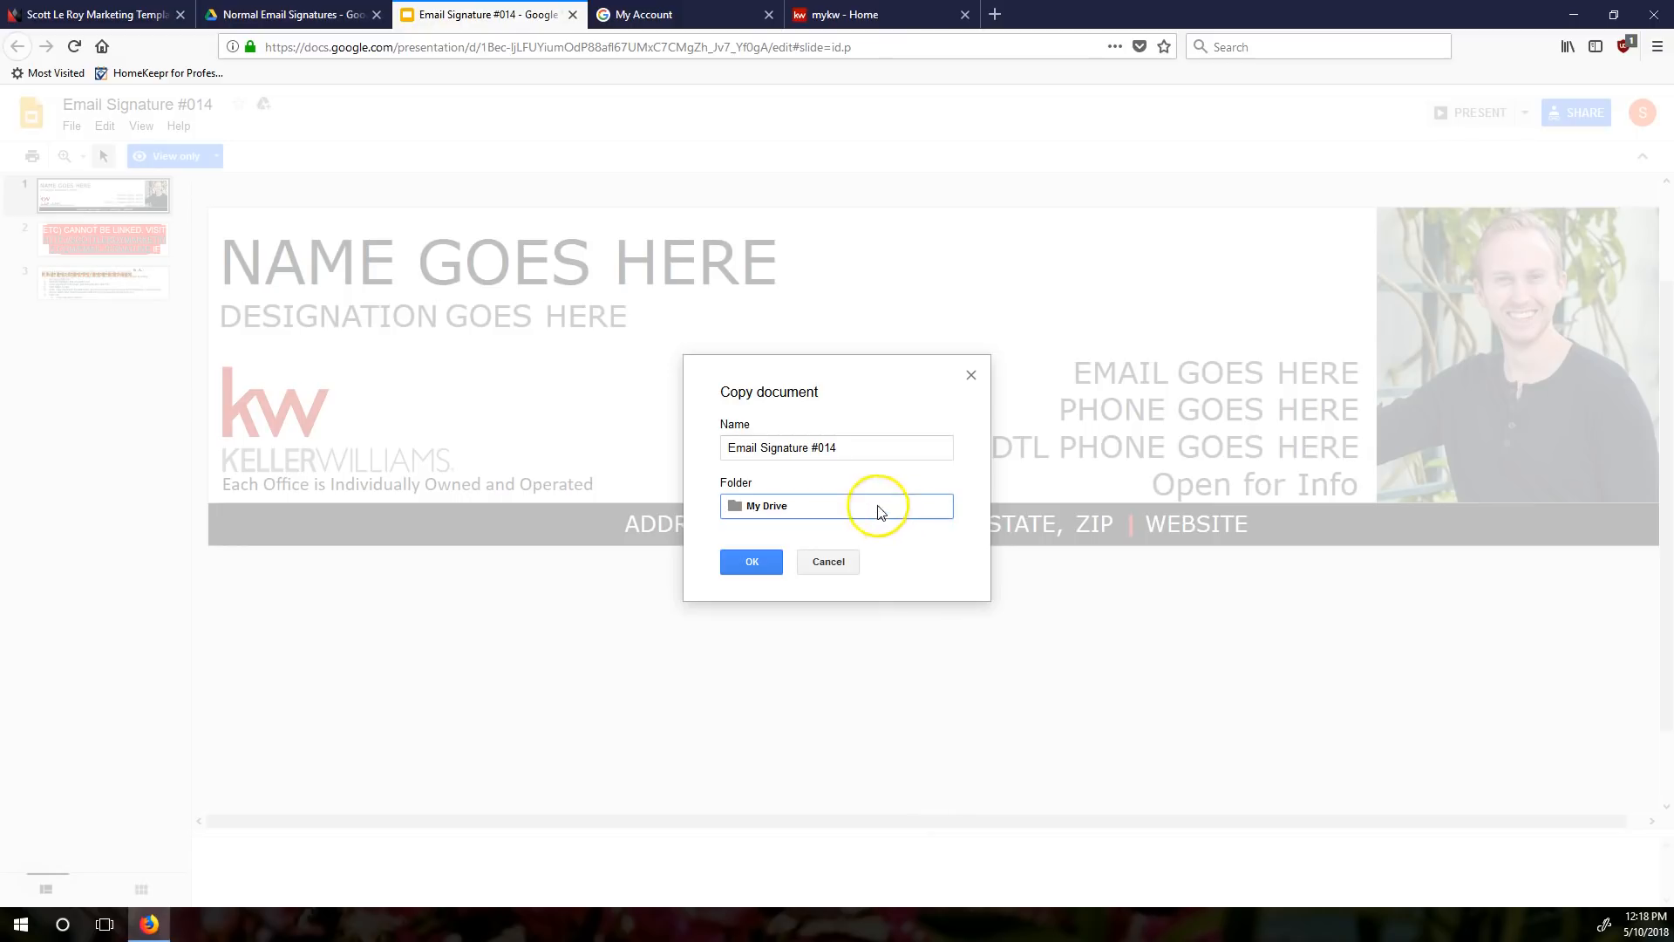
pyautogui.click(754, 560)
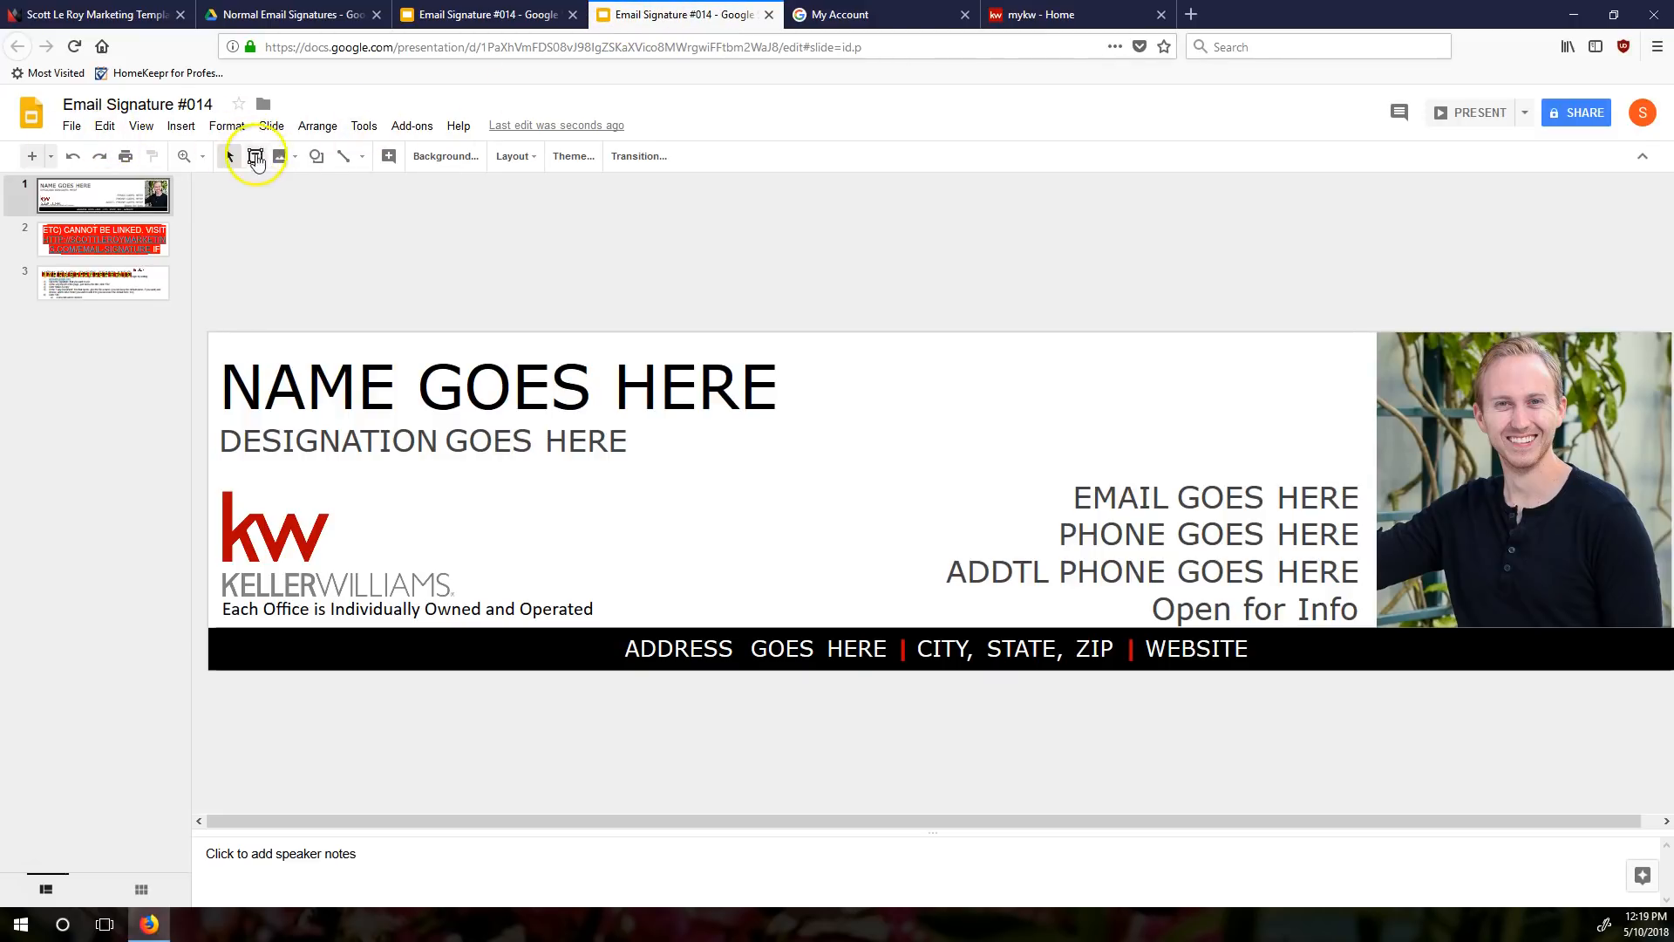
pyautogui.click(480, 15)
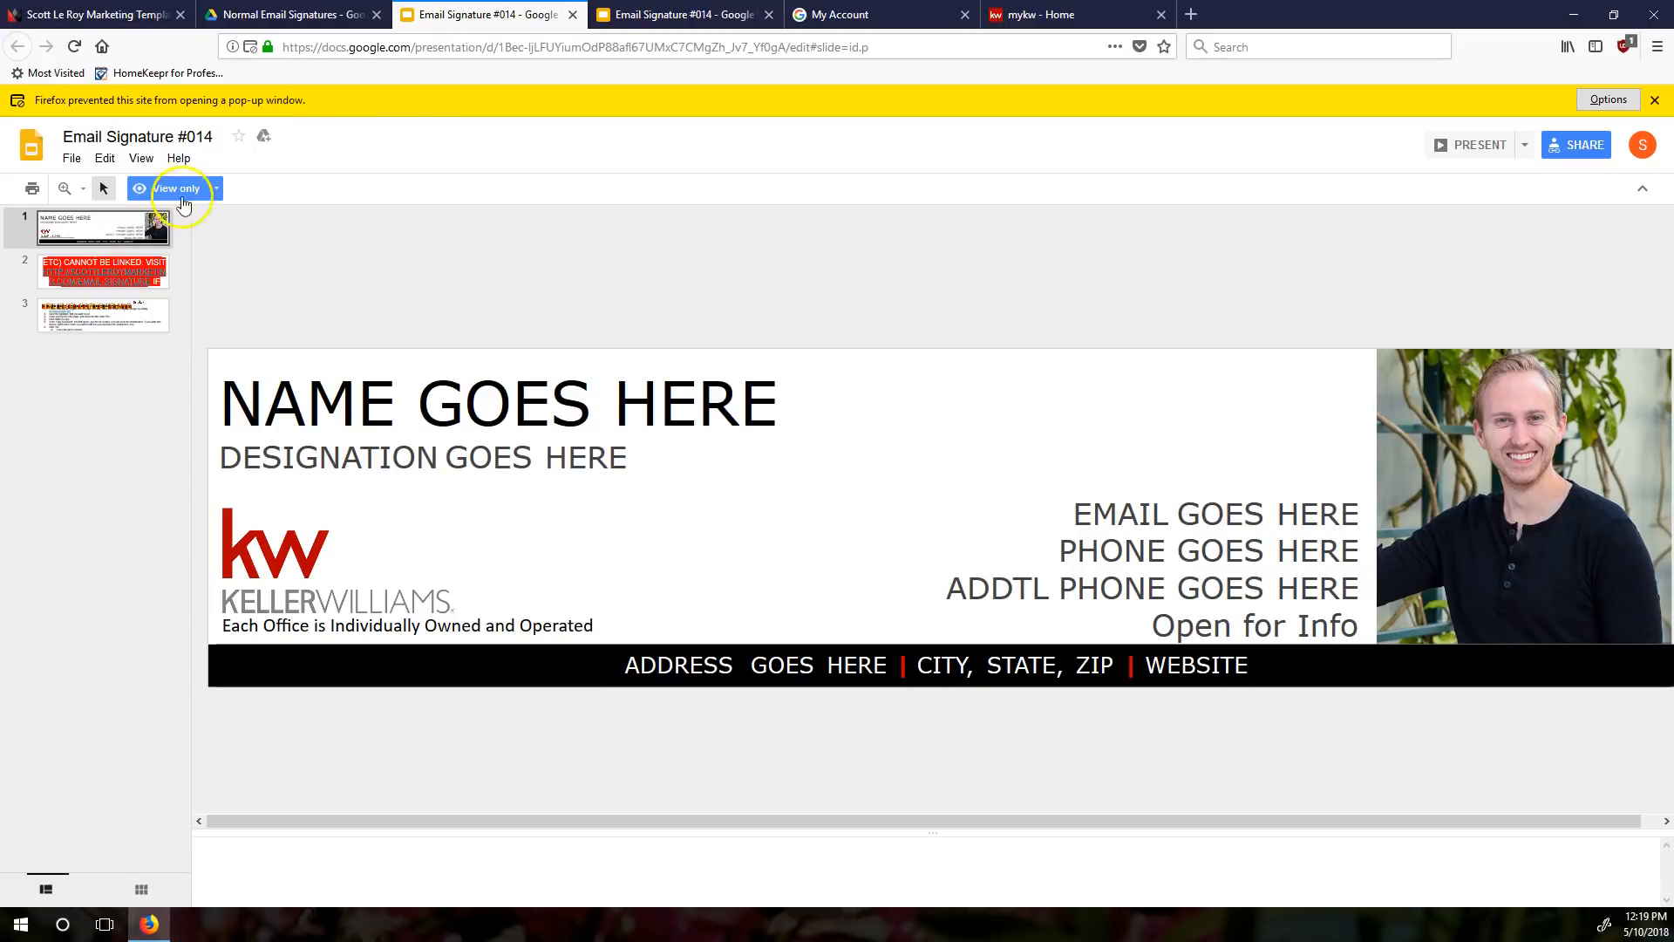
pyautogui.click(572, 15)
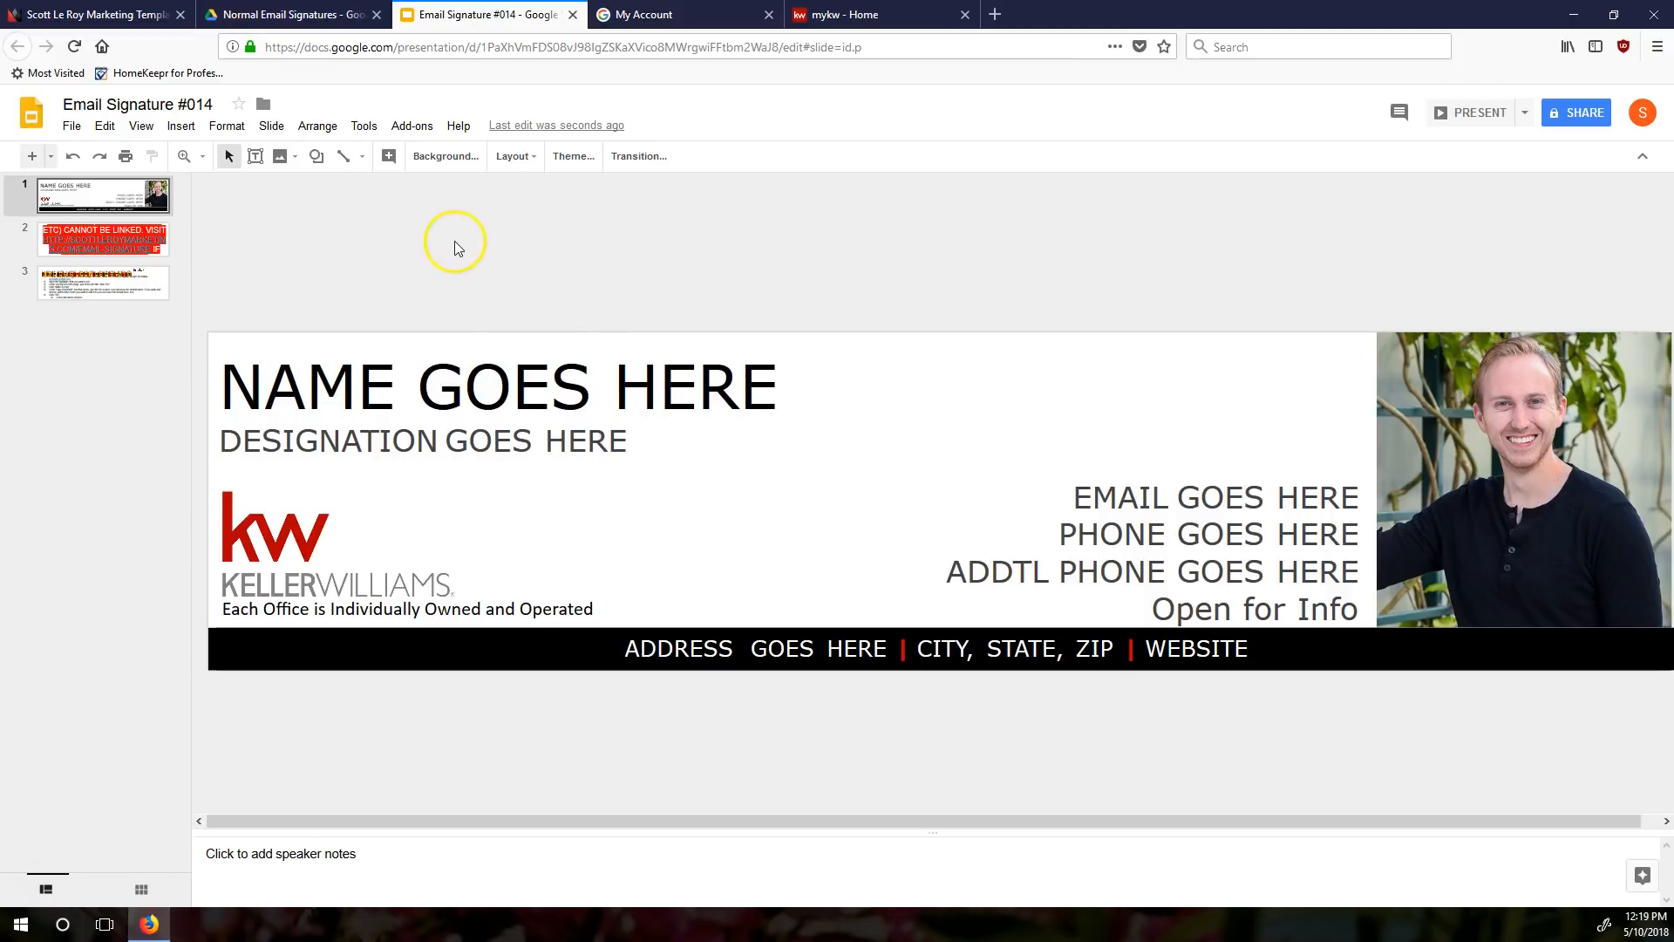
# Replace NAME GOES HERE with the agent's full name in capitals and widen the box to one line
pyautogui.click(349, 390)
pyautogui.click(762, 356)
pyautogui.moveTo(762, 356); pyautogui.dragTo(42, 340)
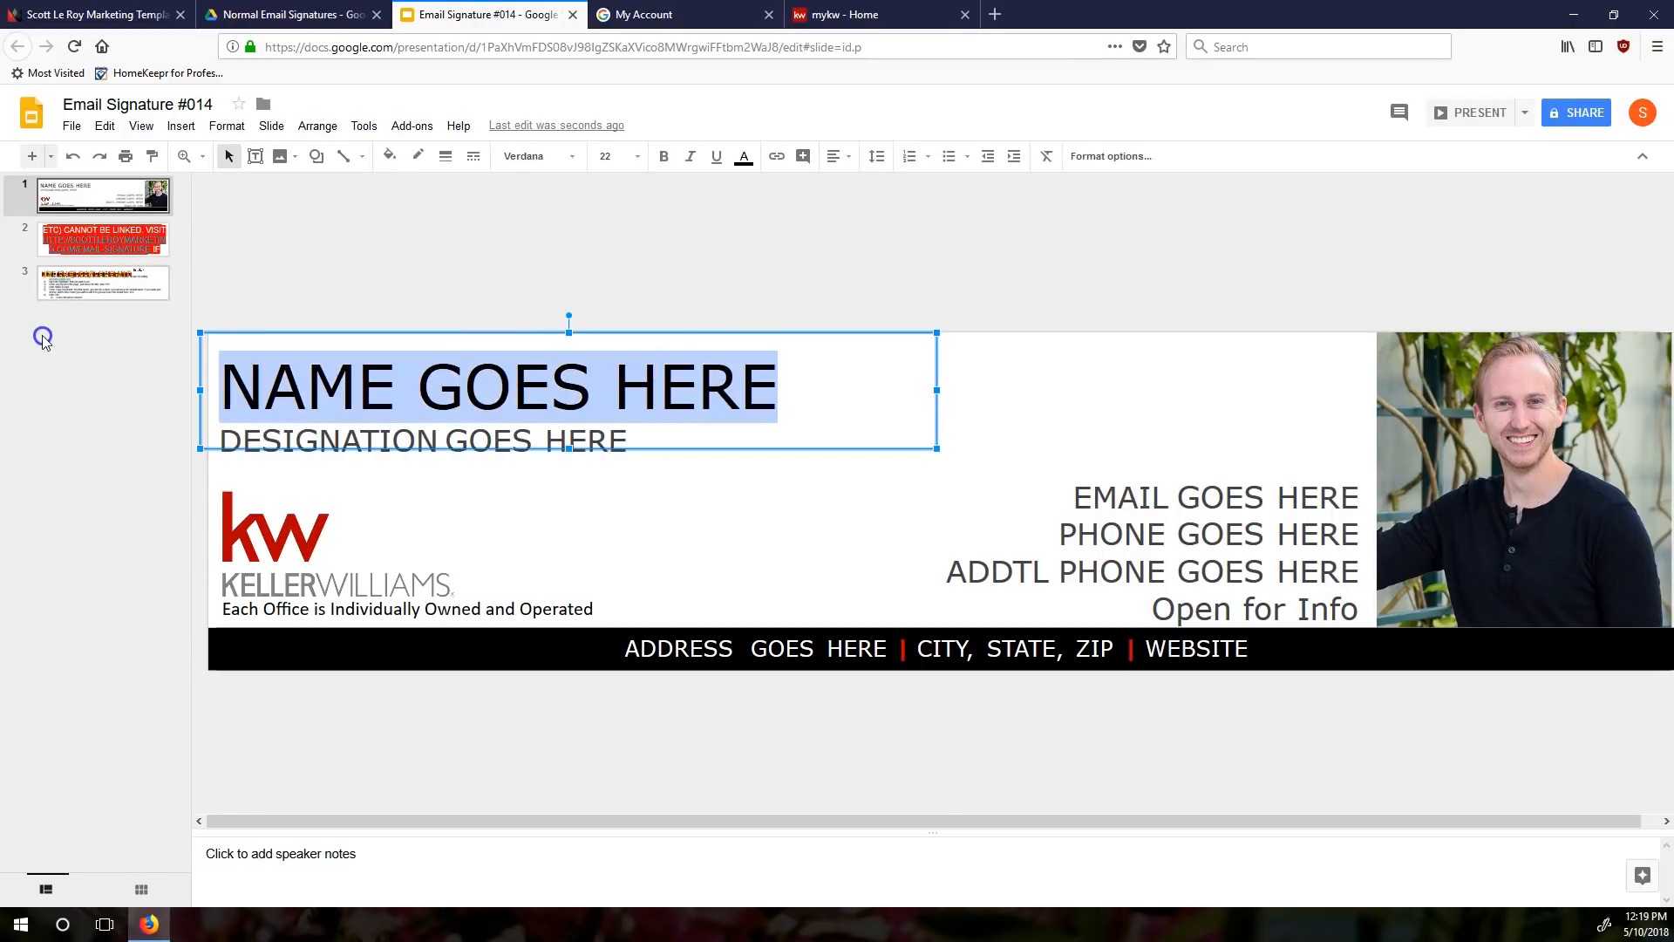
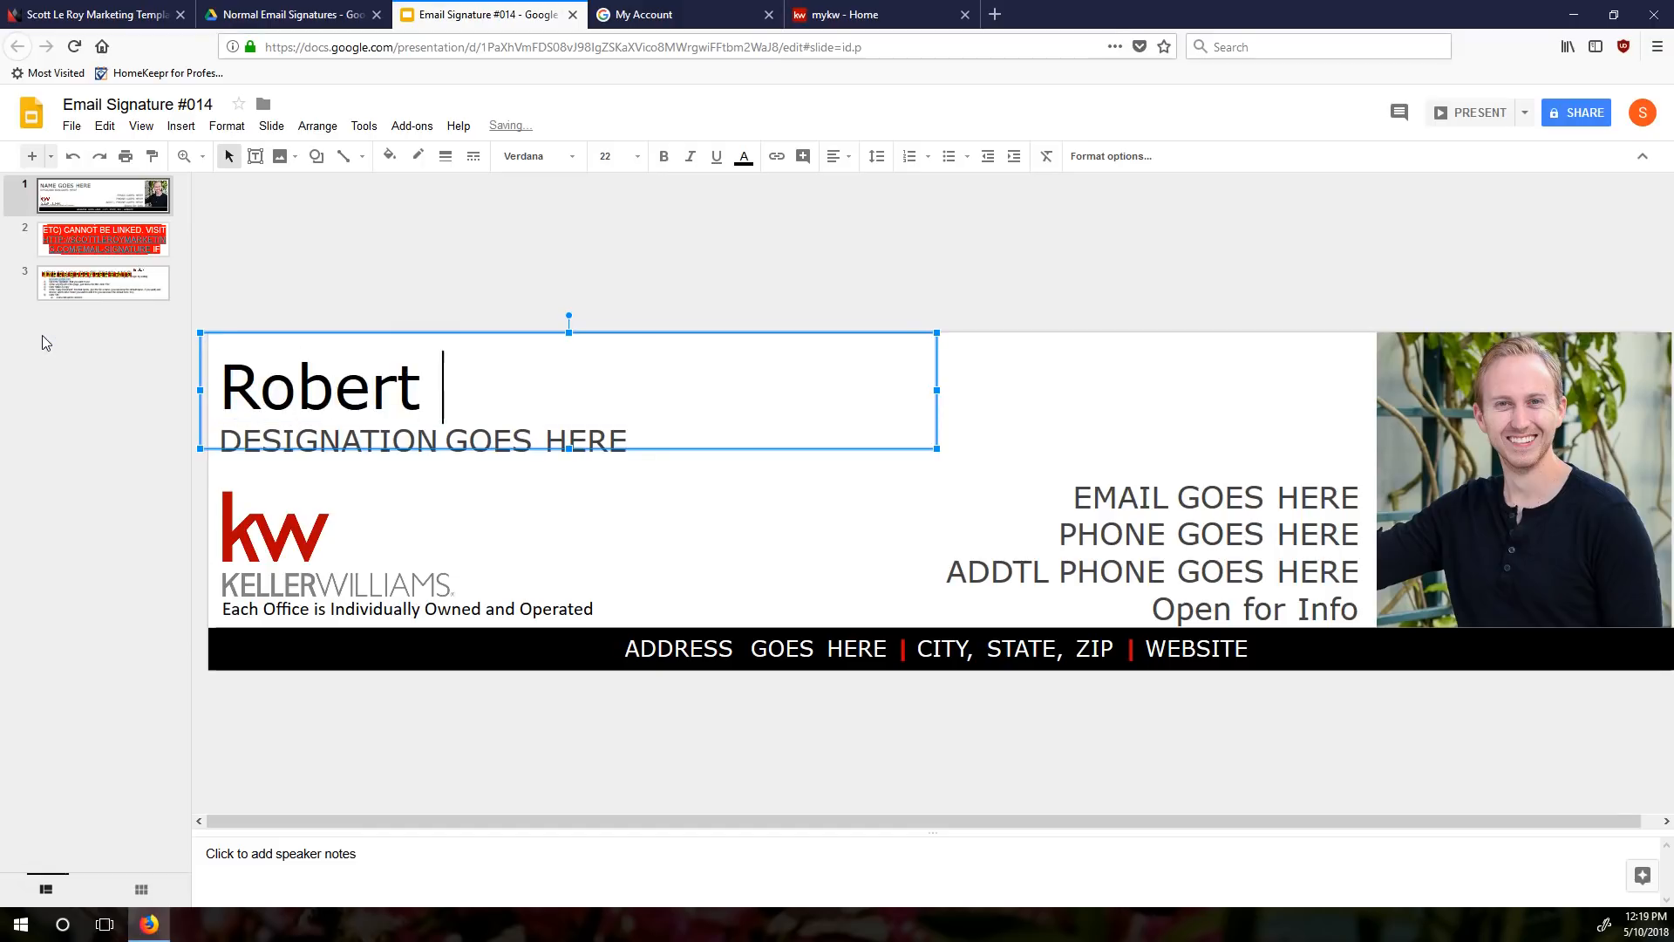
pyautogui.hotkey('ctrl', 'a')
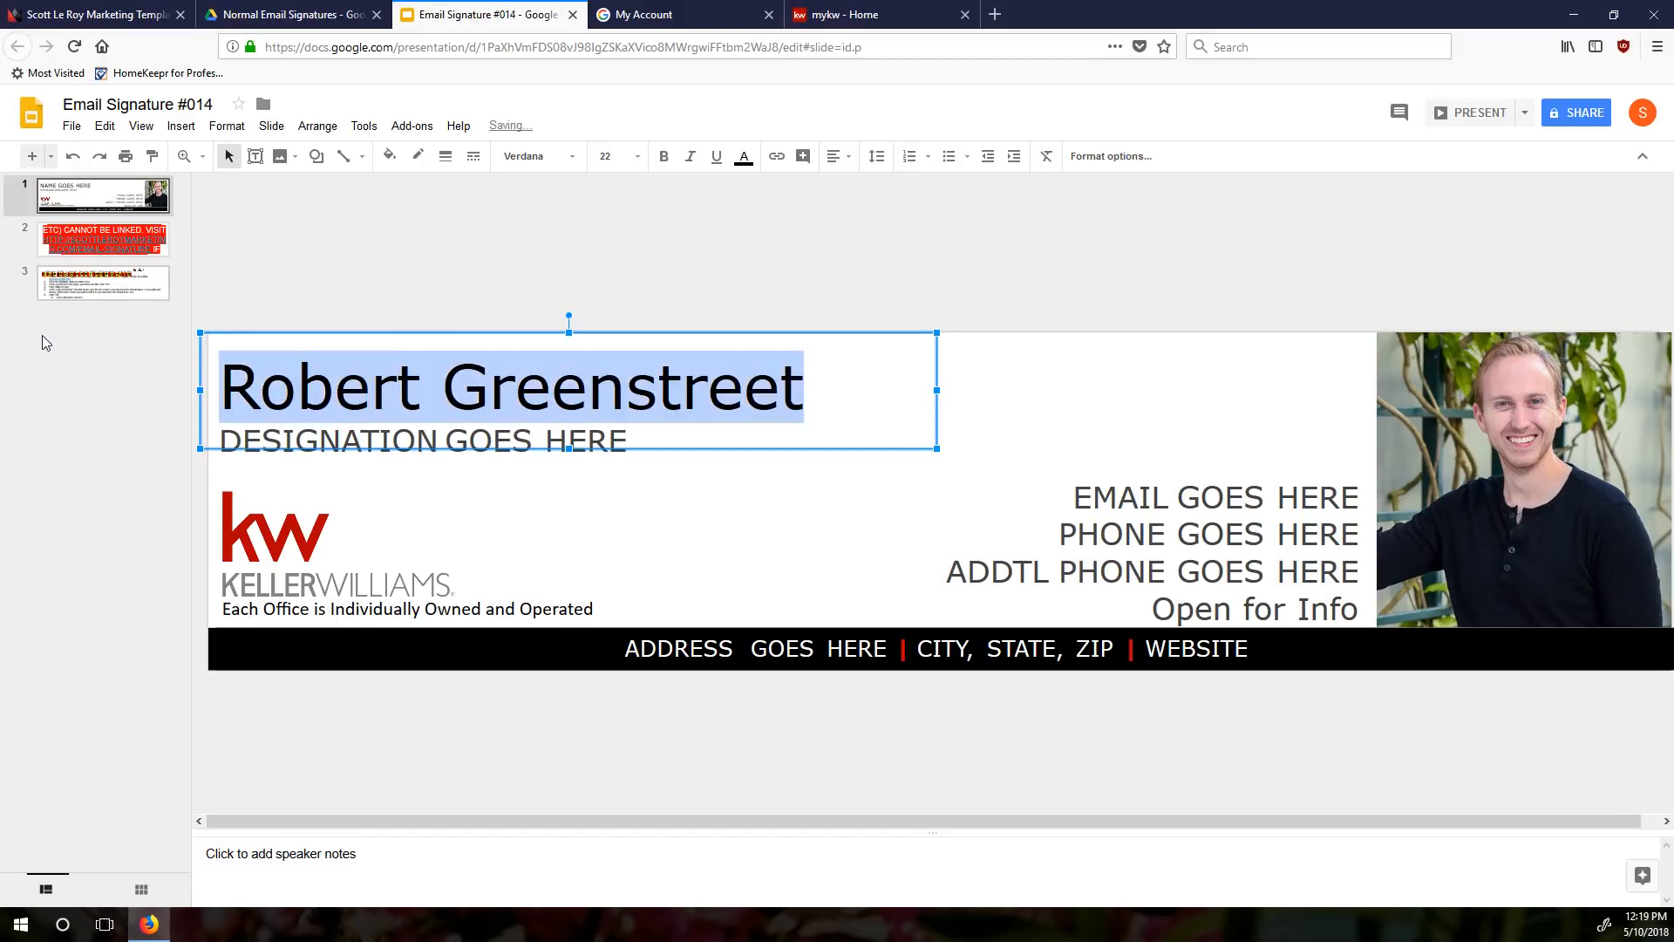
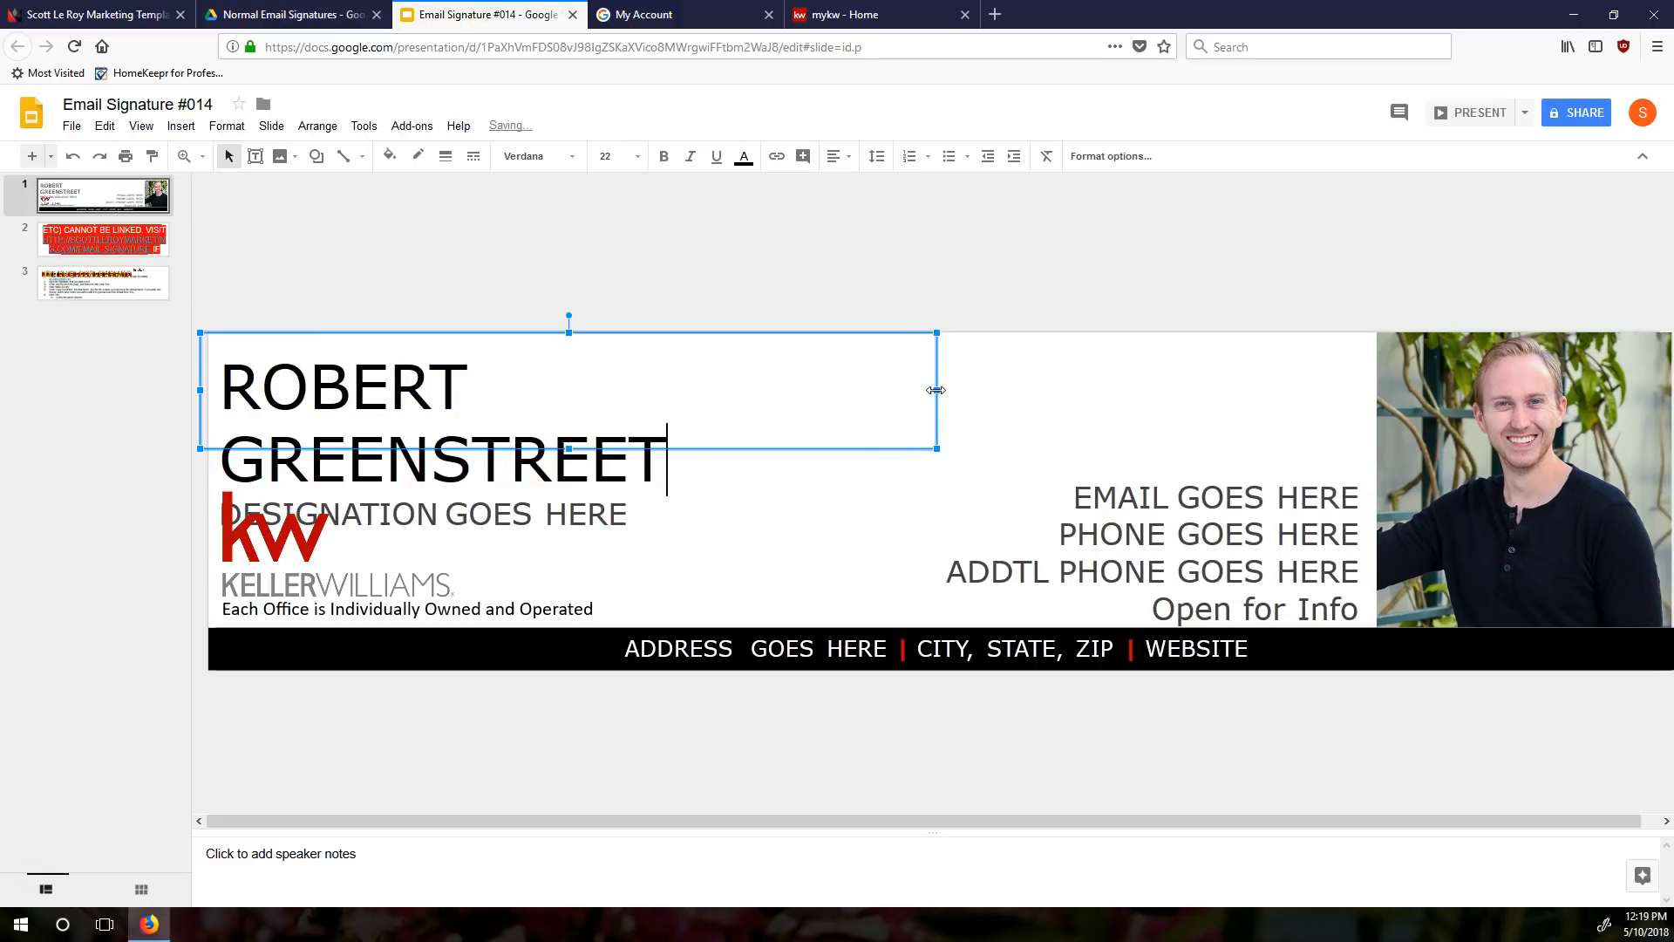
pyautogui.moveTo(936, 390); pyautogui.dragTo(1135, 389)
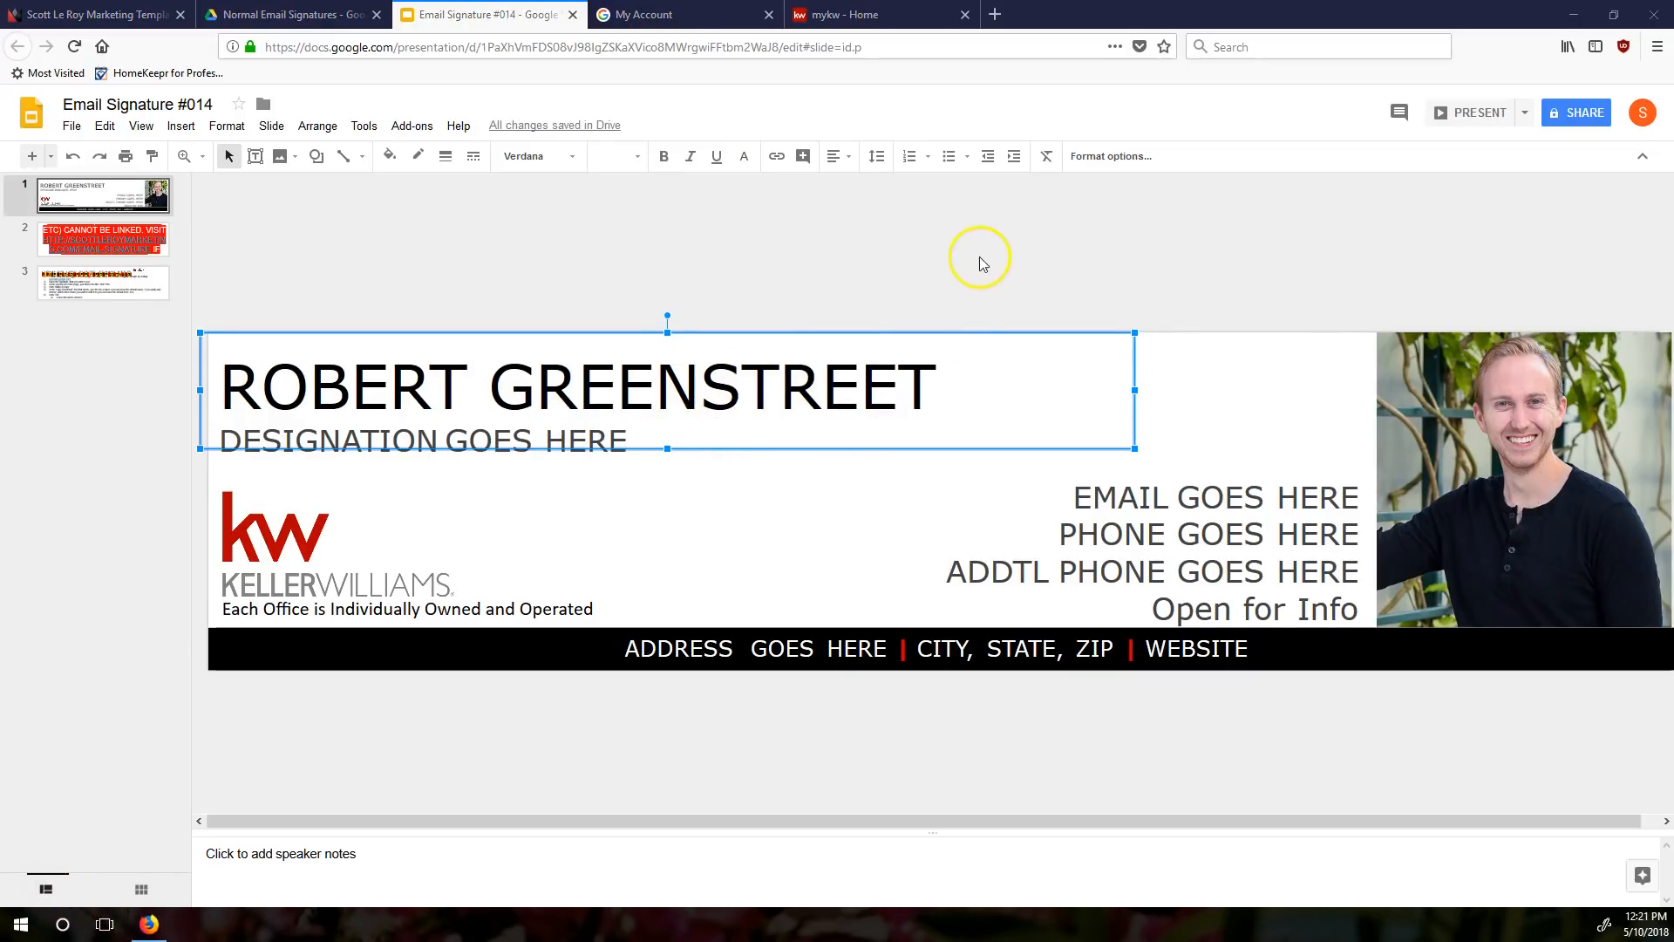
pyautogui.click(1017, 242)
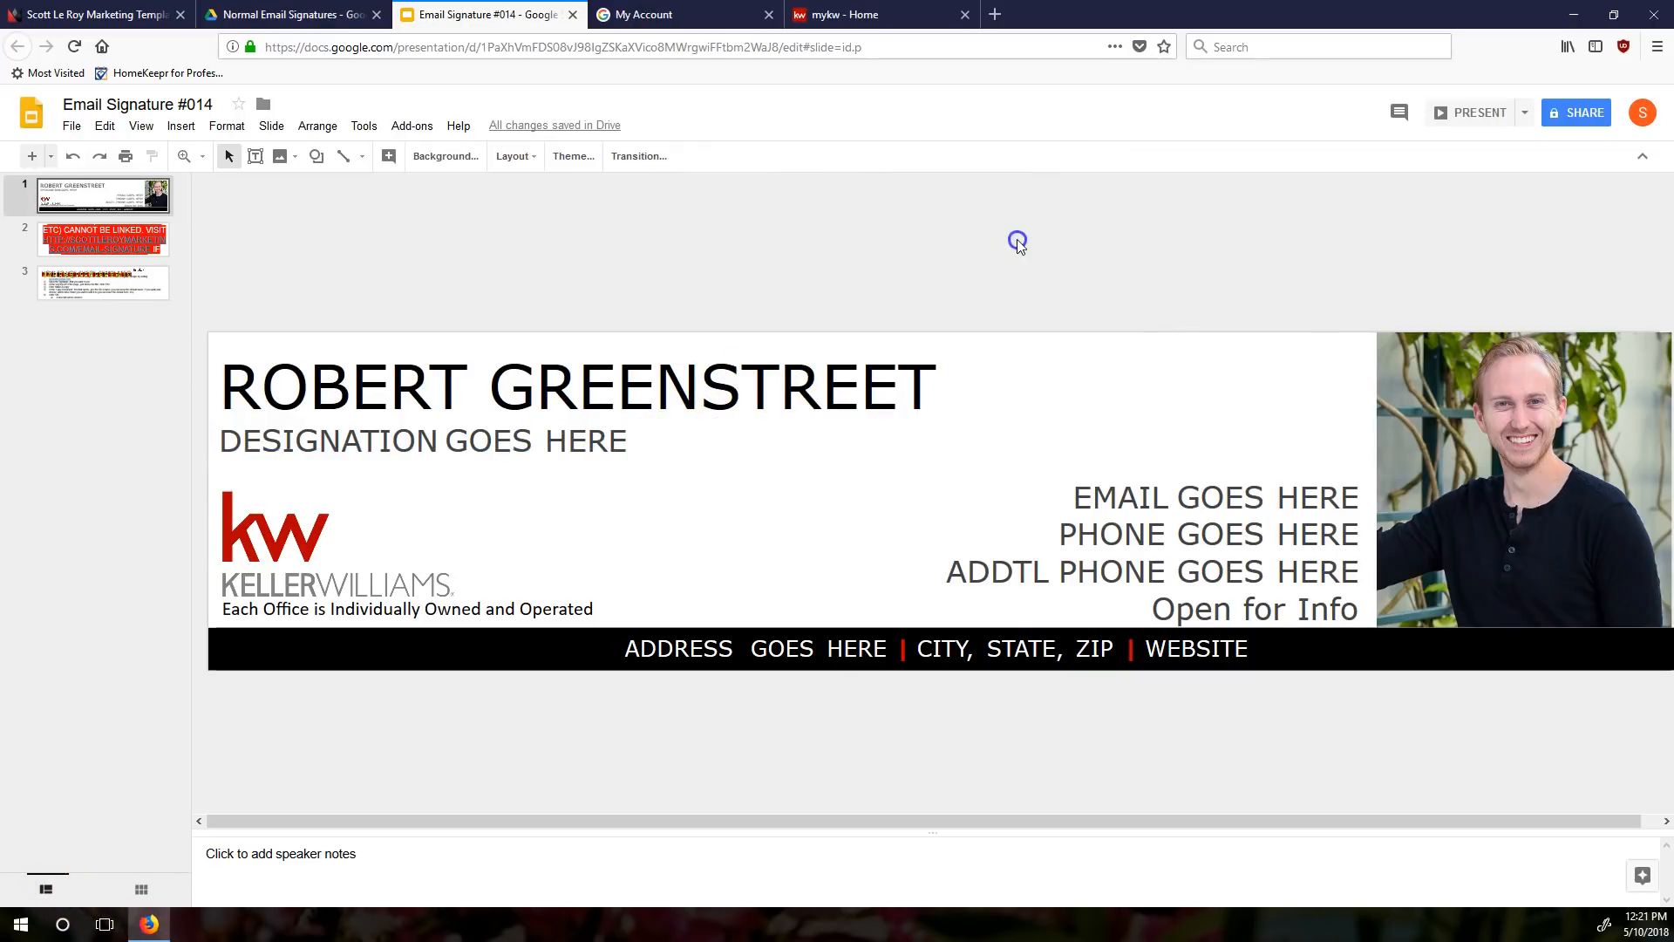
# Replace DESIGNATION GOES HERE with 'REALTOR, CRS, GRE, CIPS'
pyautogui.click(279, 438)
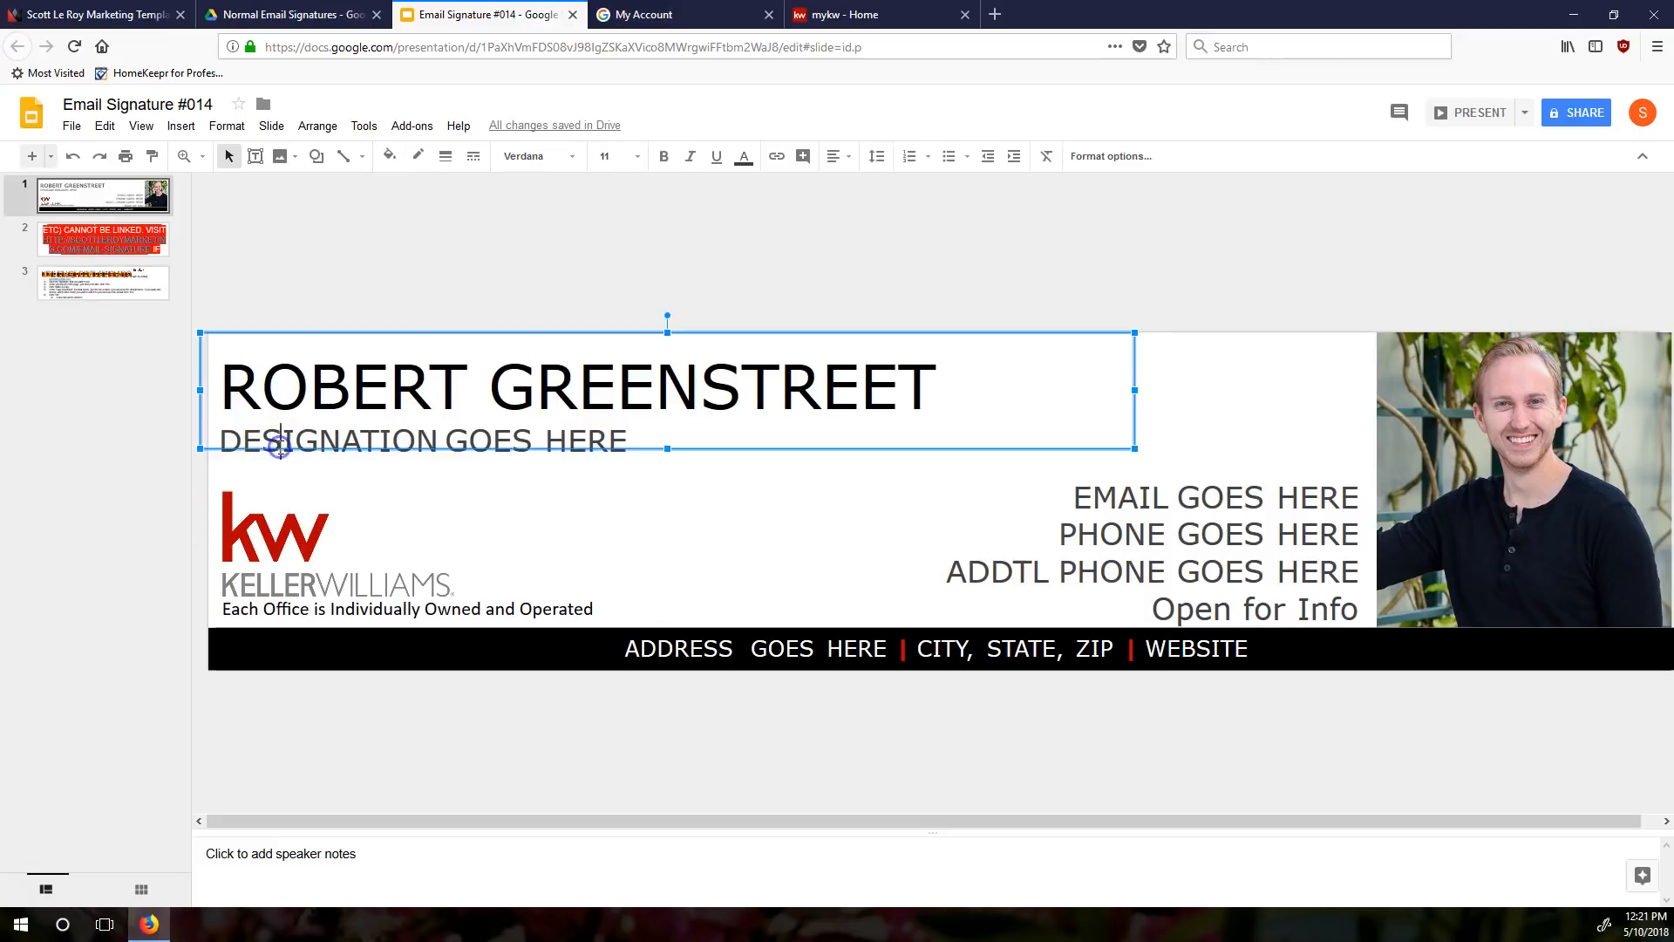
pyautogui.click(458, 495)
pyautogui.click(487, 449)
pyautogui.hotkey('shift', 'End')
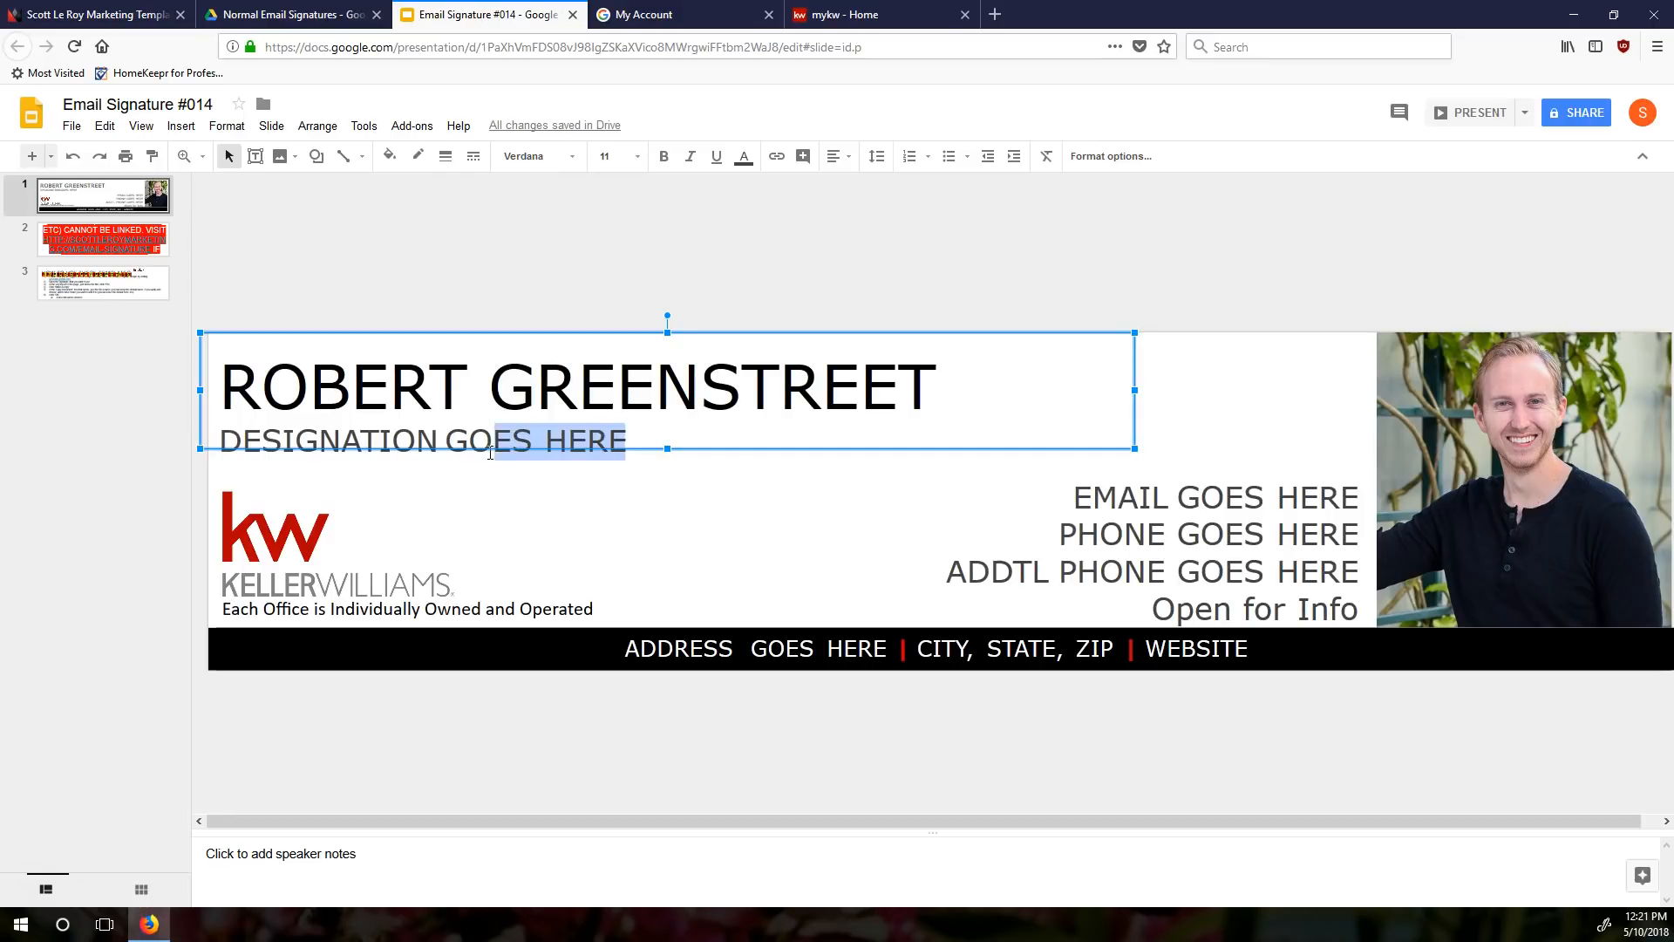
pyautogui.press('Home')
pyautogui.hotkey('shift', 'End')
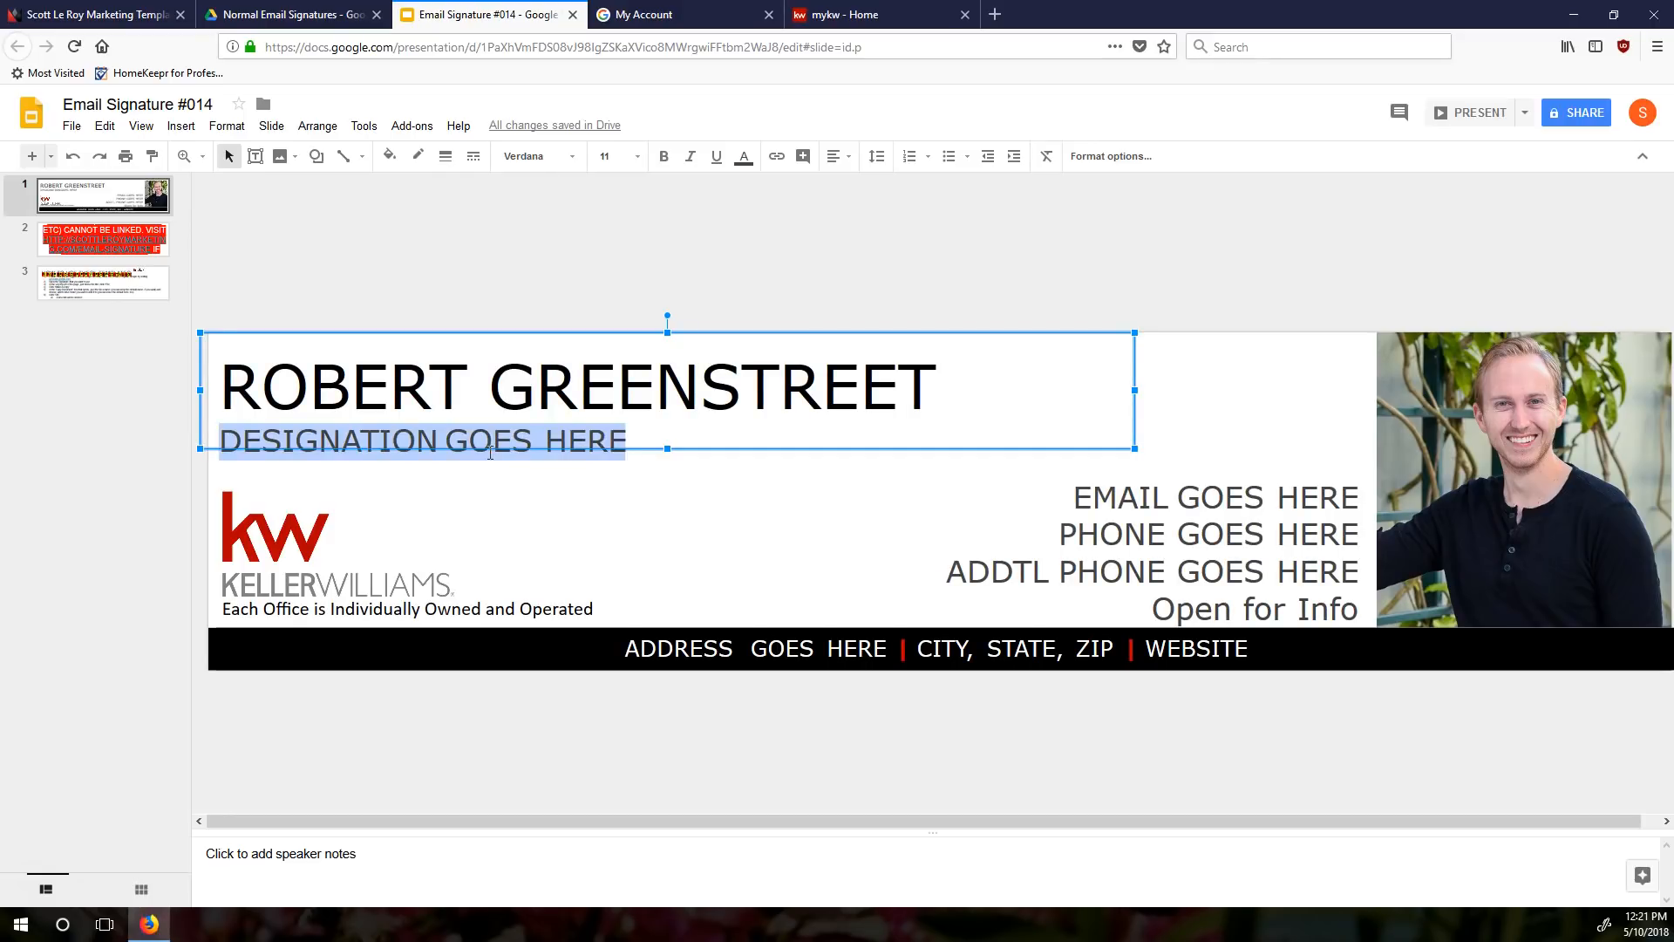
pyautogui.write('REALTOR, CRS, GRE, CIPS')
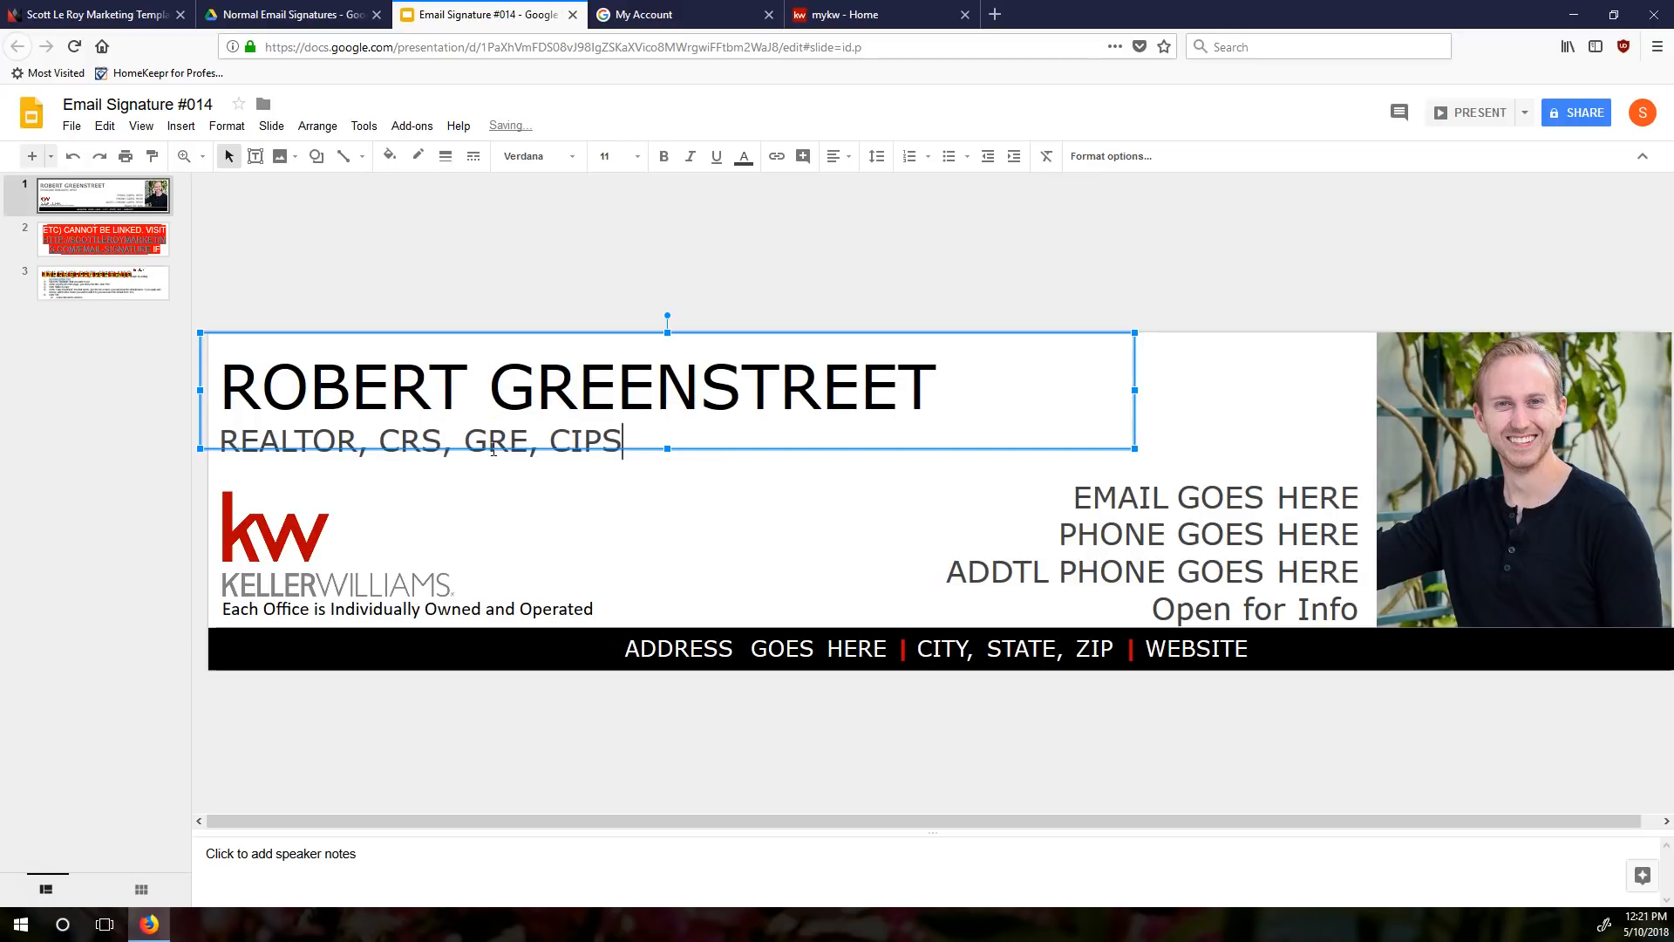
pyautogui.click(252, 533)
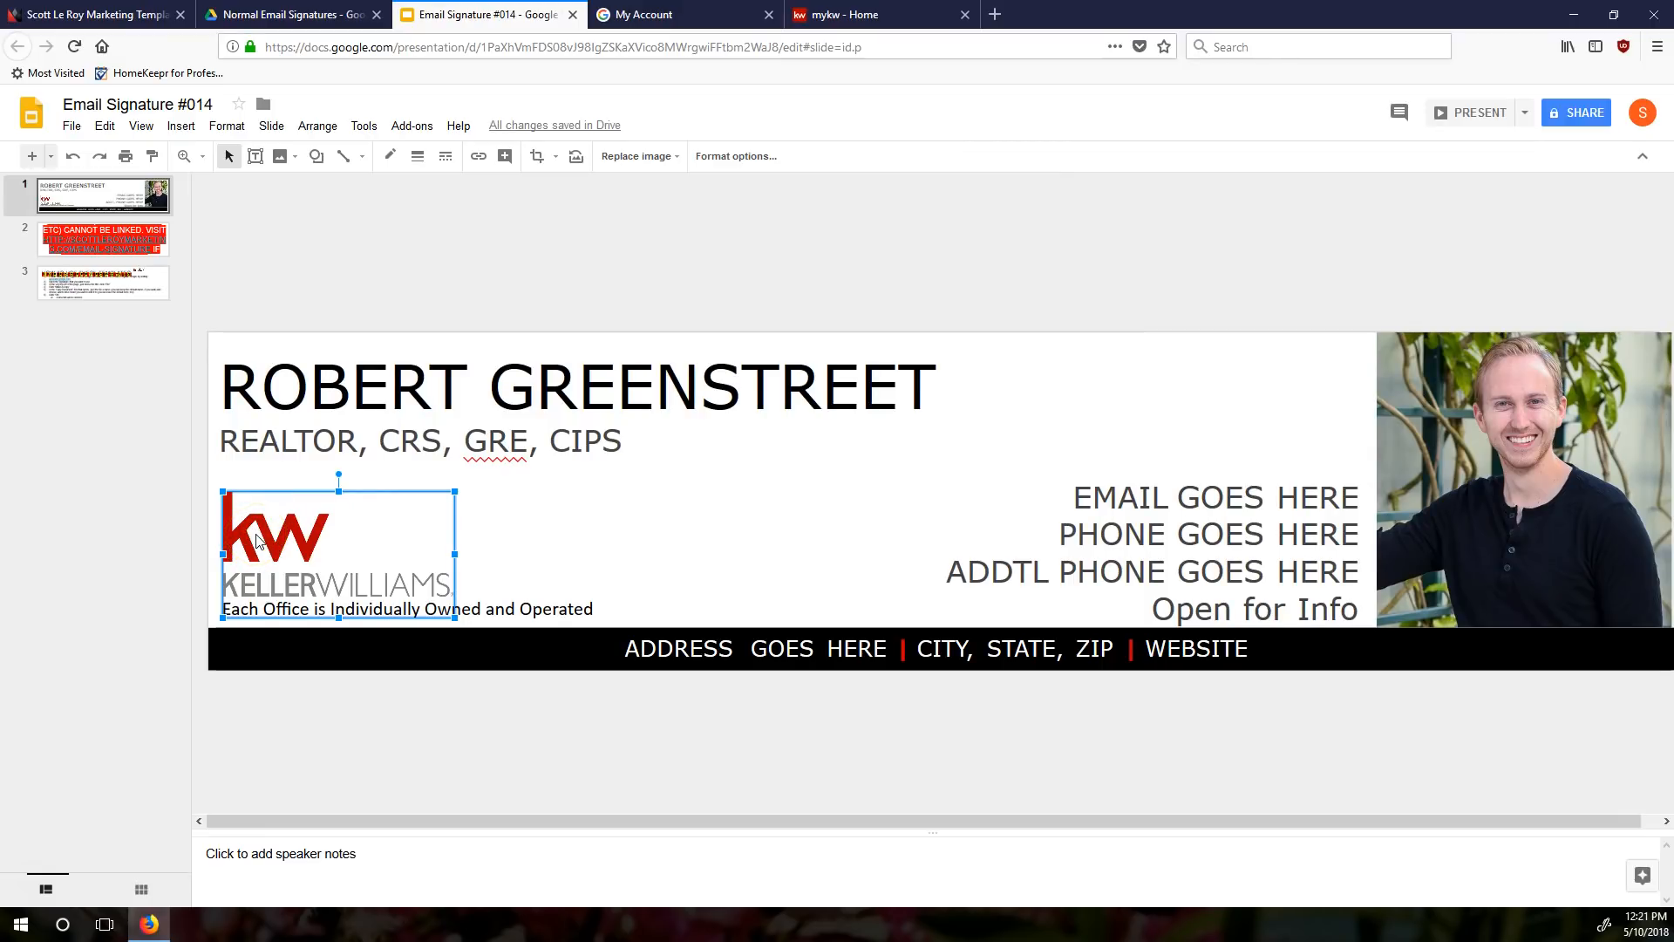
# Cancel an attempted logo upload, then drag the Keller Williams logo up beside the name
pyautogui.rightClick(287, 560)
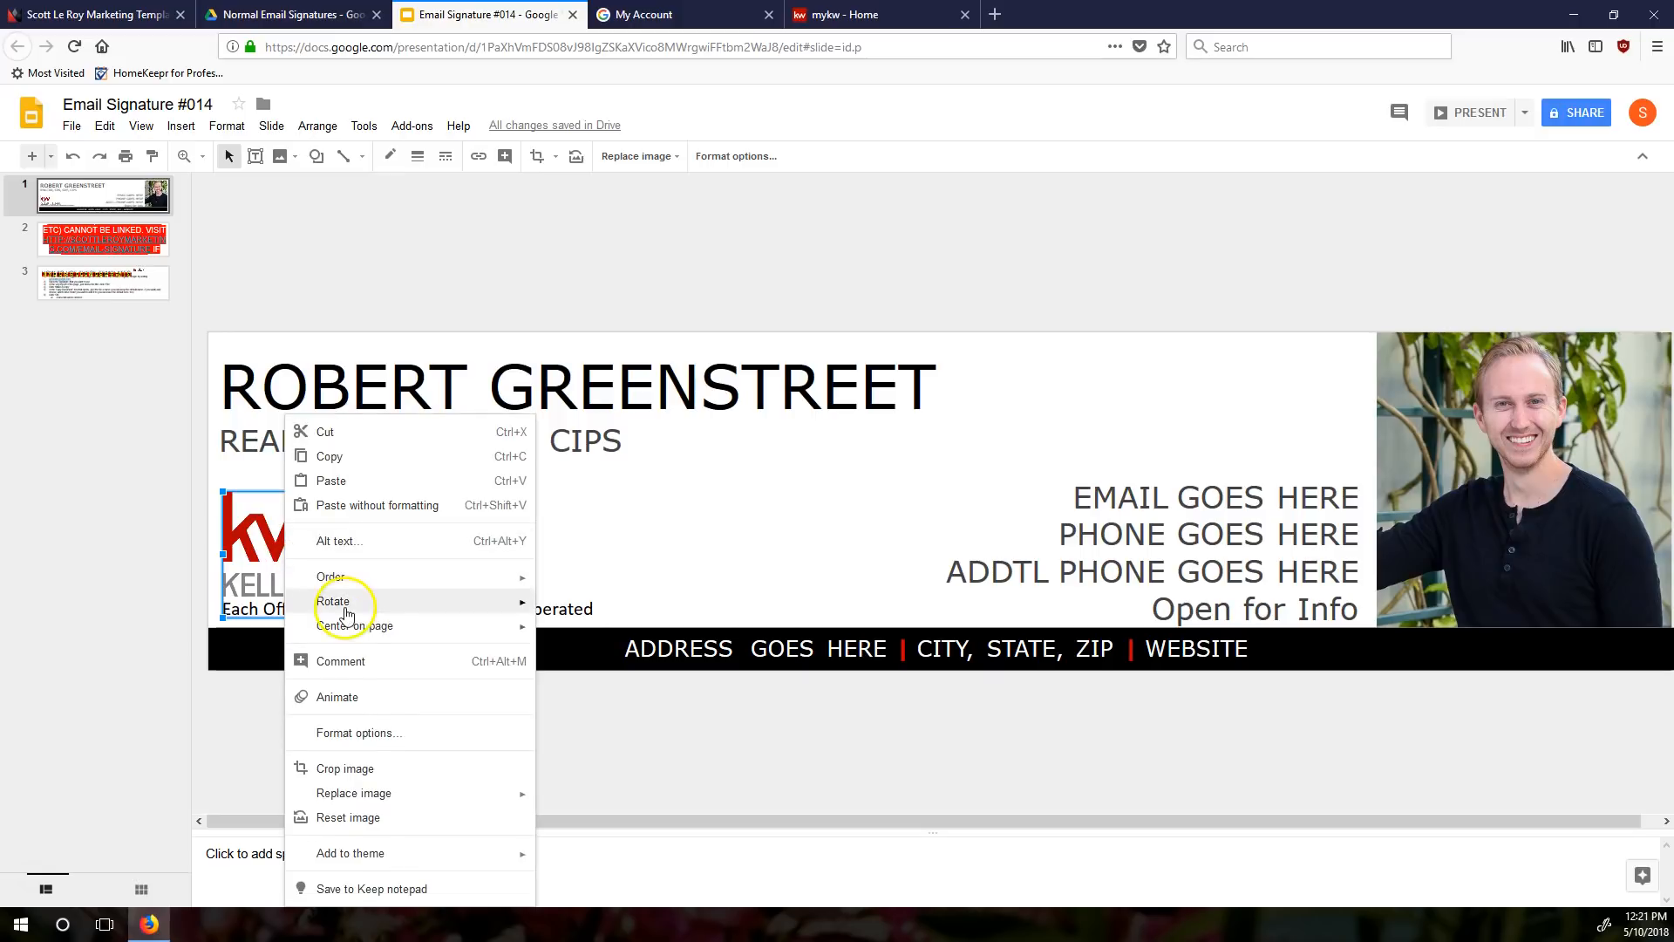
pyautogui.moveTo(440, 795)
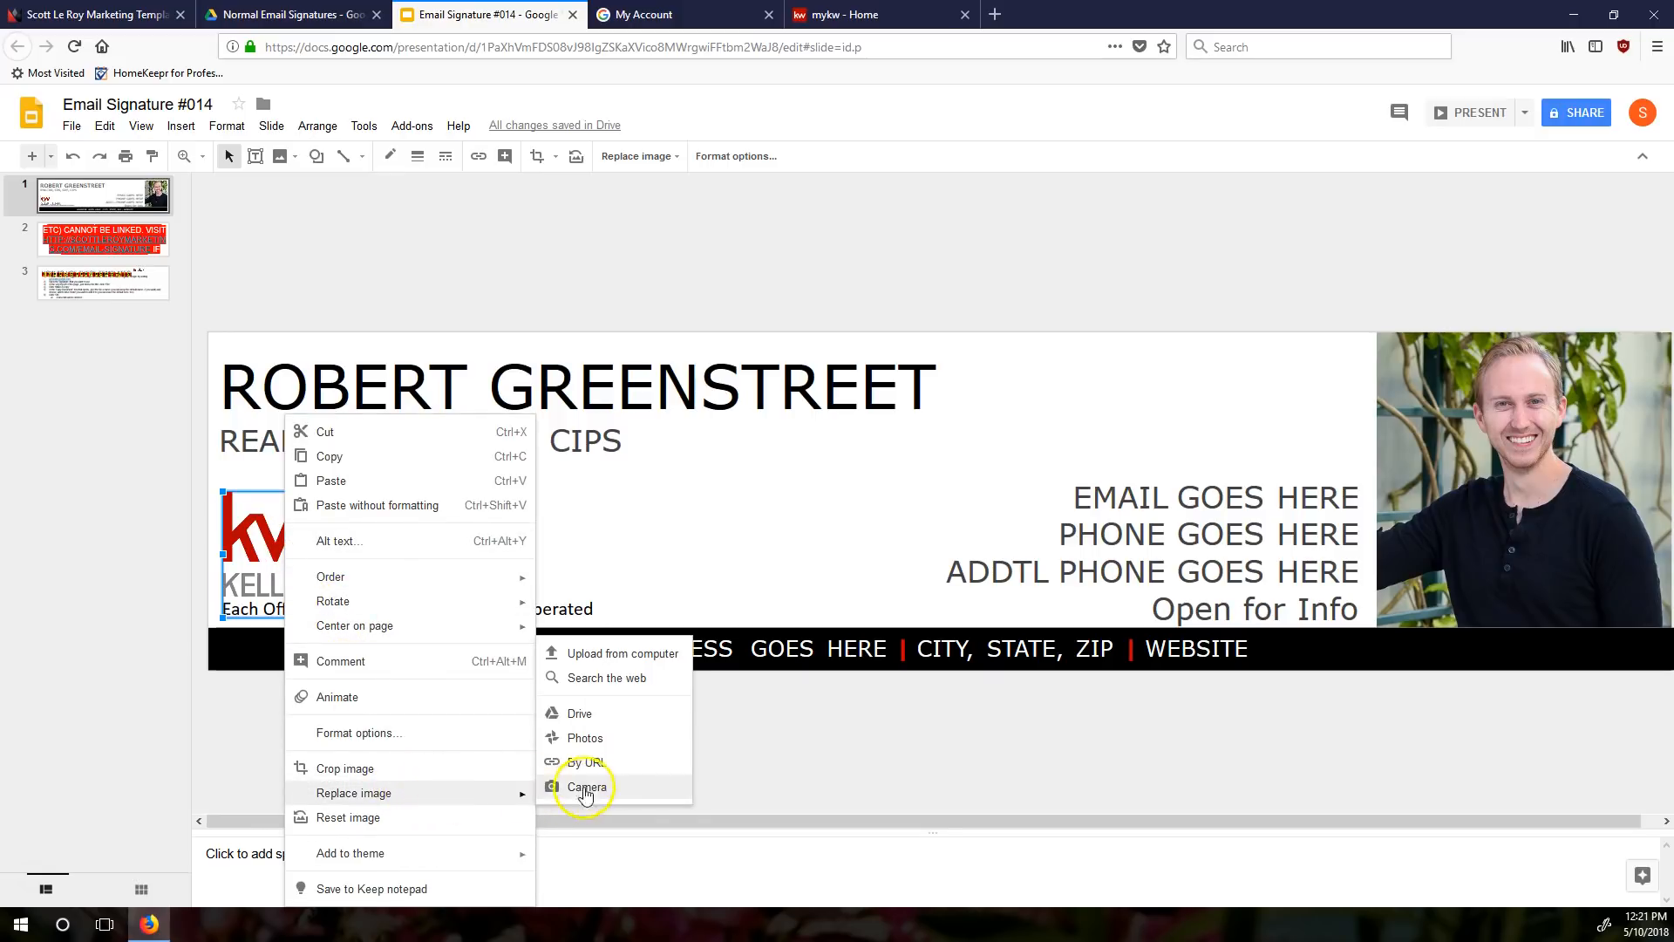
pyautogui.click(610, 653)
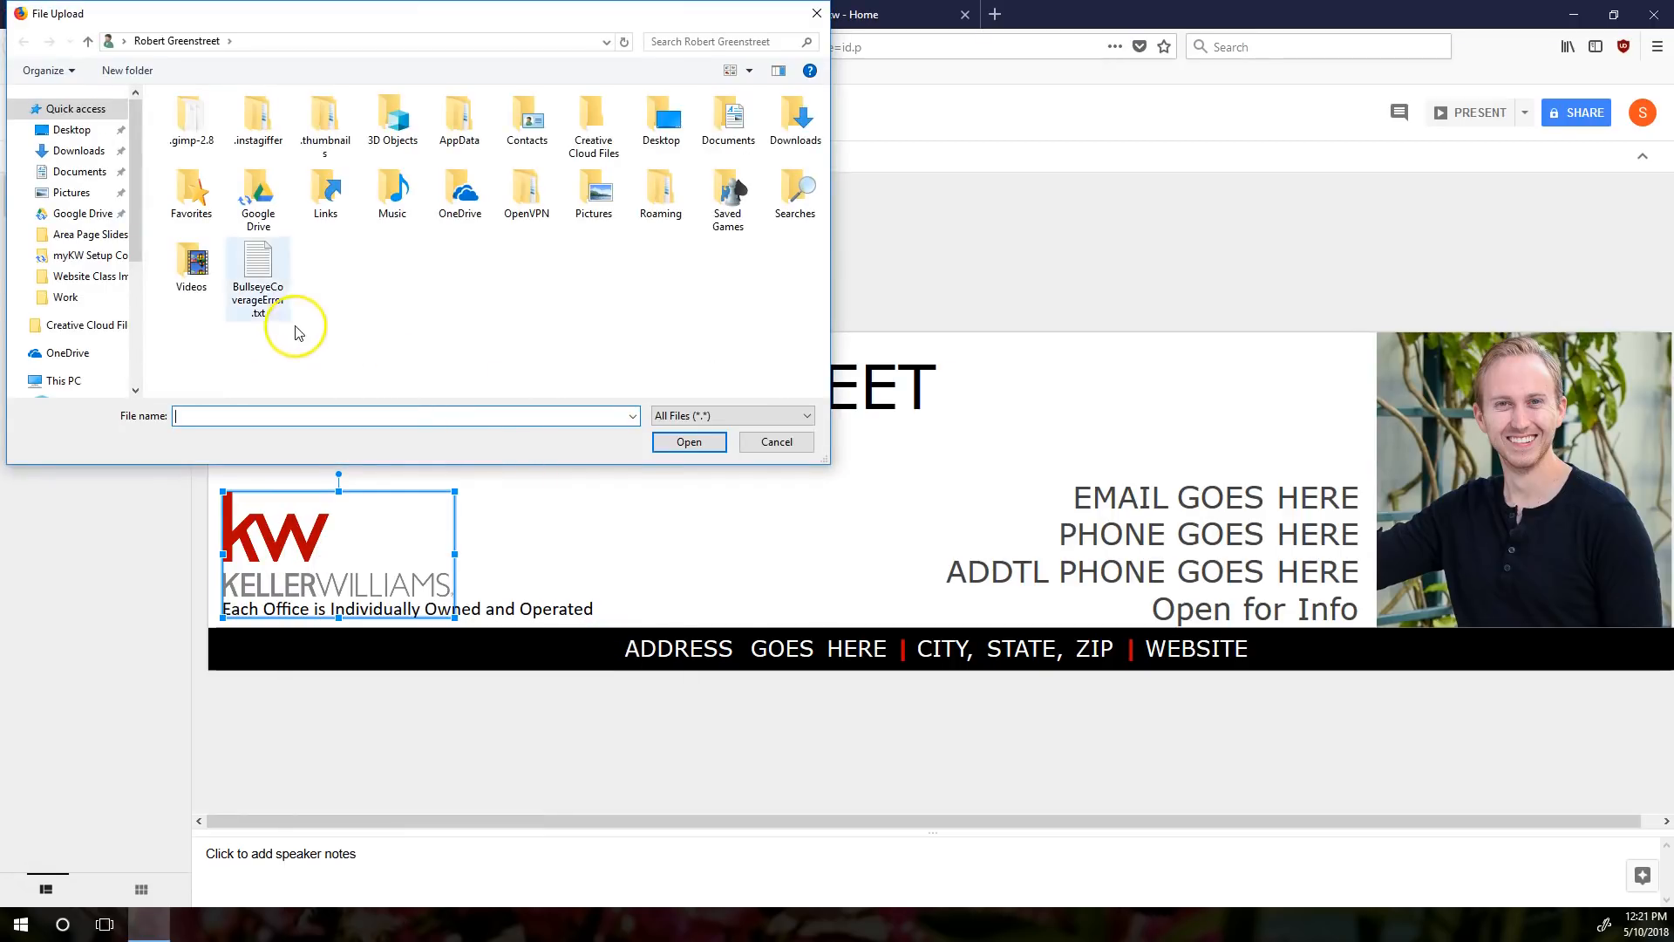
pyautogui.click(777, 442)
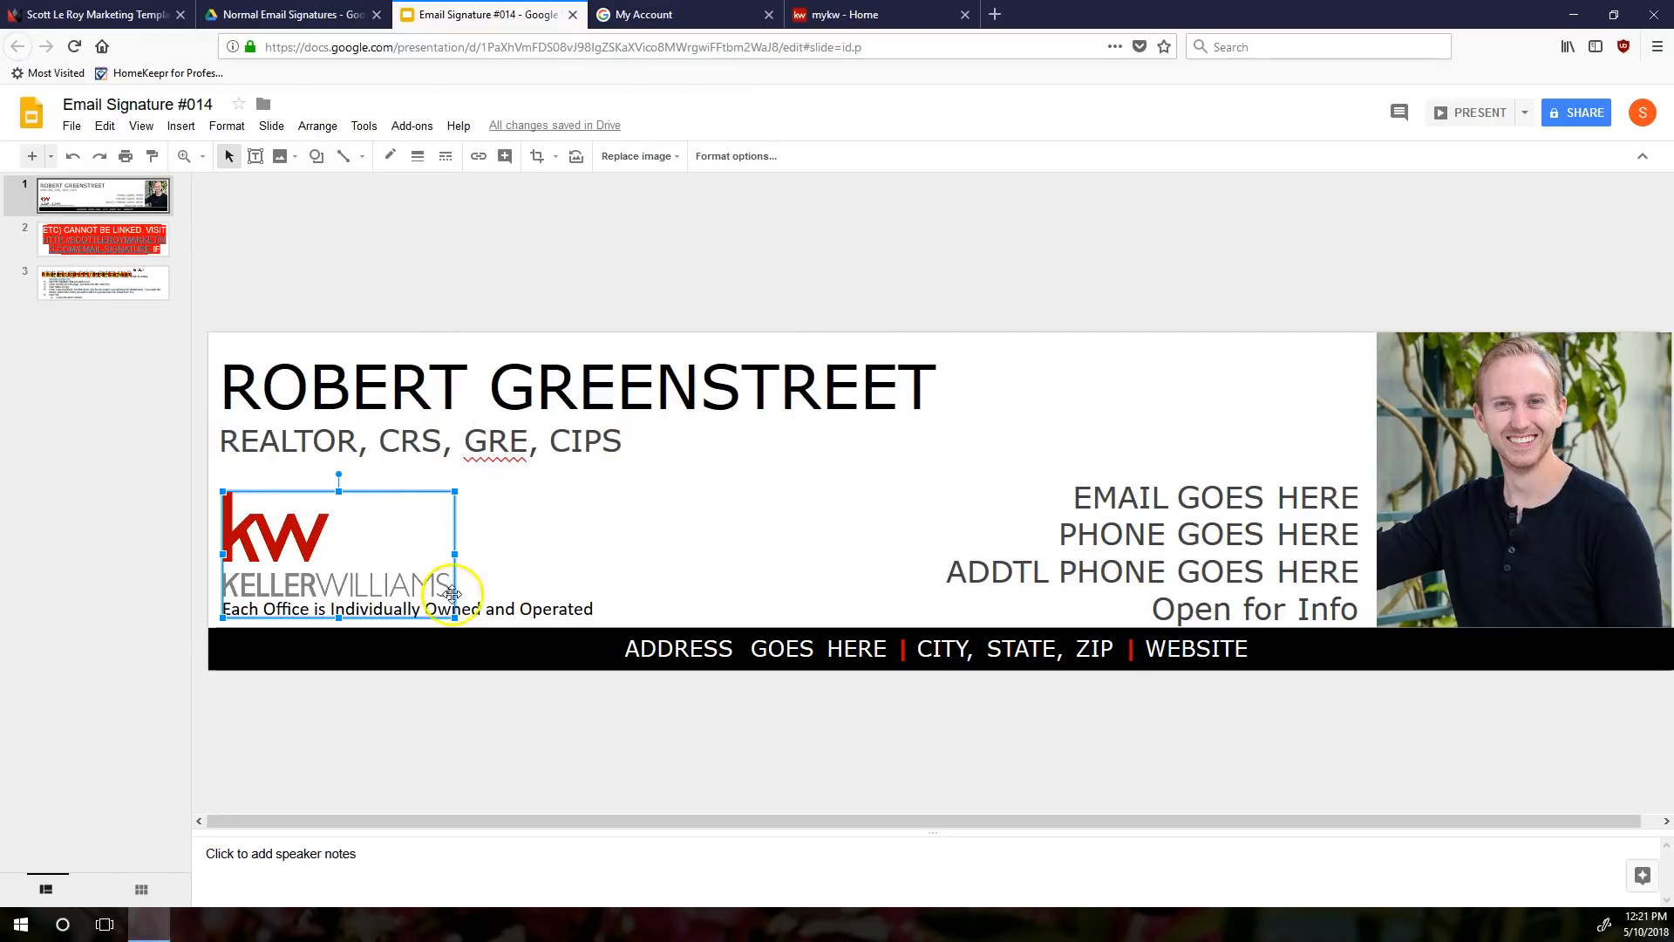
pyautogui.moveTo(315, 555); pyautogui.dragTo(791, 494)
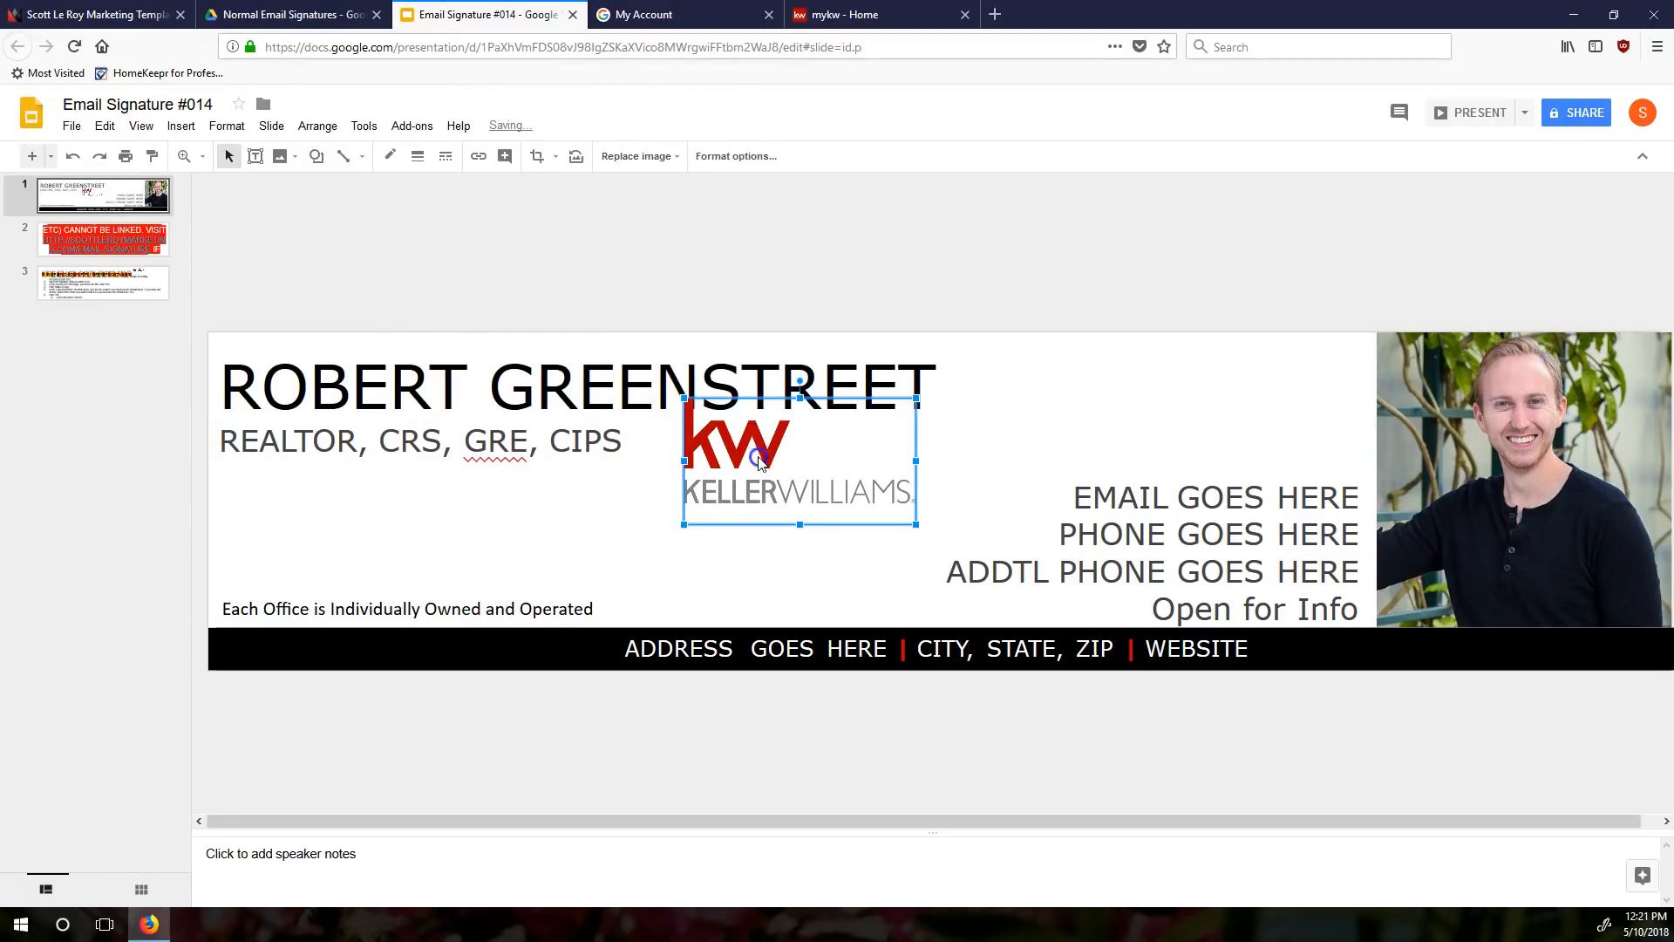
pyautogui.click(1168, 536)
# Replace the EMAIL GOES HERE line with the support e-mail address and widen the contact box
pyautogui.click(1077, 496)
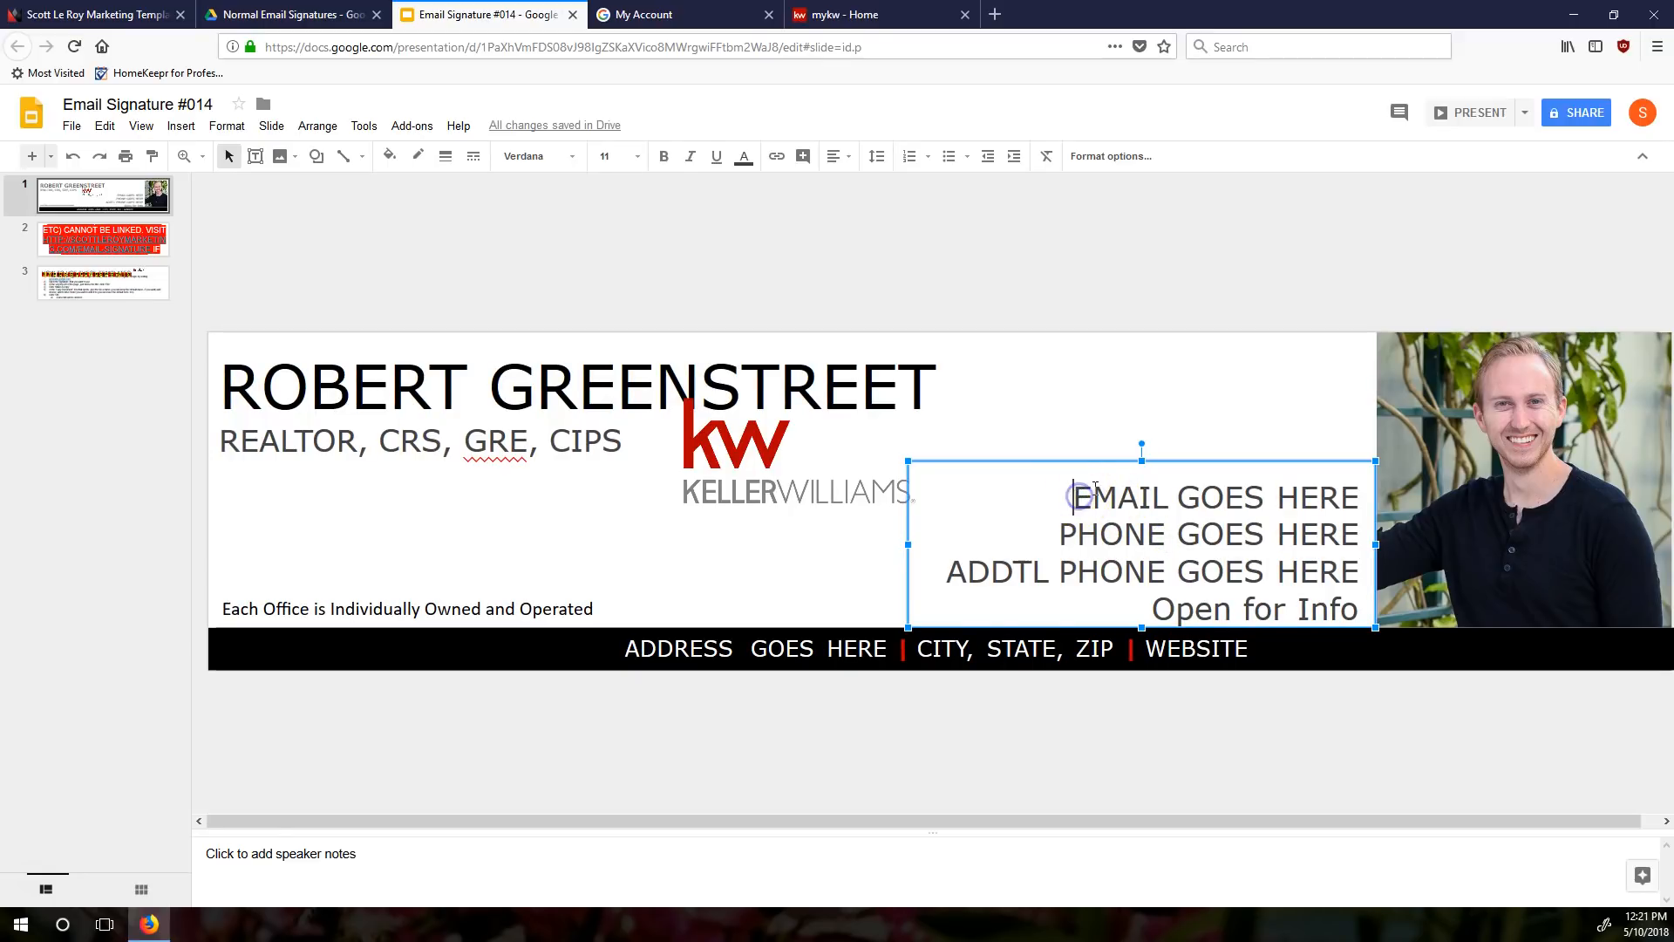
pyautogui.tripleClick(1095, 488)
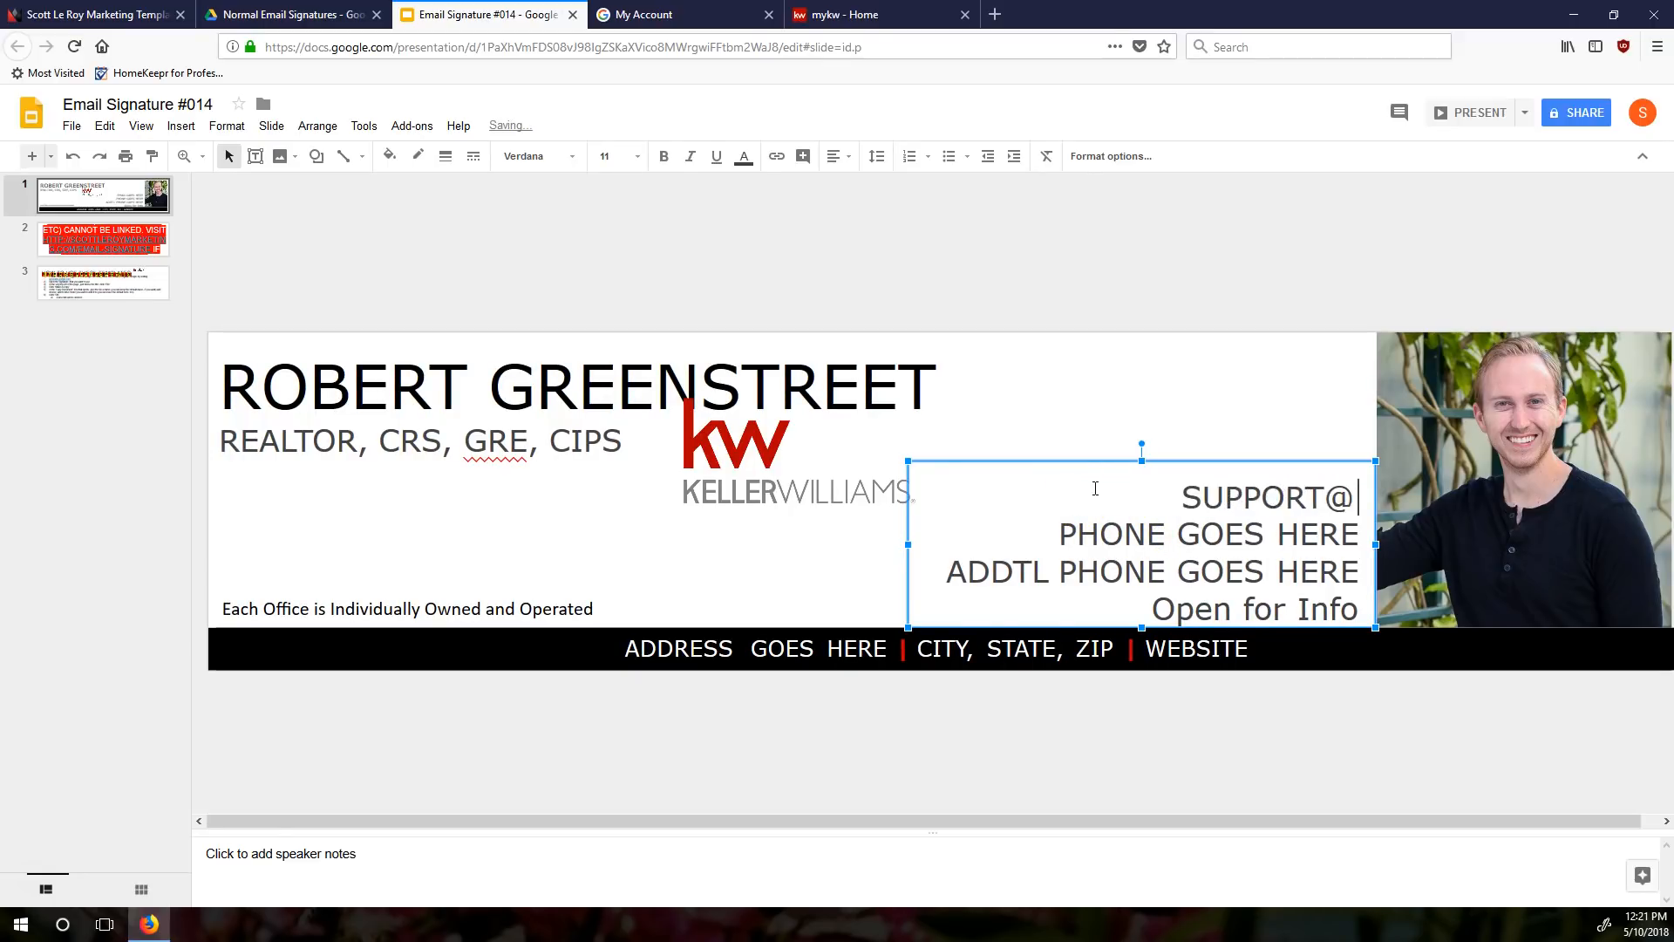
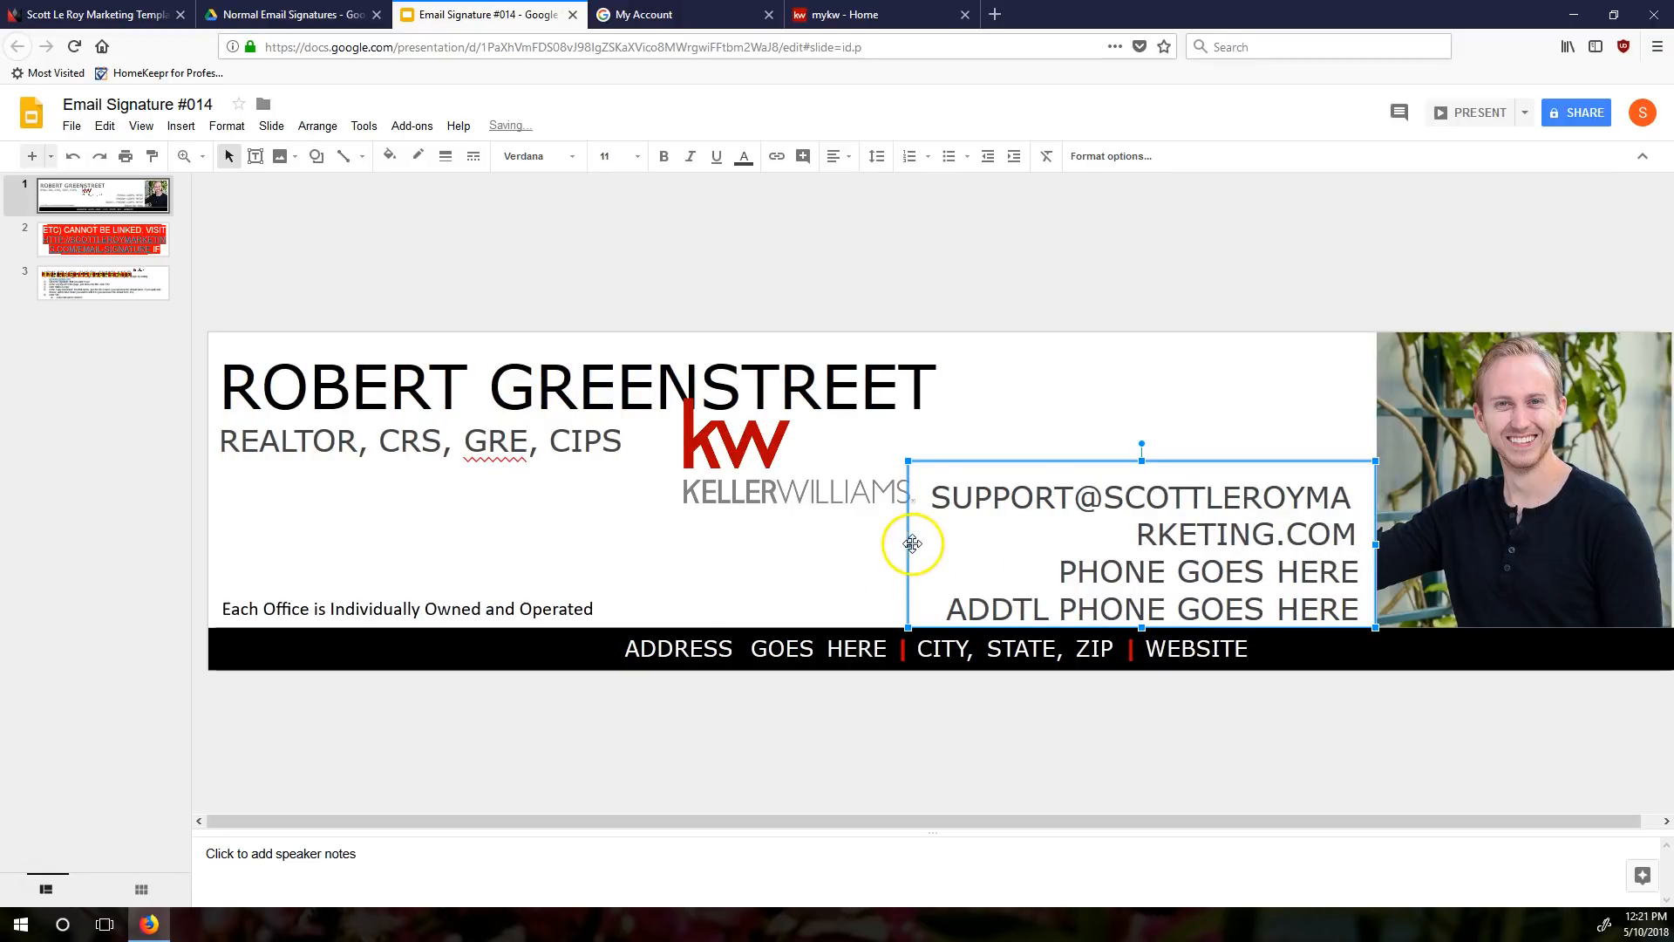
pyautogui.moveTo(908, 542); pyautogui.dragTo(670, 529)
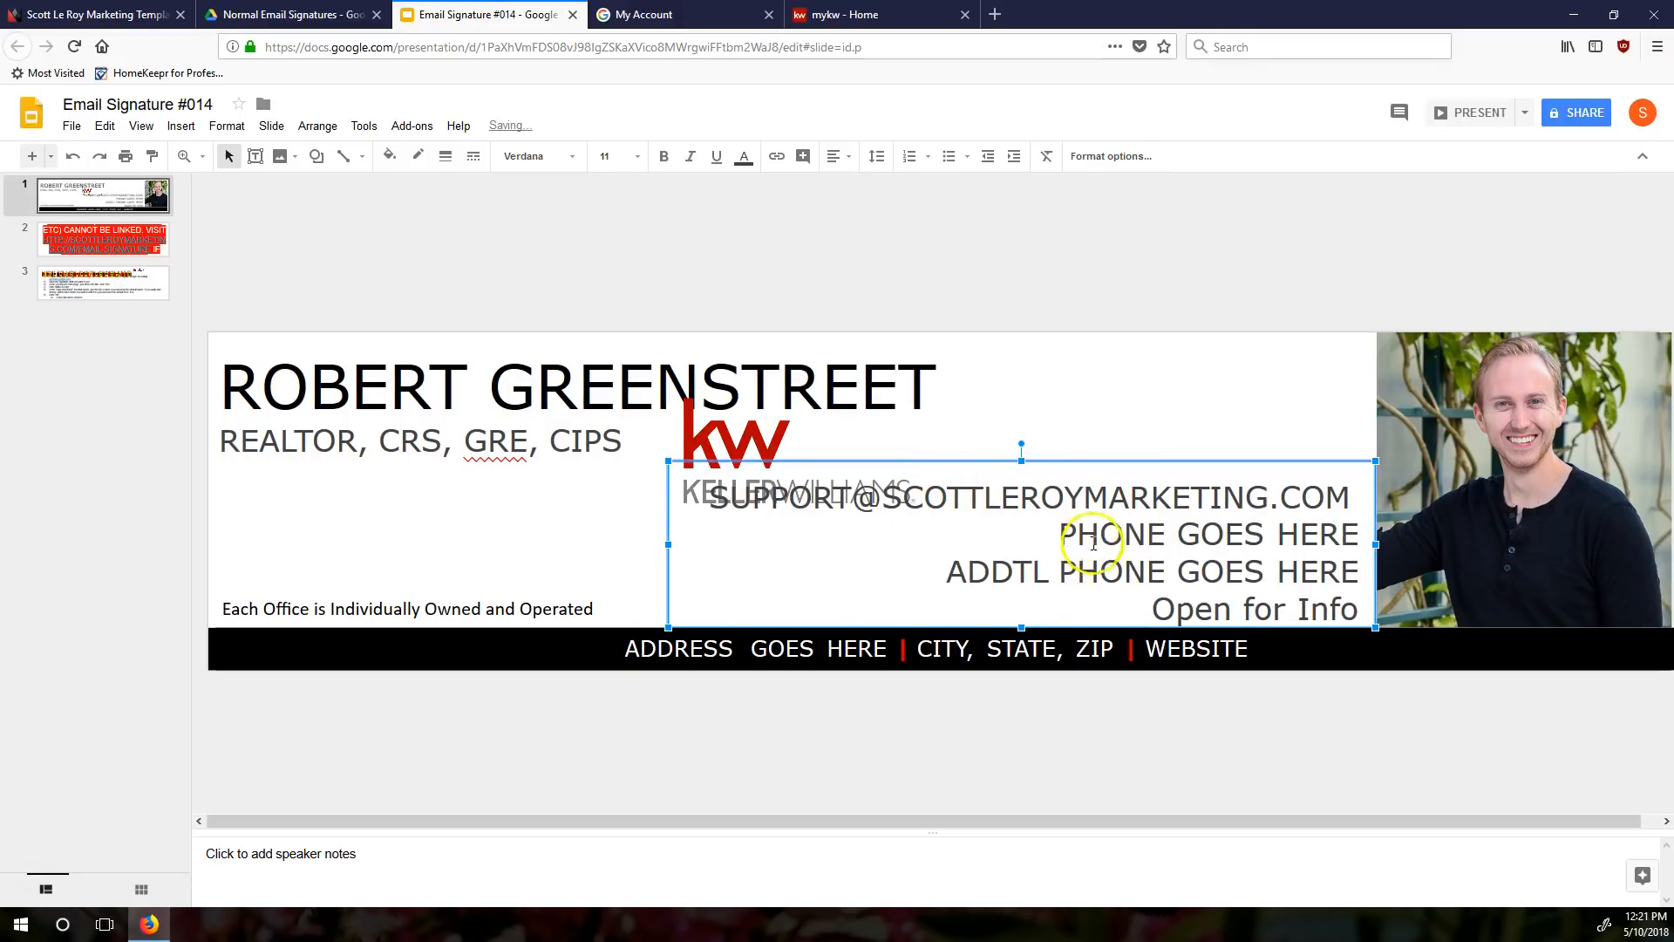
# Replace the phone placeholder with the agent's phone number and delete the ADDTL PHONE and Open for Info lines
pyautogui.click(1063, 533)
pyautogui.hotkey('shift', 'End')
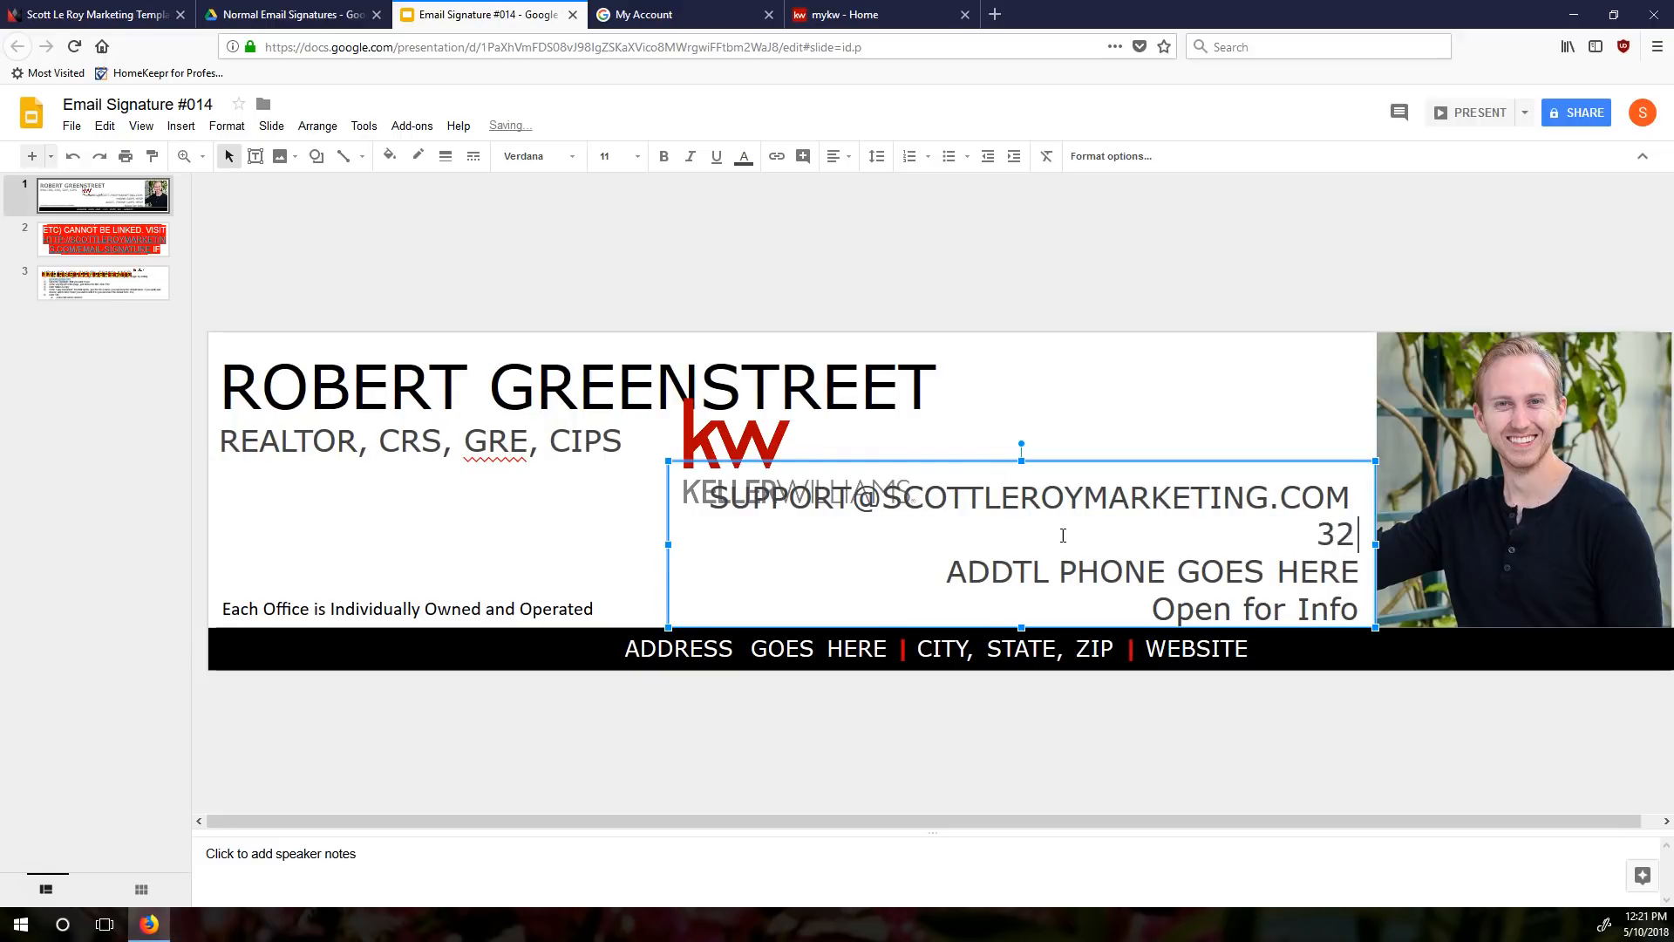
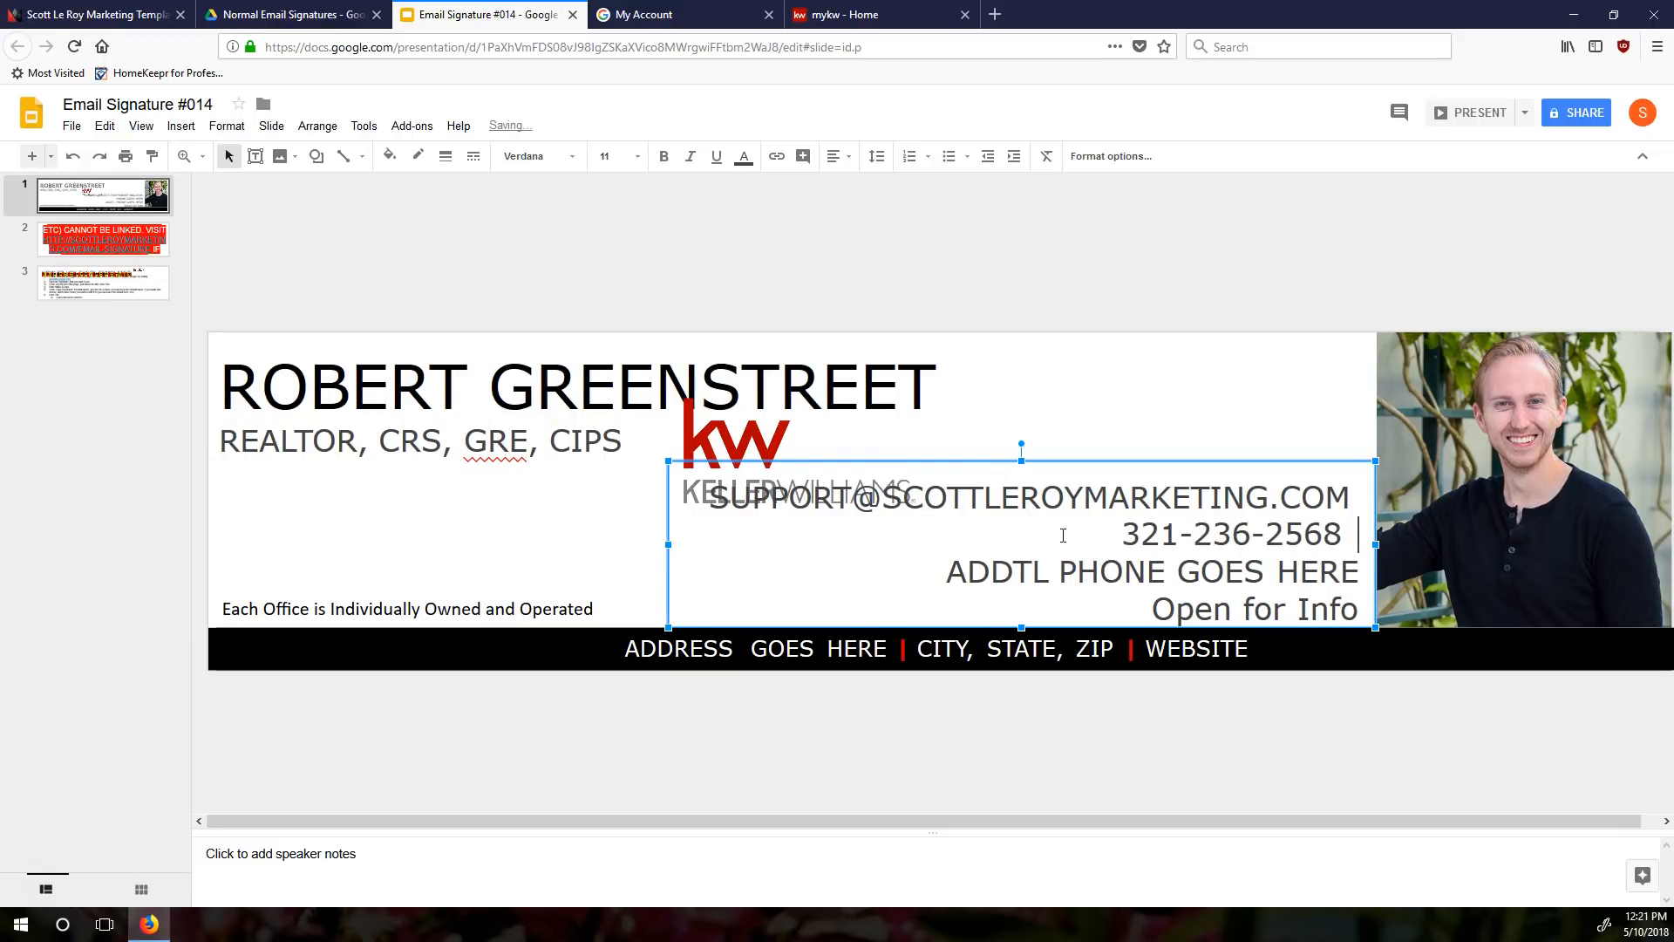
pyautogui.click(953, 555)
pyautogui.click(947, 571)
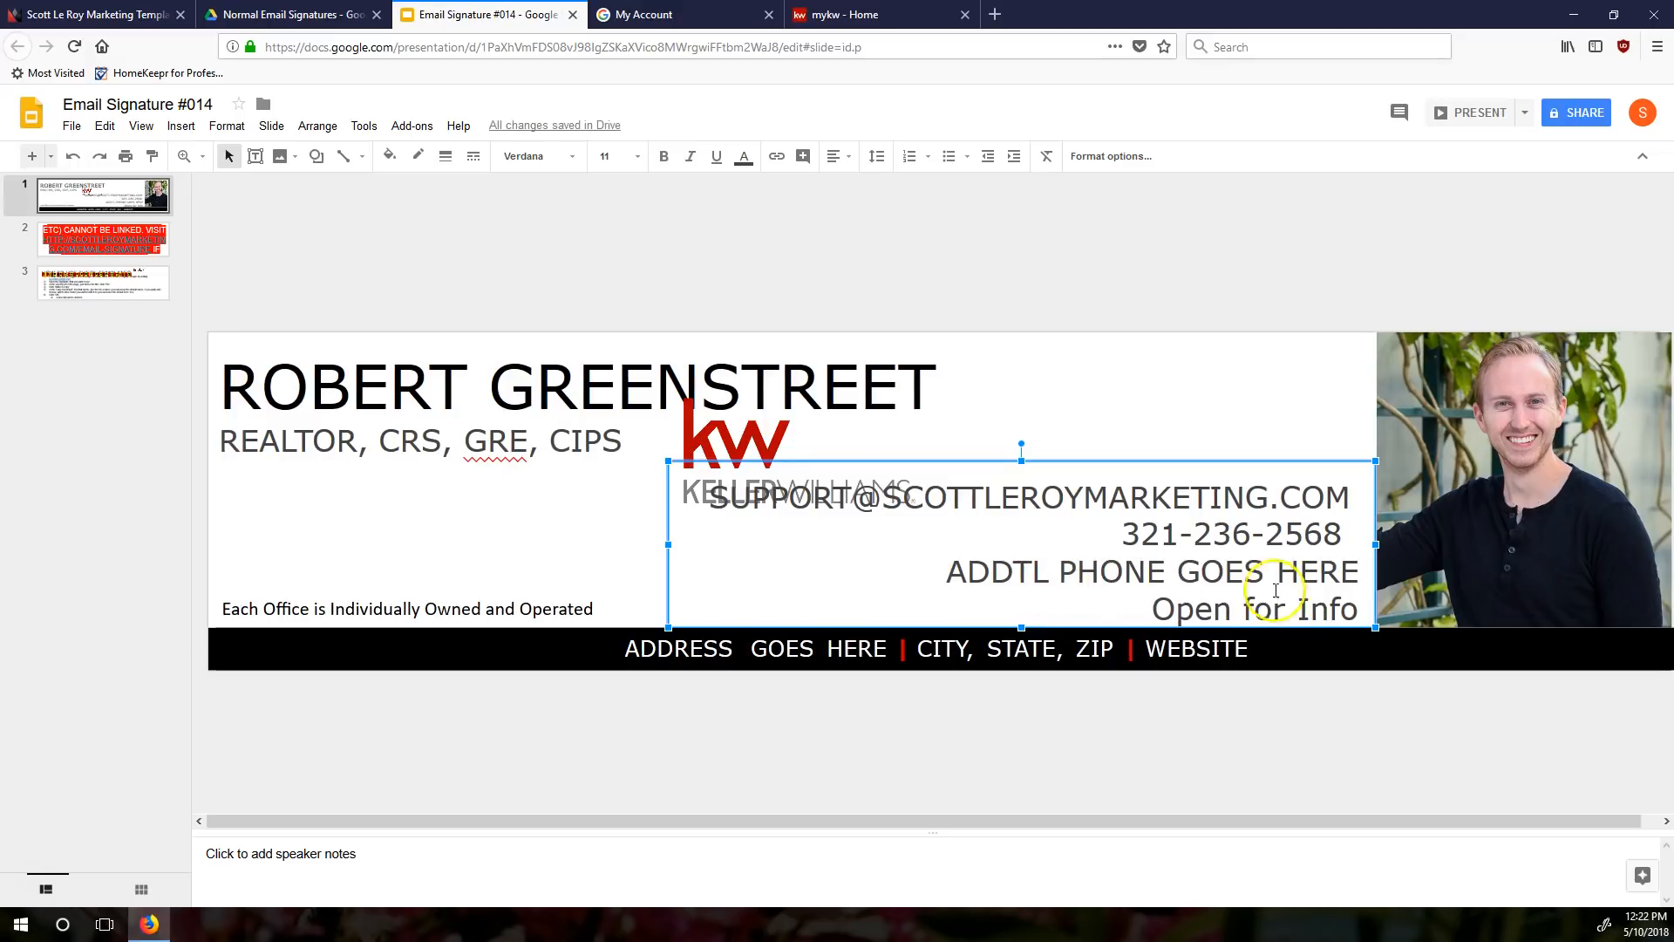
pyautogui.keyDown('shift'); pyautogui.click(1359, 607); pyautogui.keyUp('shift')
pyautogui.press('BackSpace')
pyautogui.click(1359, 573)
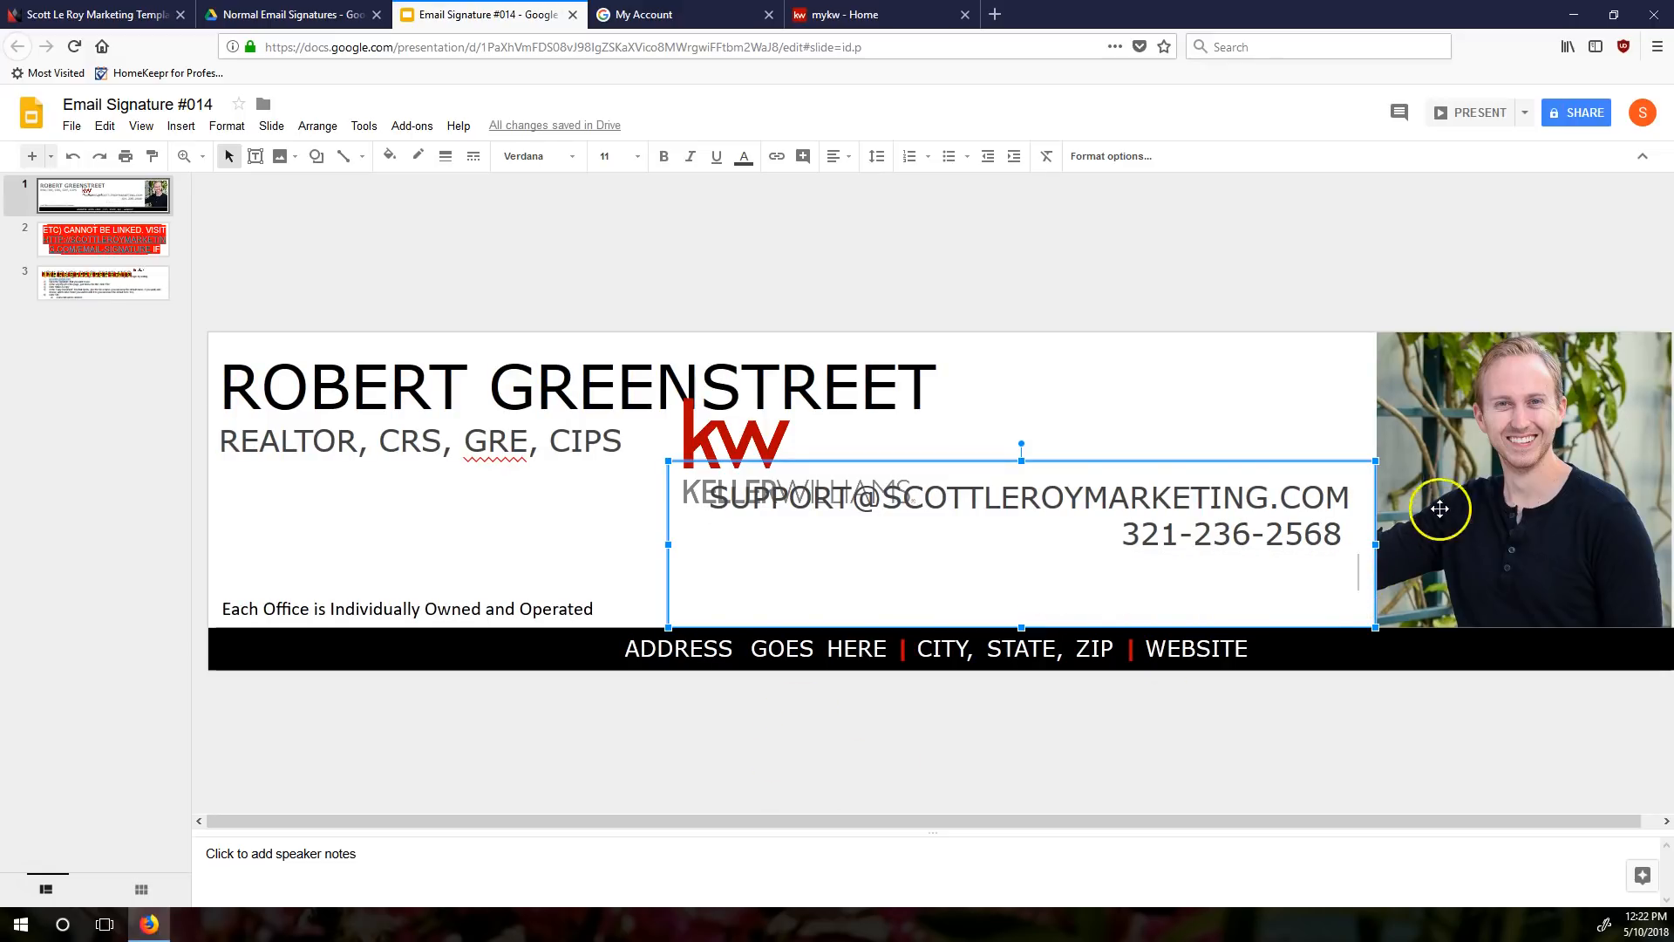
pyautogui.click(1498, 447)
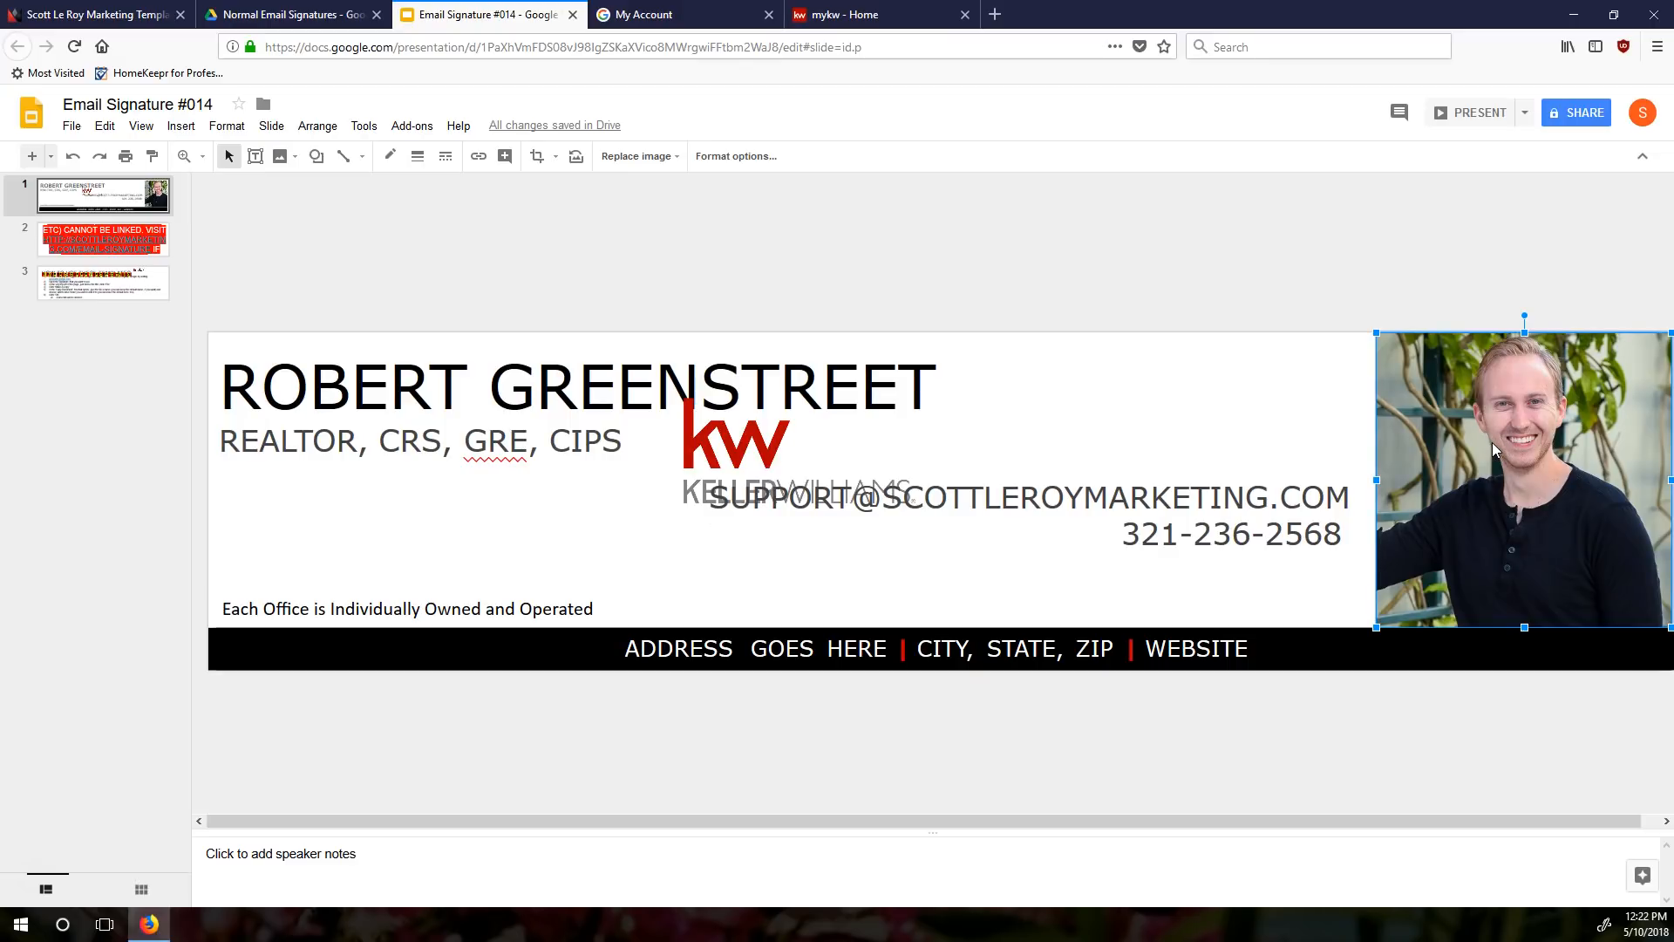
# Start replacing the headshot photo with an uploaded image, then cancel the upload
pyautogui.rightClick(1489, 441)
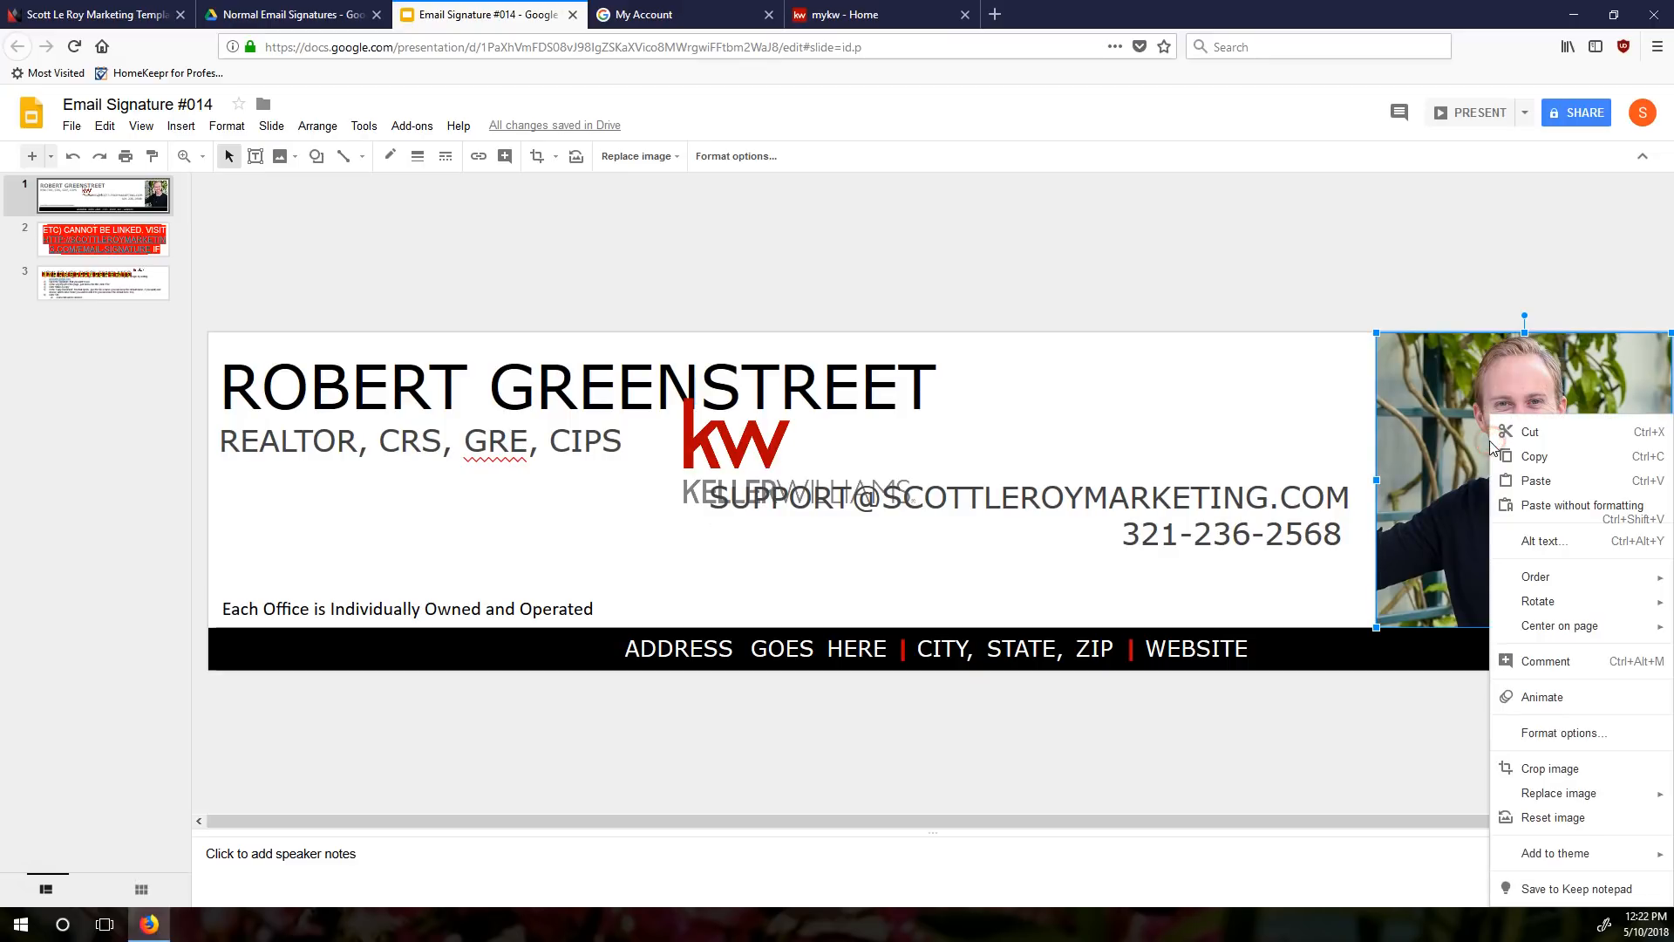
pyautogui.moveTo(1591, 800)
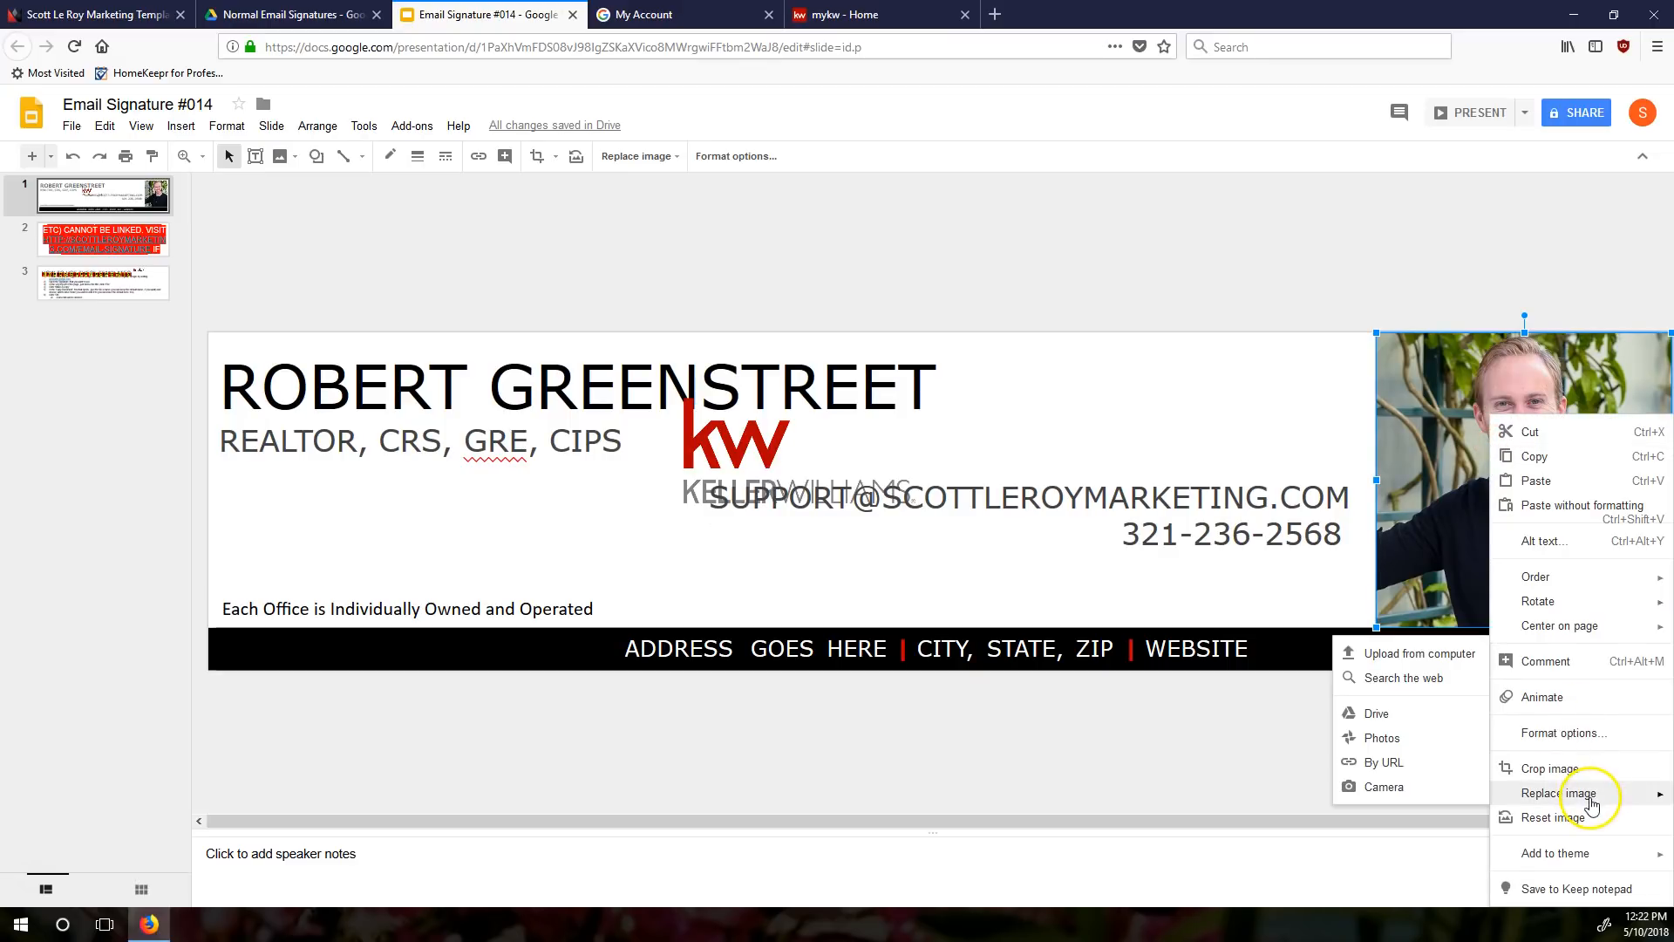
pyautogui.click(1428, 662)
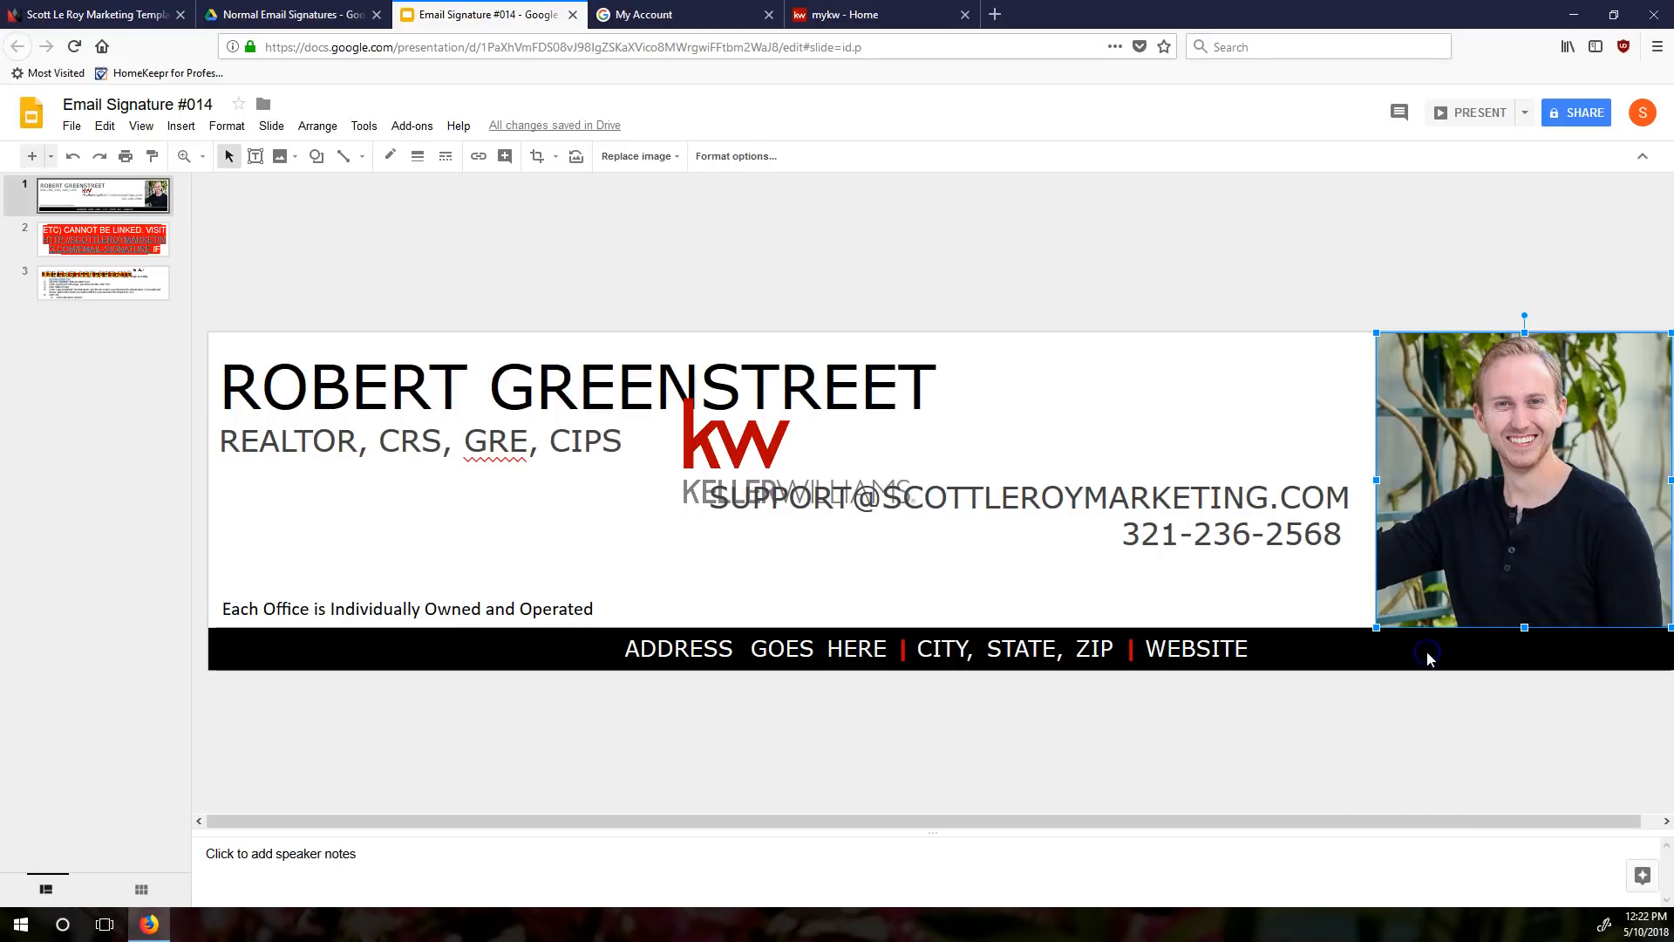
pyautogui.click(776, 442)
# Replace ADDRESS GOES HERE with the office street address and suite number
pyautogui.click(643, 648)
pyautogui.moveTo(701, 649); pyautogui.dragTo(881, 631)
pyautogui.write('123 e')
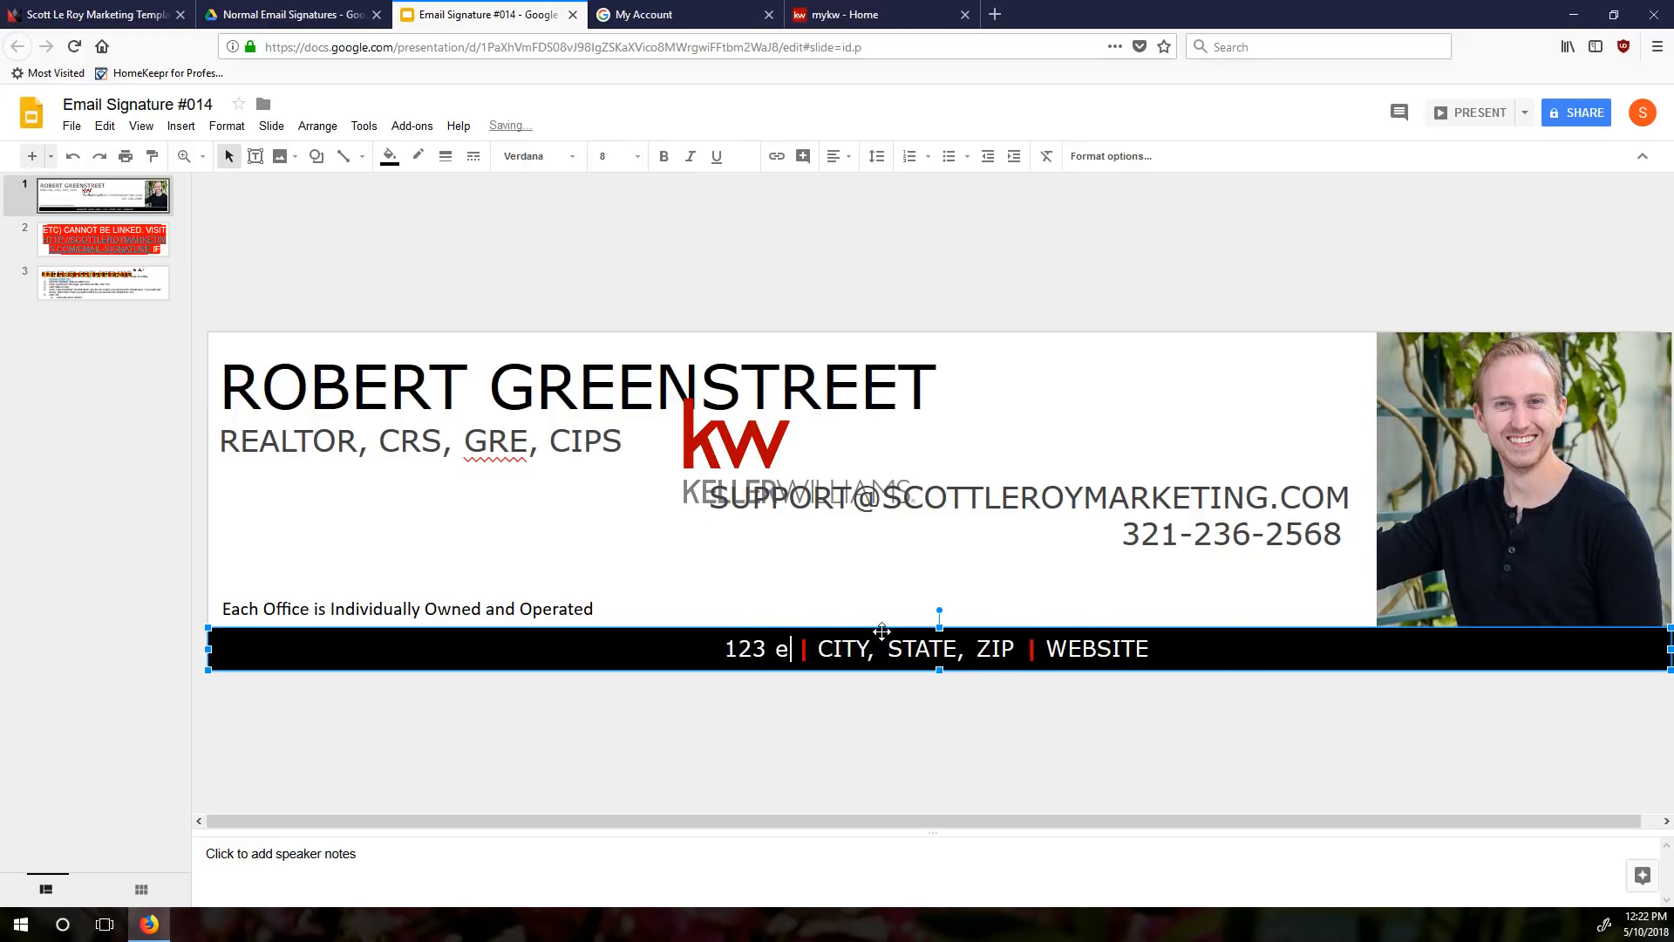
pyautogui.press('BackSpace')
pyautogui.write('E MAIN STR')
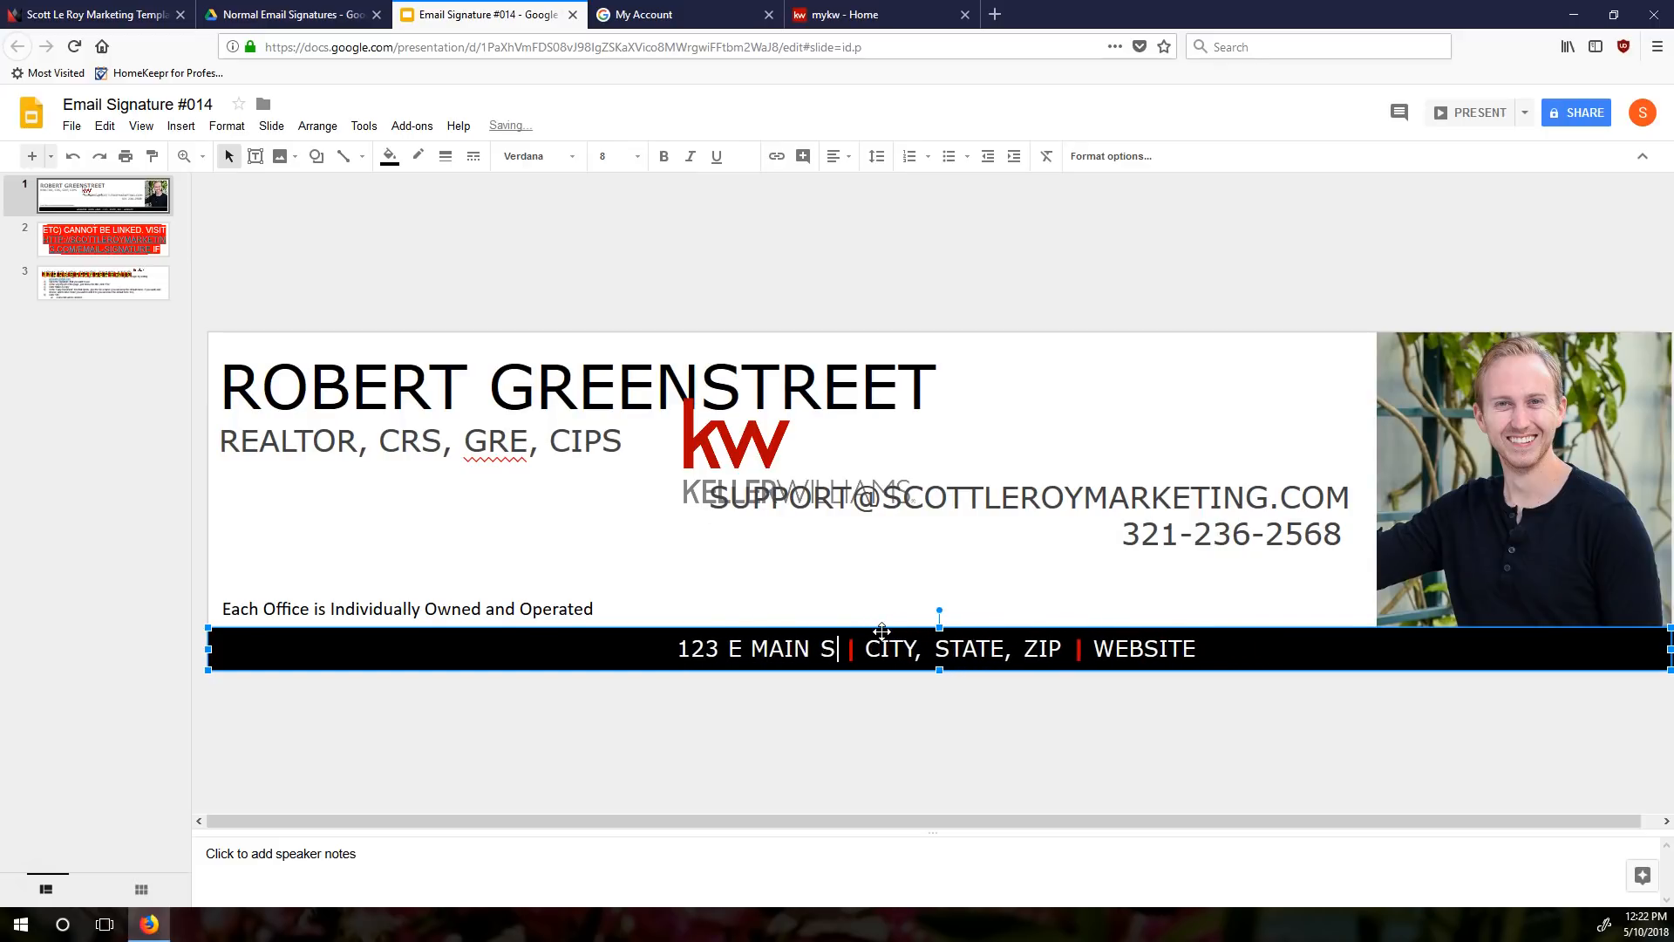
pyautogui.press('BackSpace')
pyautogui.write('STE 300')
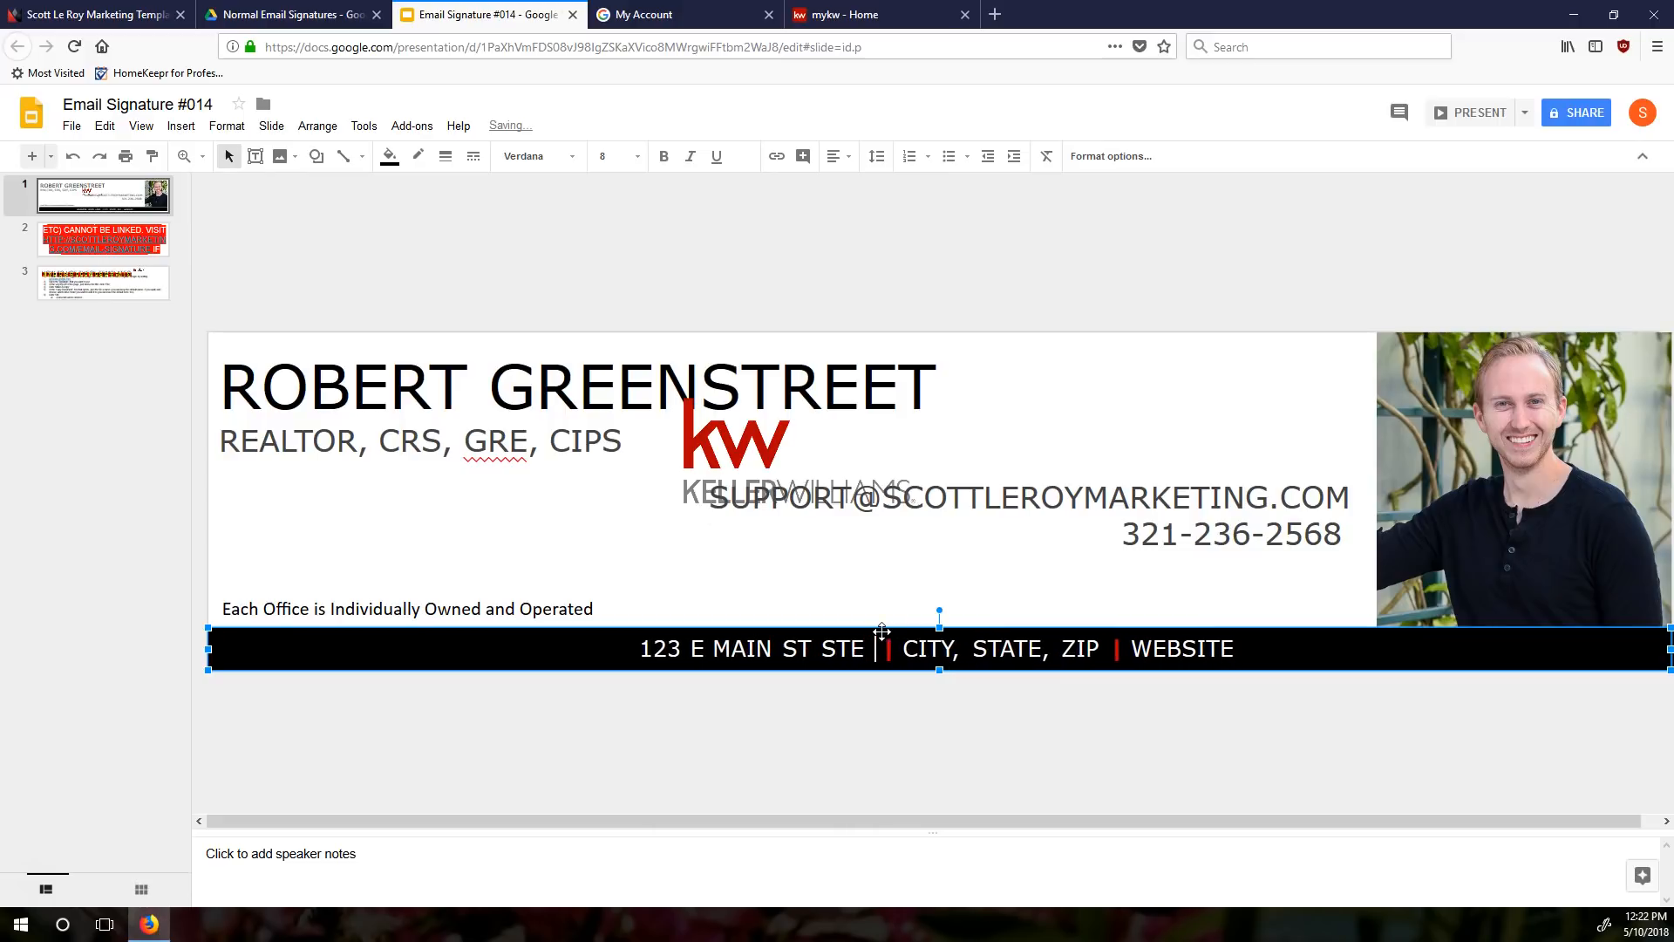
pyautogui.moveTo(922, 650); pyautogui.dragTo(1115, 658)
pyautogui.write('ANYTOWN, VA ')
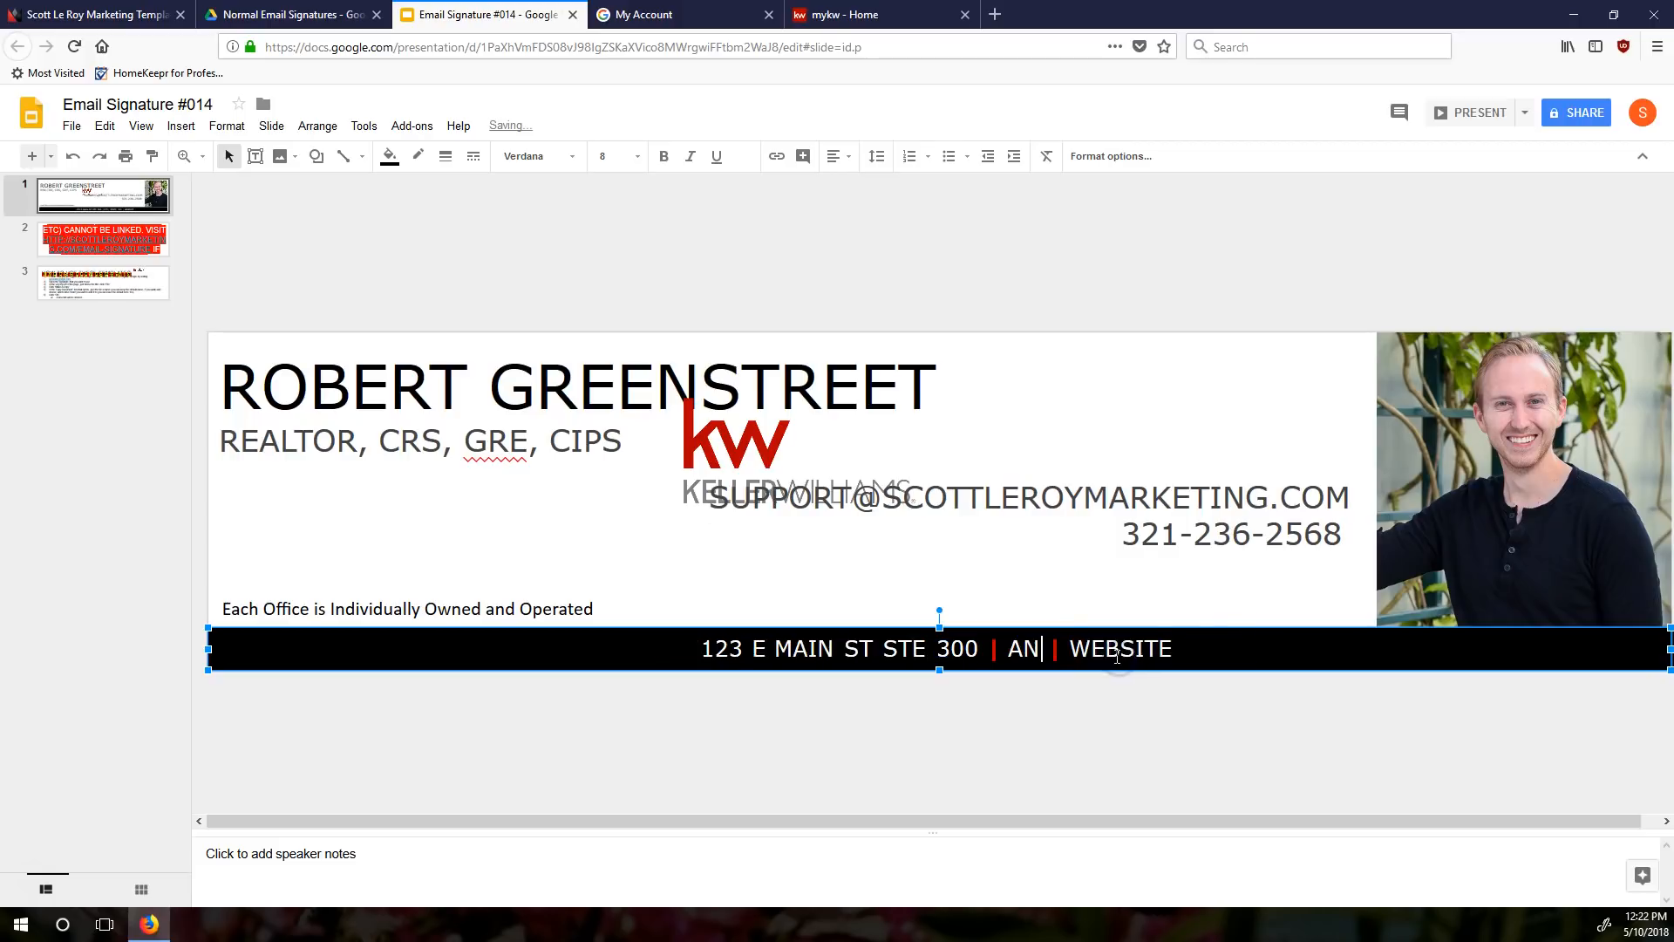
pyautogui.write('12345')
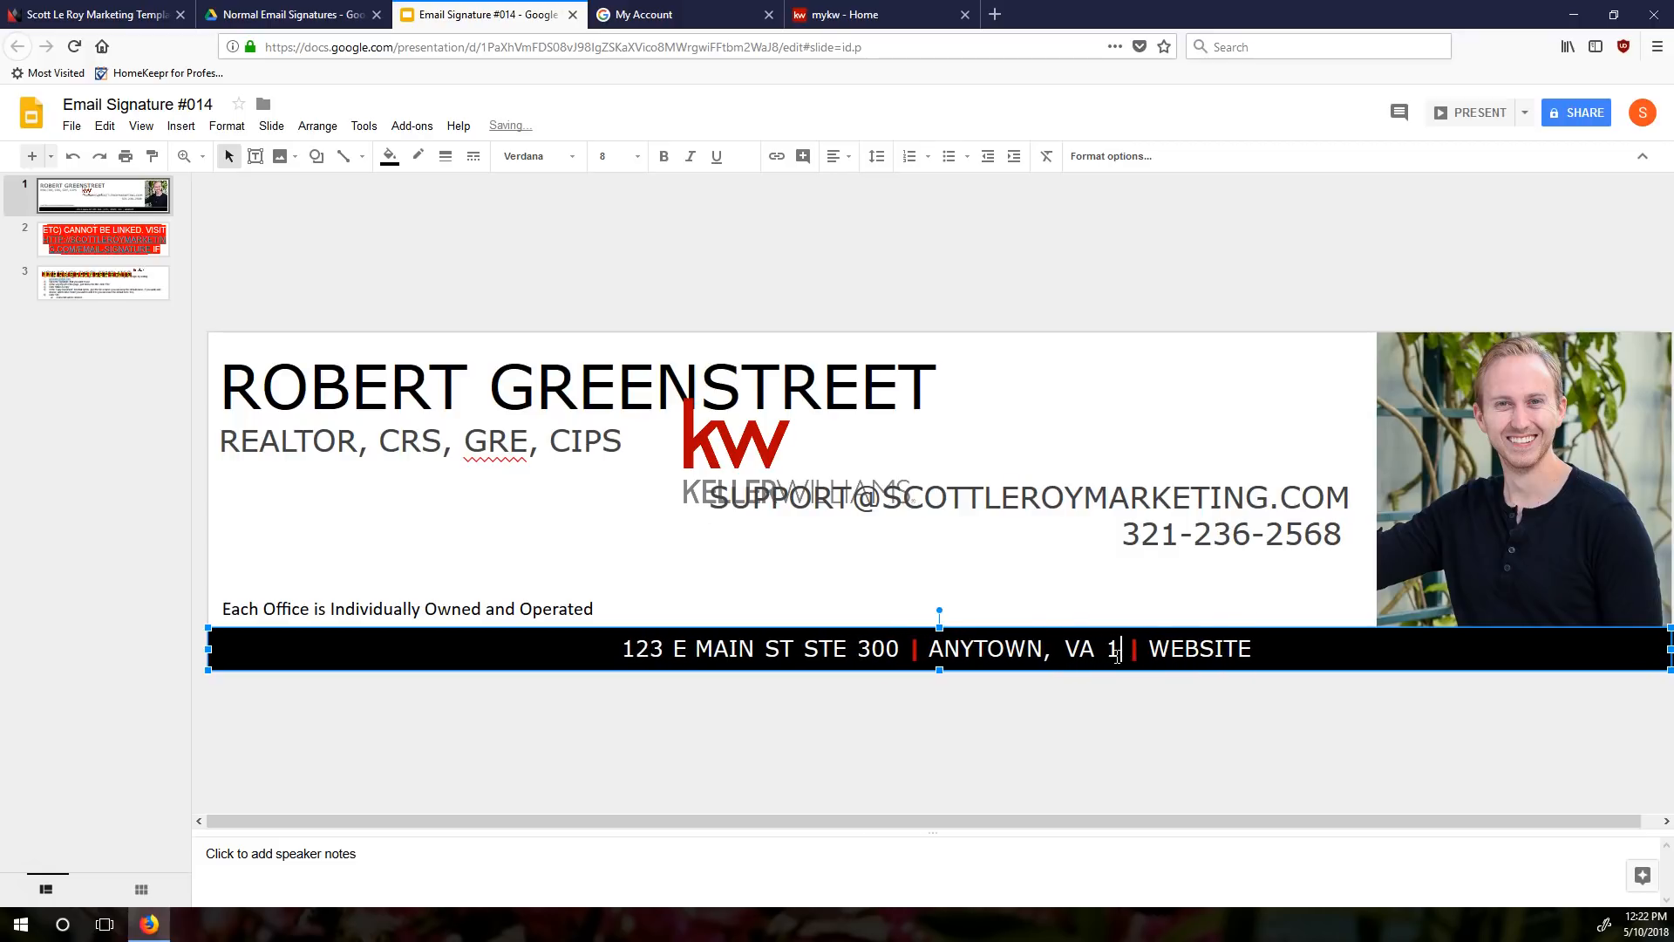
pyautogui.click(1178, 648)
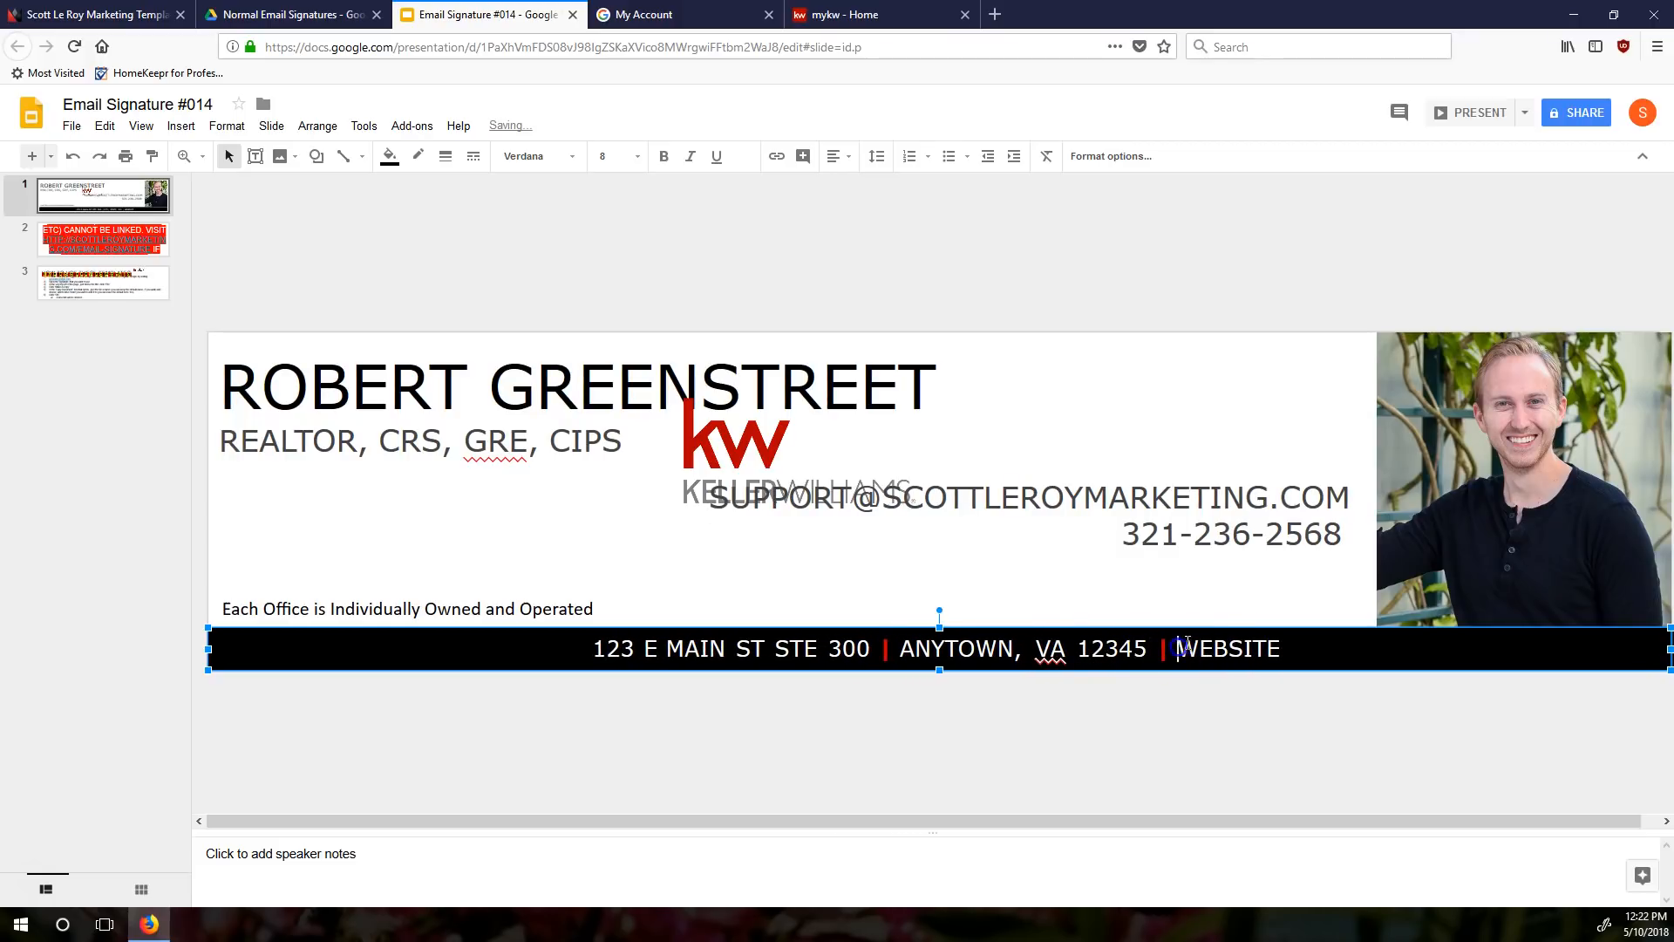
pyautogui.doubleClick(1186, 646)
pyautogui.write('WWW.SCOTTLEROYMARKETING.COM')
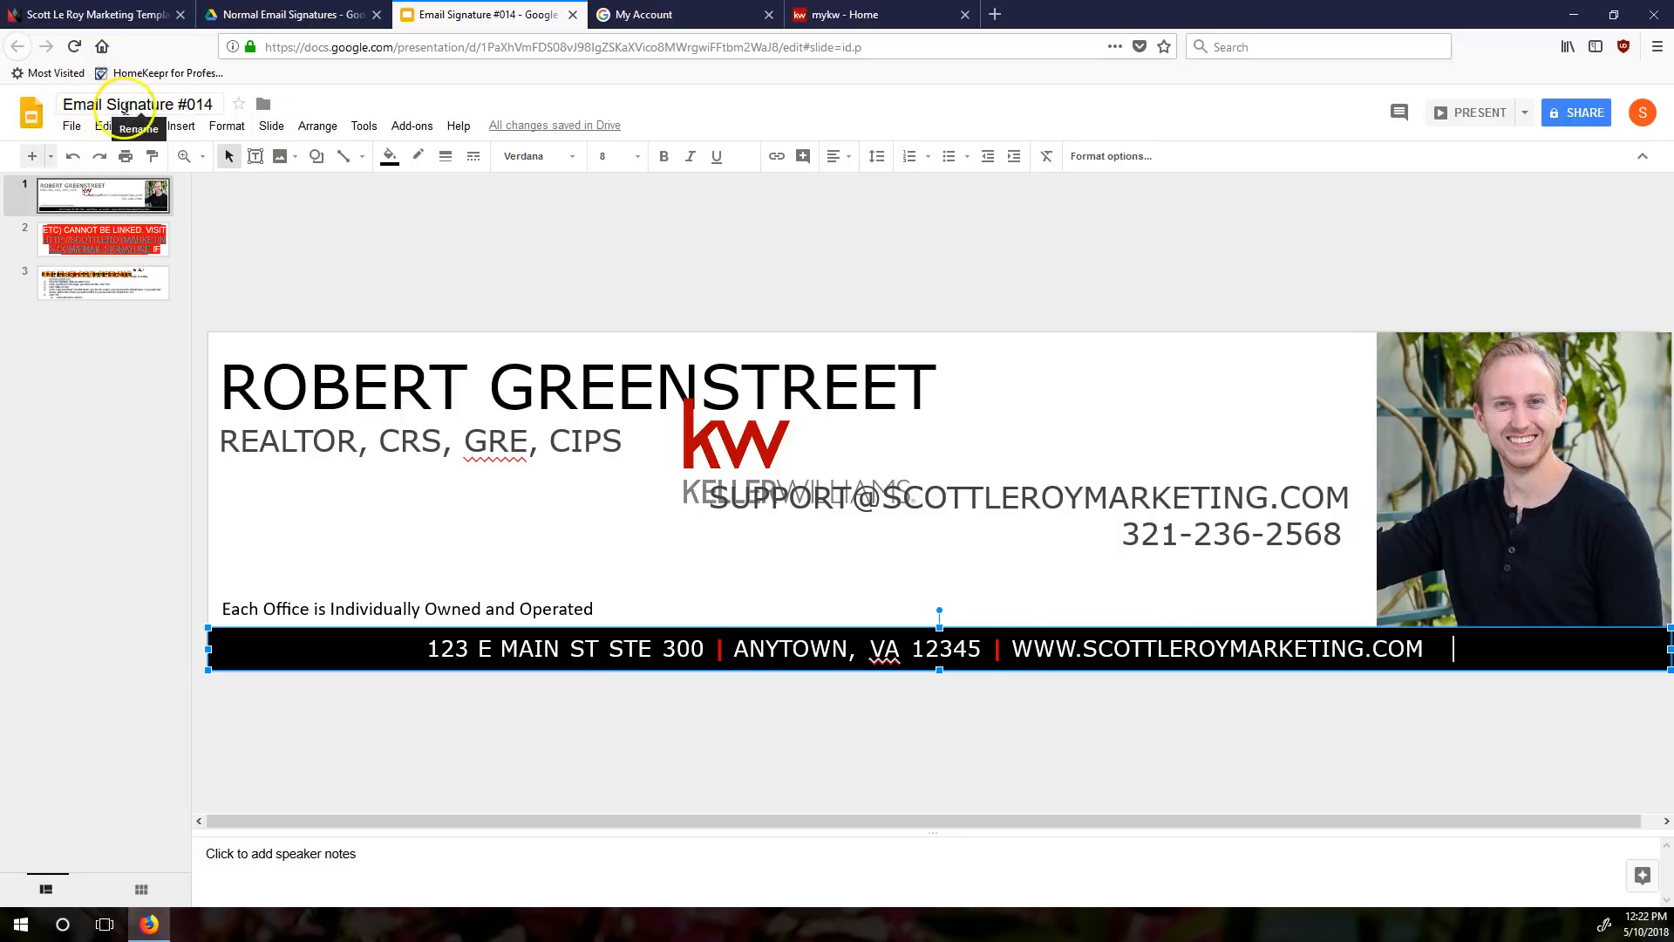
pyautogui.click(69, 129)
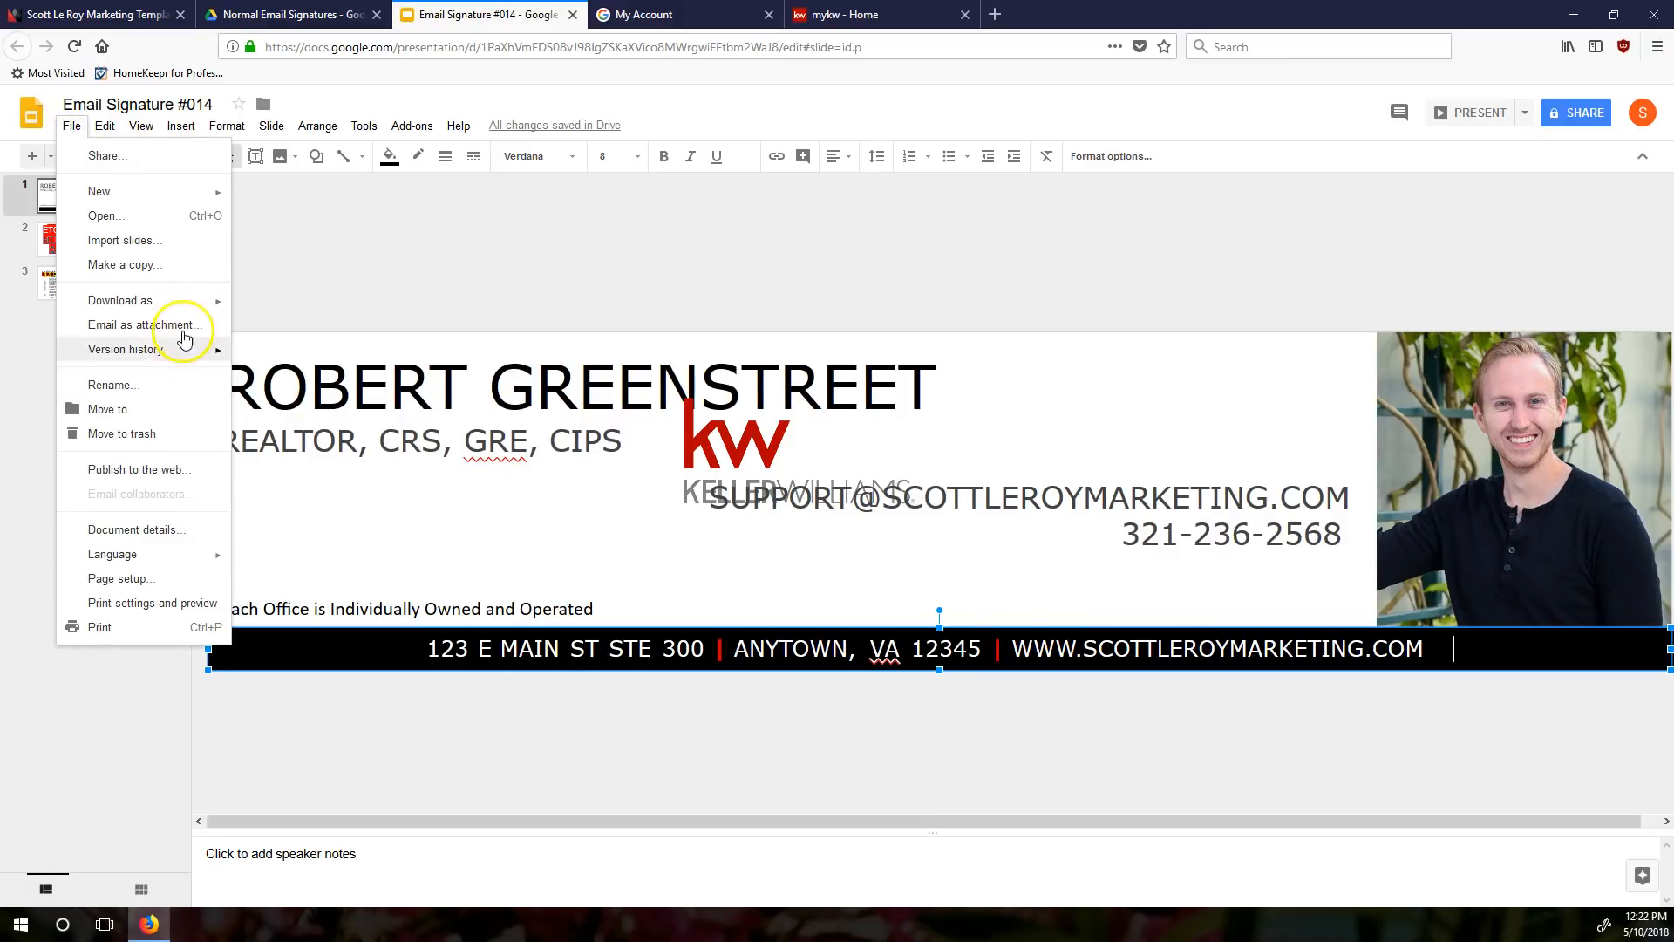
# Download the presentation as a PDF Document (.pdf), saving Email Signature #014.pdf
pyautogui.moveTo(200, 307)
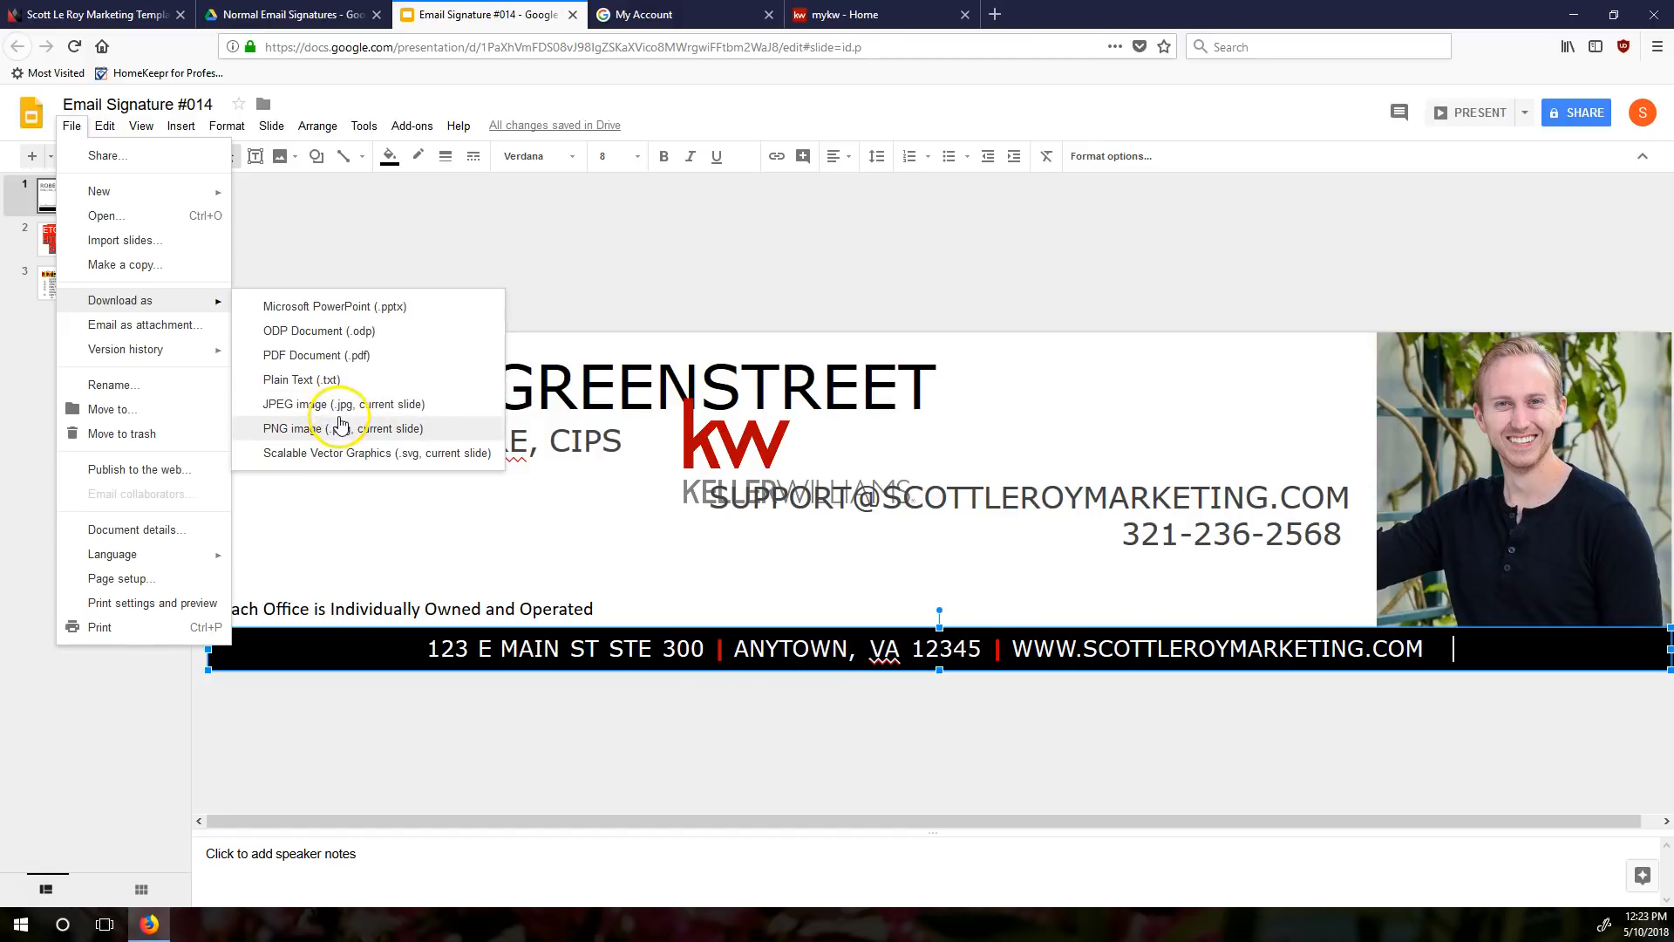
pyautogui.click(321, 363)
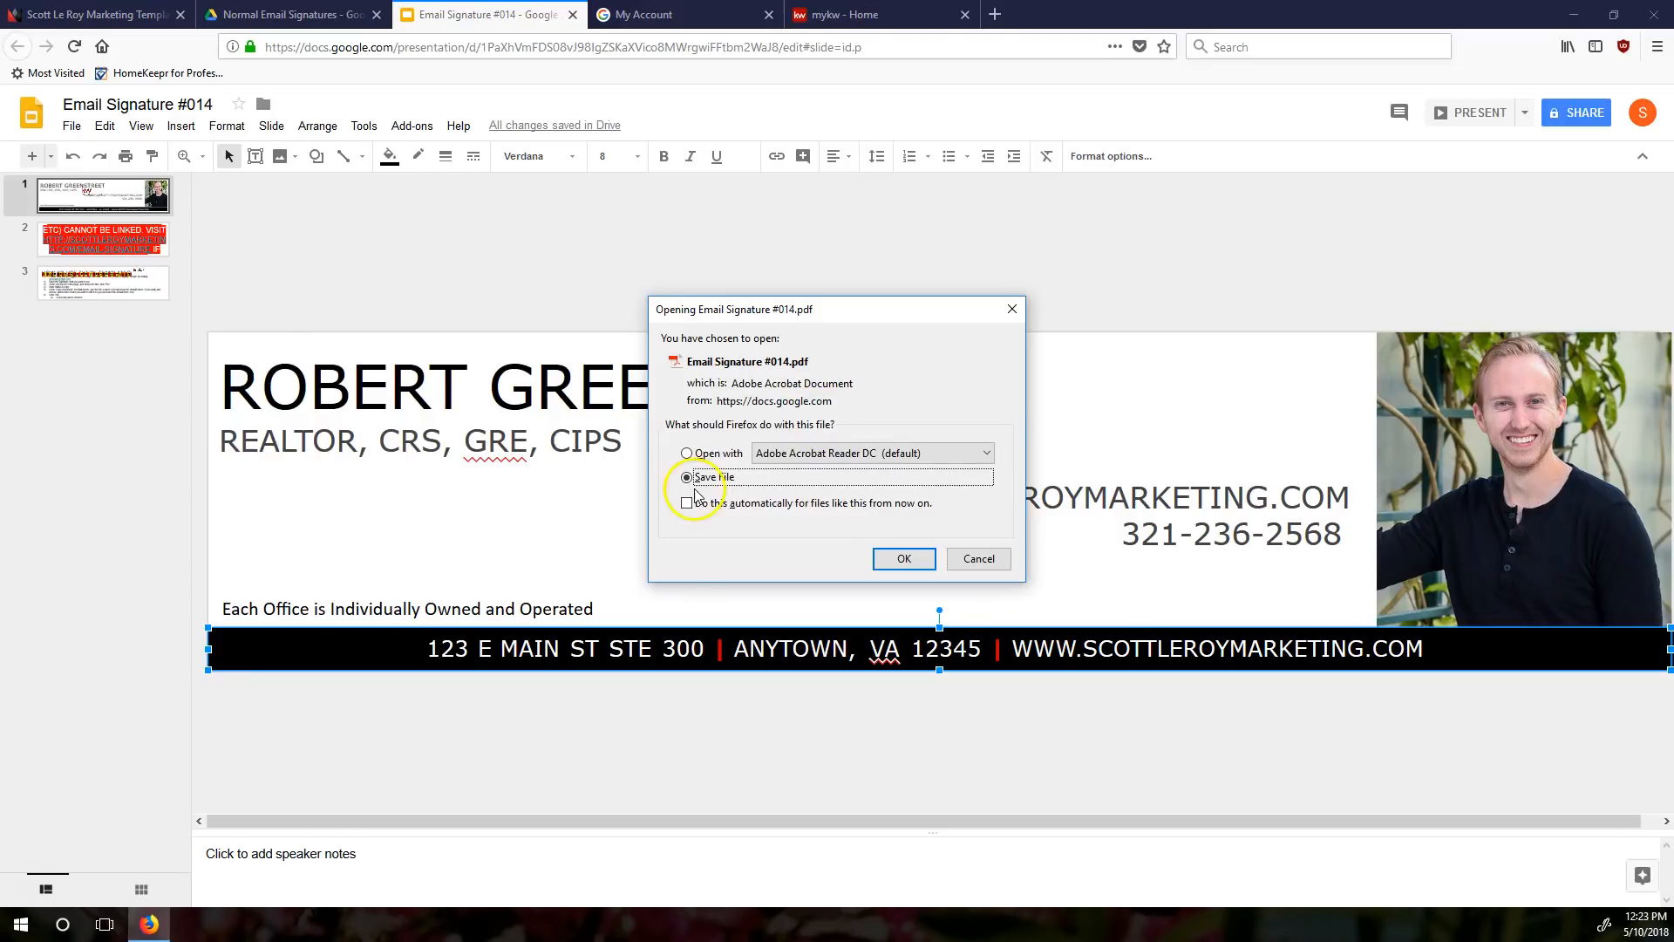
pyautogui.click(904, 559)
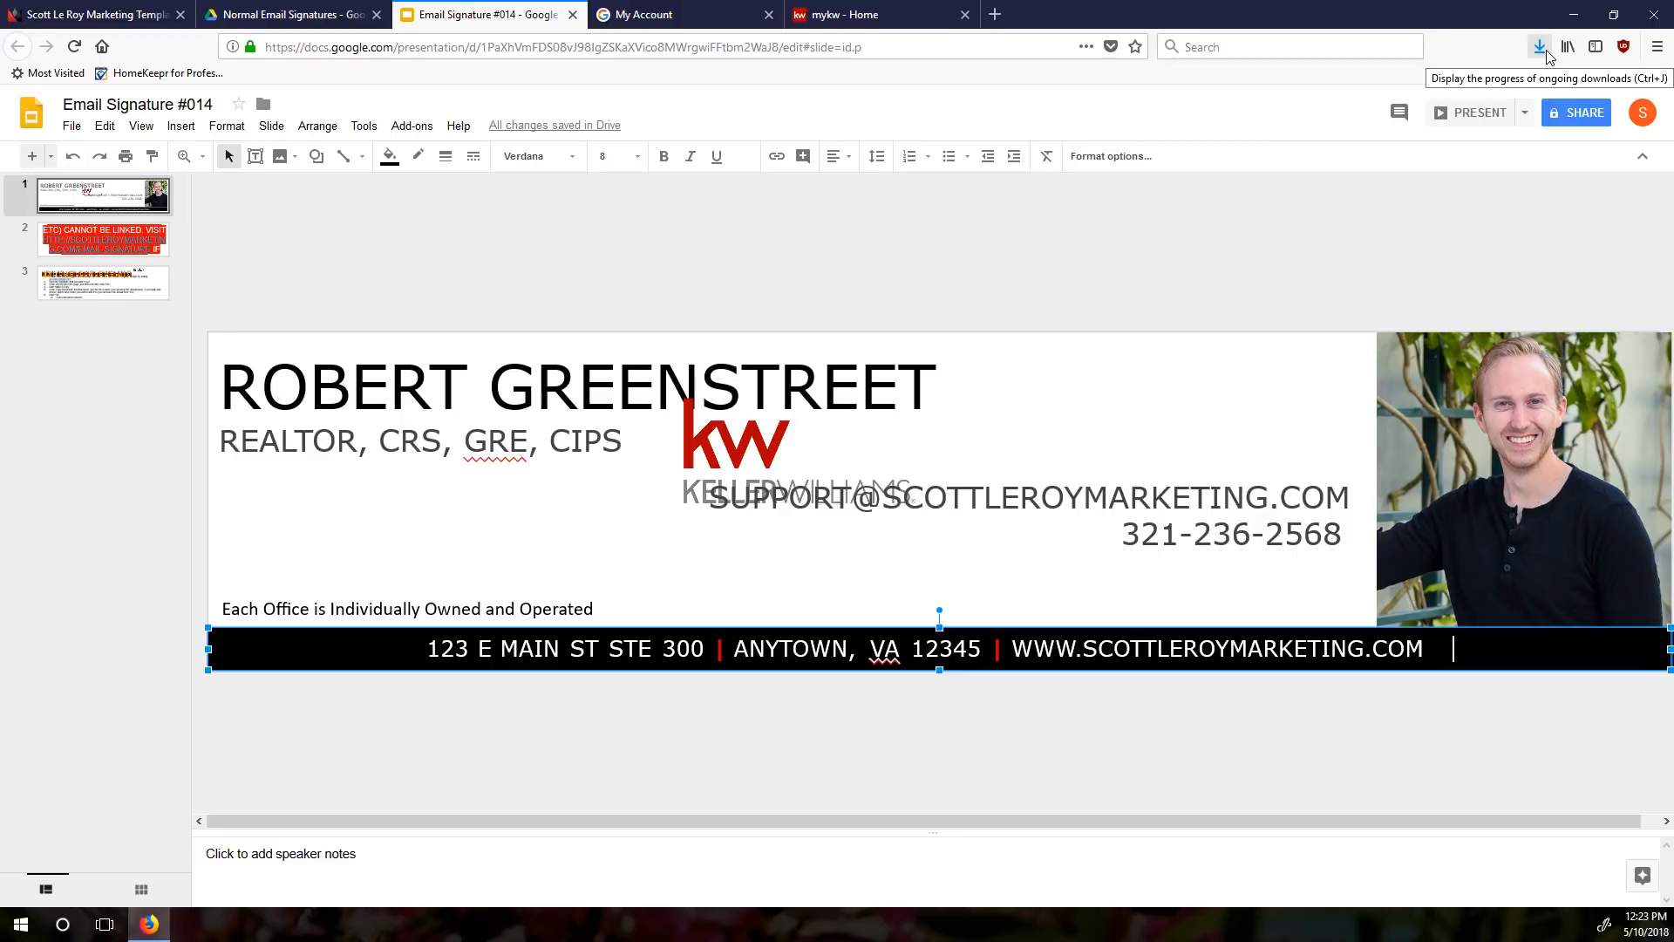
# Go to PDF2JPG.NET in a new browser tab
pyautogui.click(995, 13)
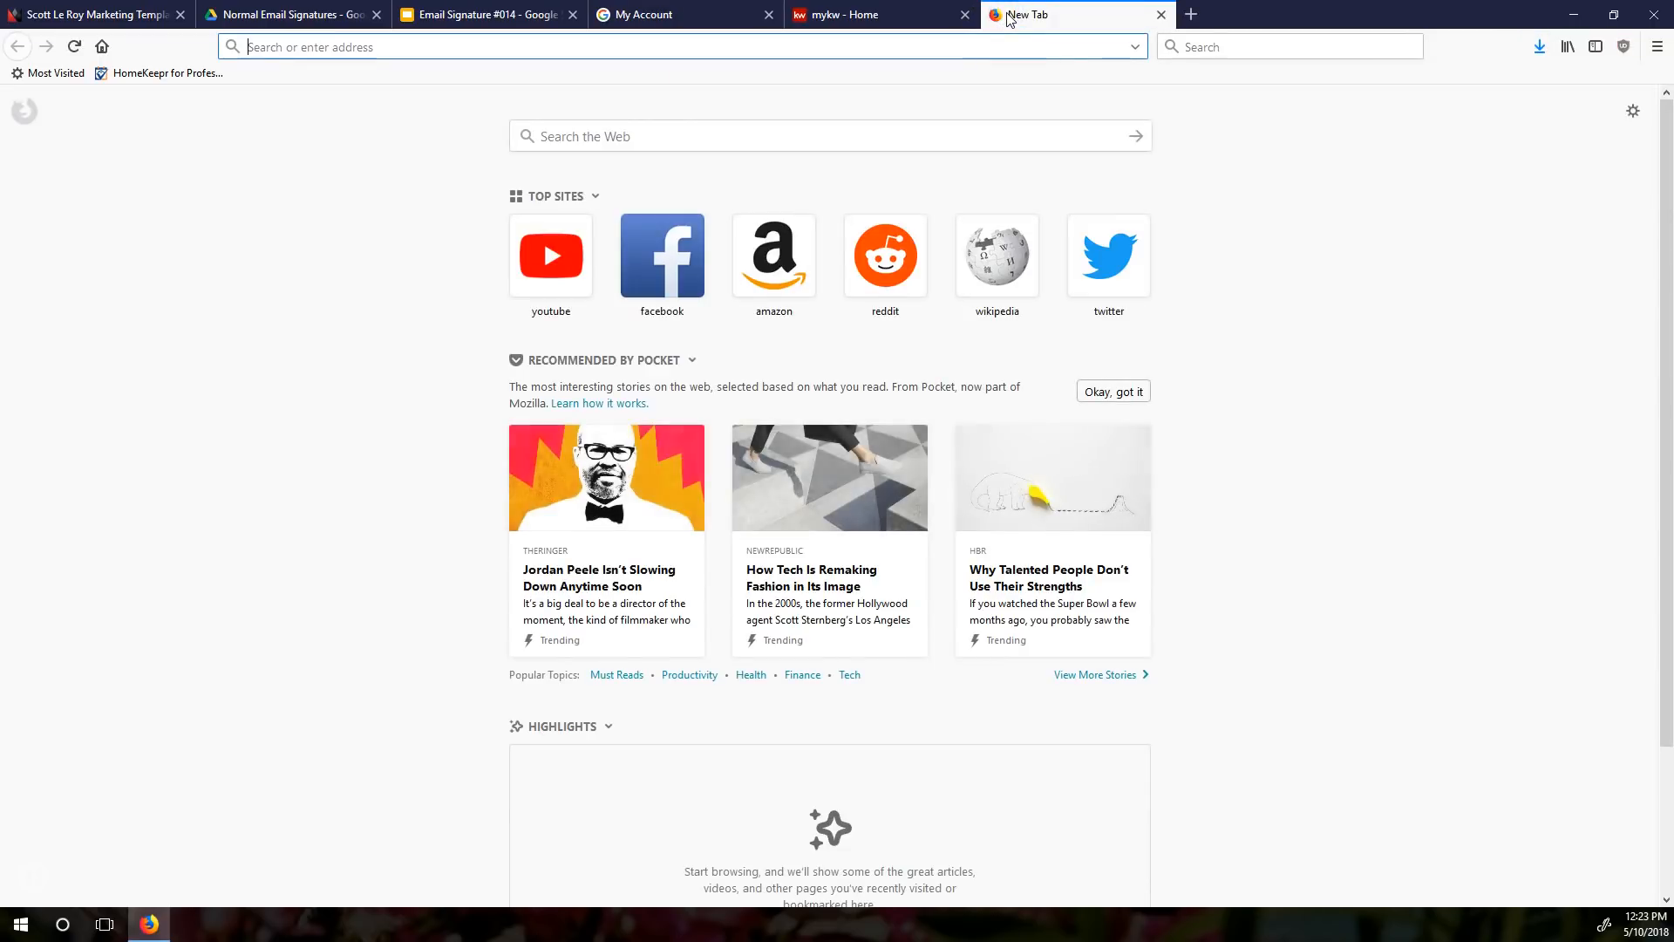
pyautogui.write('PDF2')
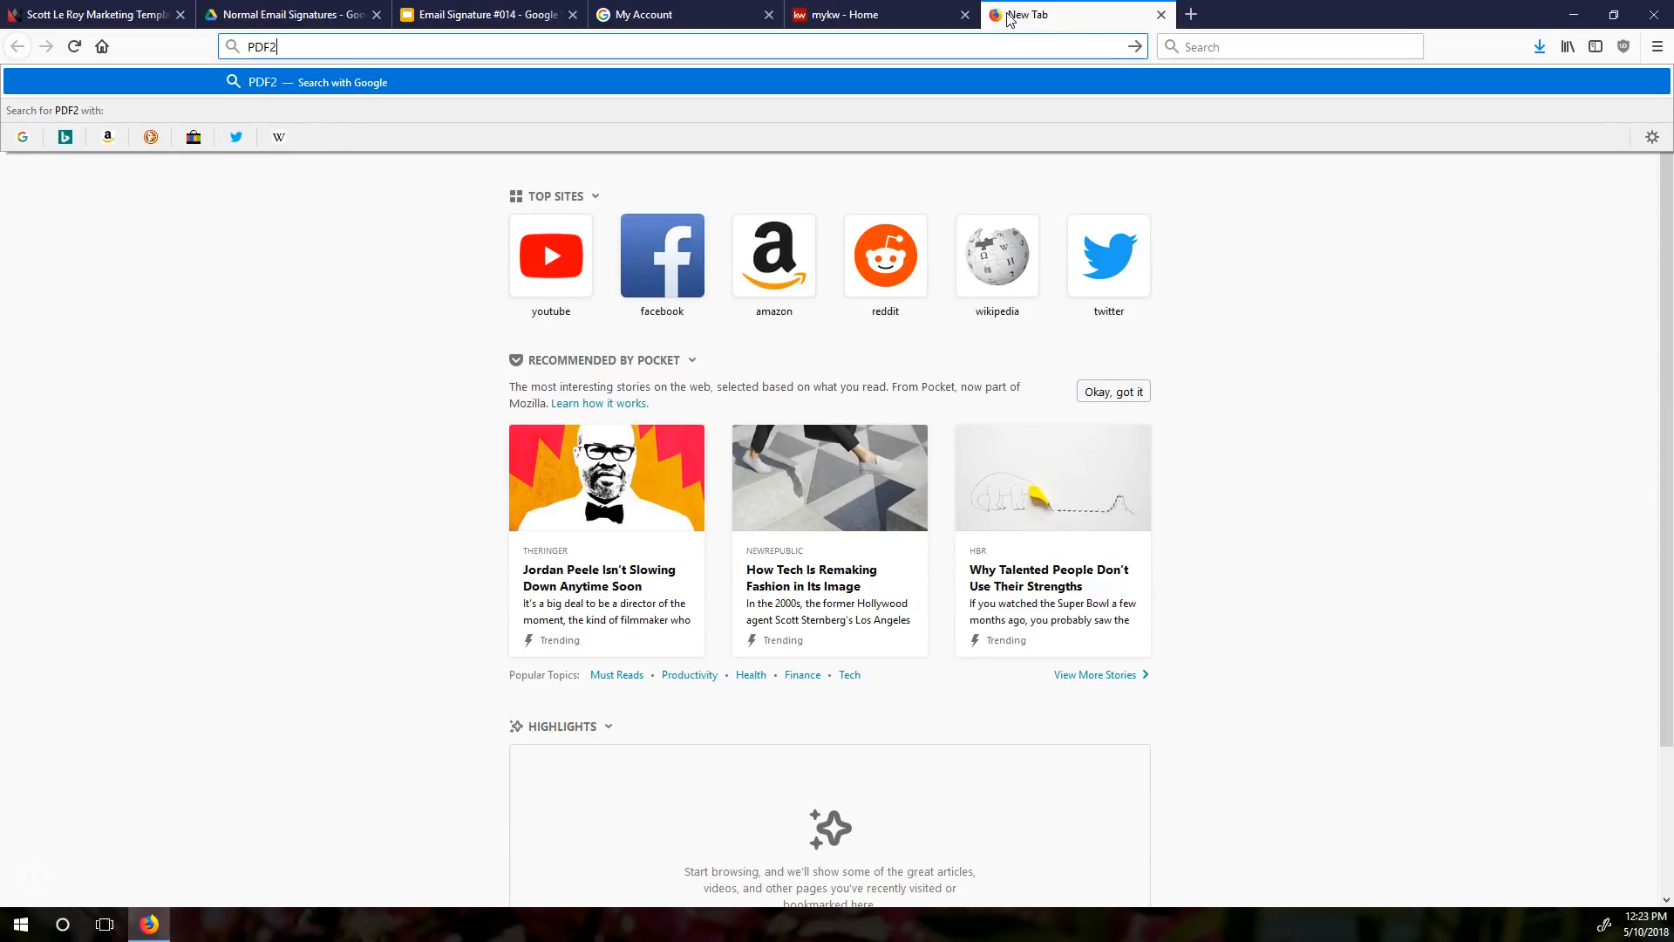
pyautogui.write('JPG.NET')
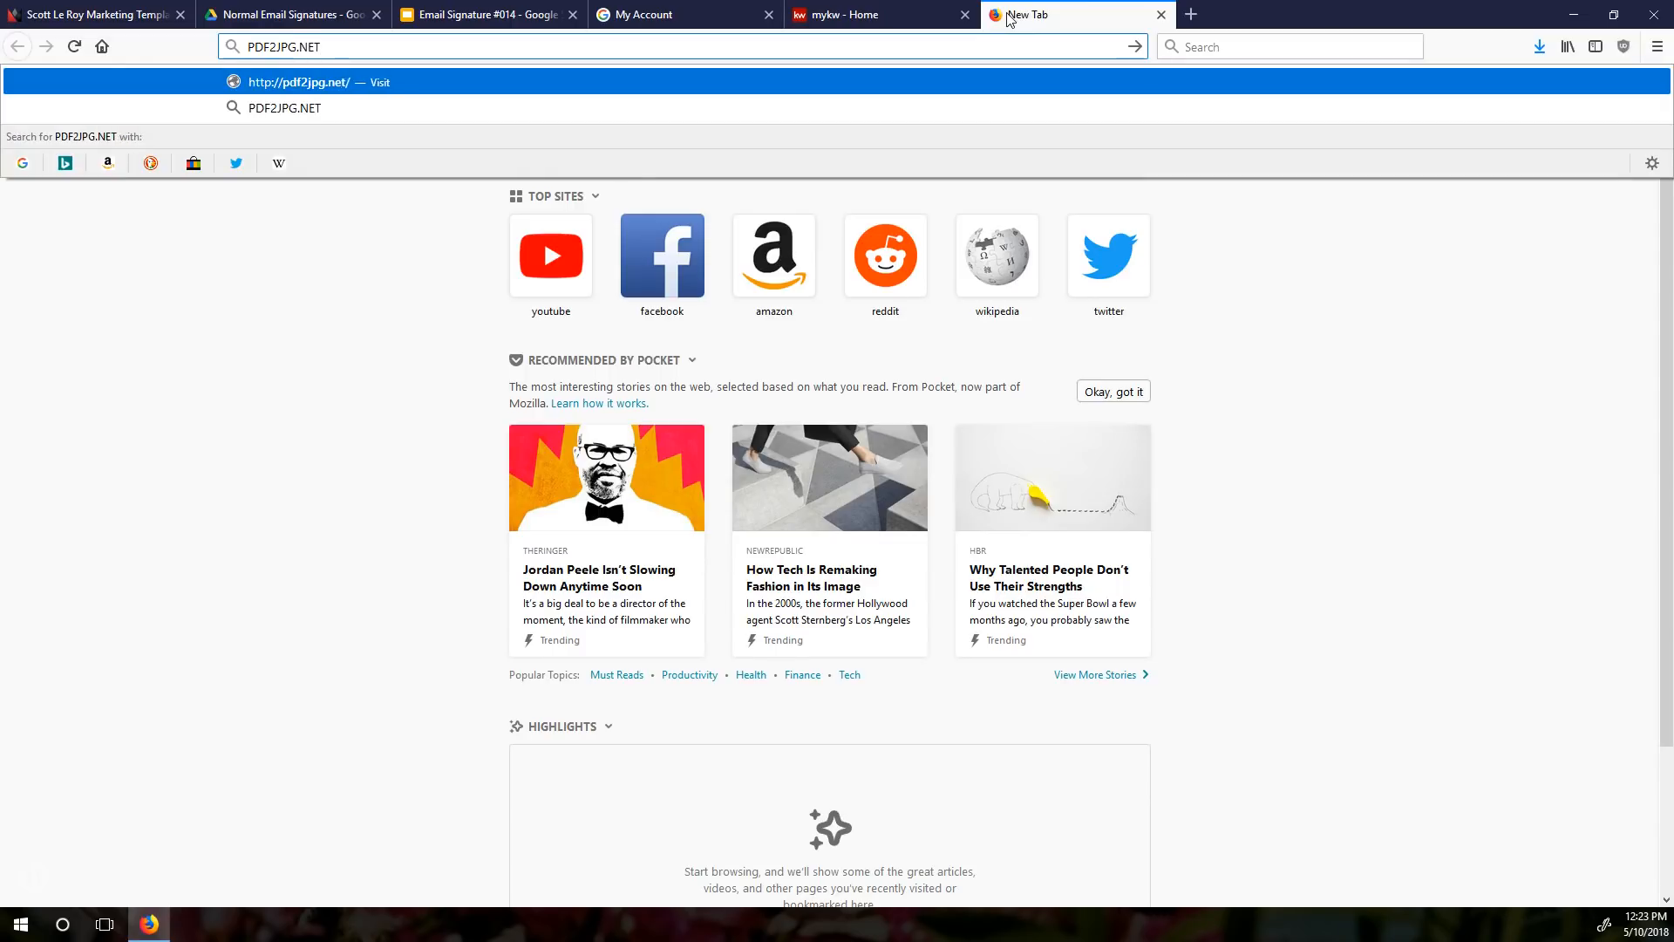
pyautogui.press('Return')
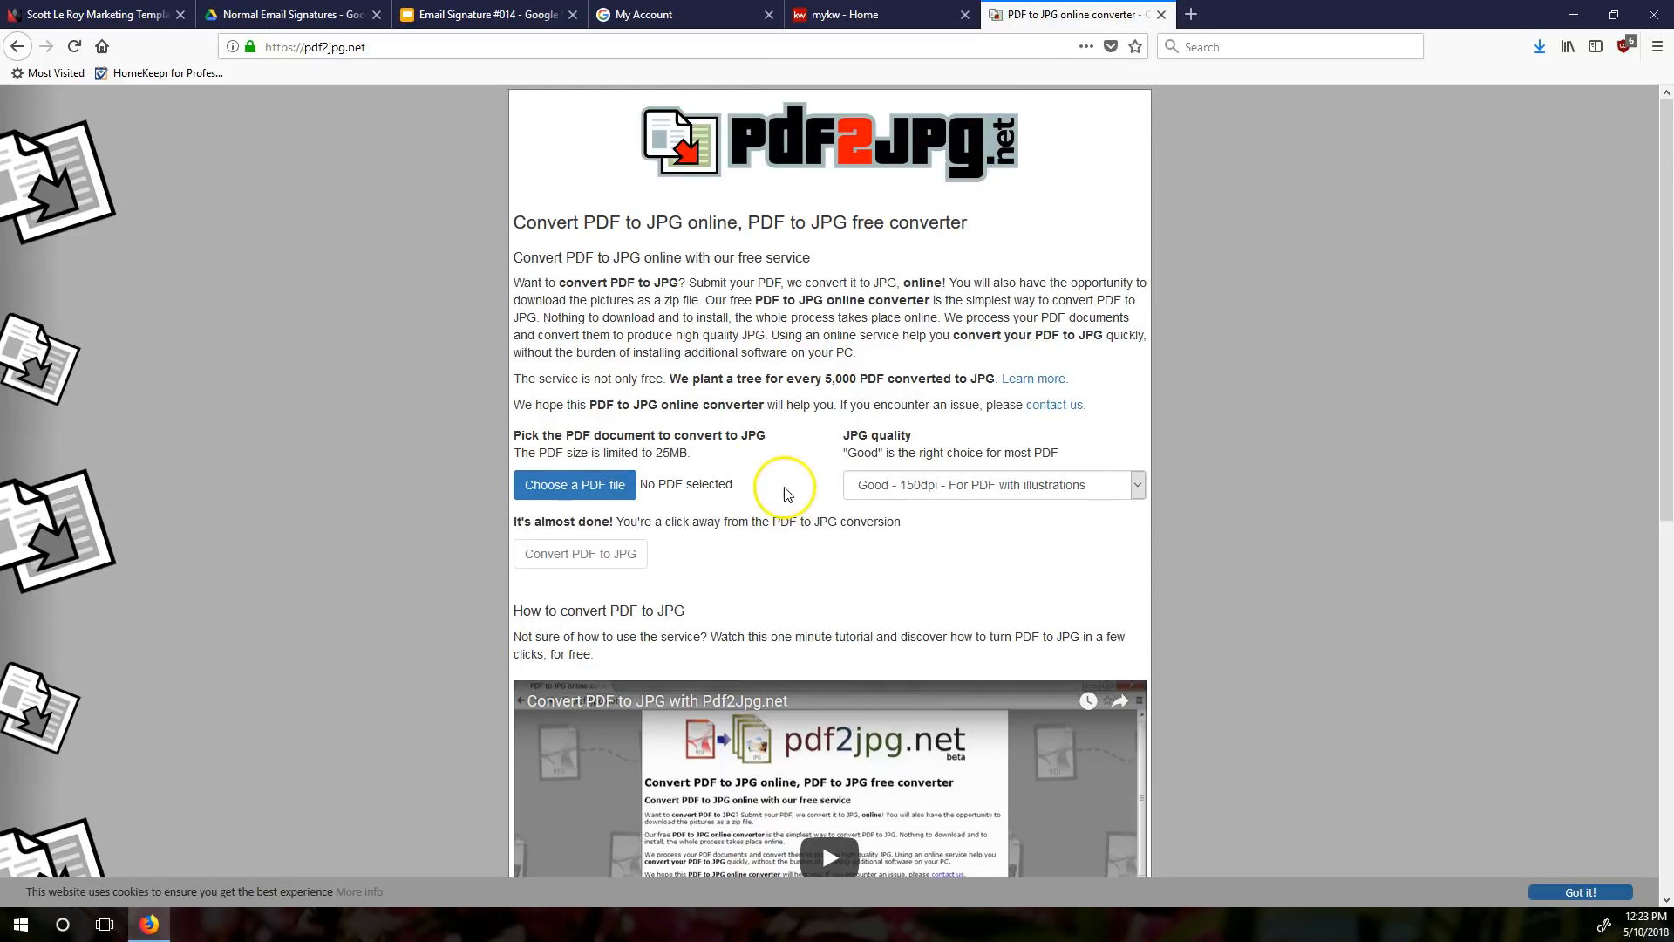
# Choose Email Signature #014.pdf from the Downloads folder as the file to convert
pyautogui.scroll(3, 723, 442)
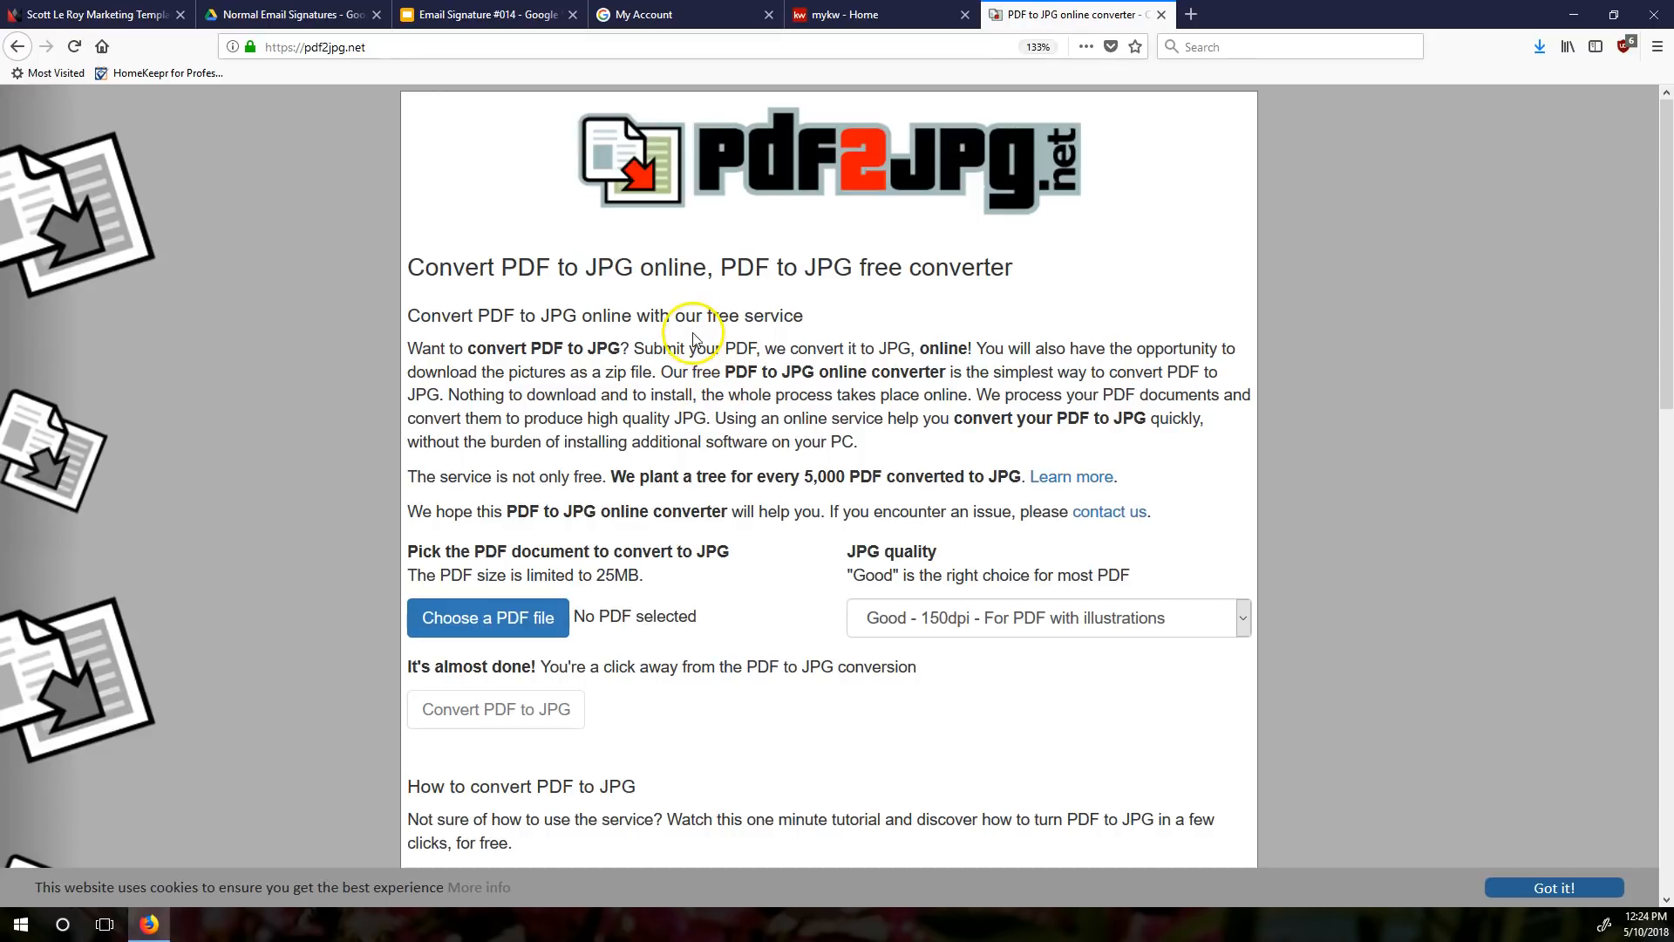
pyautogui.click(494, 626)
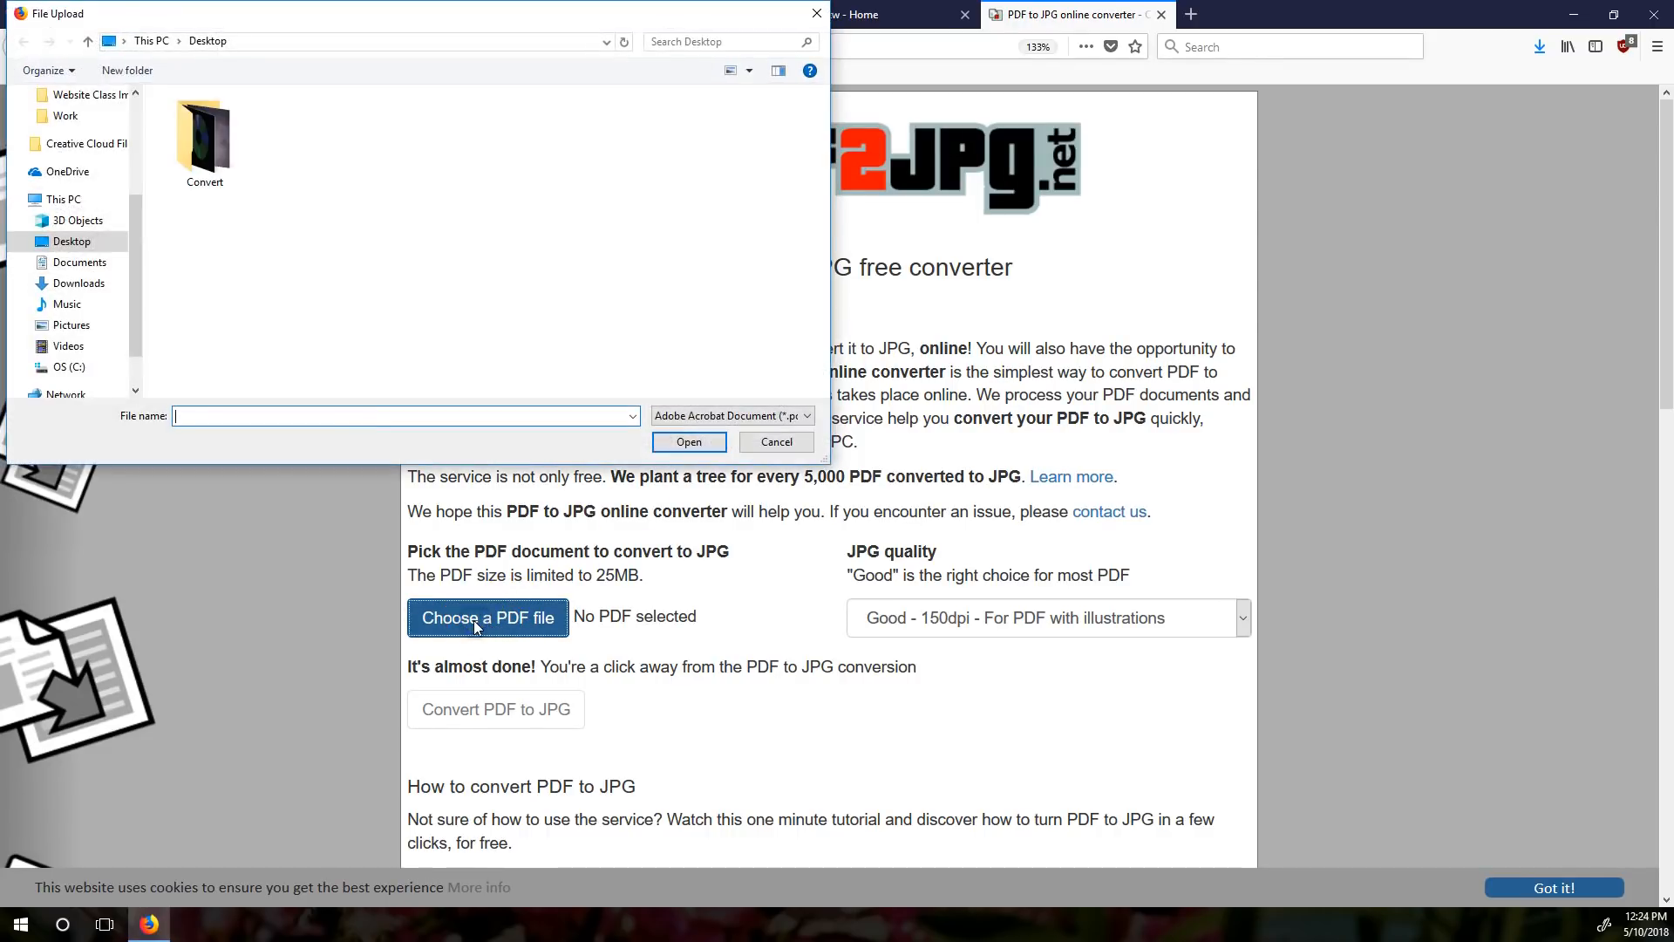
pyautogui.click(82, 283)
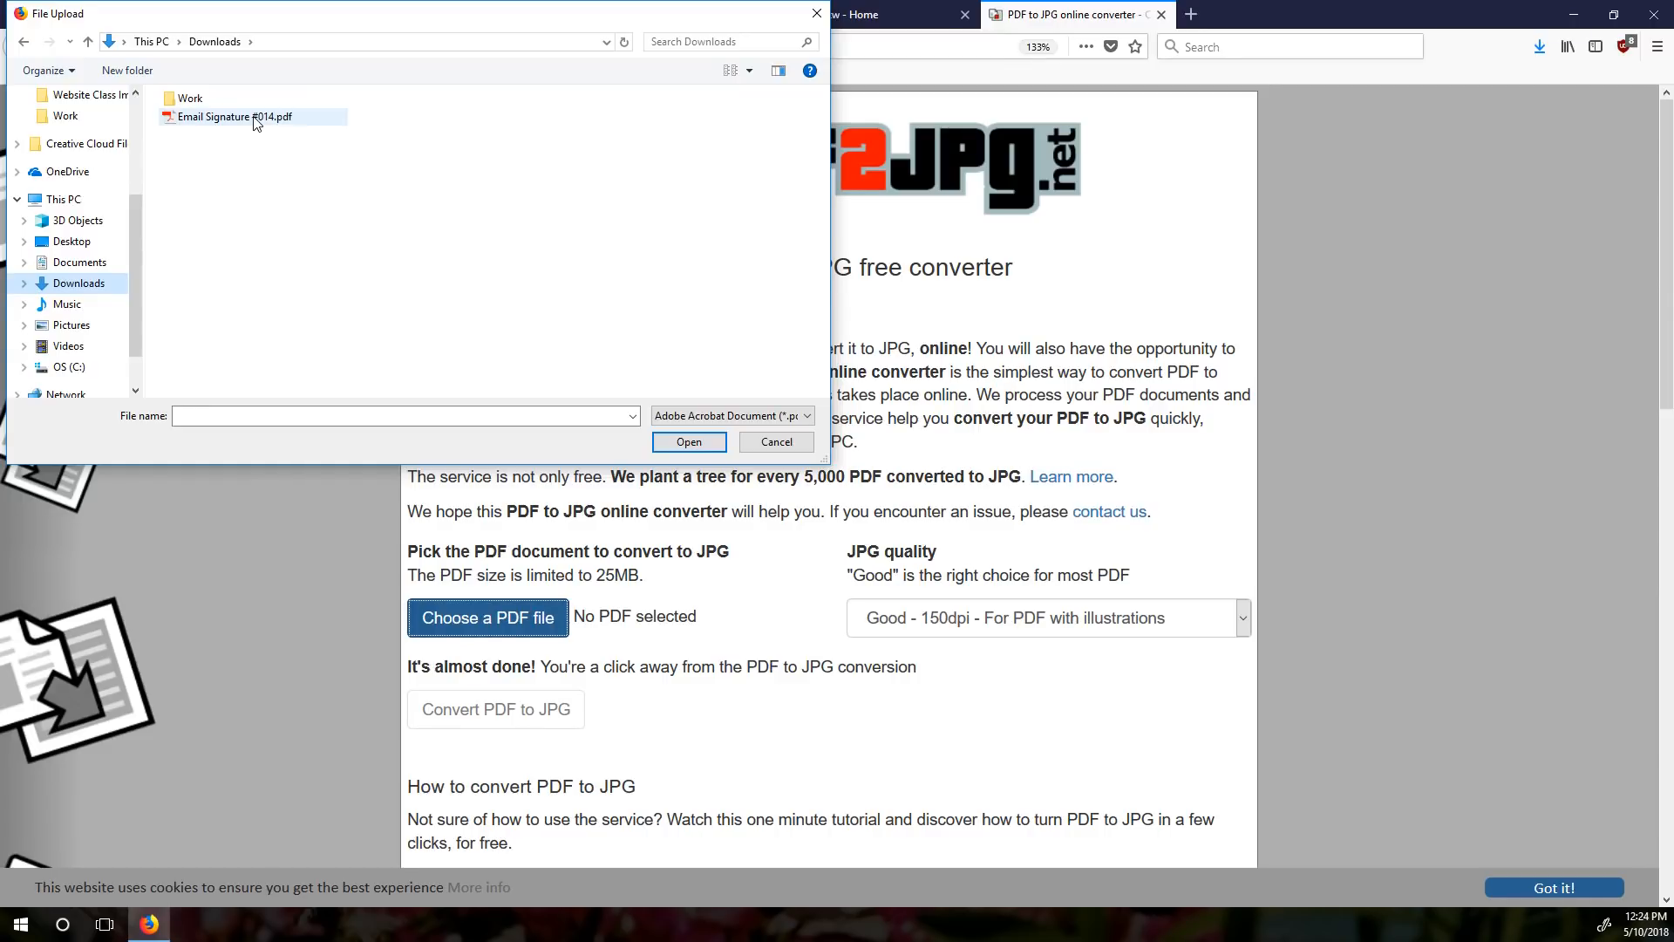
pyautogui.click(255, 118)
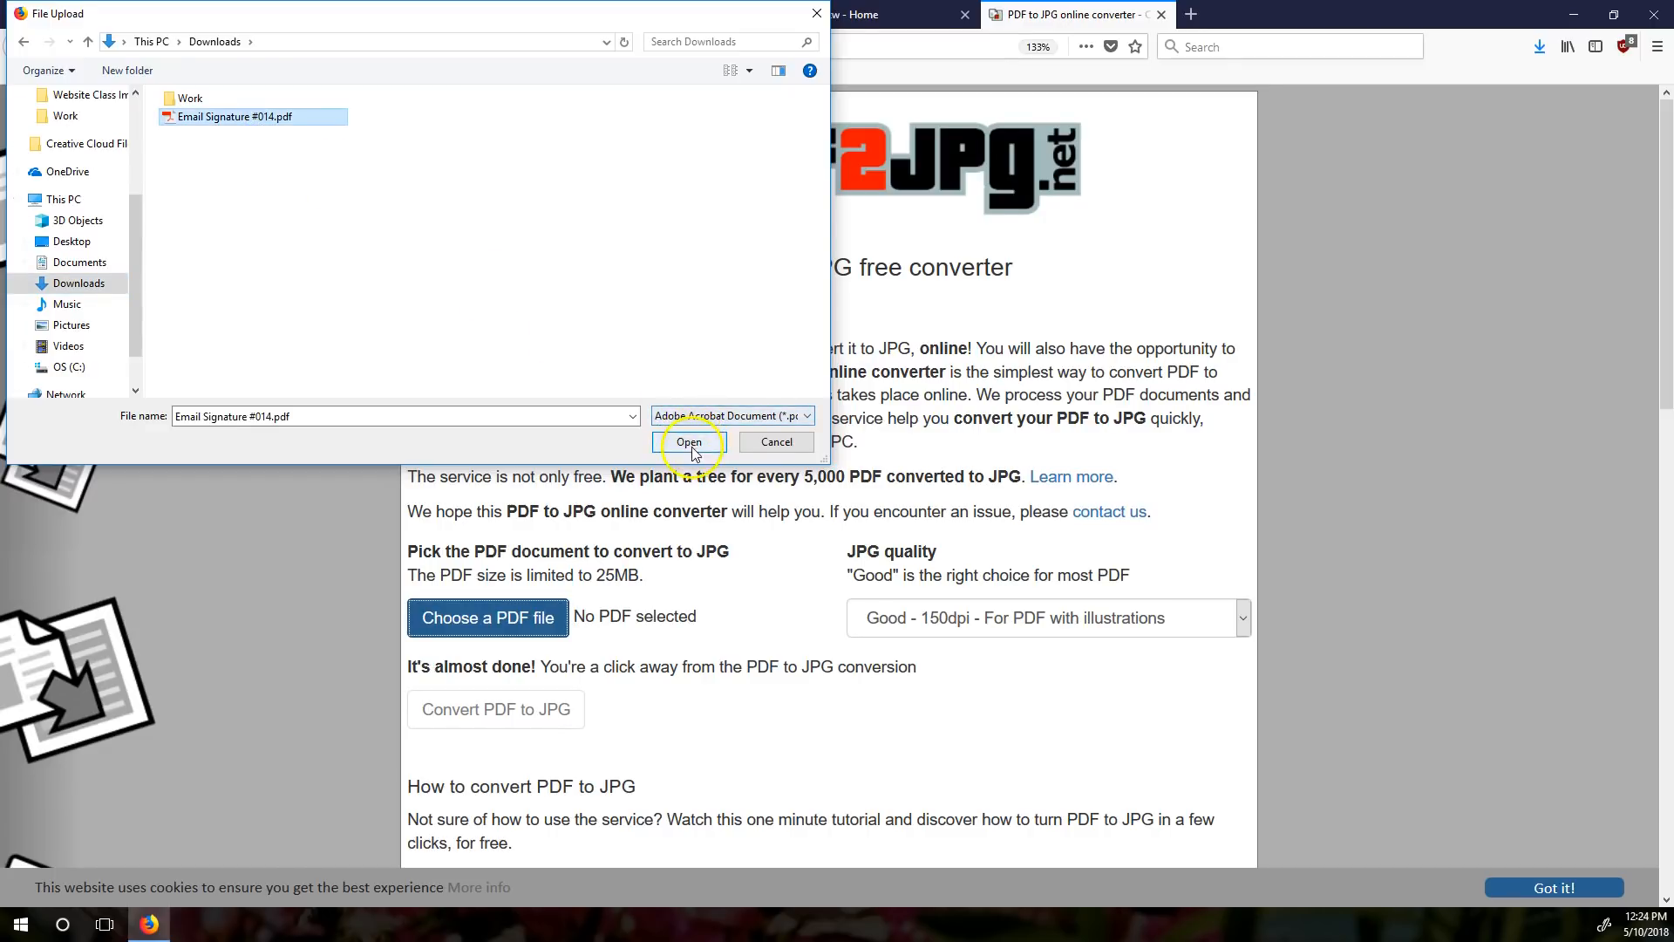
pyautogui.click(688, 442)
# Set JPG quality to Excellent 300dpi and convert the PDF to JPG images
pyautogui.moveTo(842, 555); pyautogui.dragTo(935, 556)
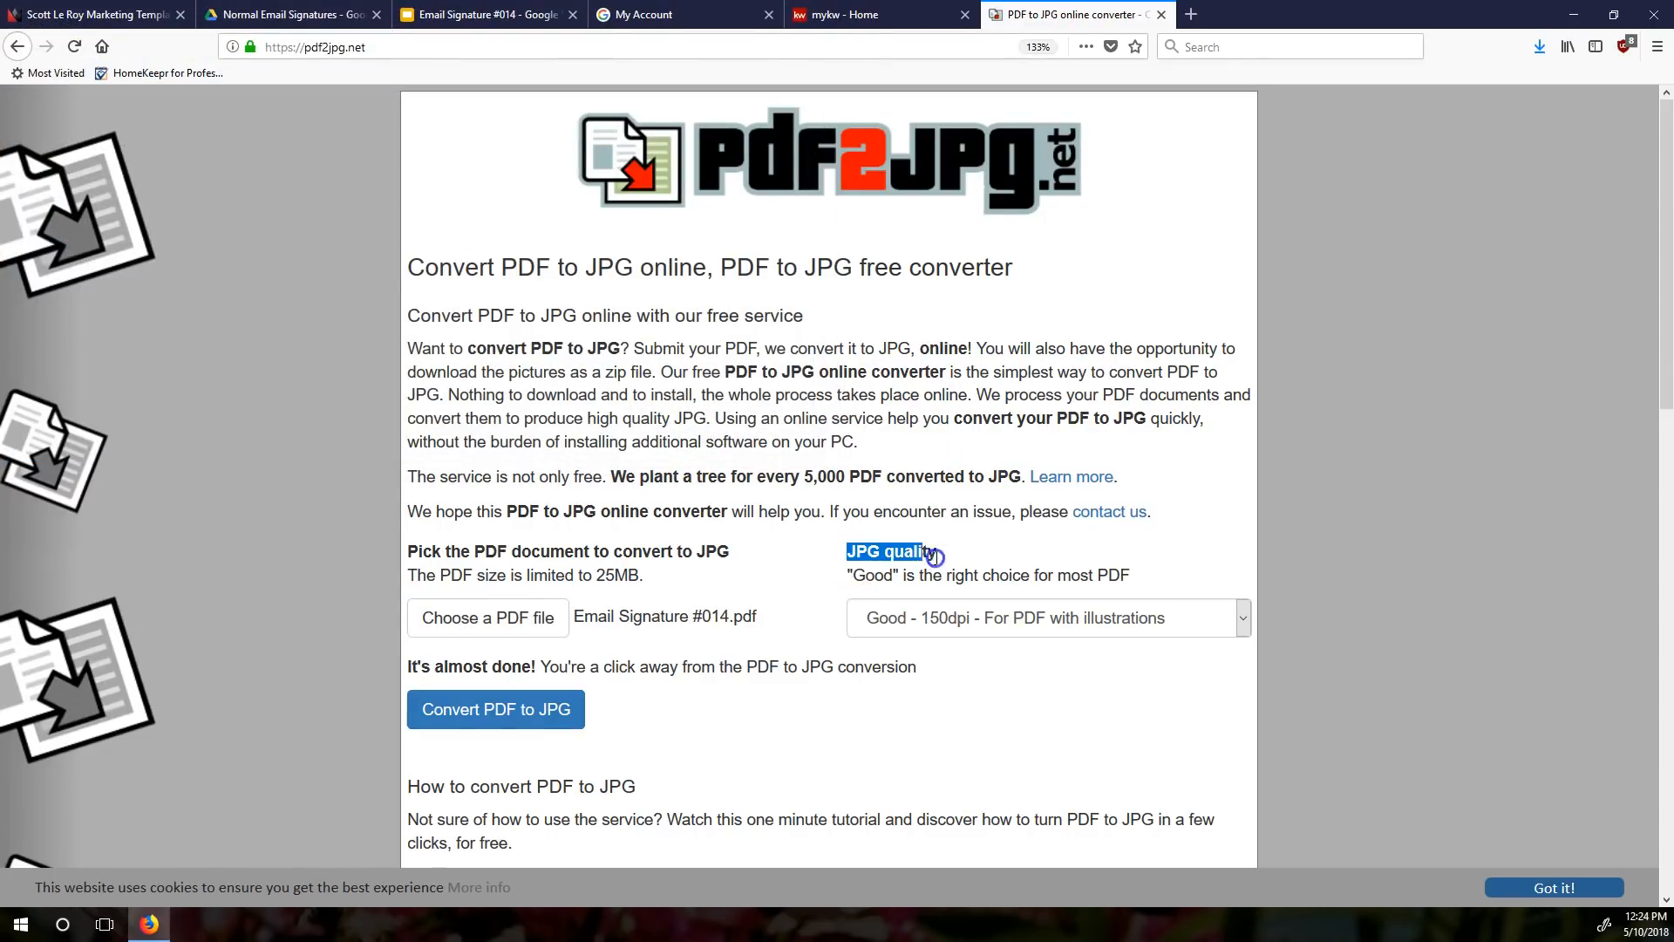
pyautogui.click(909, 620)
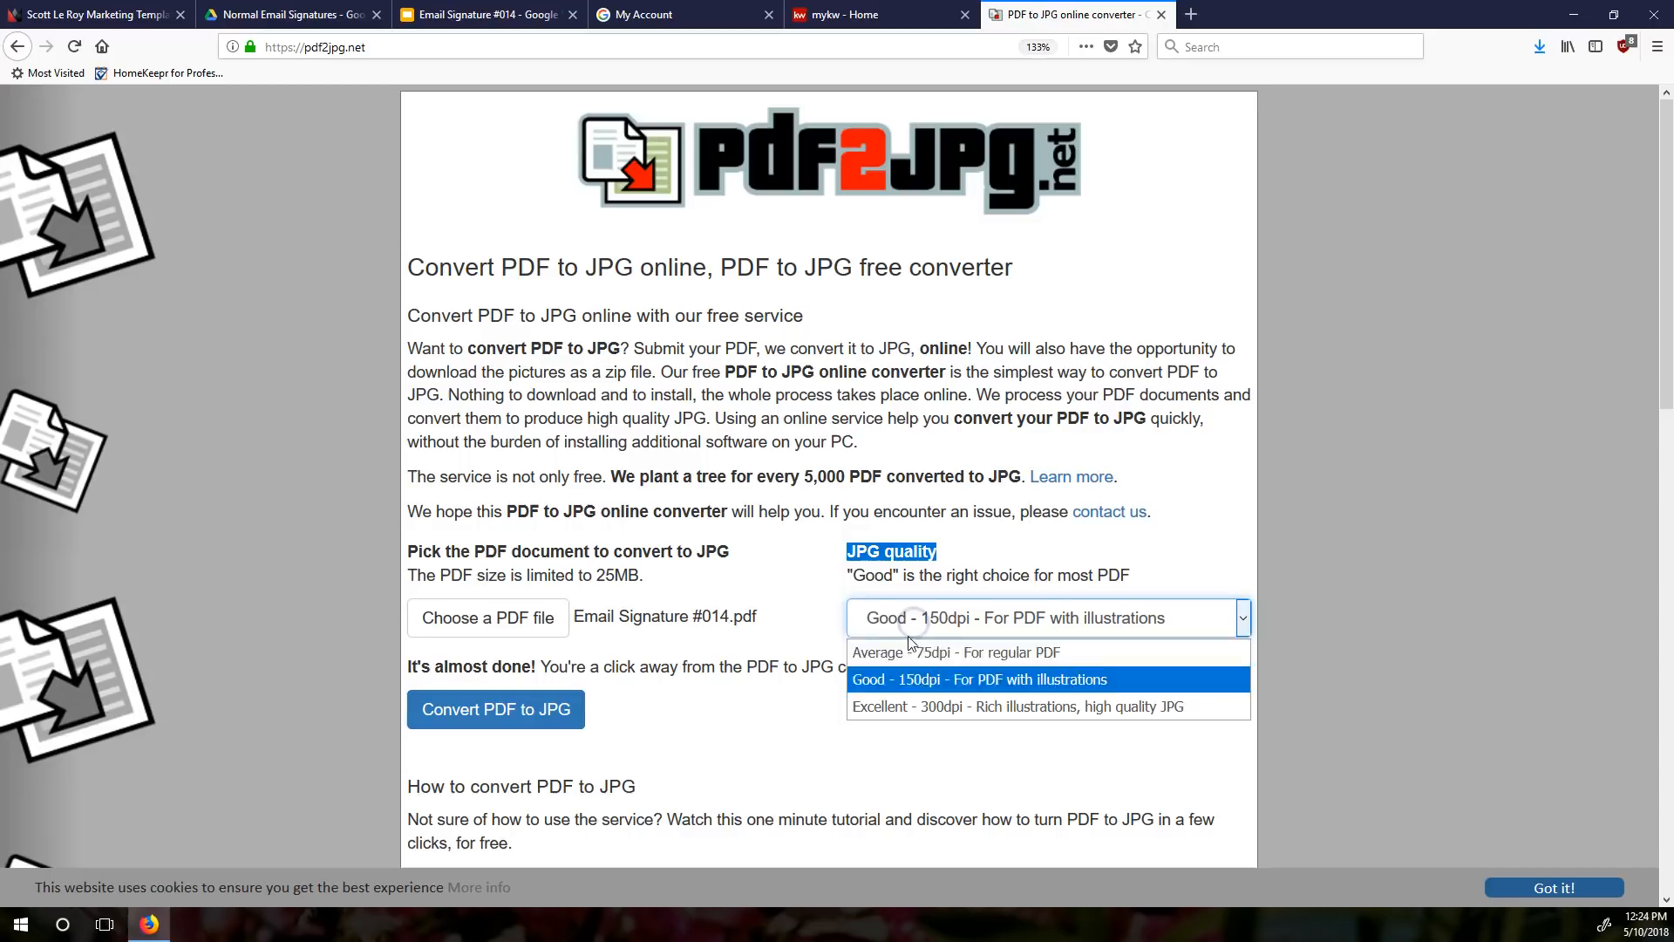
pyautogui.click(920, 711)
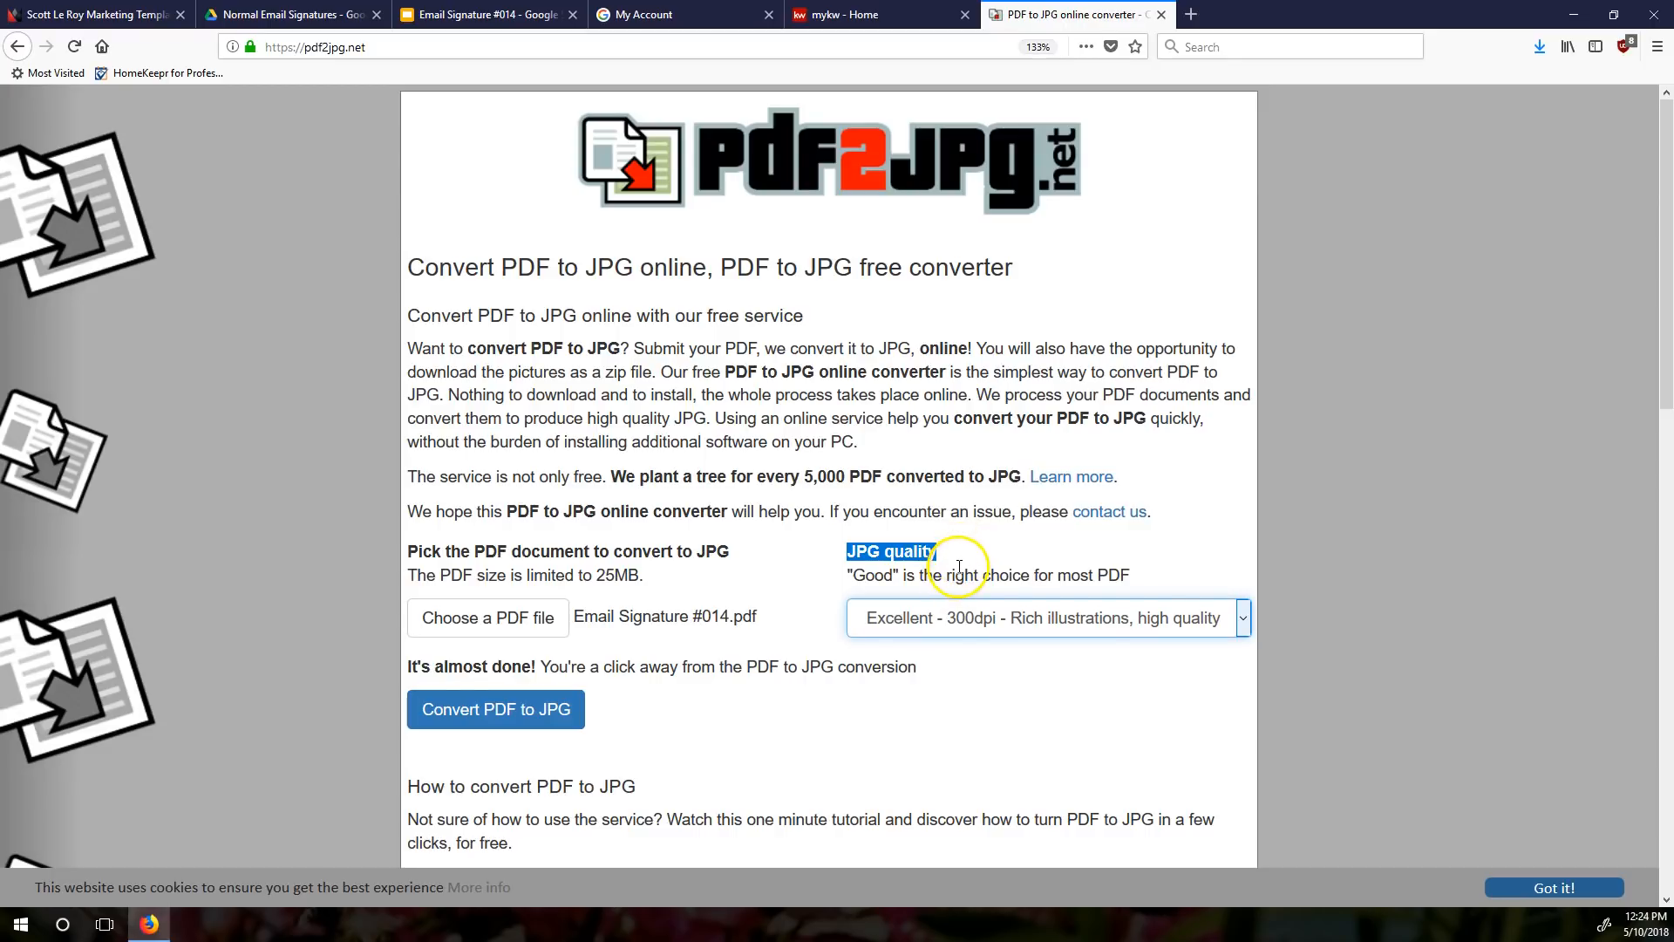
pyautogui.click(481, 710)
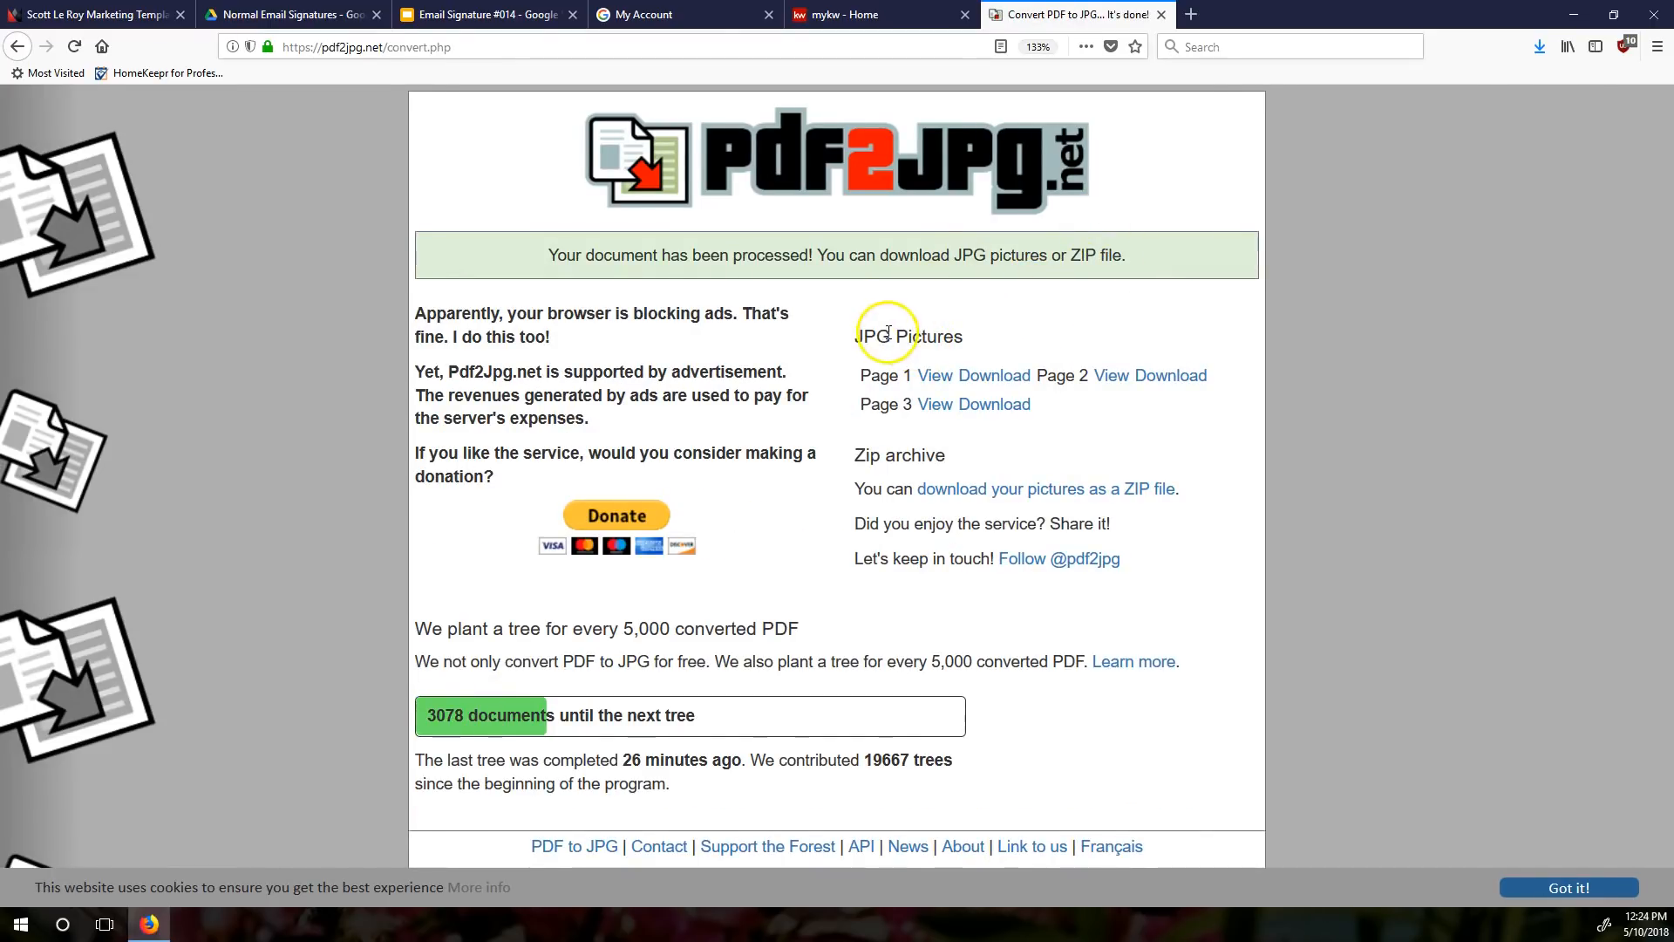
# Highlight the JPG Pictures heading and Page 1–3 download links, then return to the Slides tab
pyautogui.moveTo(857, 337); pyautogui.dragTo(970, 338)
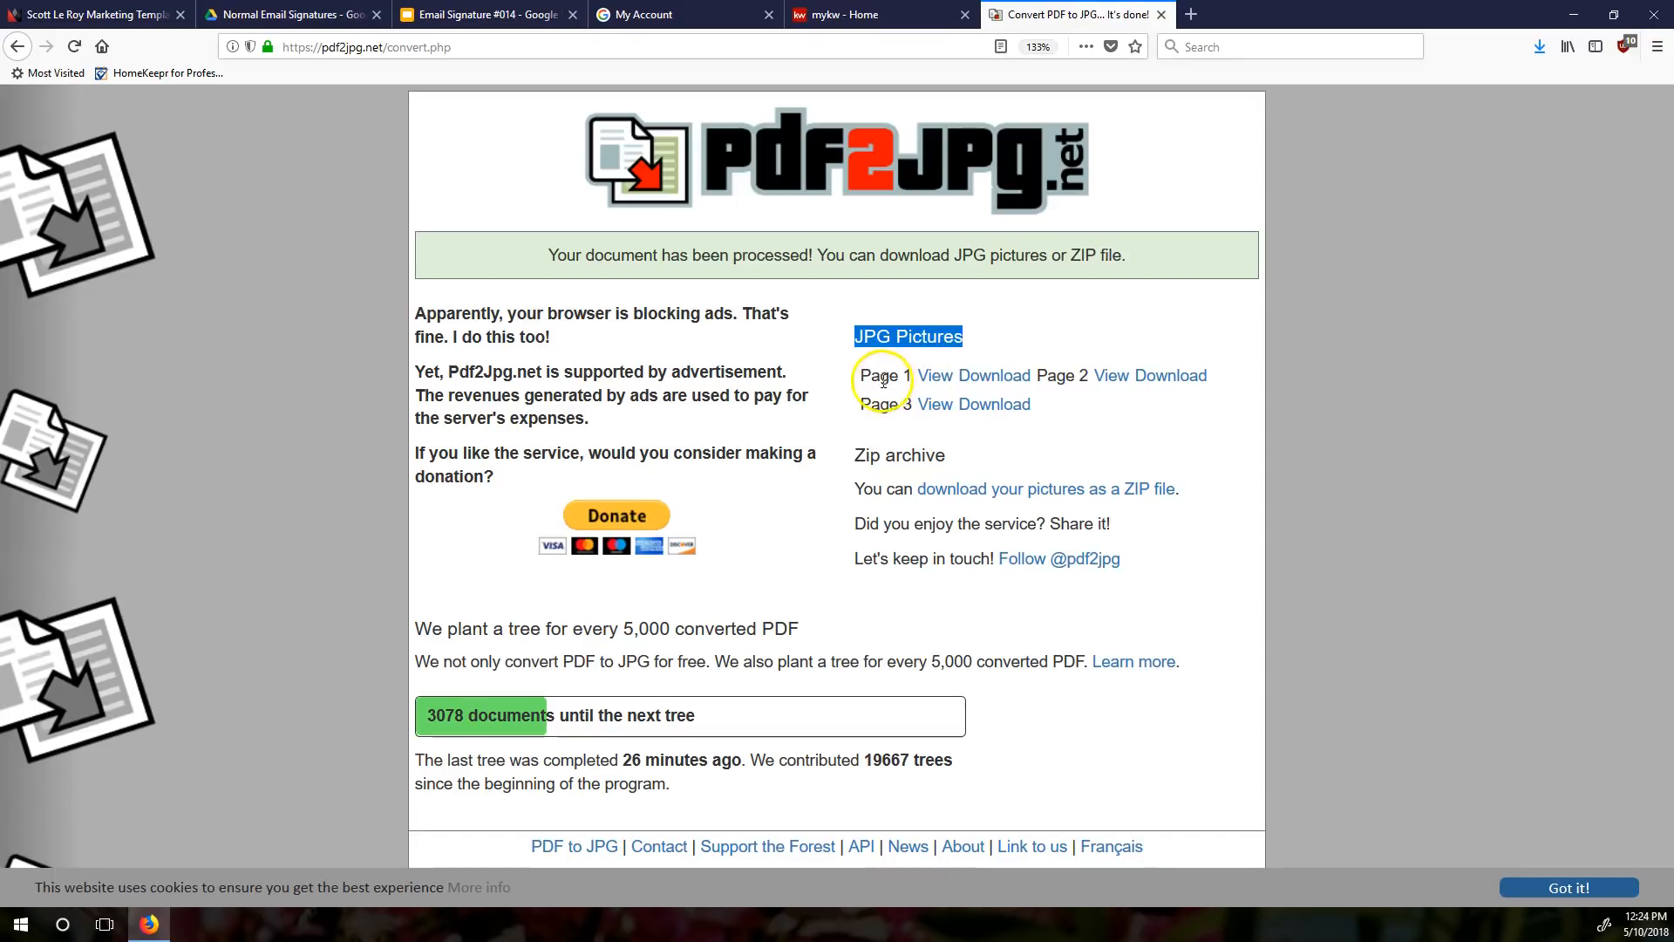
pyautogui.moveTo(862, 375); pyautogui.dragTo(883, 371)
pyautogui.moveTo(1048, 375); pyautogui.dragTo(1081, 374)
pyautogui.moveTo(865, 405); pyautogui.dragTo(867, 405)
pyautogui.click(484, 14)
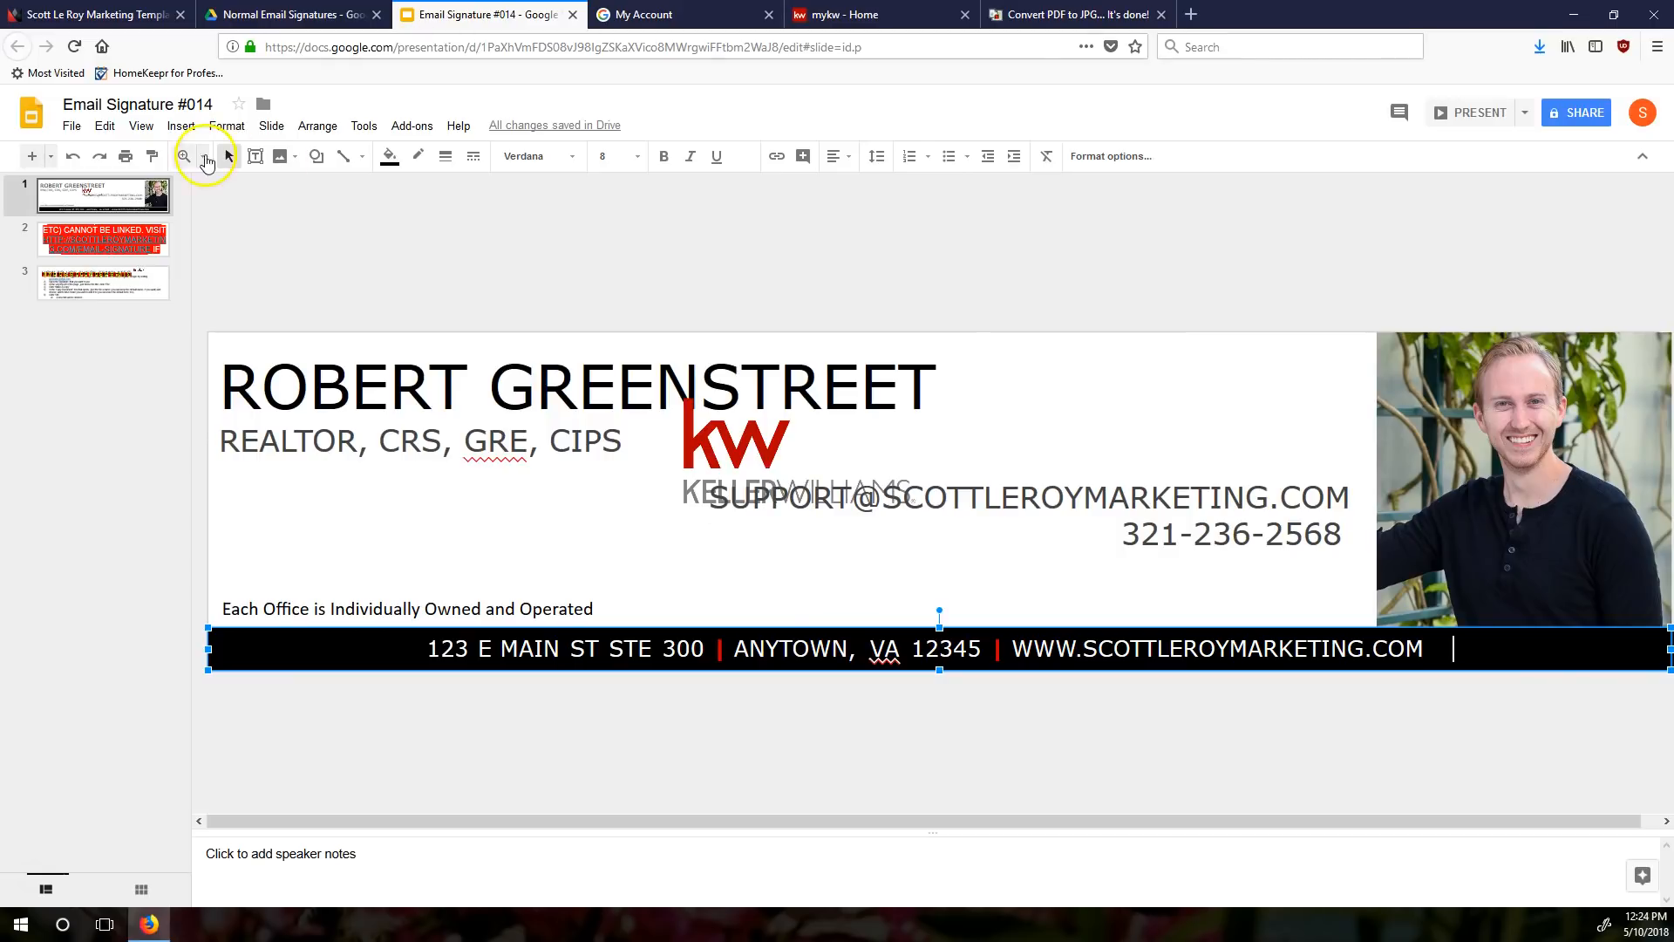
# View signature slides 1, 2 and 3, then start downloading Page 1's JPG on pdf2jpg
pyautogui.click(127, 199)
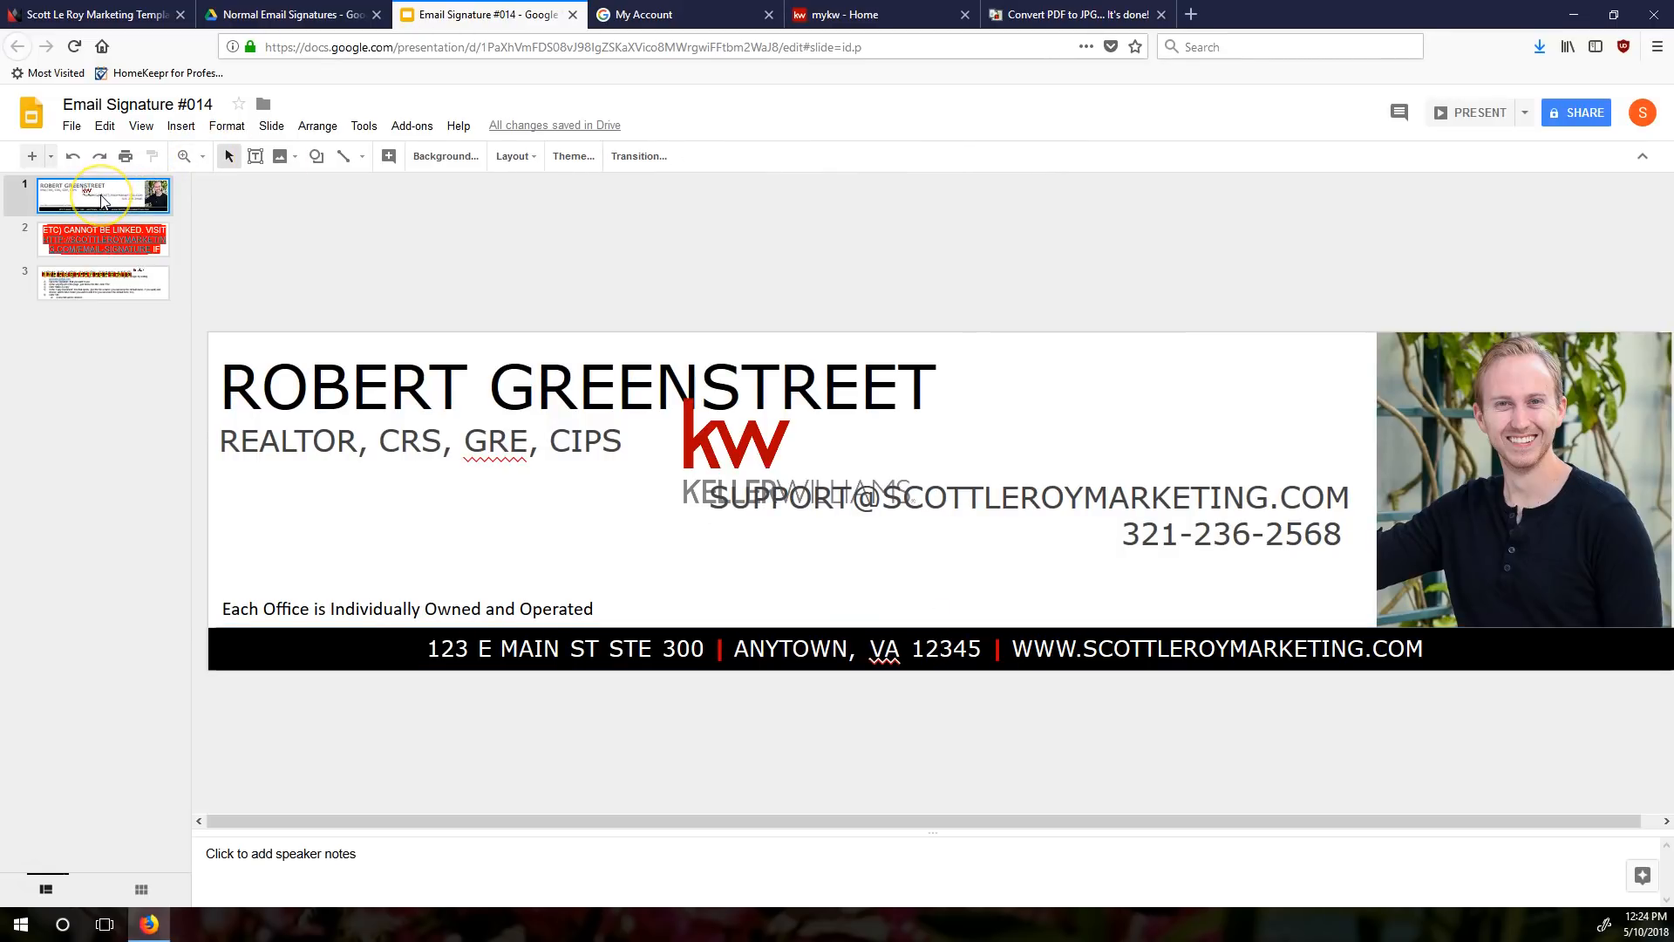
pyautogui.click(122, 243)
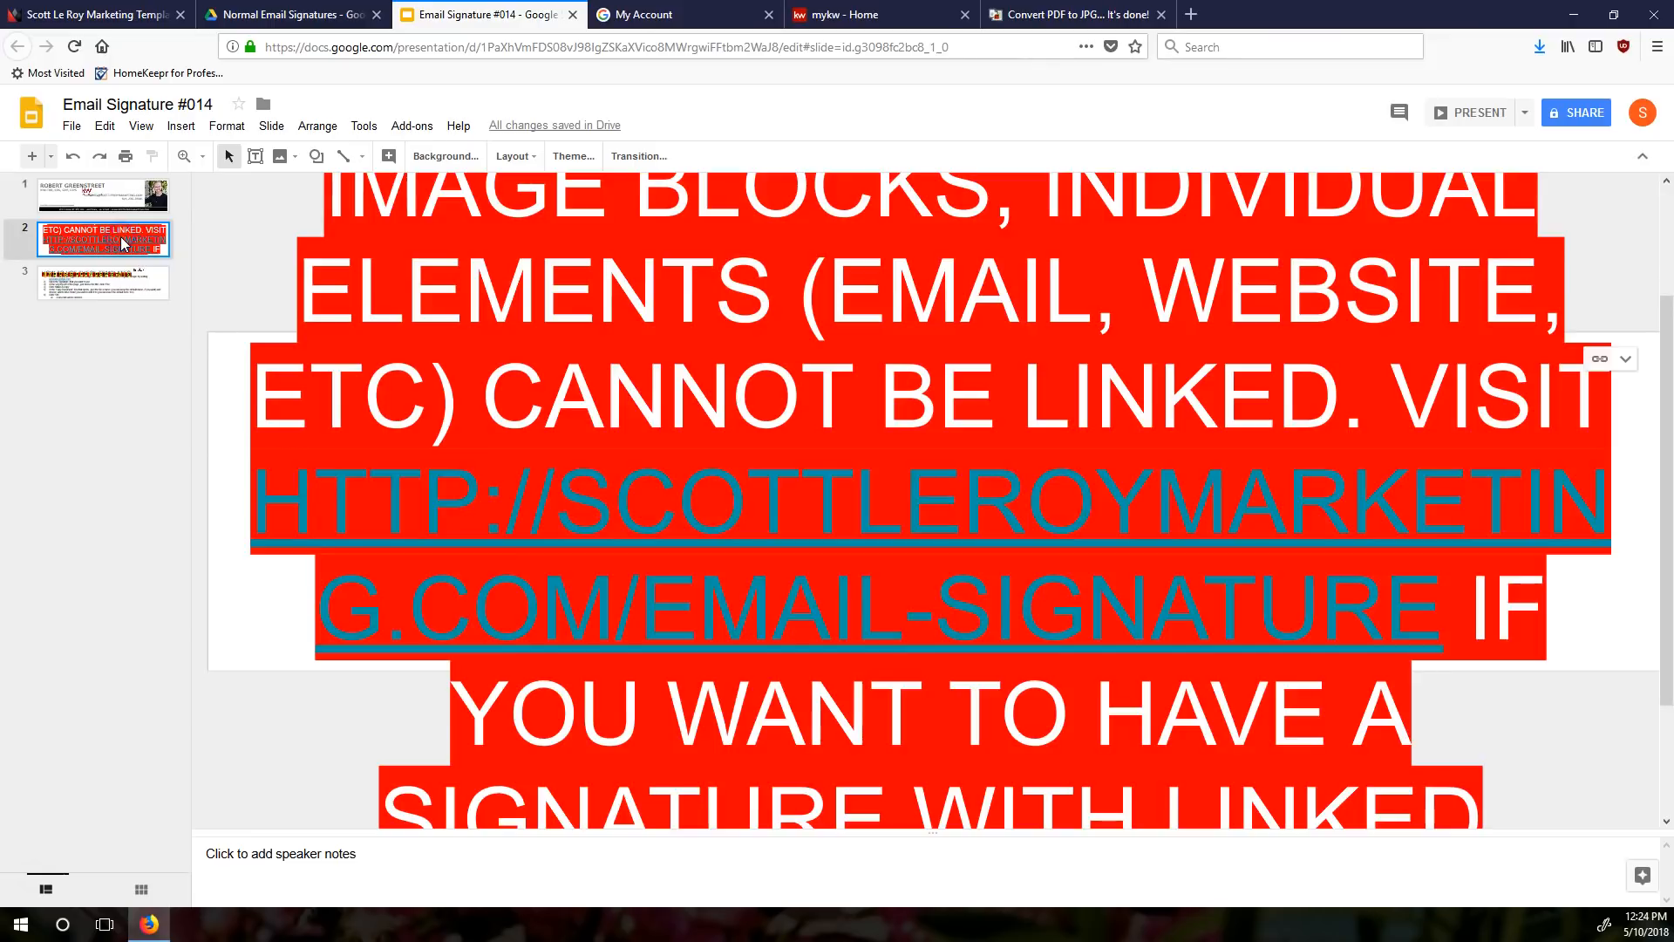
pyautogui.click(117, 294)
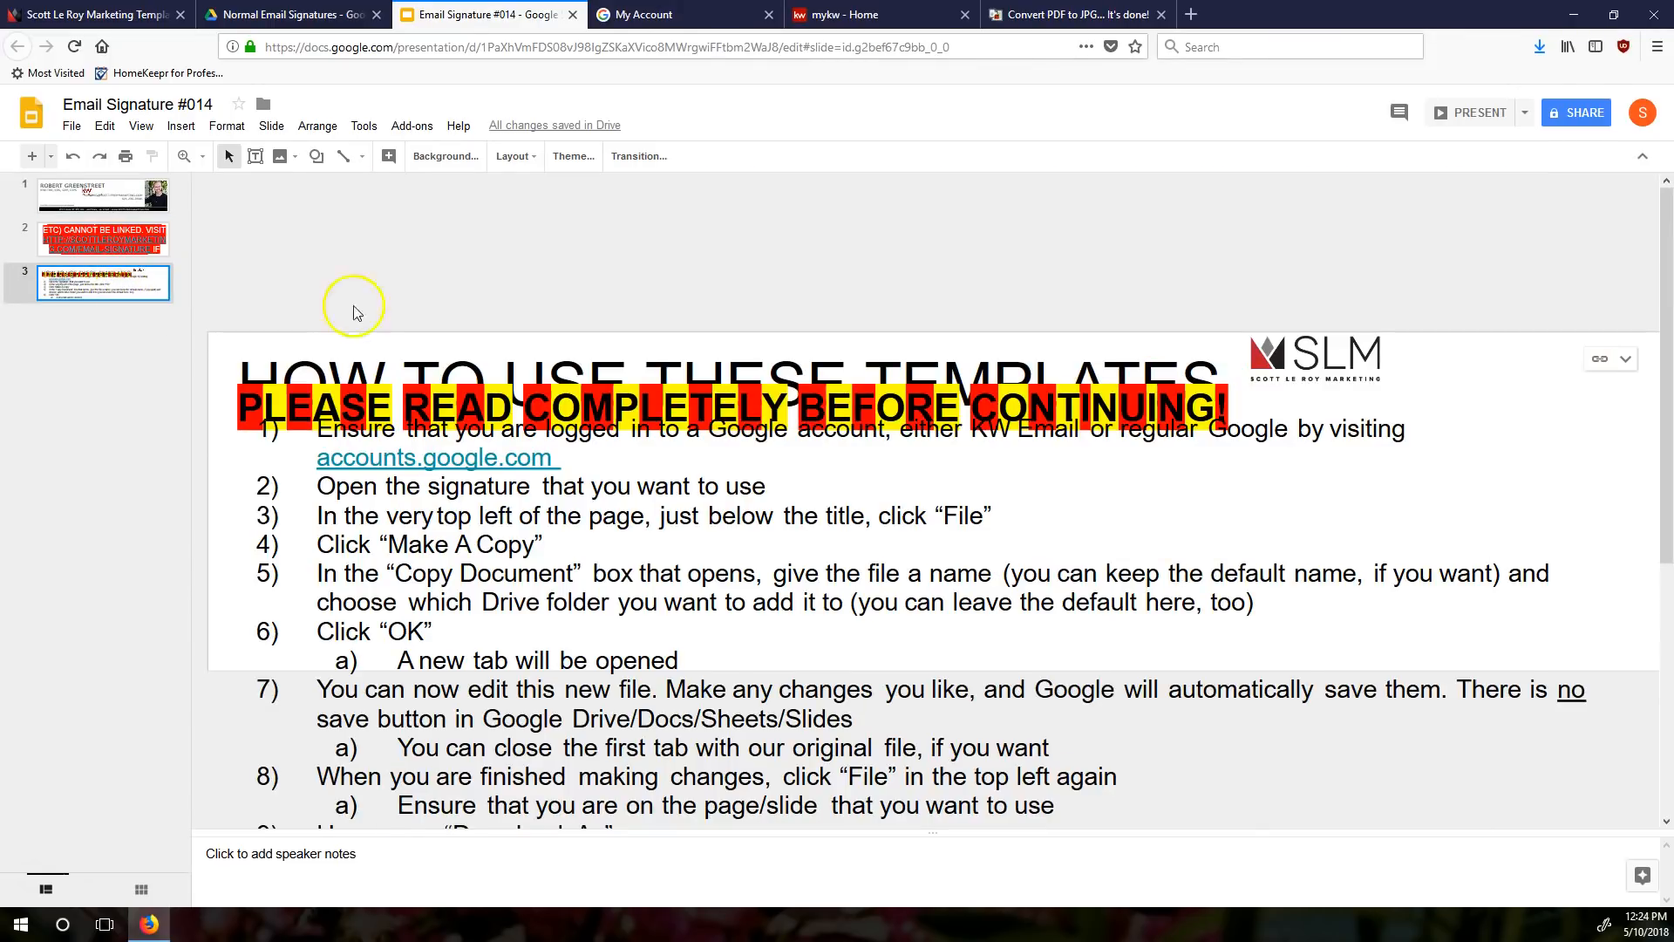
pyautogui.click(1029, 14)
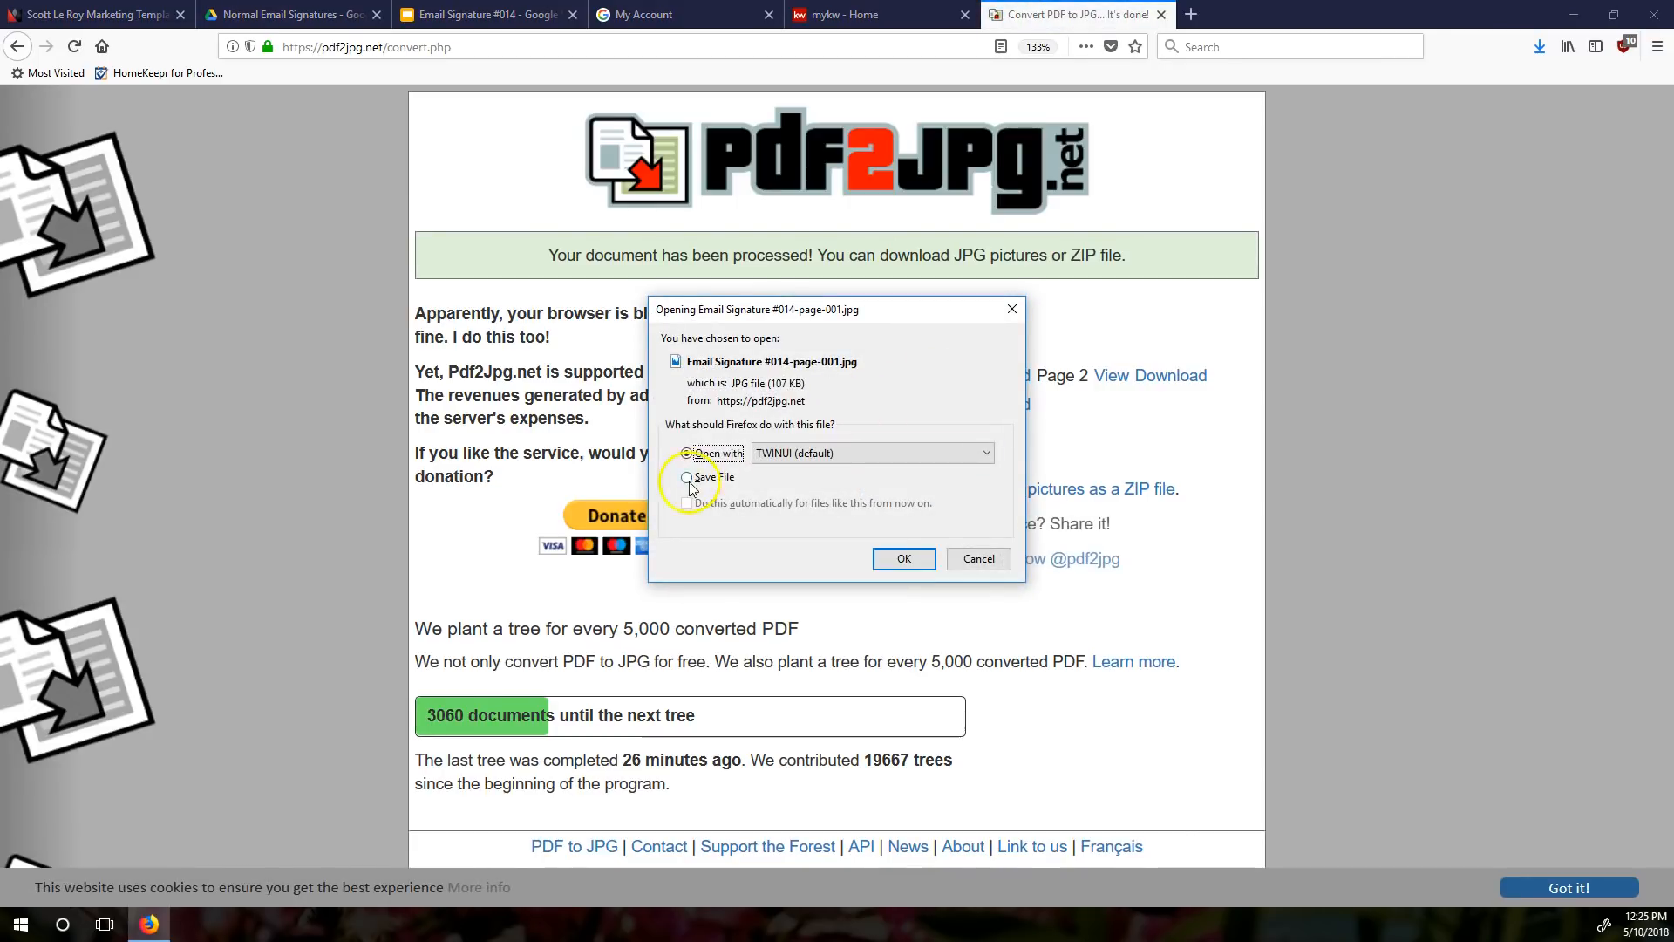
# Save Email Signature #014-page-001.jpg to the computer, then switch to the mykw - Home tab
pyautogui.click(685, 478)
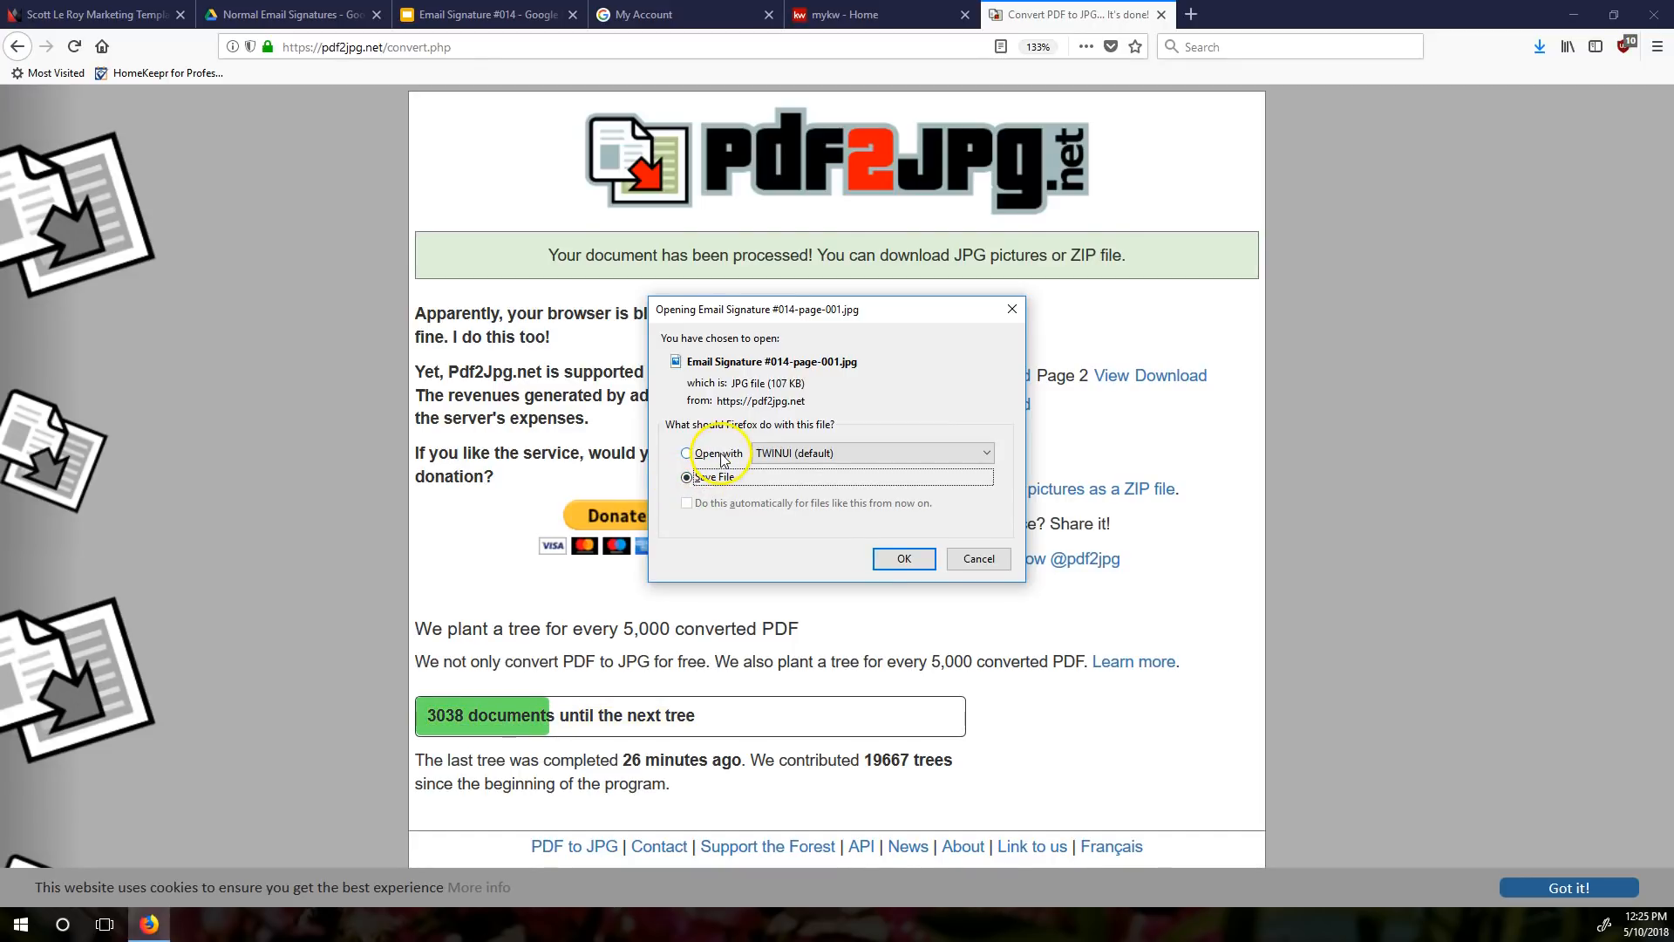
pyautogui.click(917, 562)
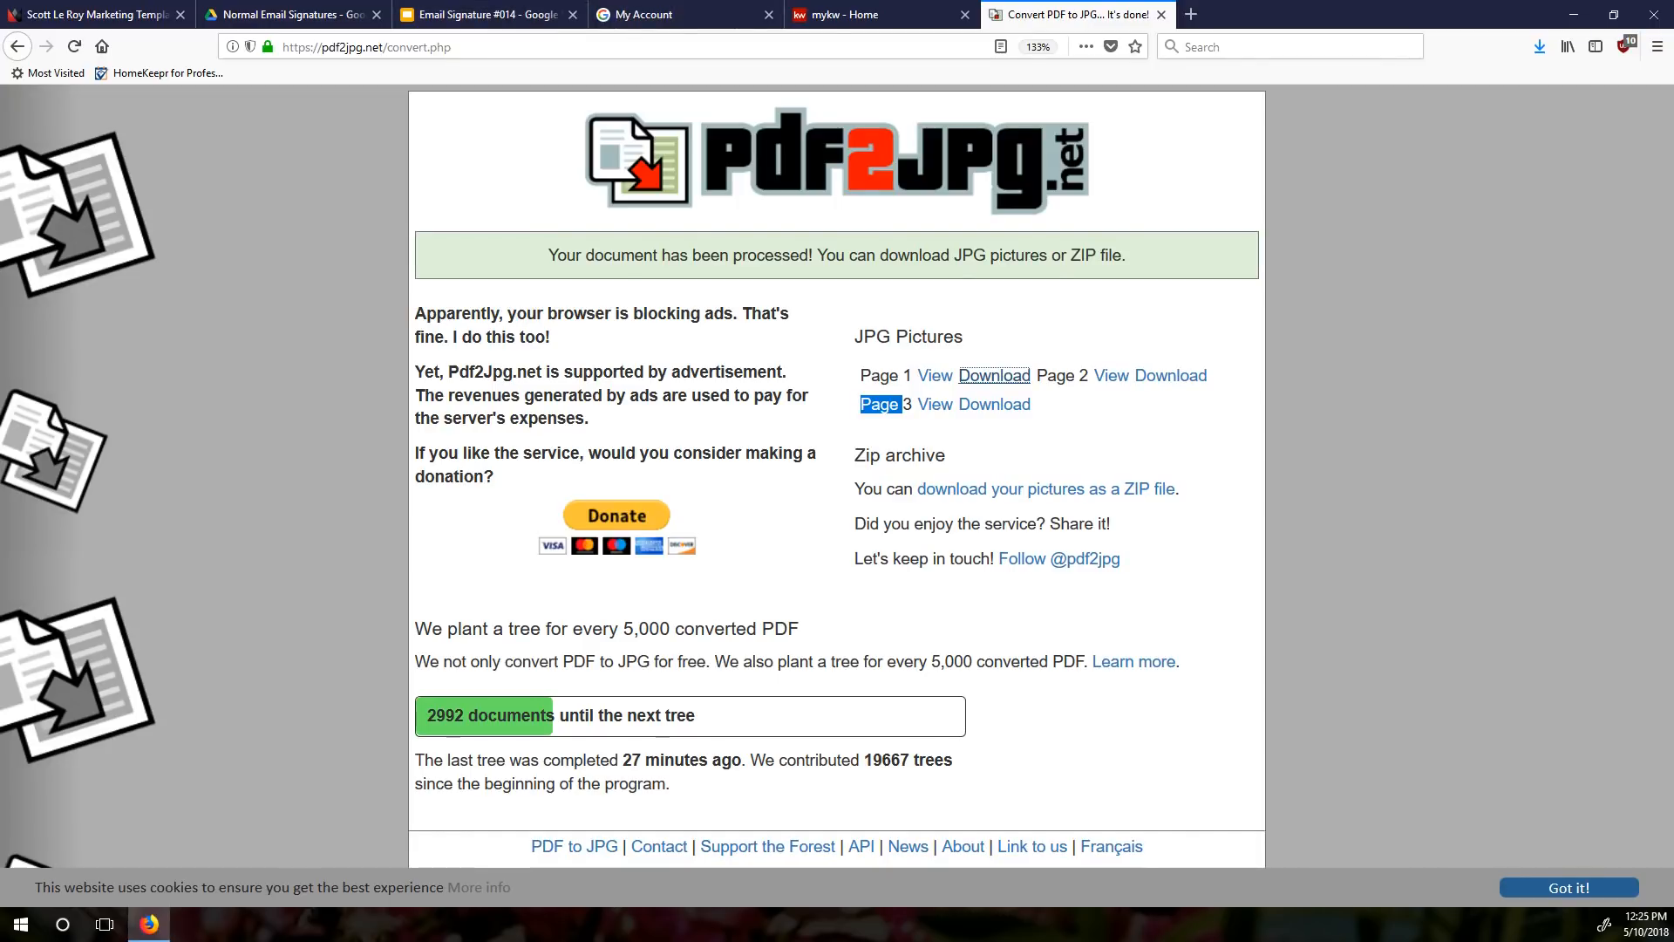
pyautogui.click(845, 15)
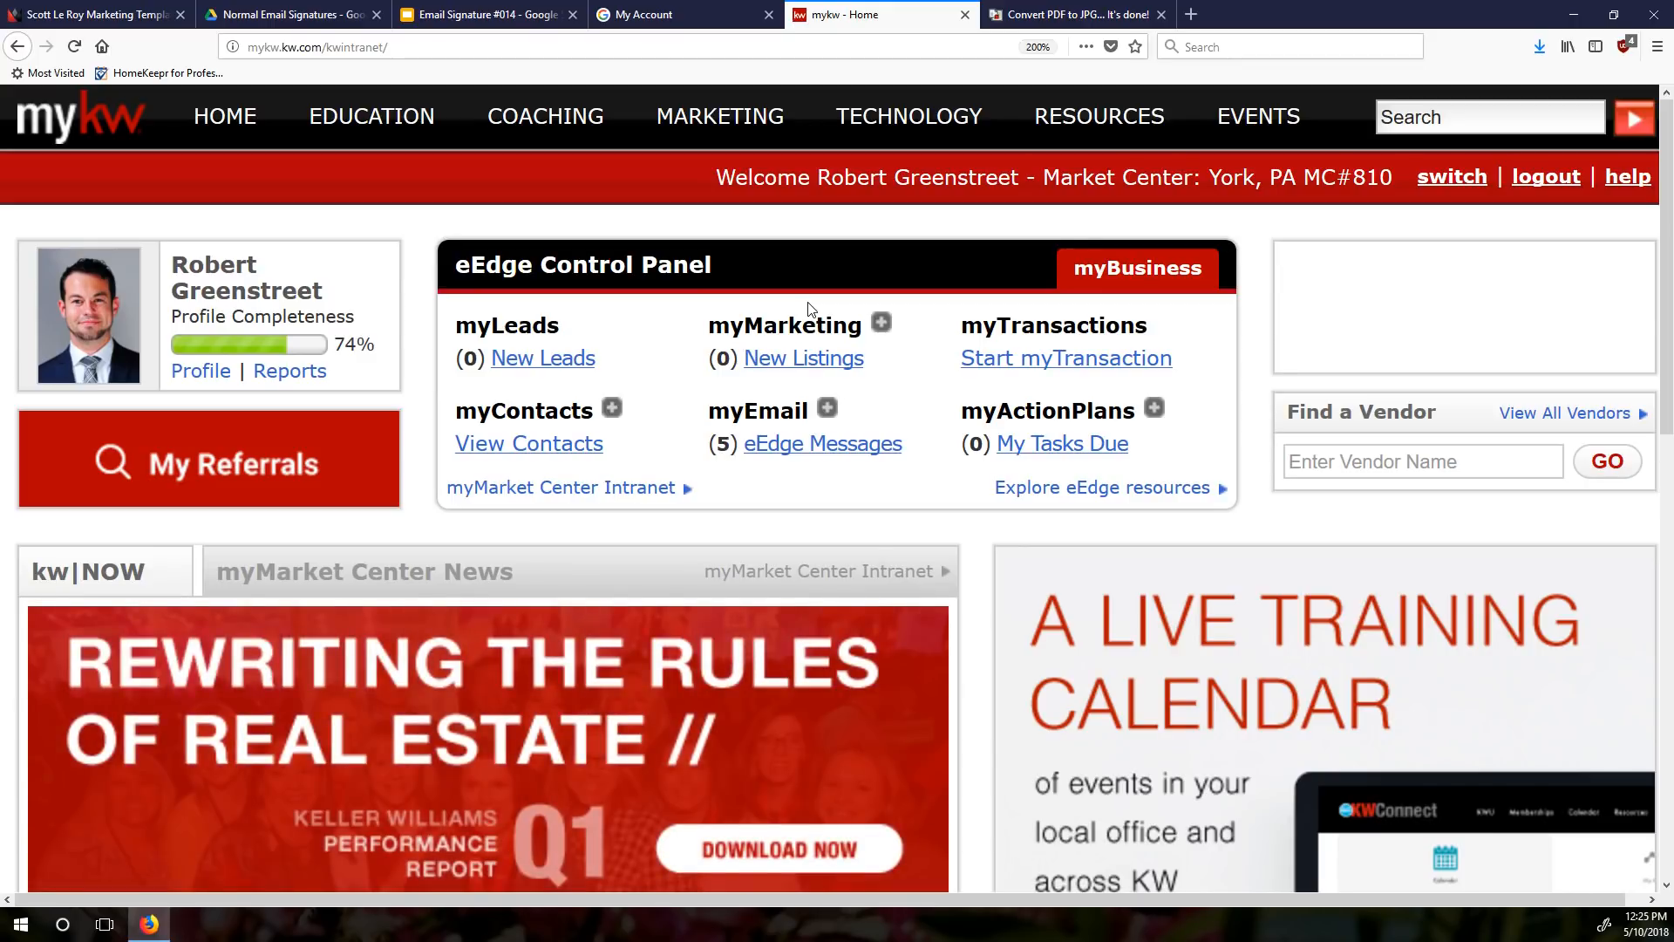
# Expand myMarketing in the eEdge Control Panel and open its File Manager
pyautogui.moveTo(471, 258); pyautogui.dragTo(752, 315)
pyautogui.click(752, 316)
pyautogui.doubleClick(859, 334)
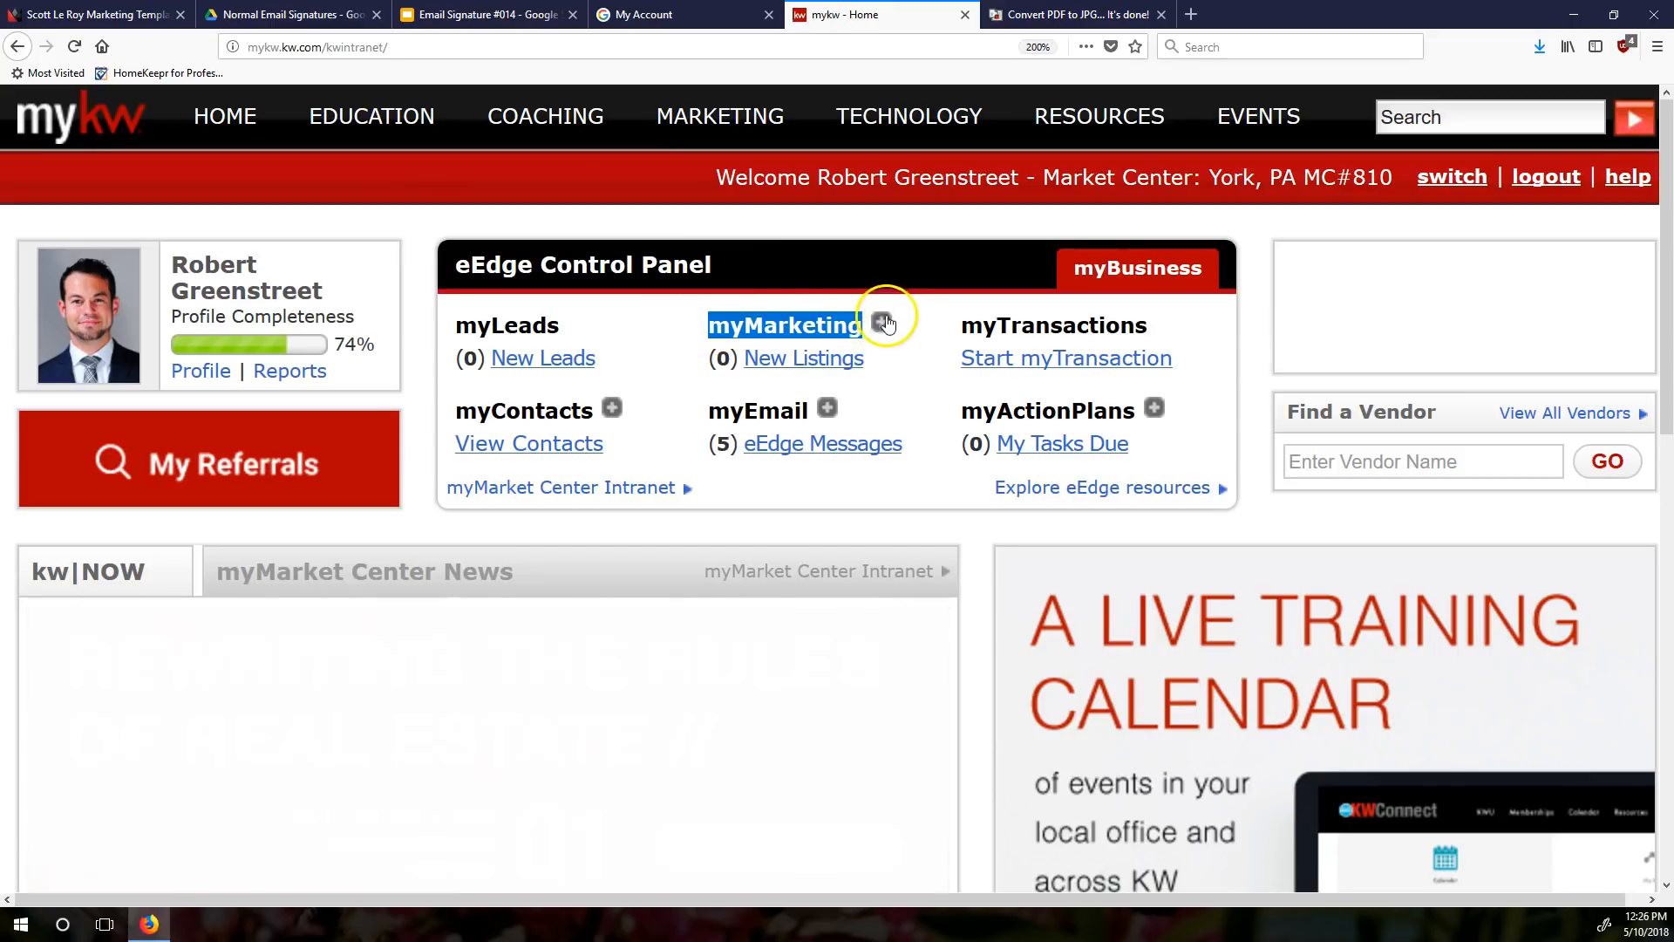
pyautogui.click(882, 324)
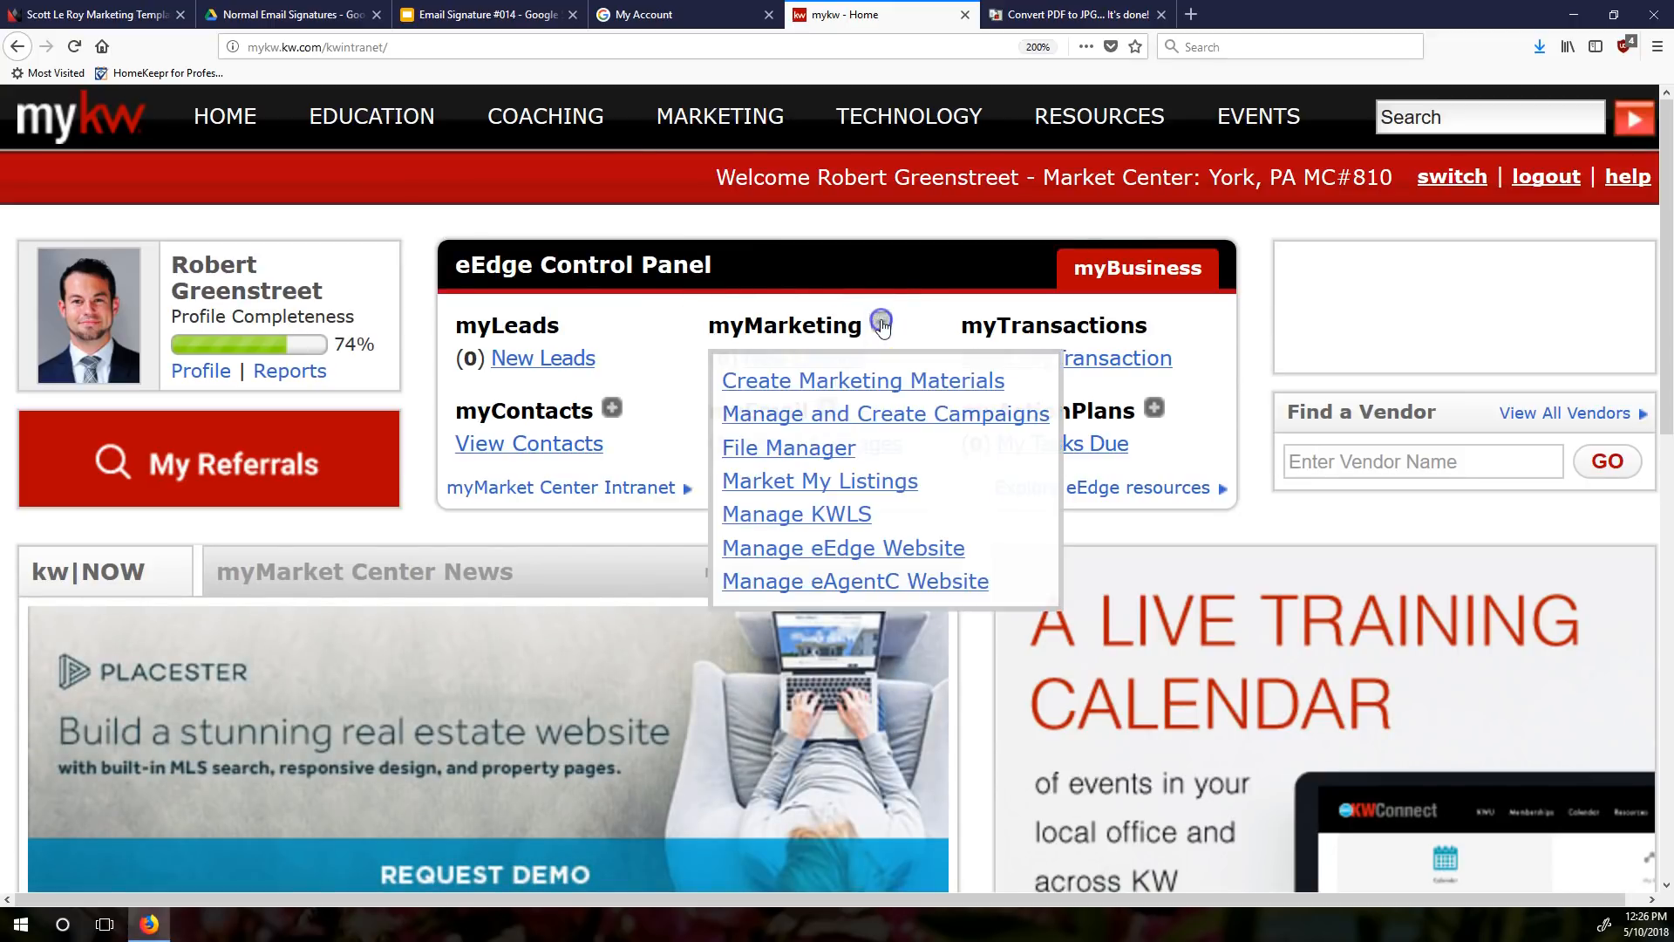
pyautogui.click(767, 452)
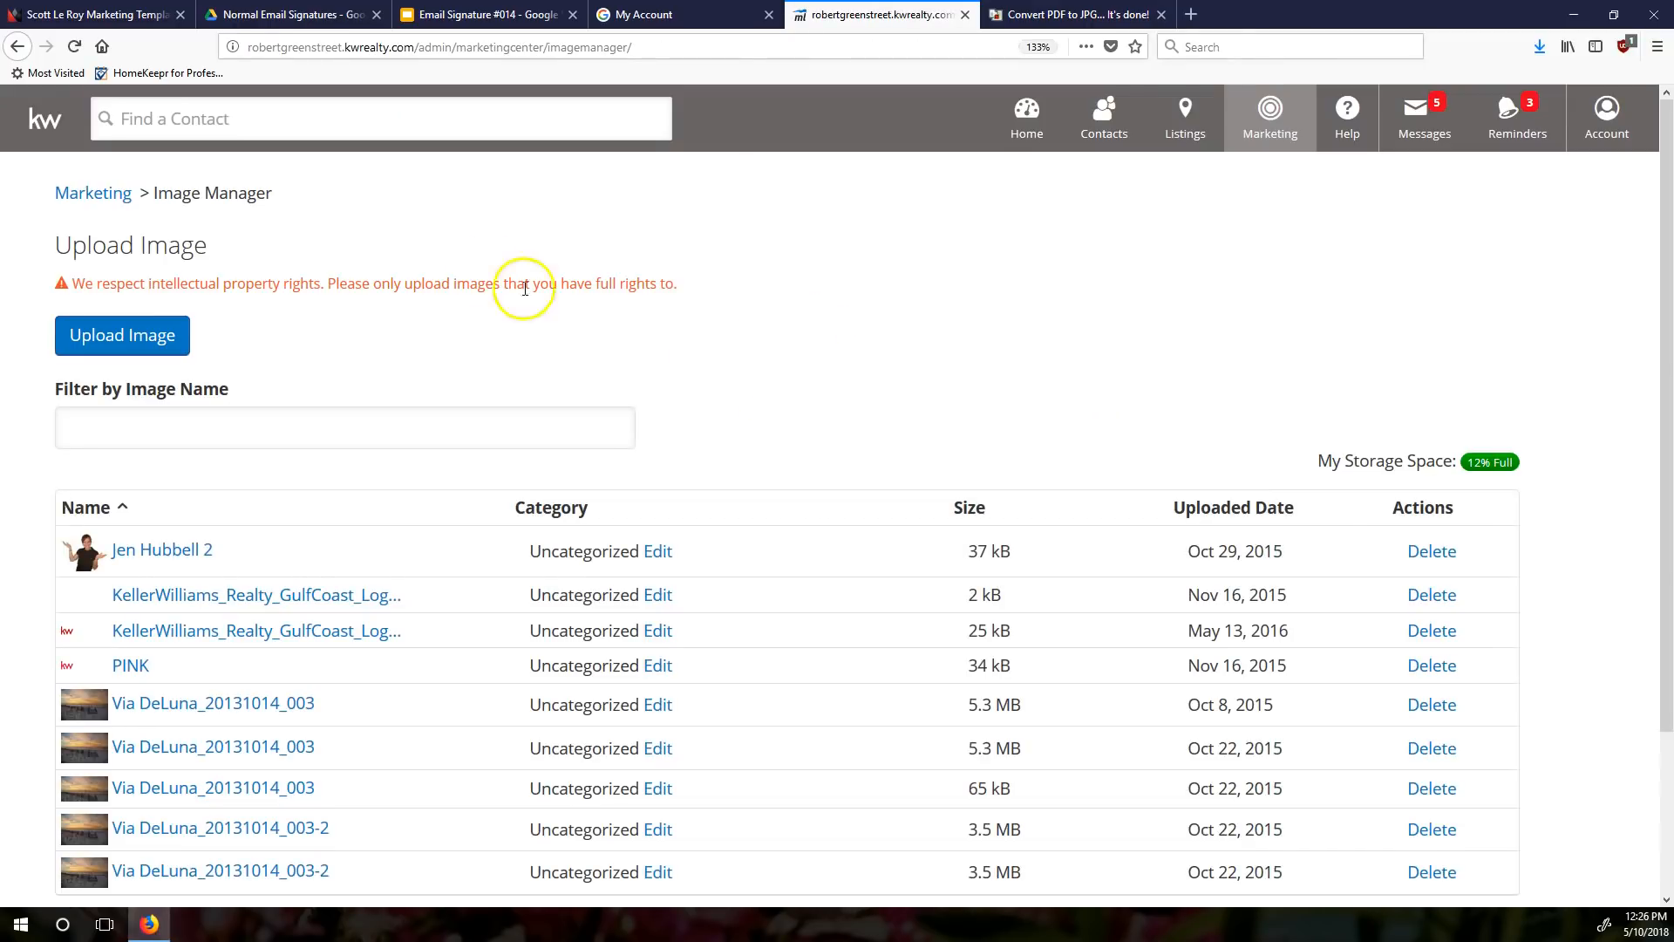
pyautogui.moveTo(52, 244); pyautogui.dragTo(206, 244)
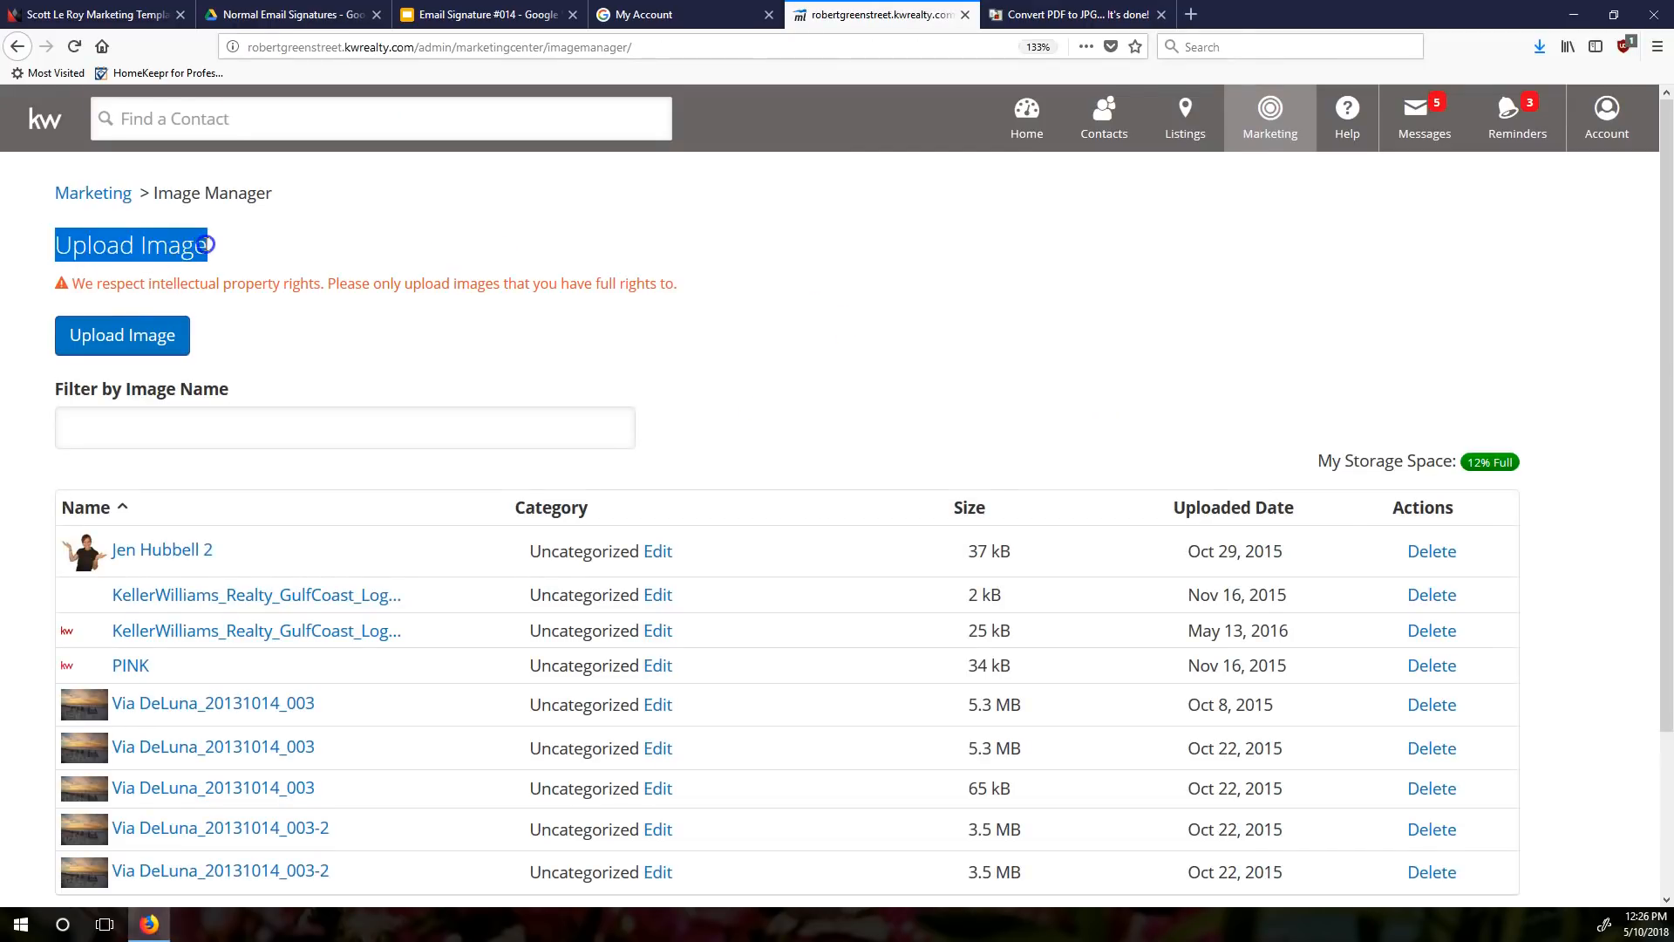
# Upload Email Signature #014-page-001.jpg from Downloads to the Image Manager
pyautogui.click(144, 347)
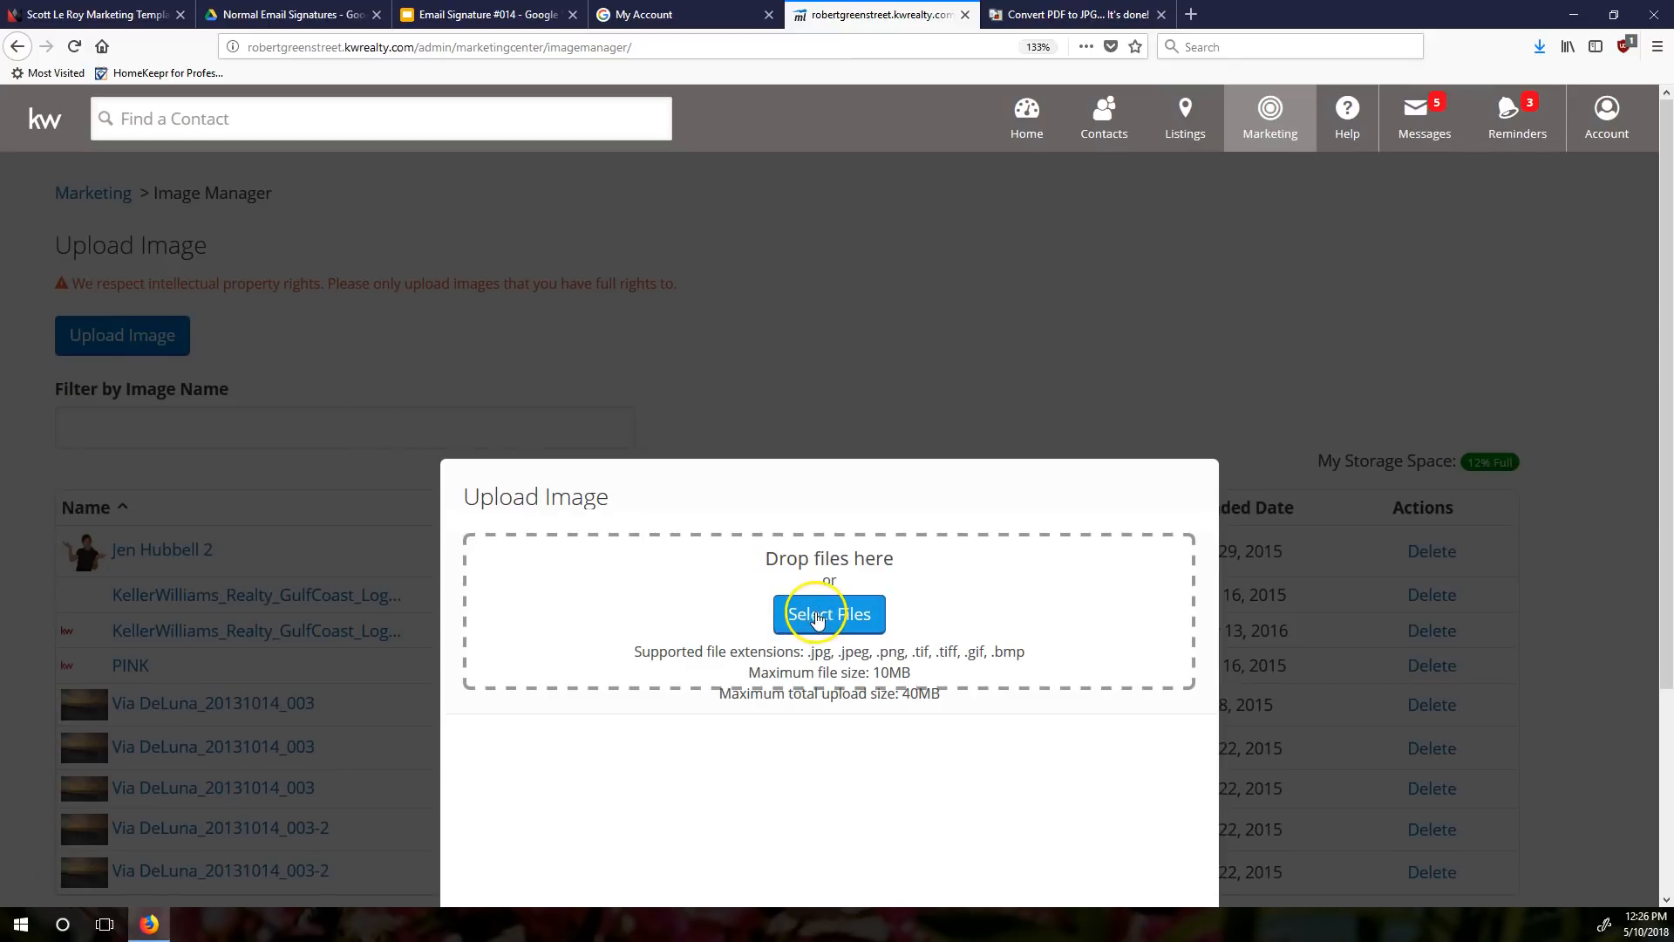
pyautogui.scroll(-3, 855, 523)
pyautogui.click(851, 394)
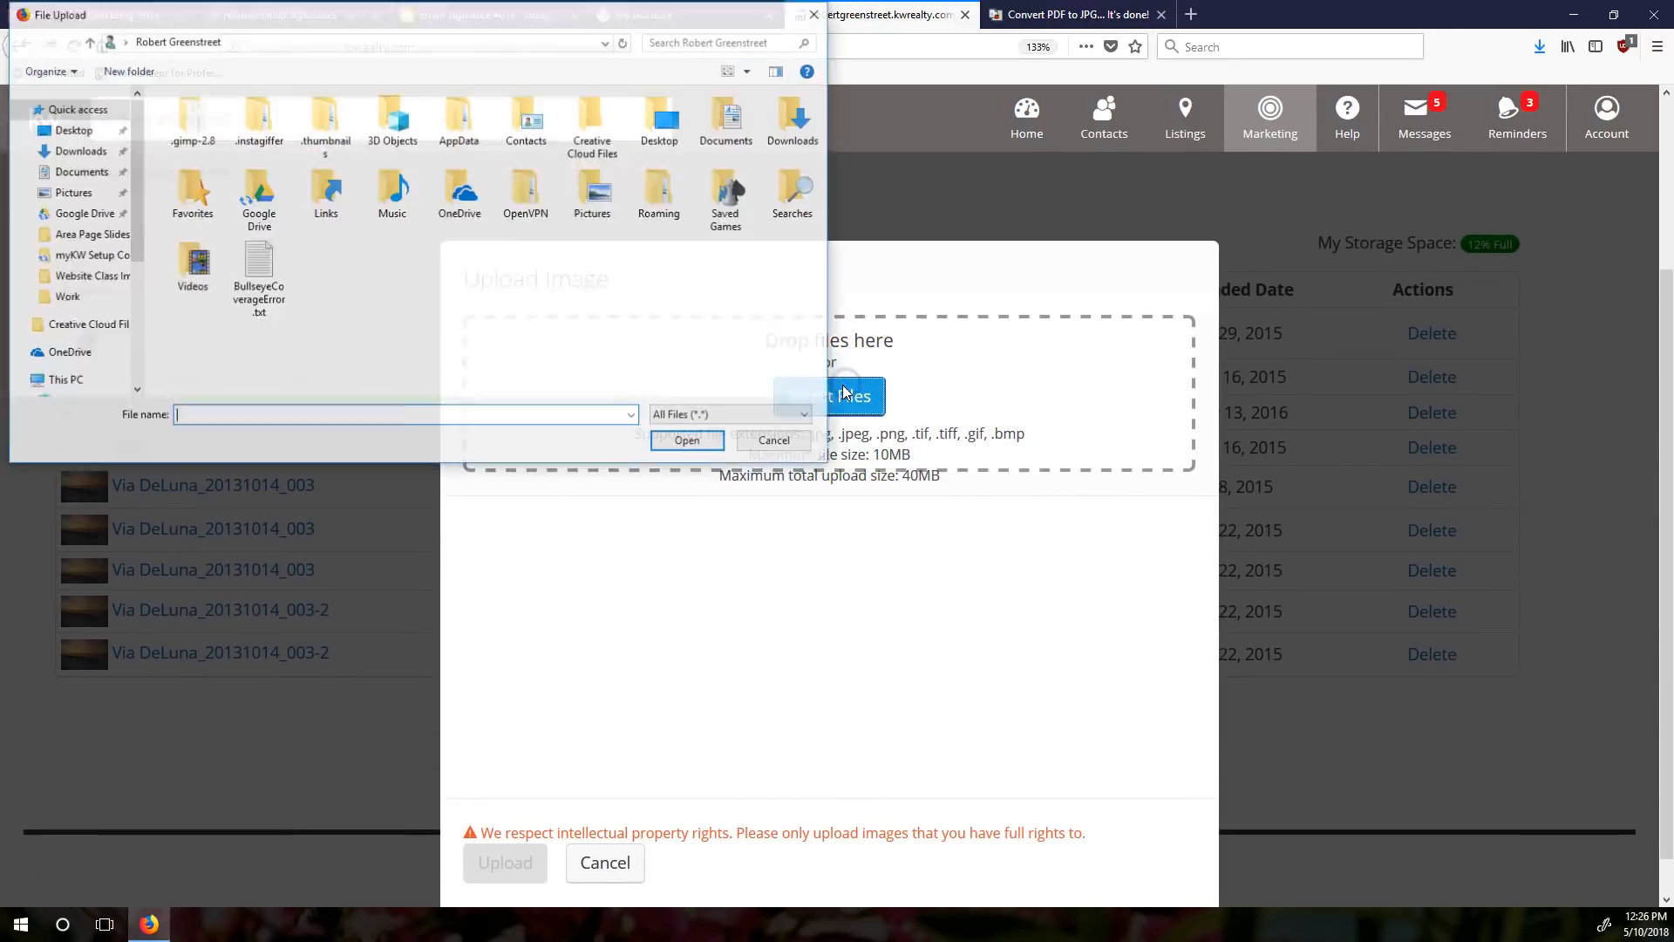
pyautogui.click(77, 150)
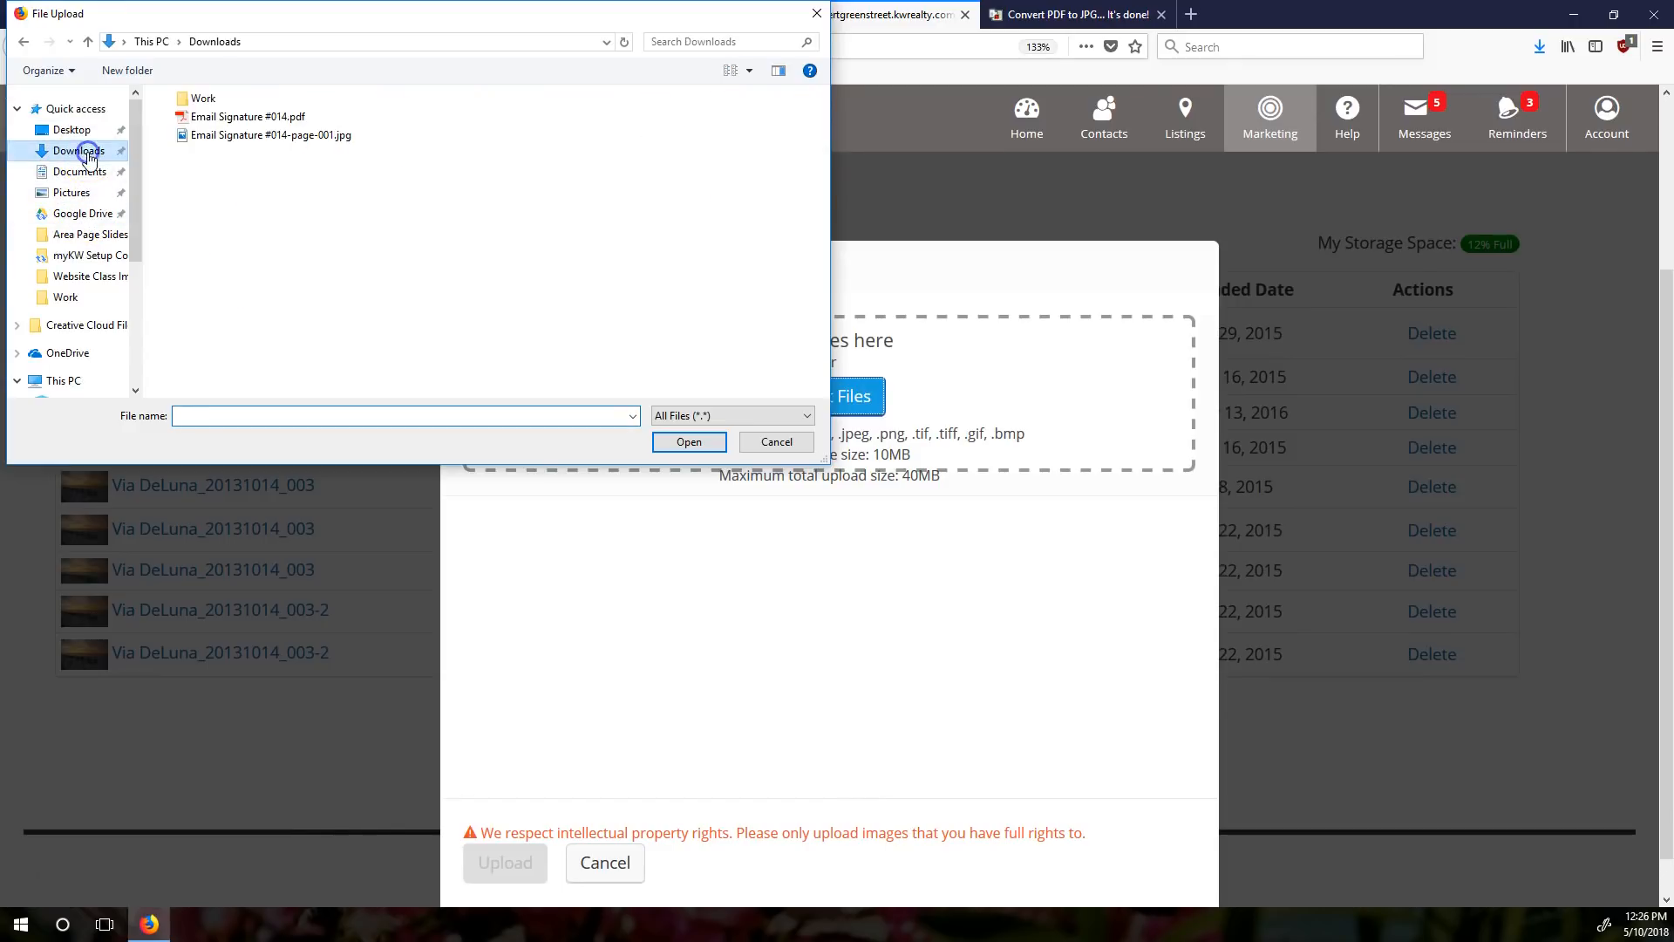
pyautogui.click(336, 140)
pyautogui.click(319, 140)
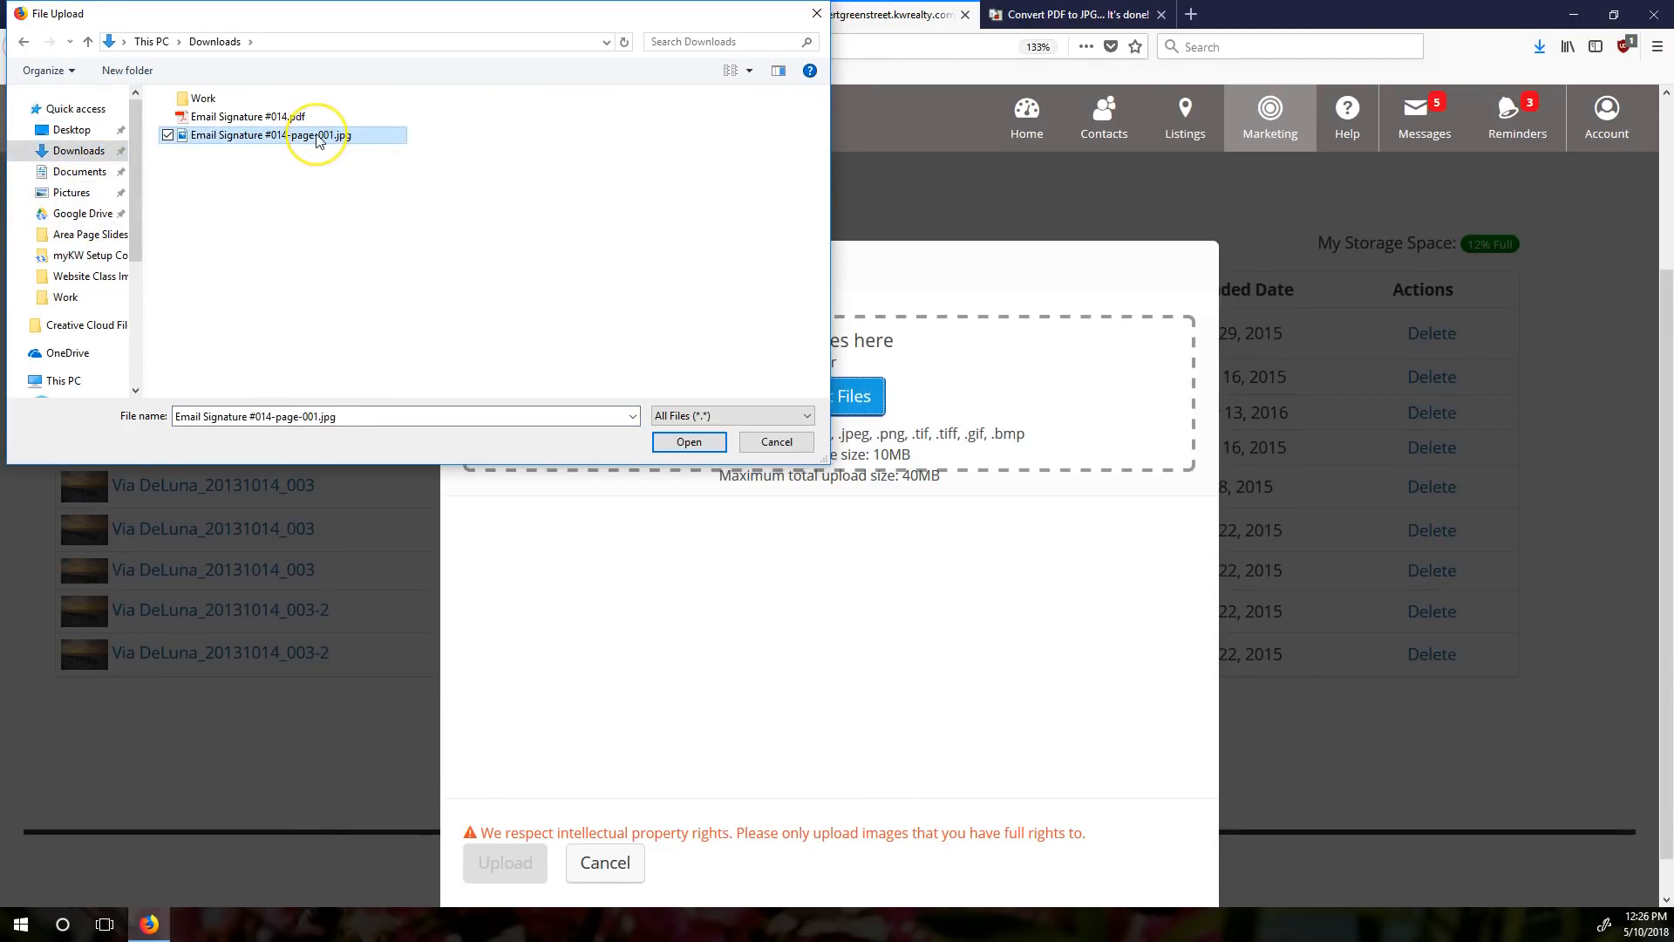
pyautogui.click(689, 441)
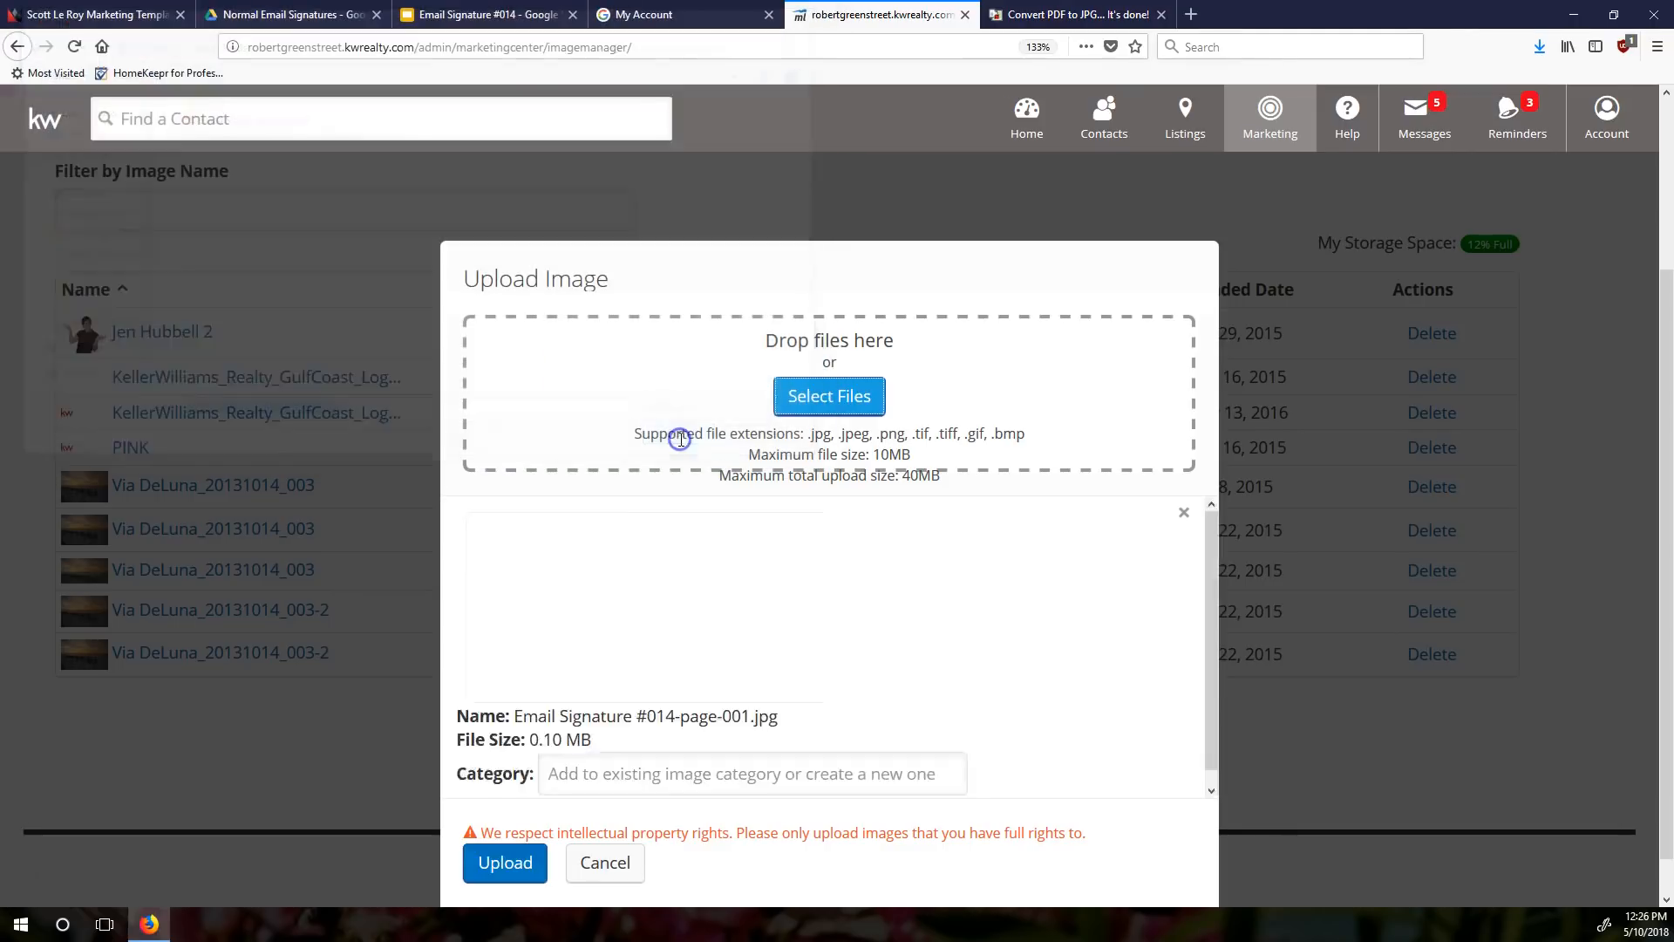
pyautogui.click(517, 856)
pyautogui.click(520, 871)
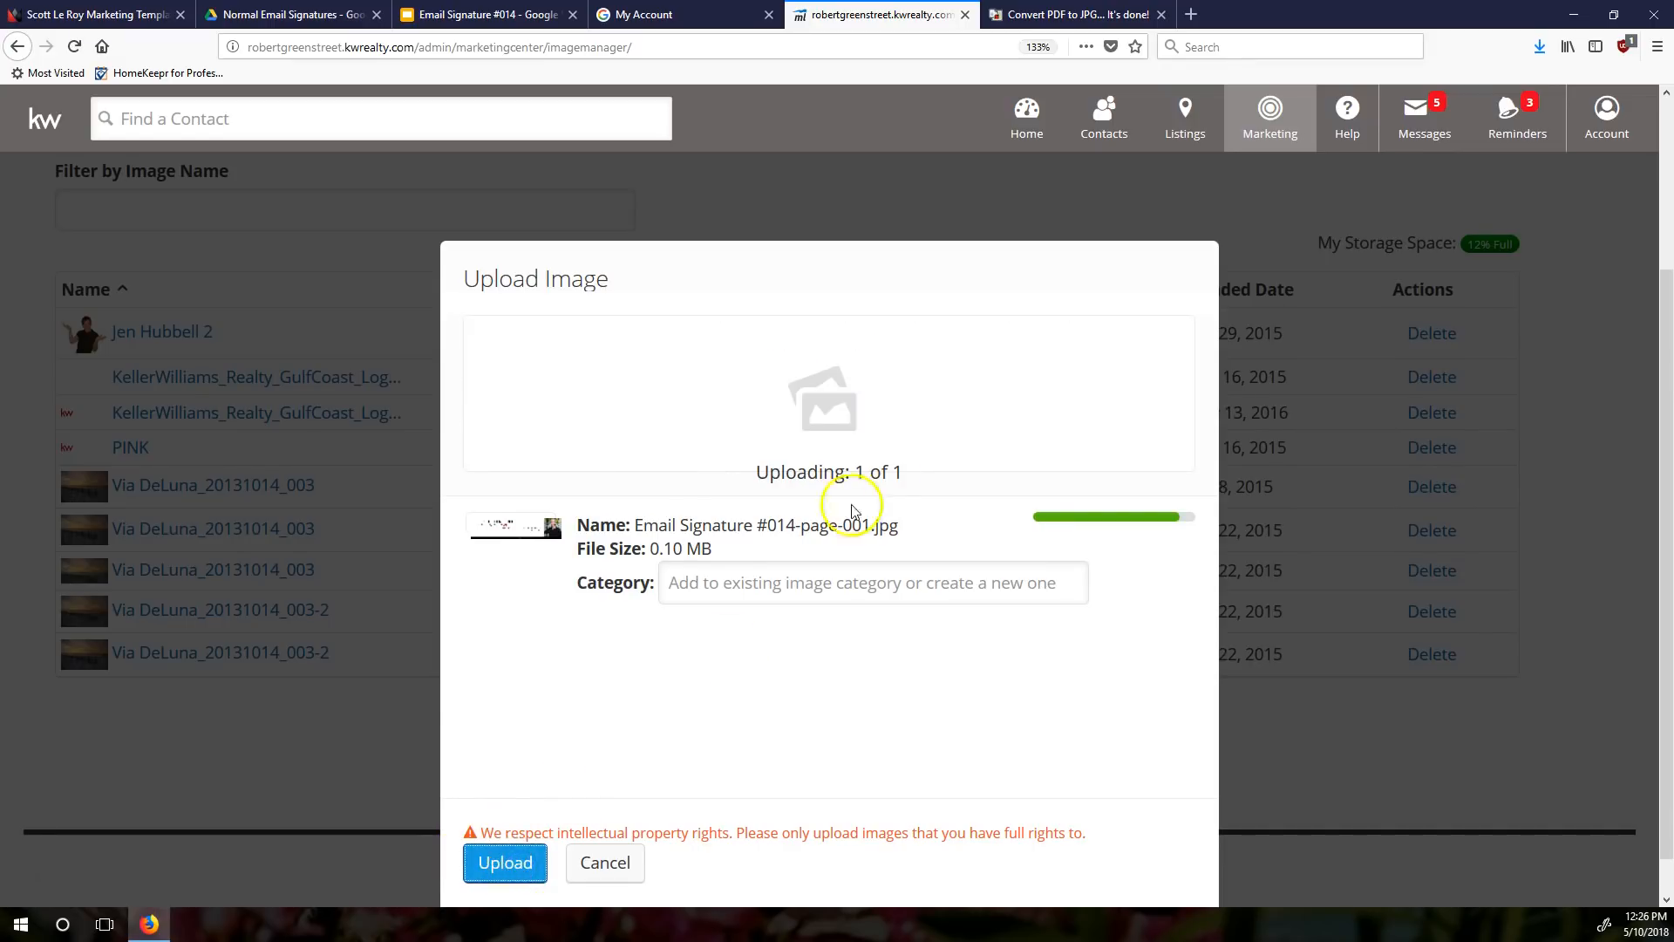
pyautogui.moveTo(1084, 456); pyautogui.dragTo(1205, 465)
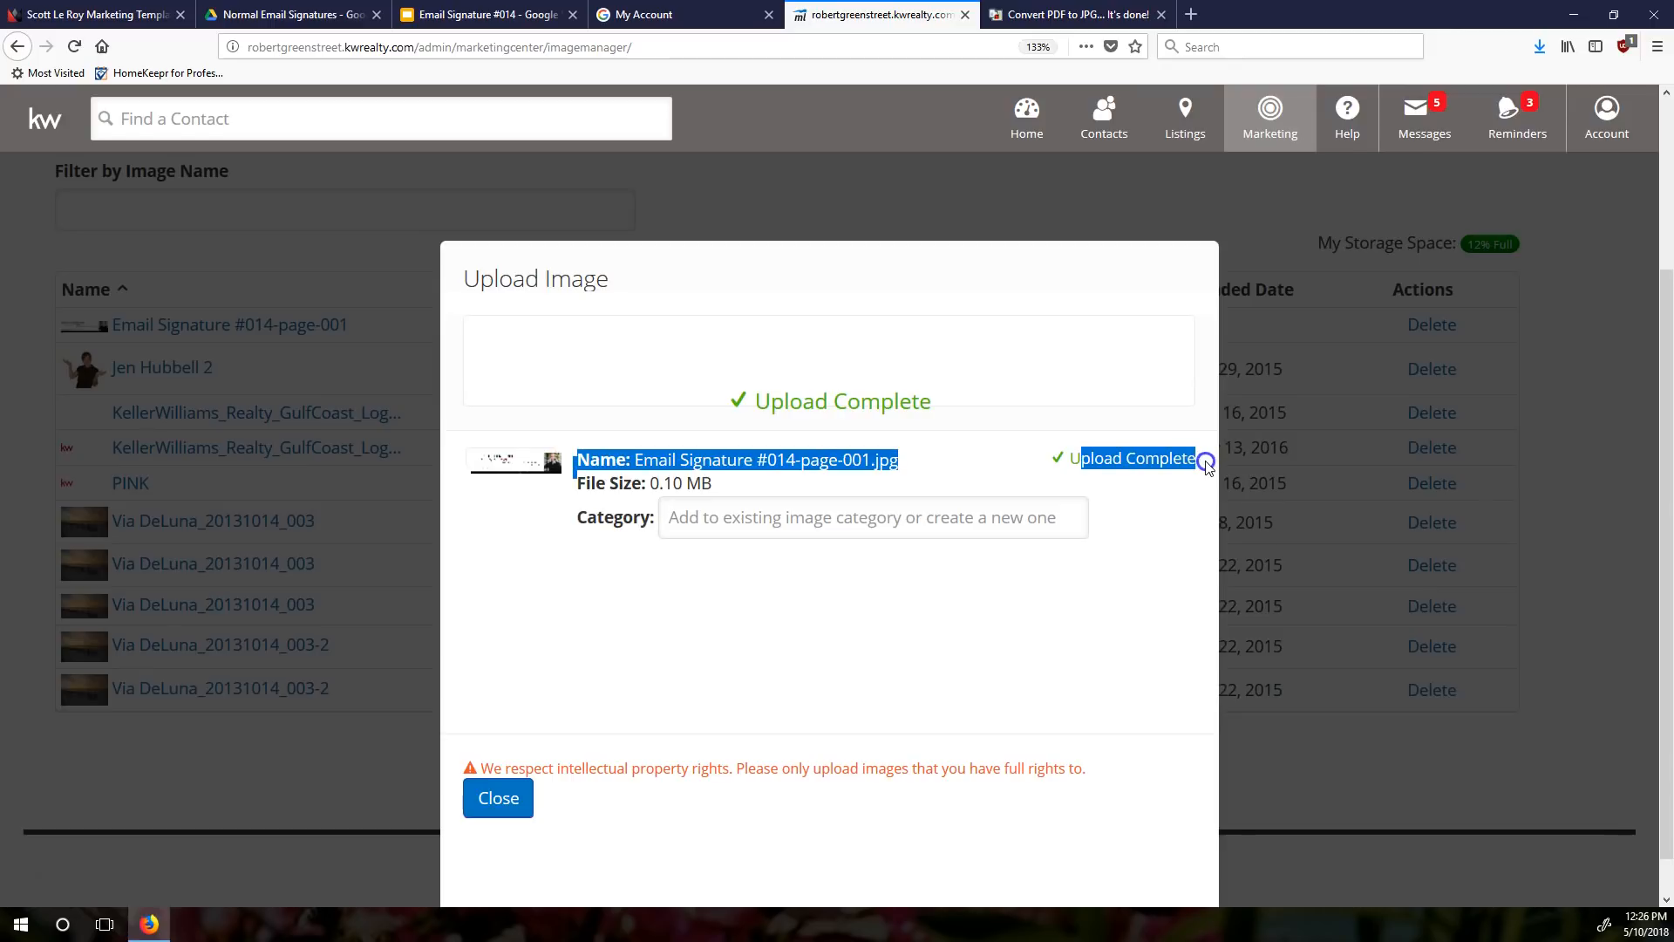
pyautogui.click(498, 797)
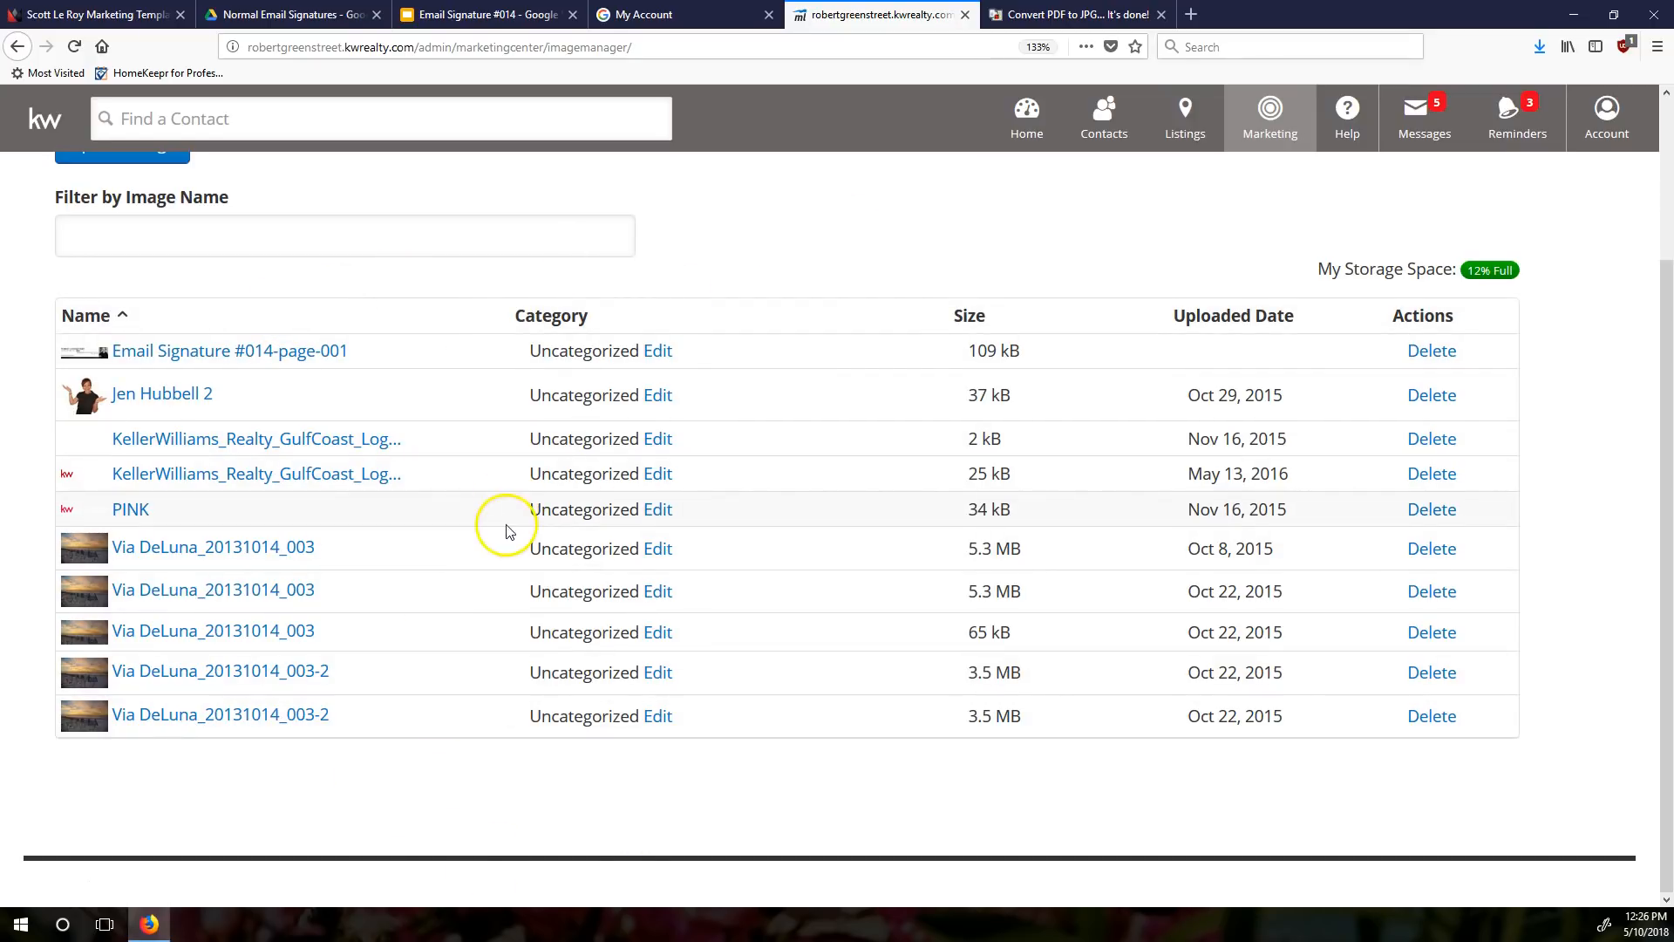
# Sort the image list by Uploaded Date, newest first
pyautogui.click(1236, 320)
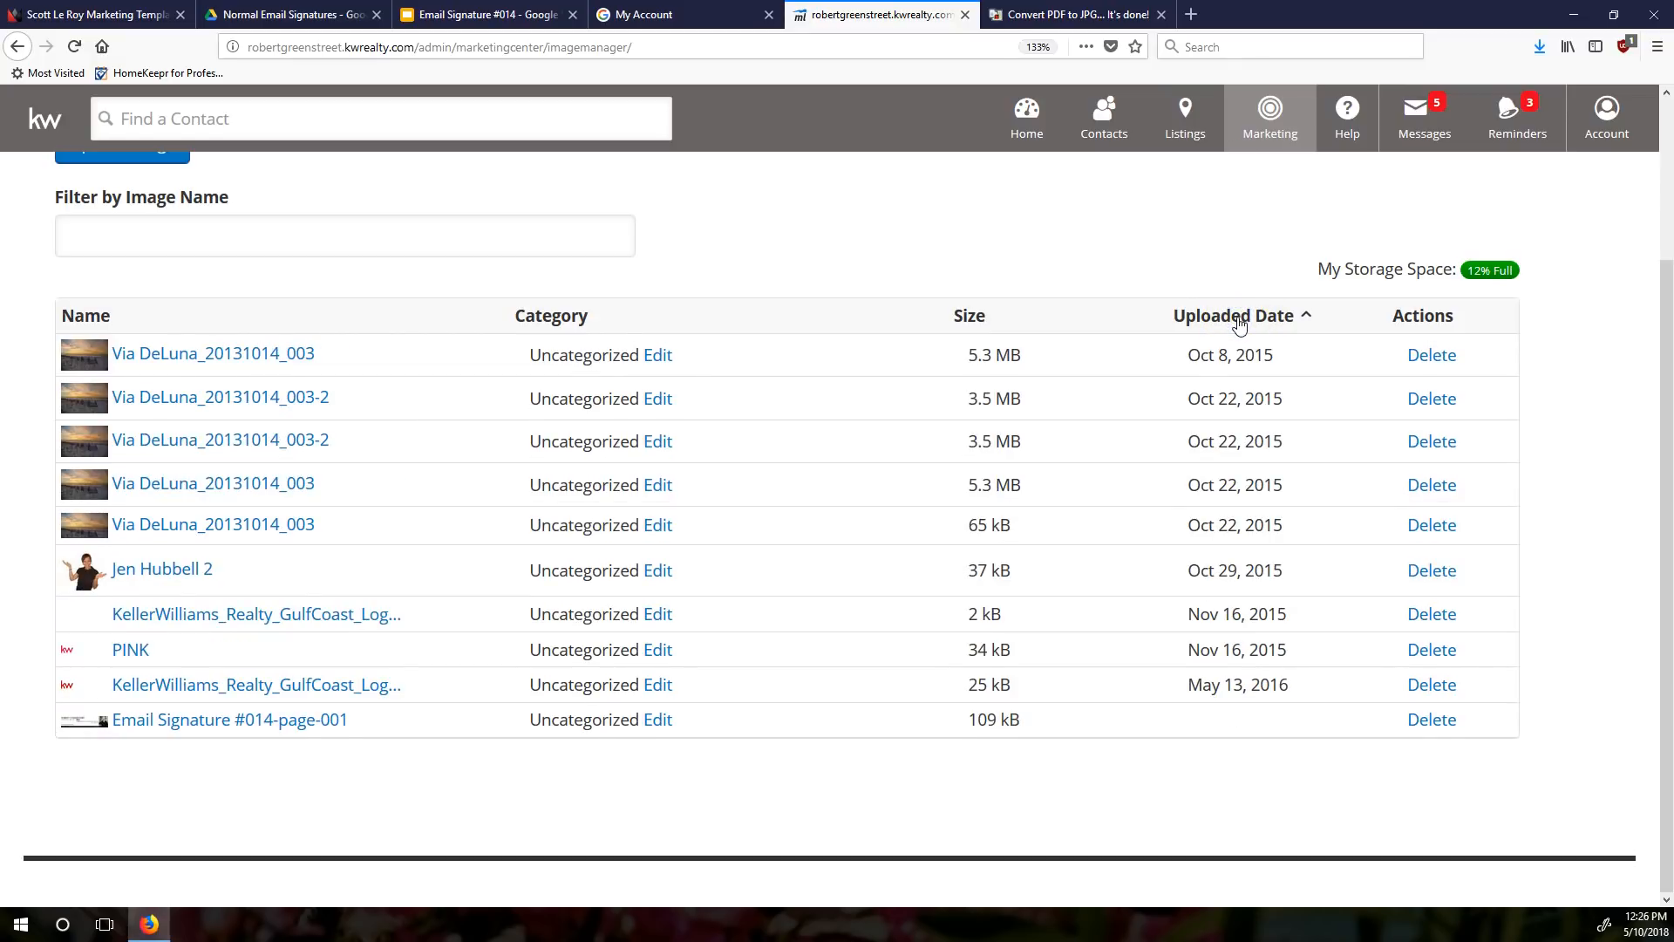
pyautogui.click(1238, 319)
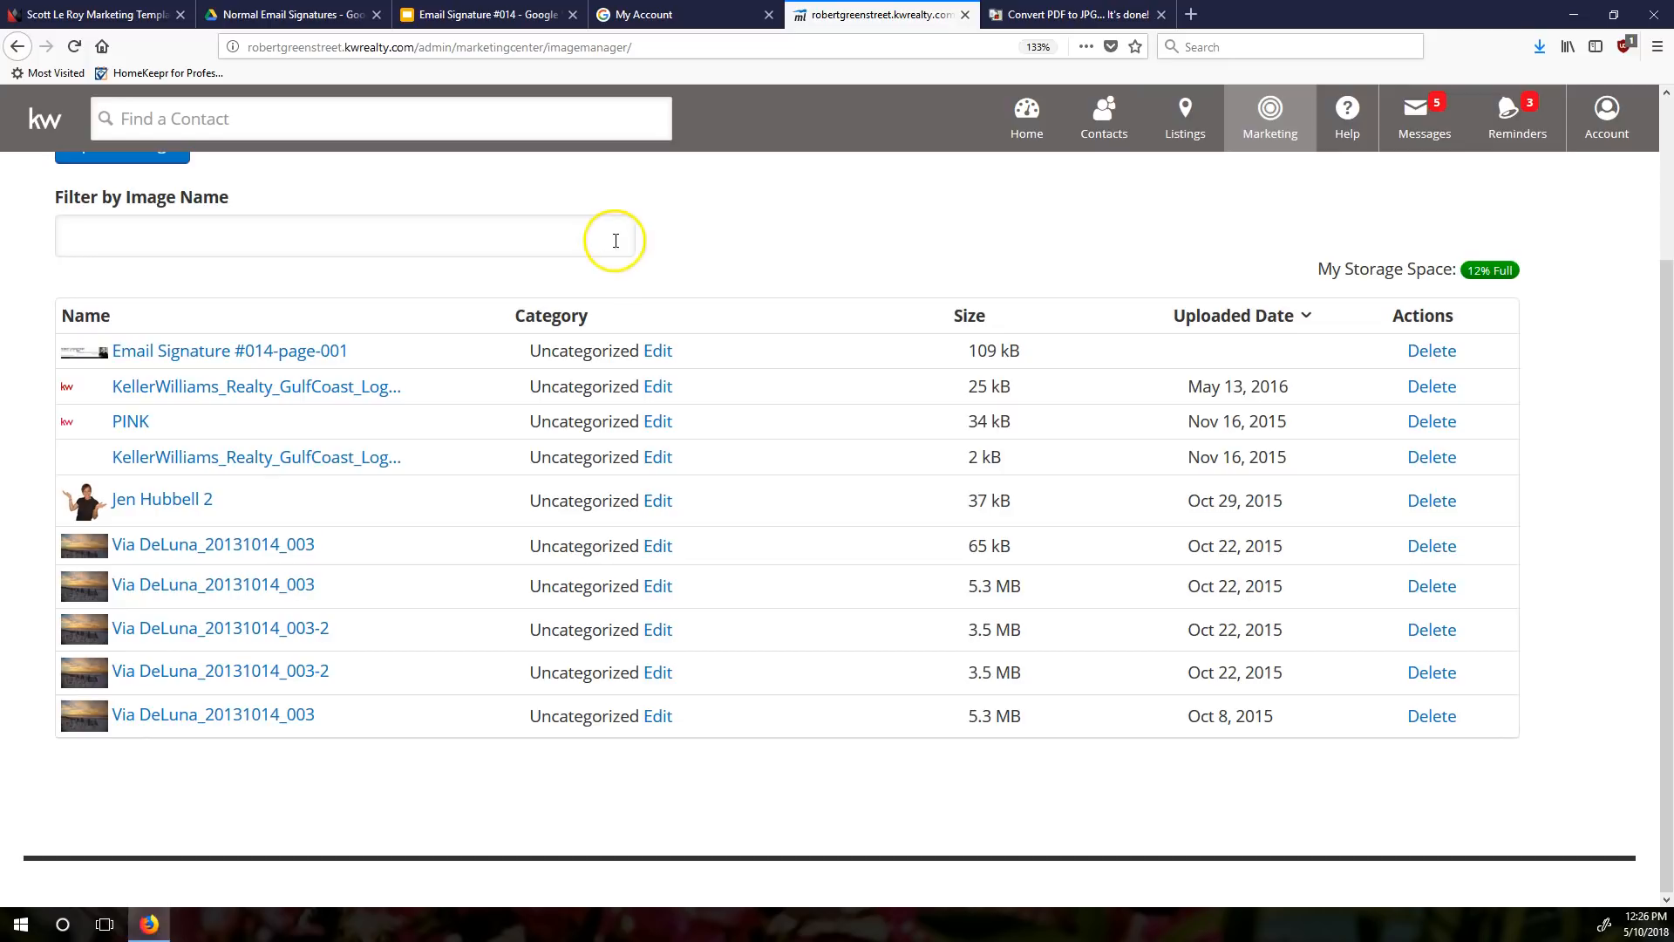
pyautogui.click(173, 355)
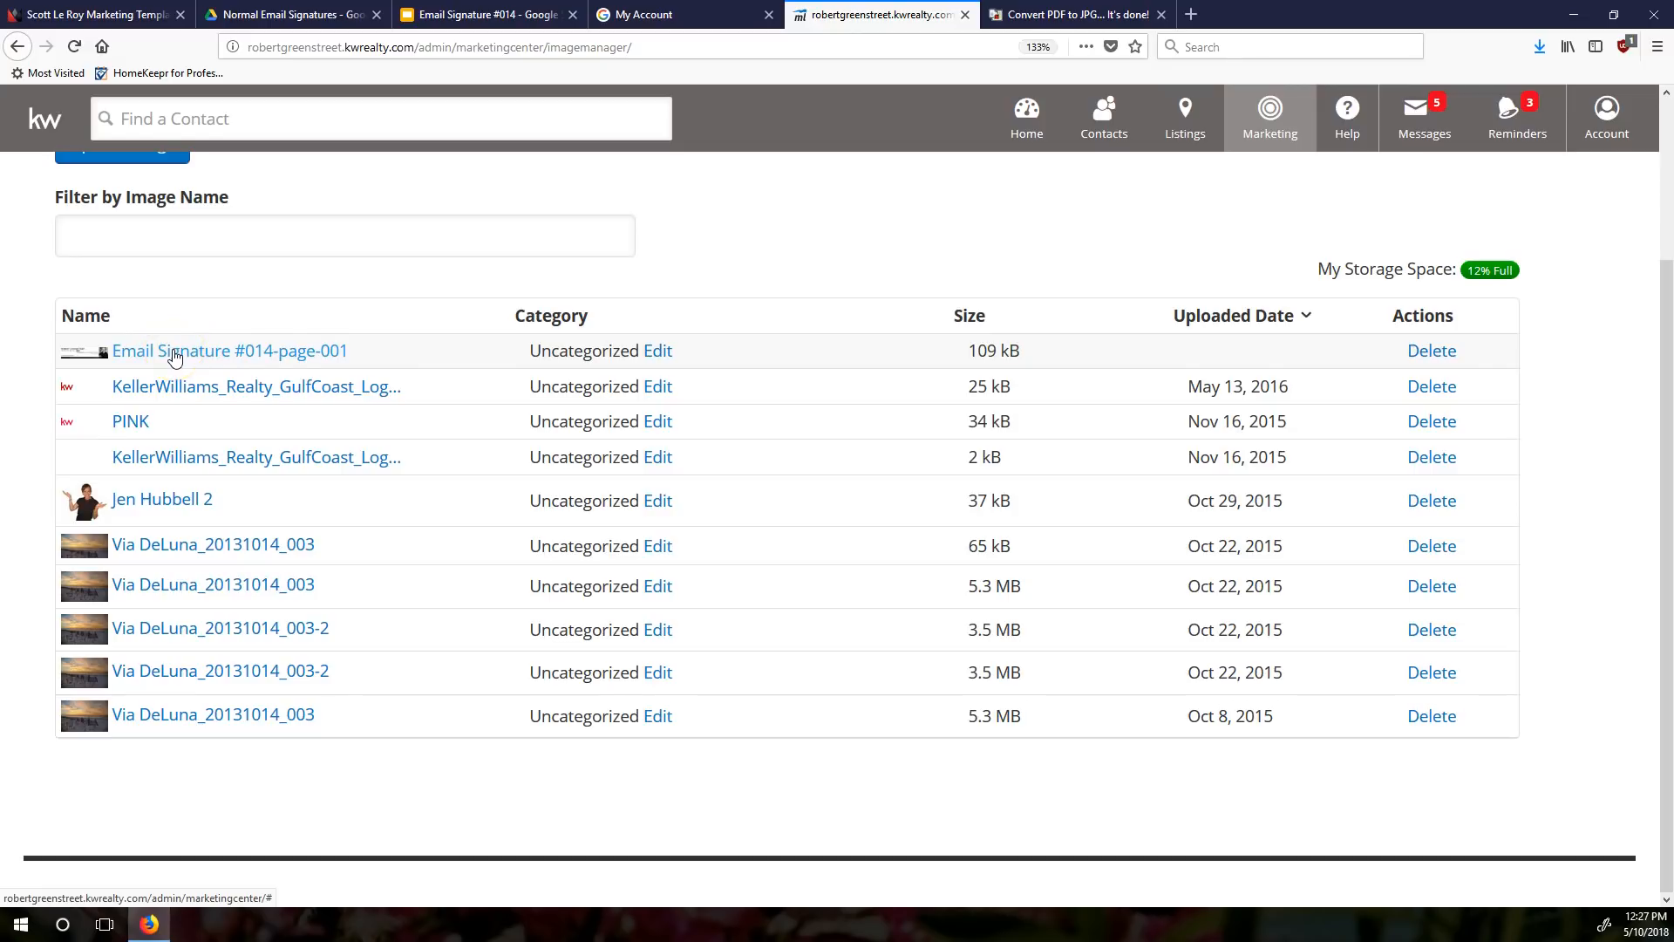
pyautogui.click(174, 355)
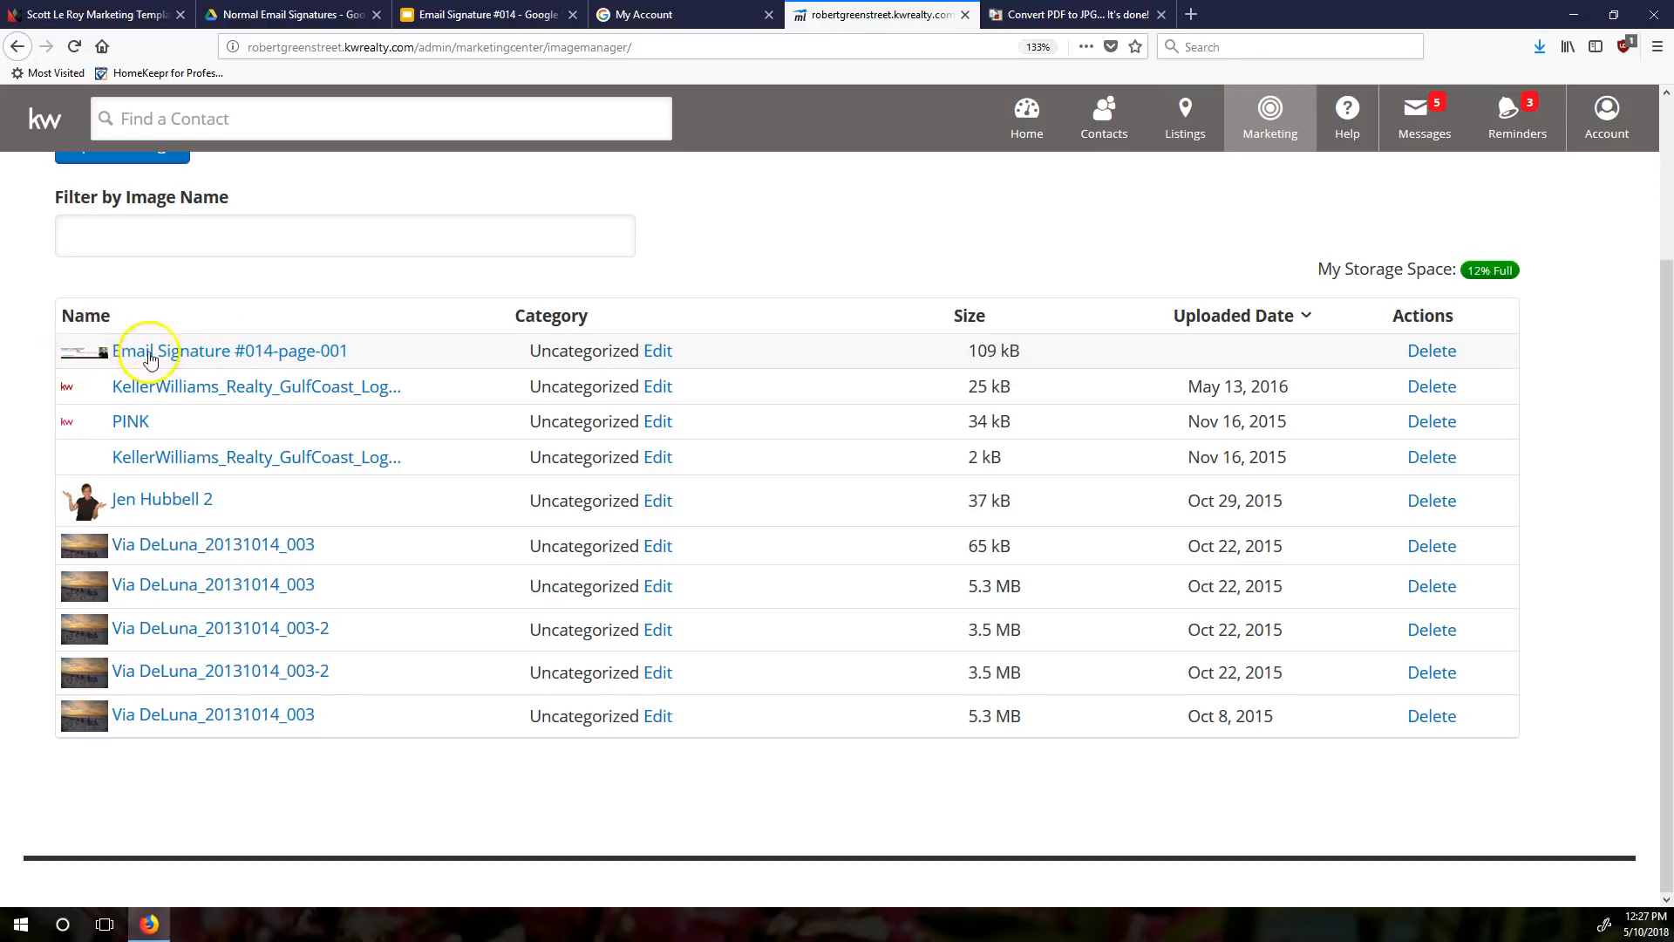
# Preview the Email Signature #014-page-001 image and copy its image location
pyautogui.click(170, 352)
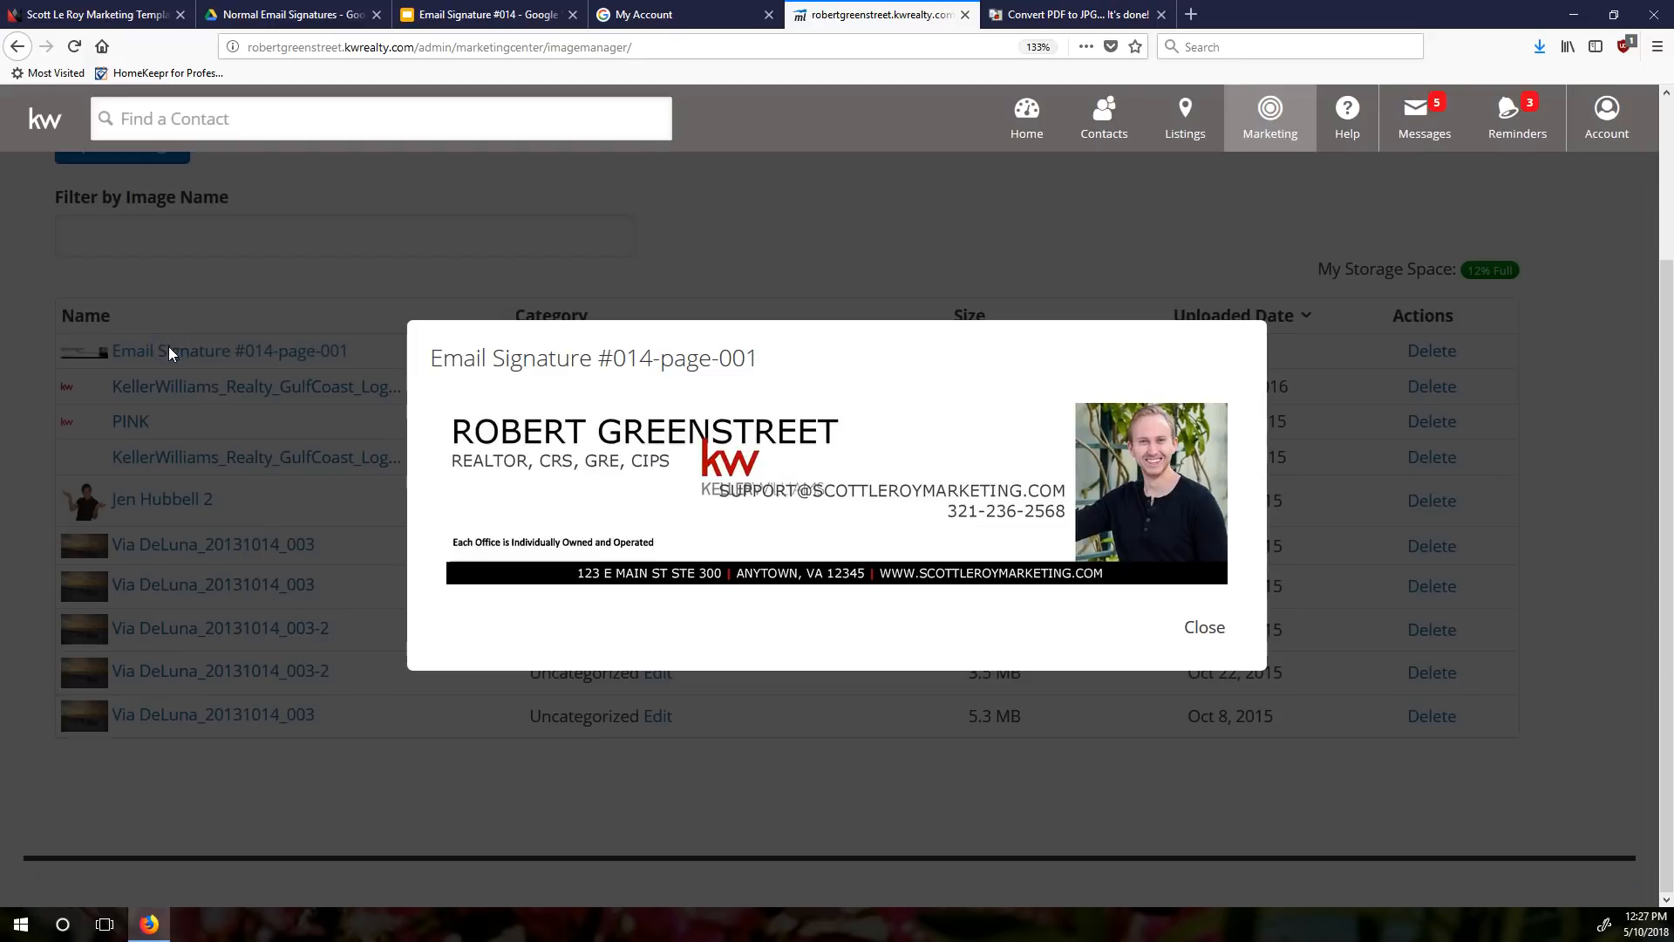
pyautogui.rightClick(649, 495)
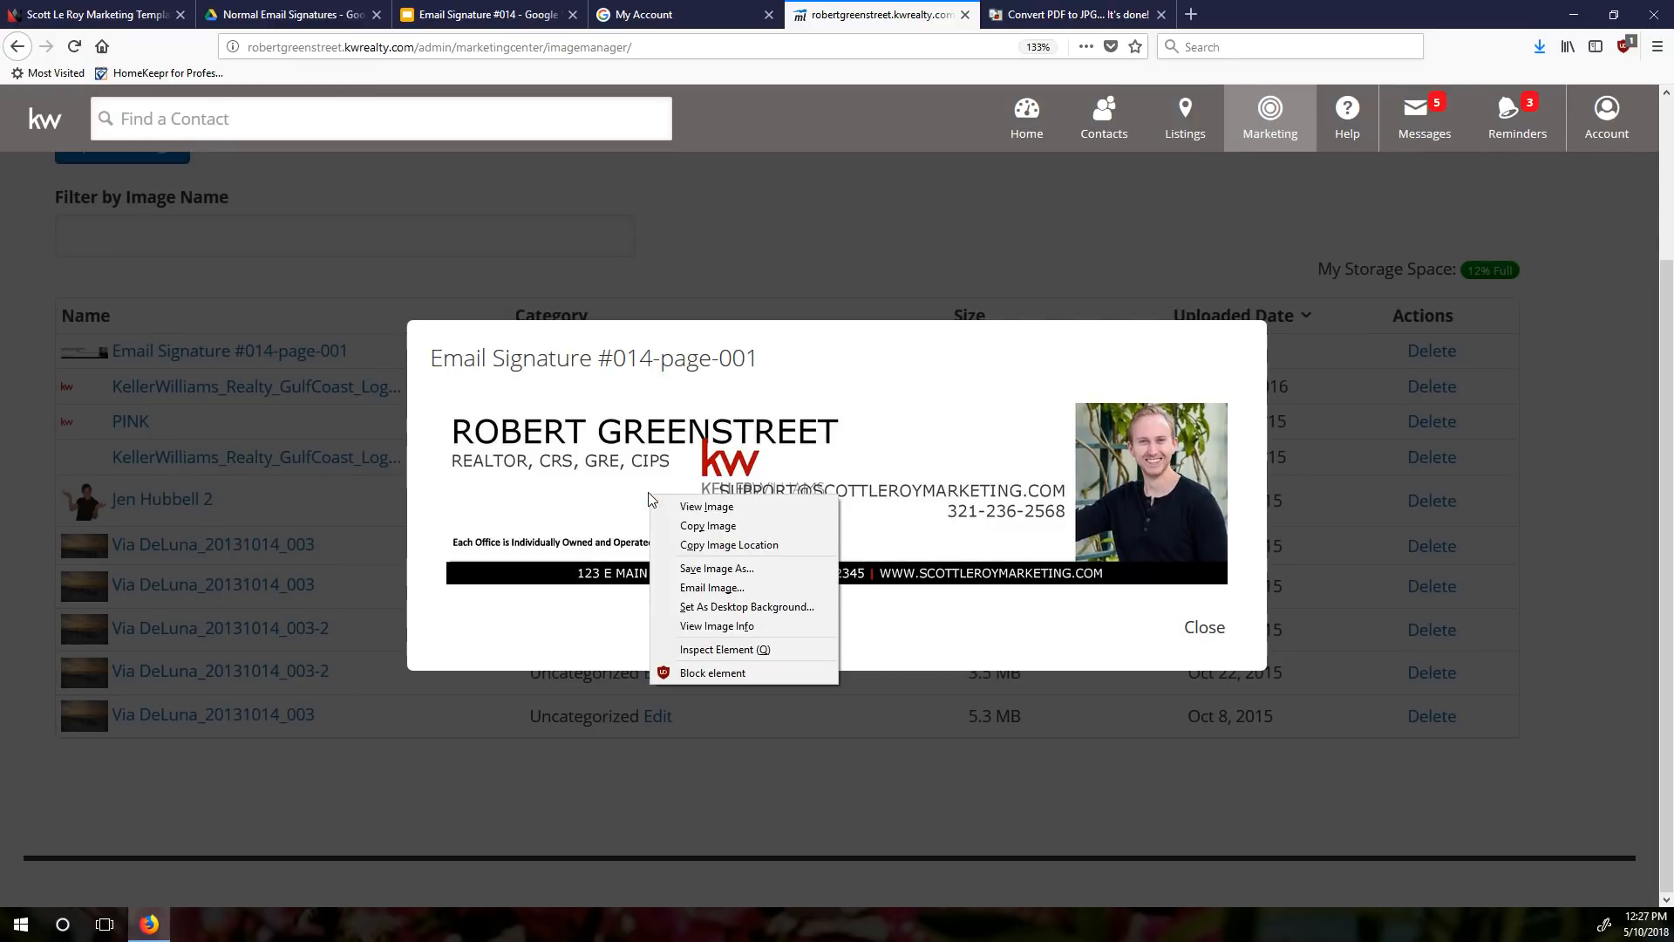
pyautogui.click(713, 535)
pyautogui.click(731, 546)
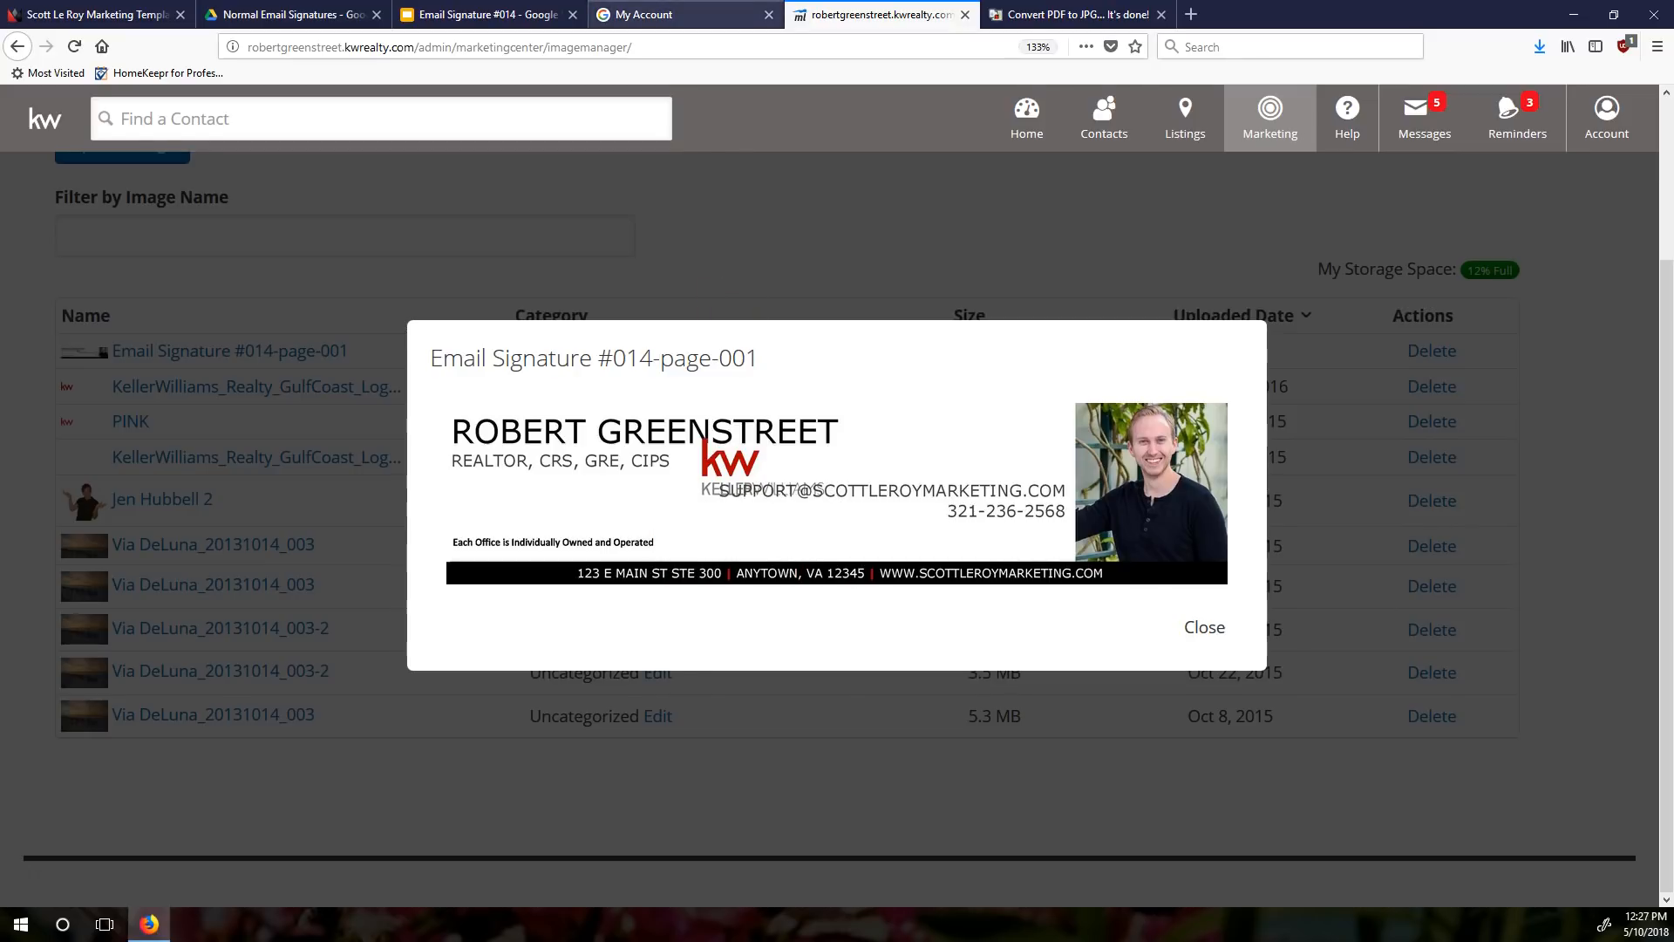
# Go from the Google Account page to gmail.com in the same tab
pyautogui.click(655, 15)
pyautogui.click(660, 45)
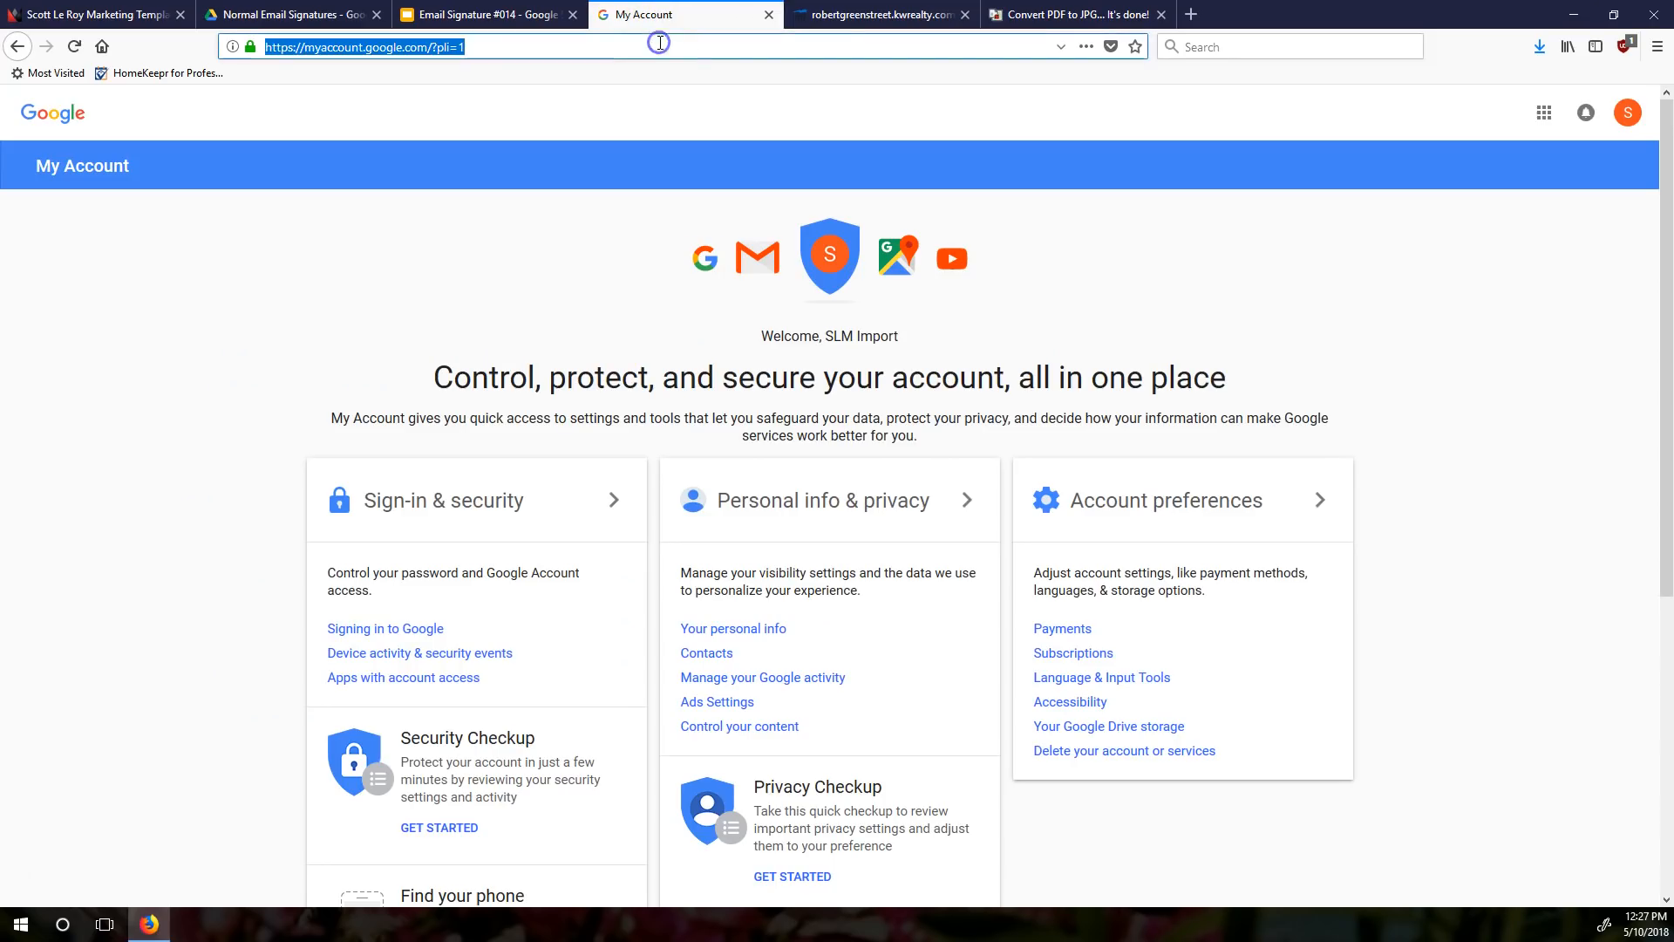
pyautogui.write('GMAIL.COM')
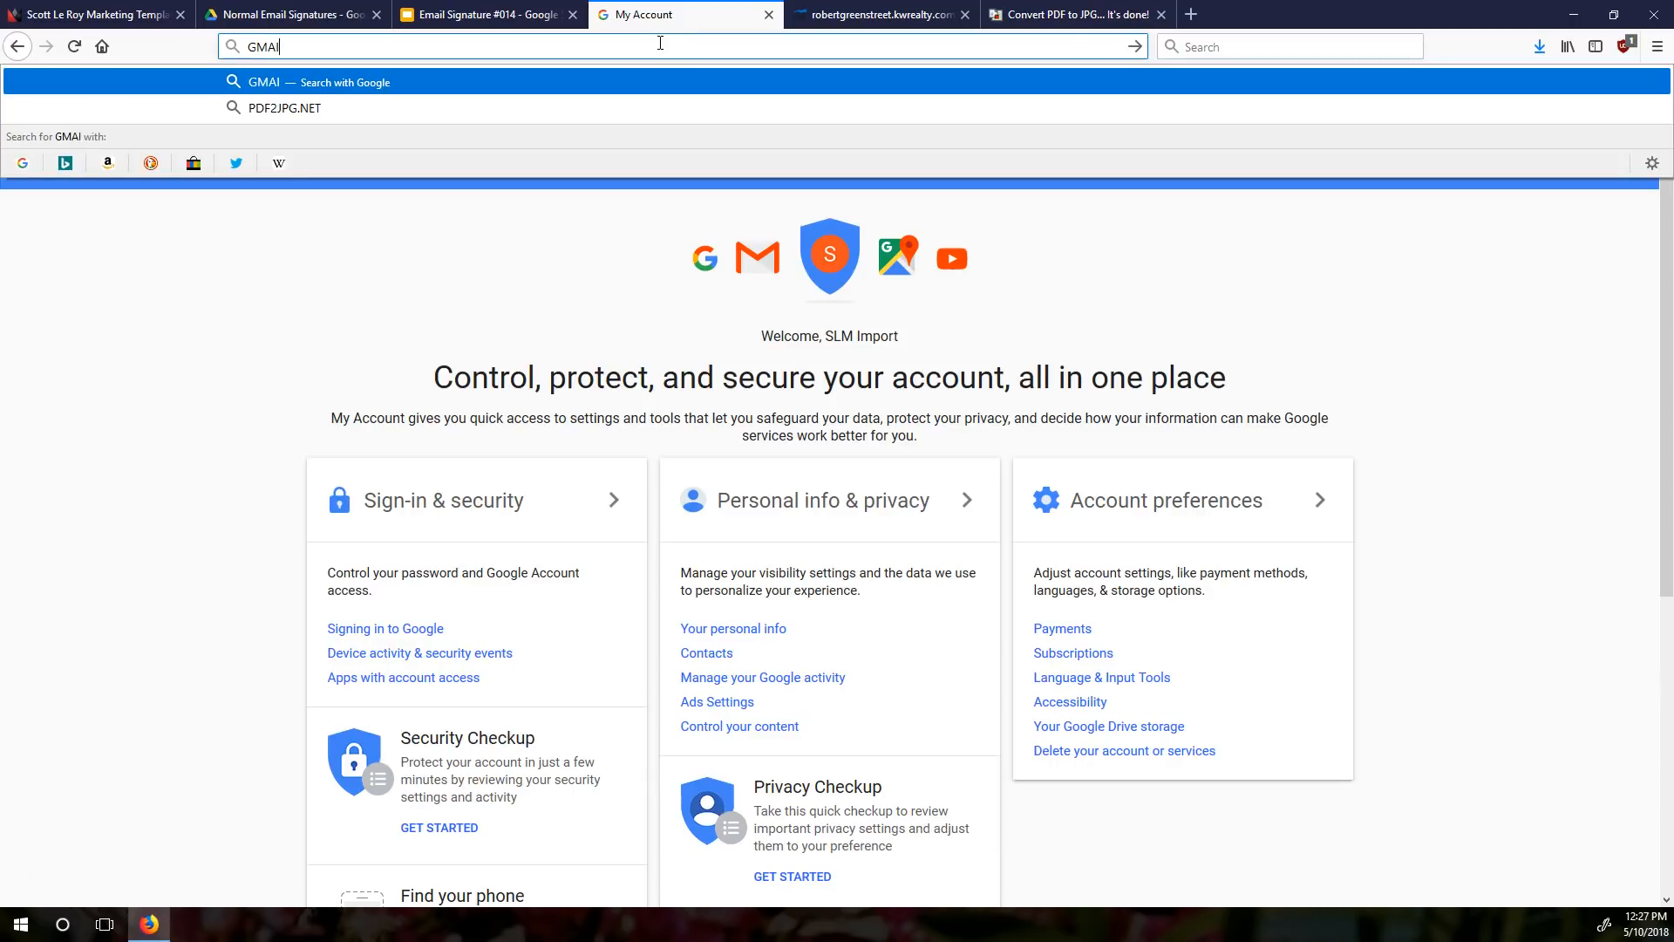
pyautogui.press('Return')
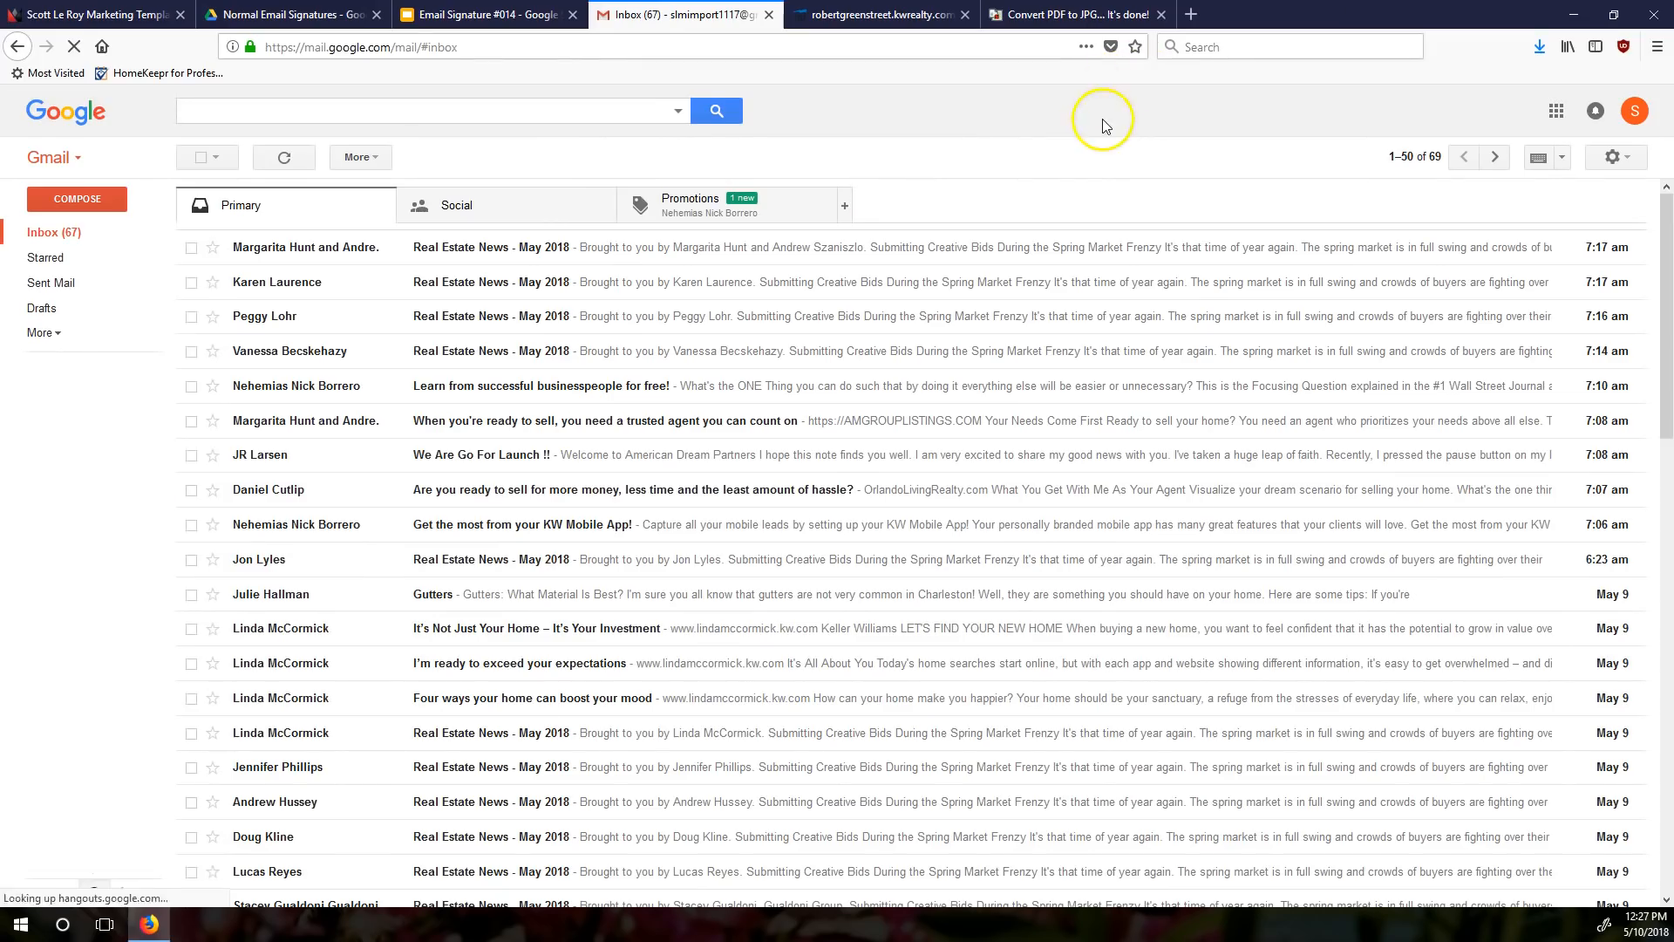
# Zoom in on Gmail and choose Settings from the gear menu
pyautogui.hotkey('ctrl', '+')
pyautogui.hotkey('ctrl', '+')
pyautogui.hotkey('ctrl', '+')
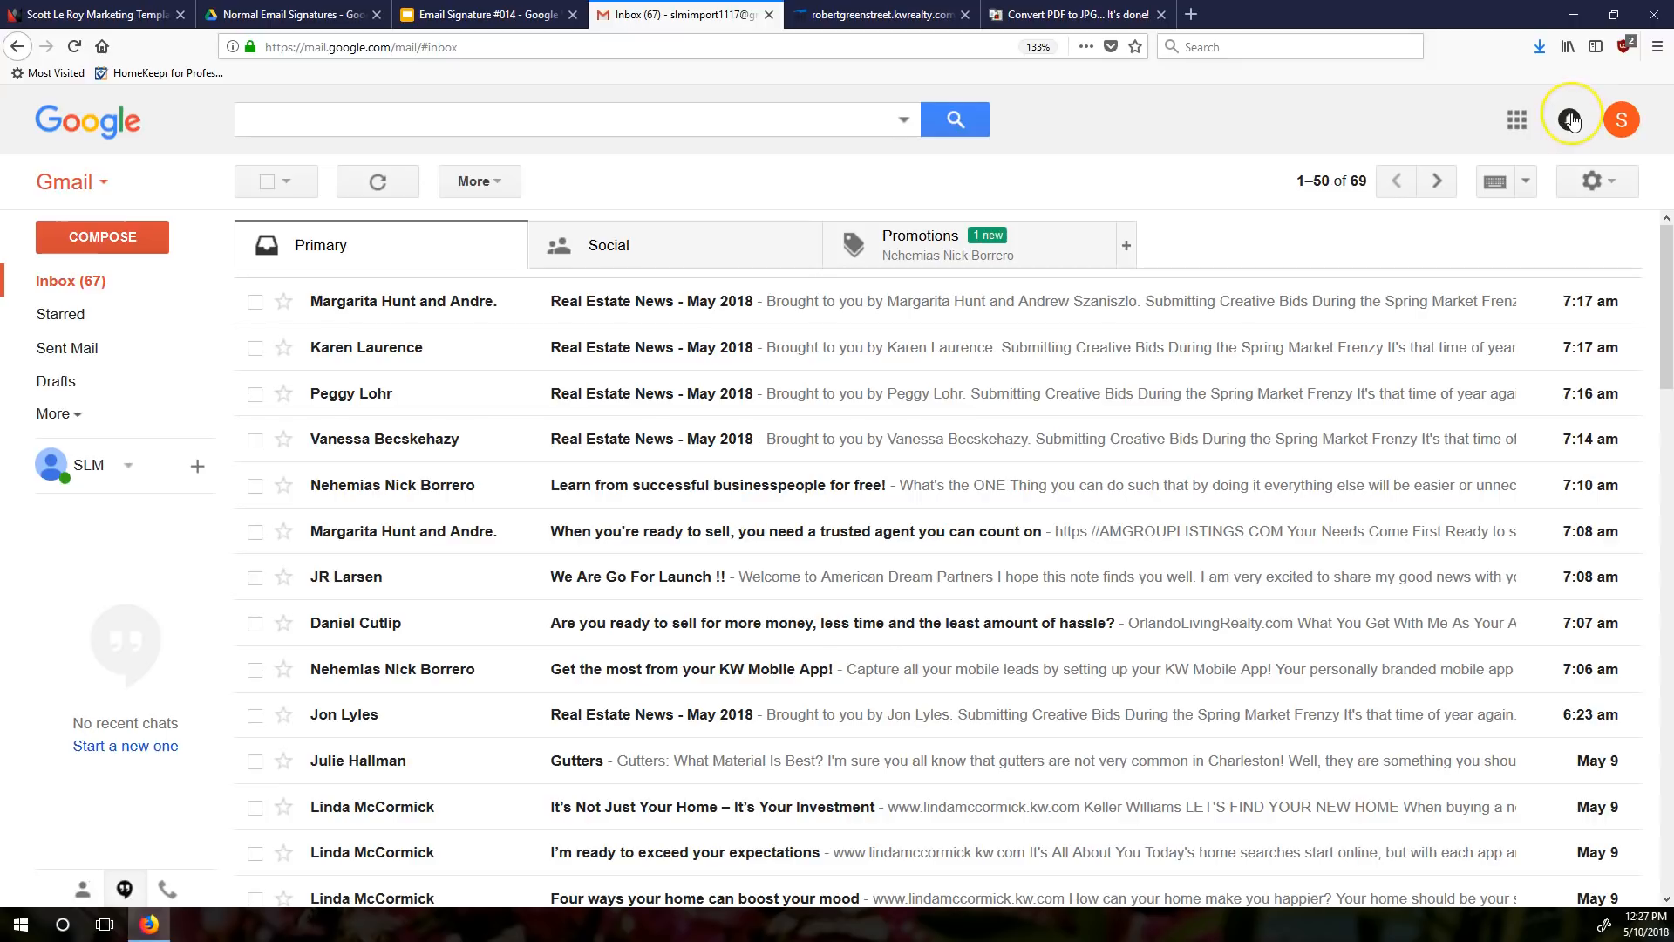
pyautogui.click(1591, 181)
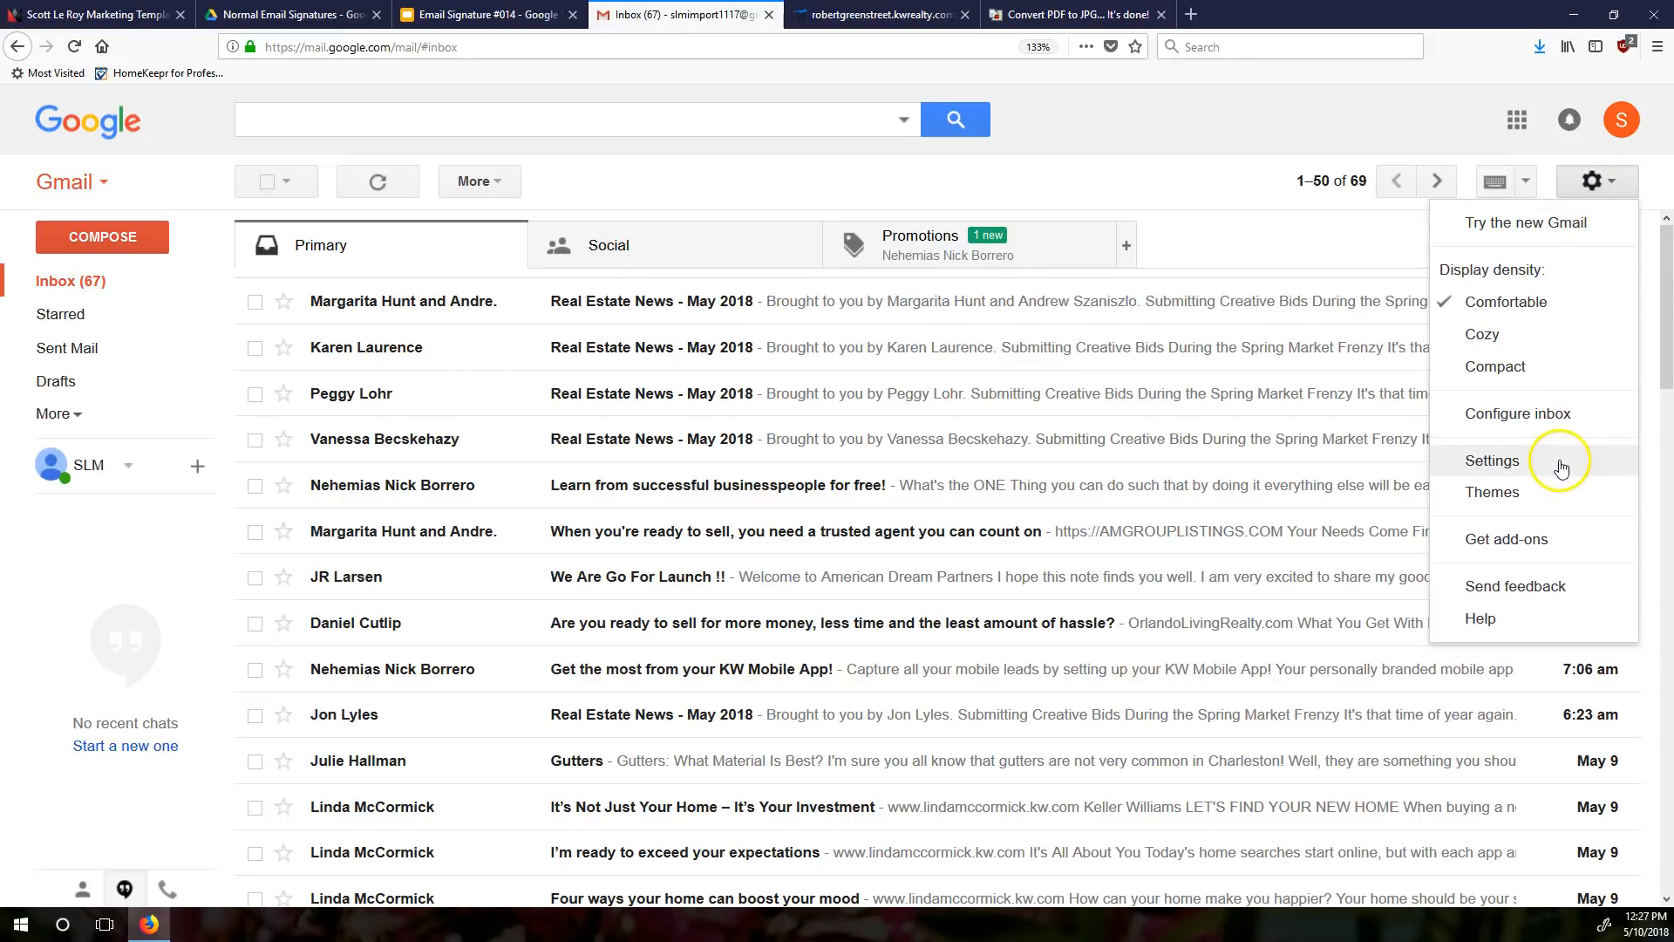
pyautogui.click(1514, 462)
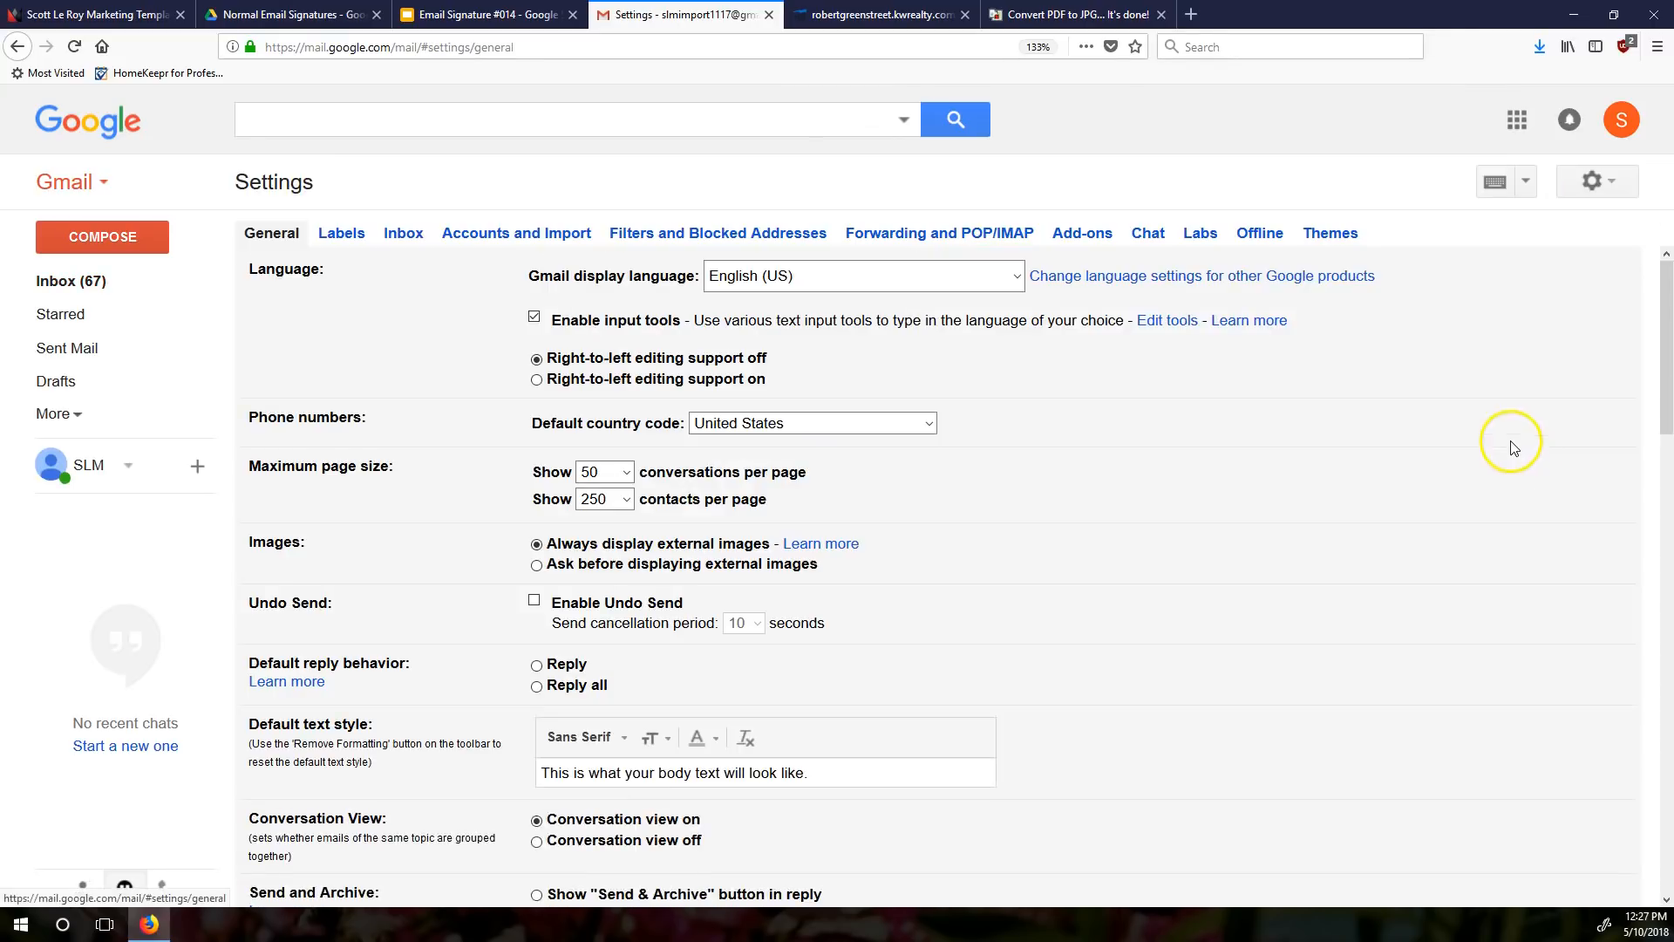
# Find the Signature section and place the cursor in its empty signature editor
pyautogui.middleClick(1064, 375)
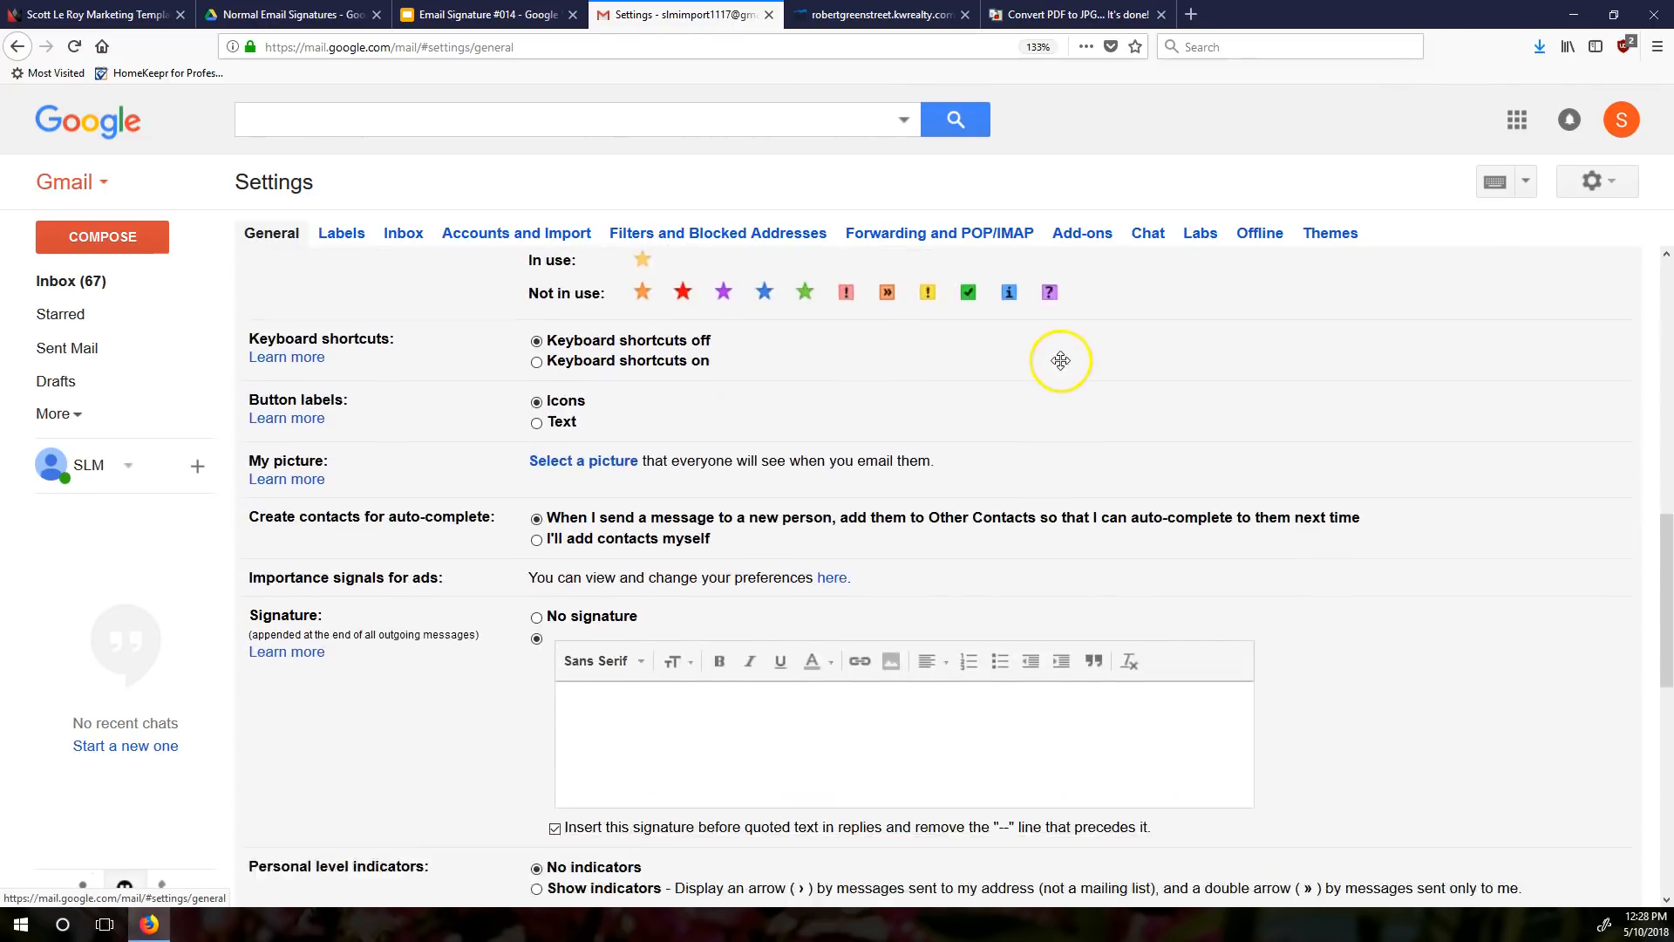
pyautogui.scroll(-3, 1060, 361)
pyautogui.scroll(1, 1061, 364)
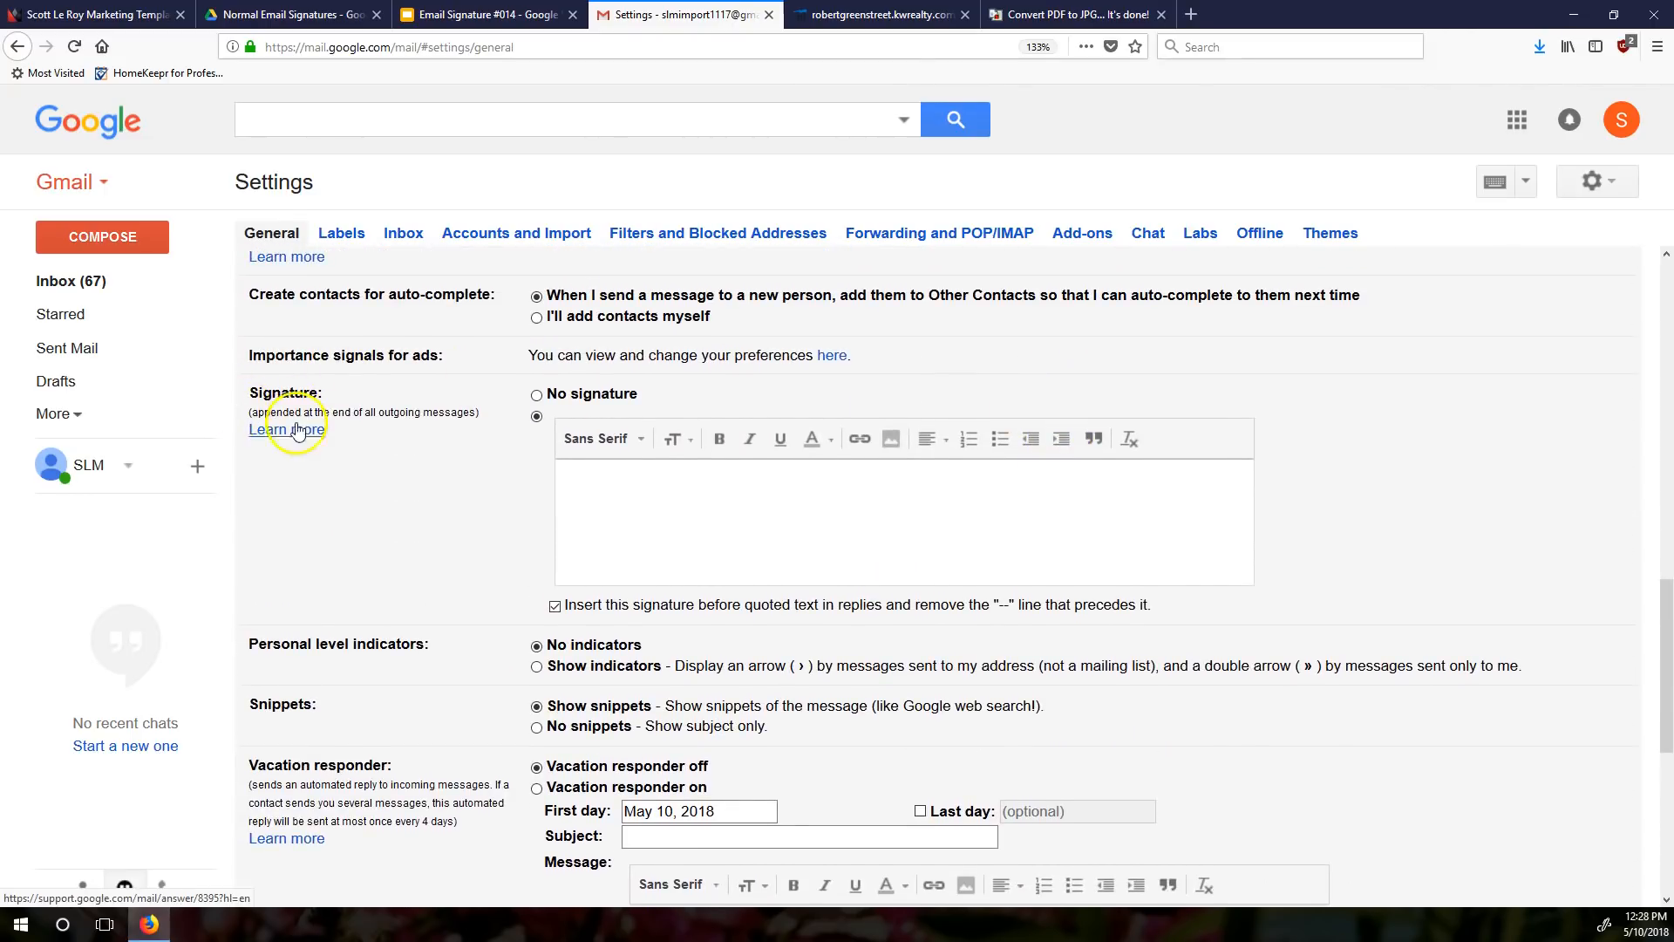
pyautogui.moveTo(325, 392); pyautogui.dragTo(240, 392)
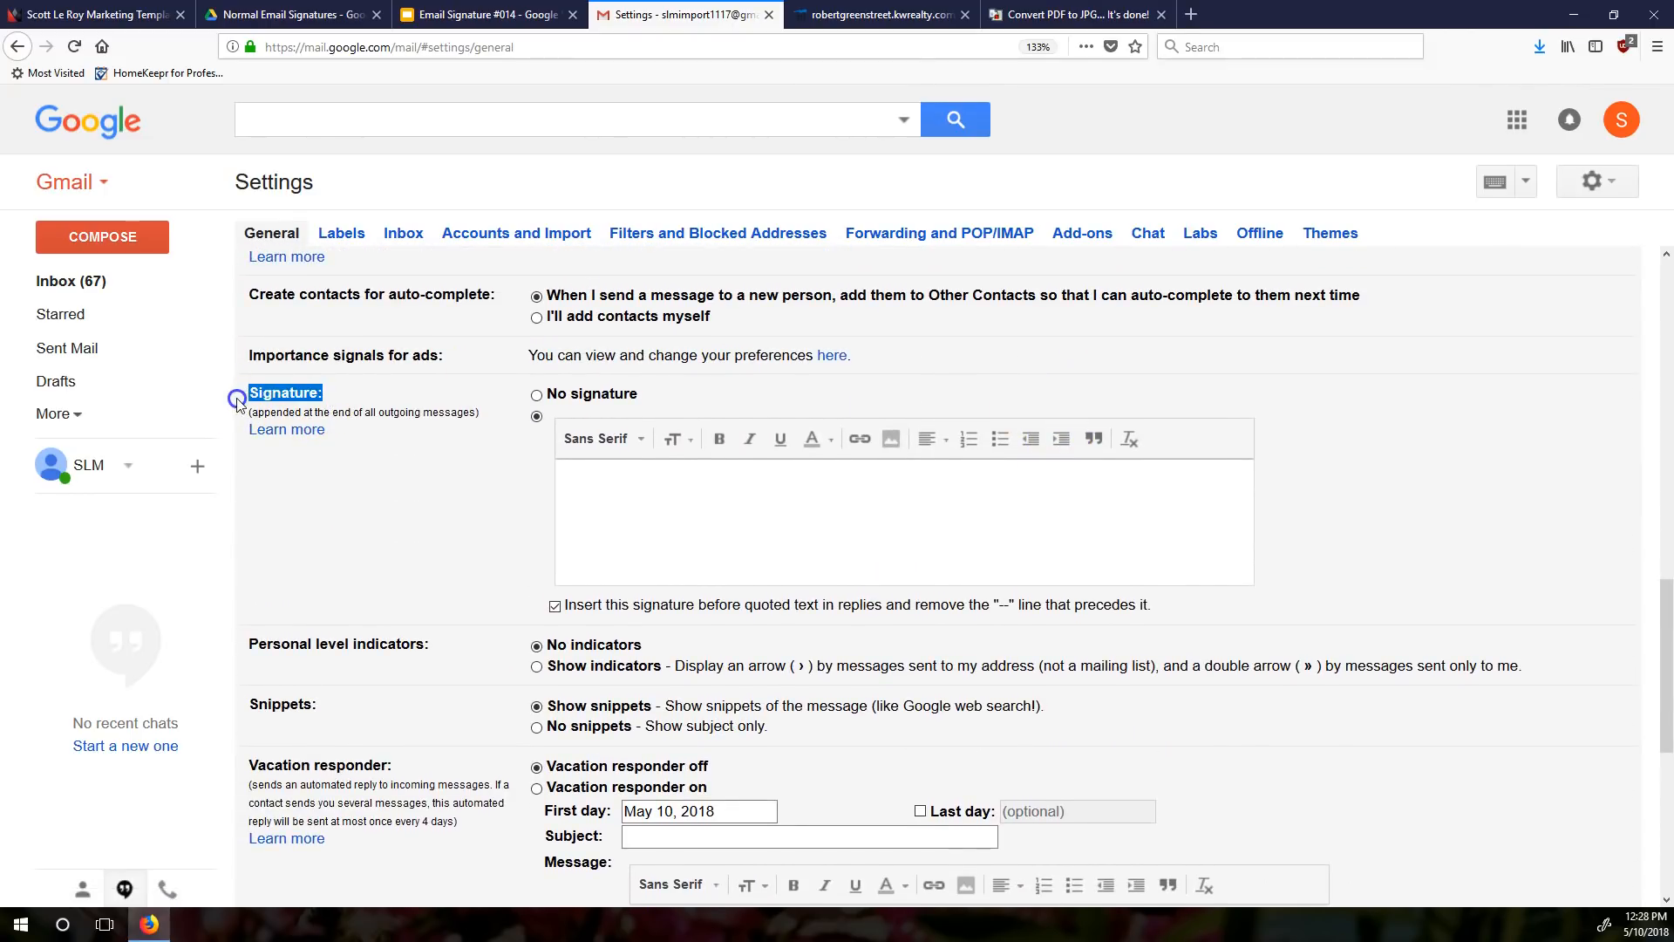
pyautogui.click(734, 491)
pyautogui.click(747, 438)
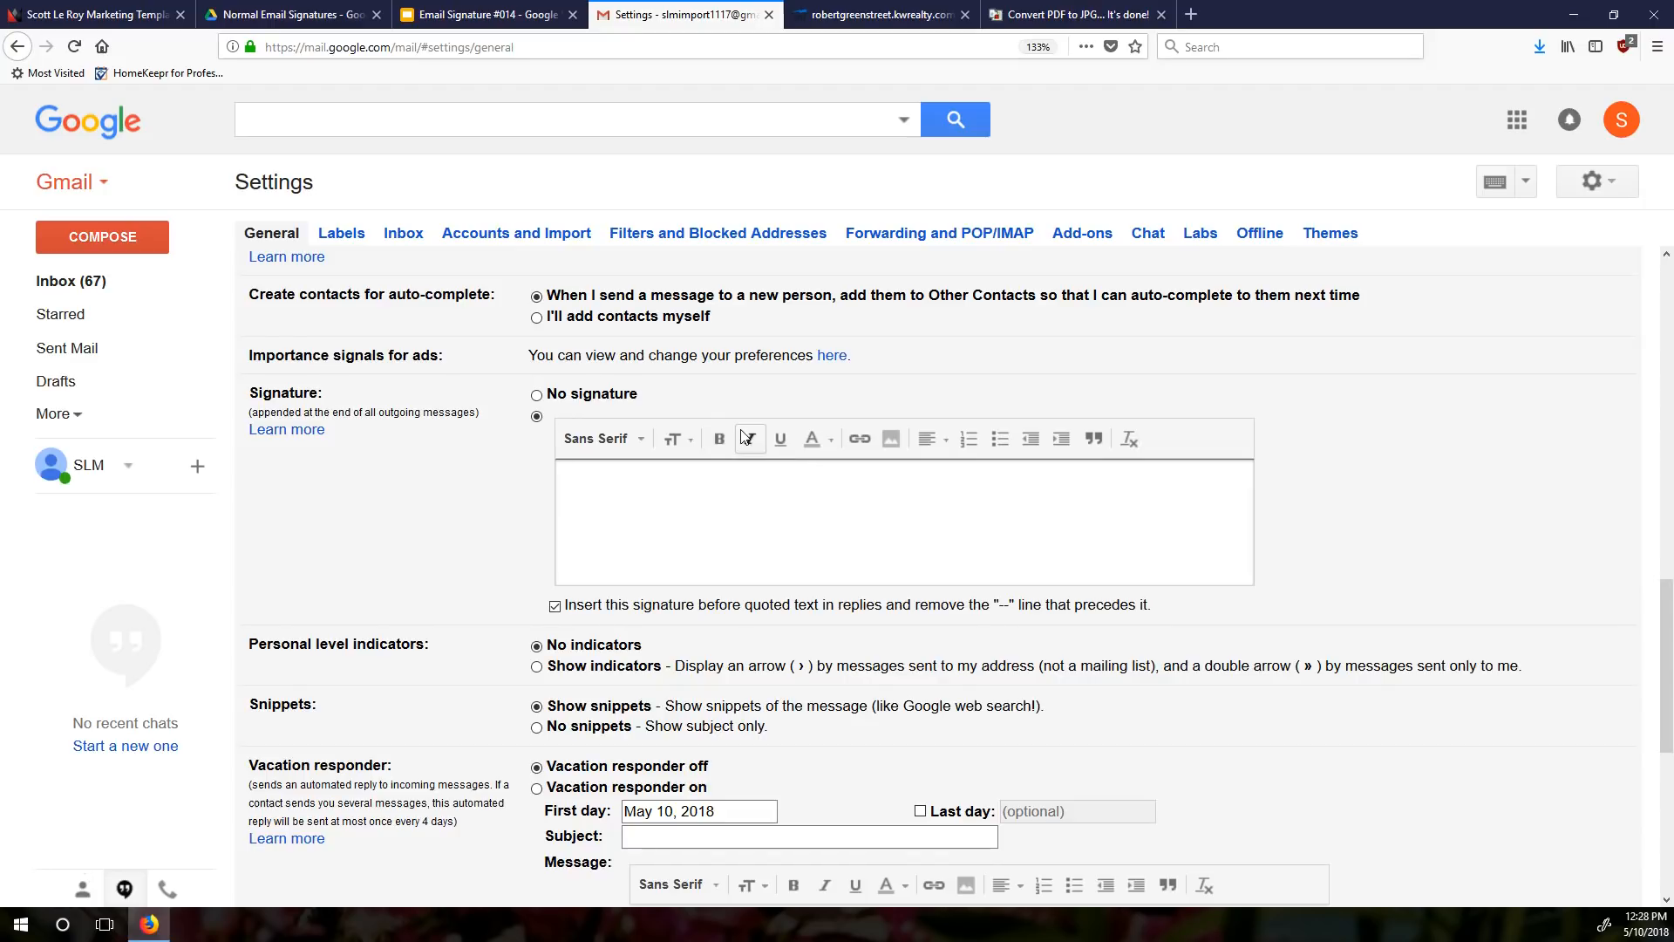
pyautogui.click(571, 484)
# Paste the hosted KW signature image URL into Add an image's Web Address tab and insert it
pyautogui.click(891, 438)
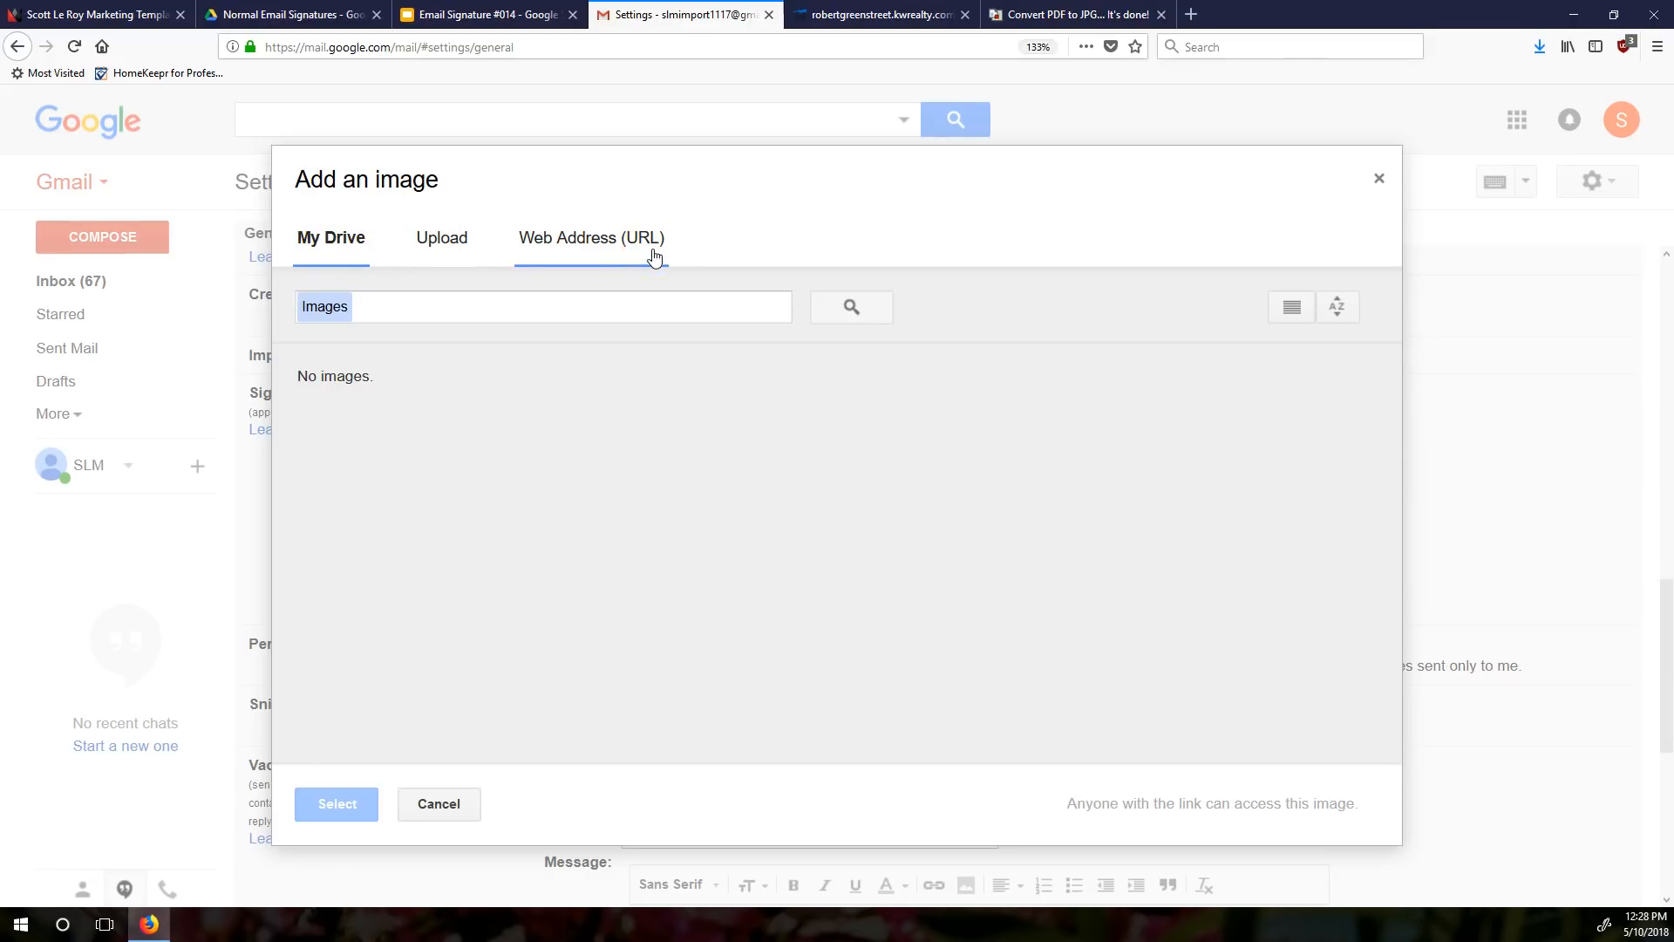
pyautogui.click(620, 259)
pyautogui.click(622, 257)
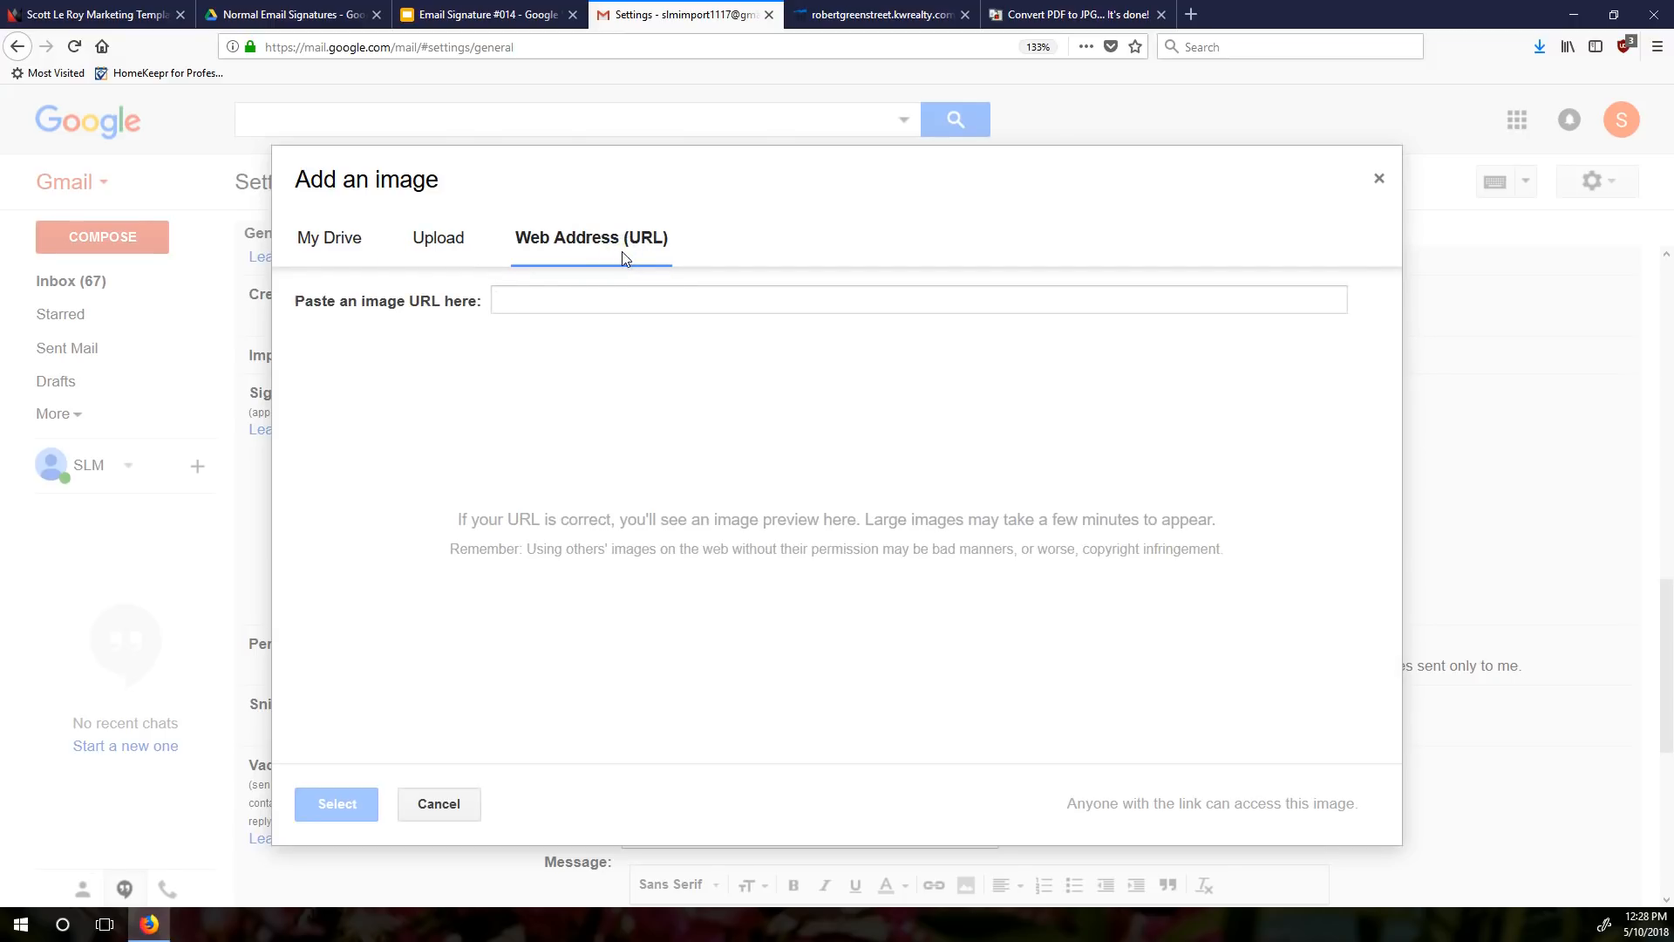
pyautogui.click(600, 299)
pyautogui.rightClick(599, 299)
pyautogui.click(694, 375)
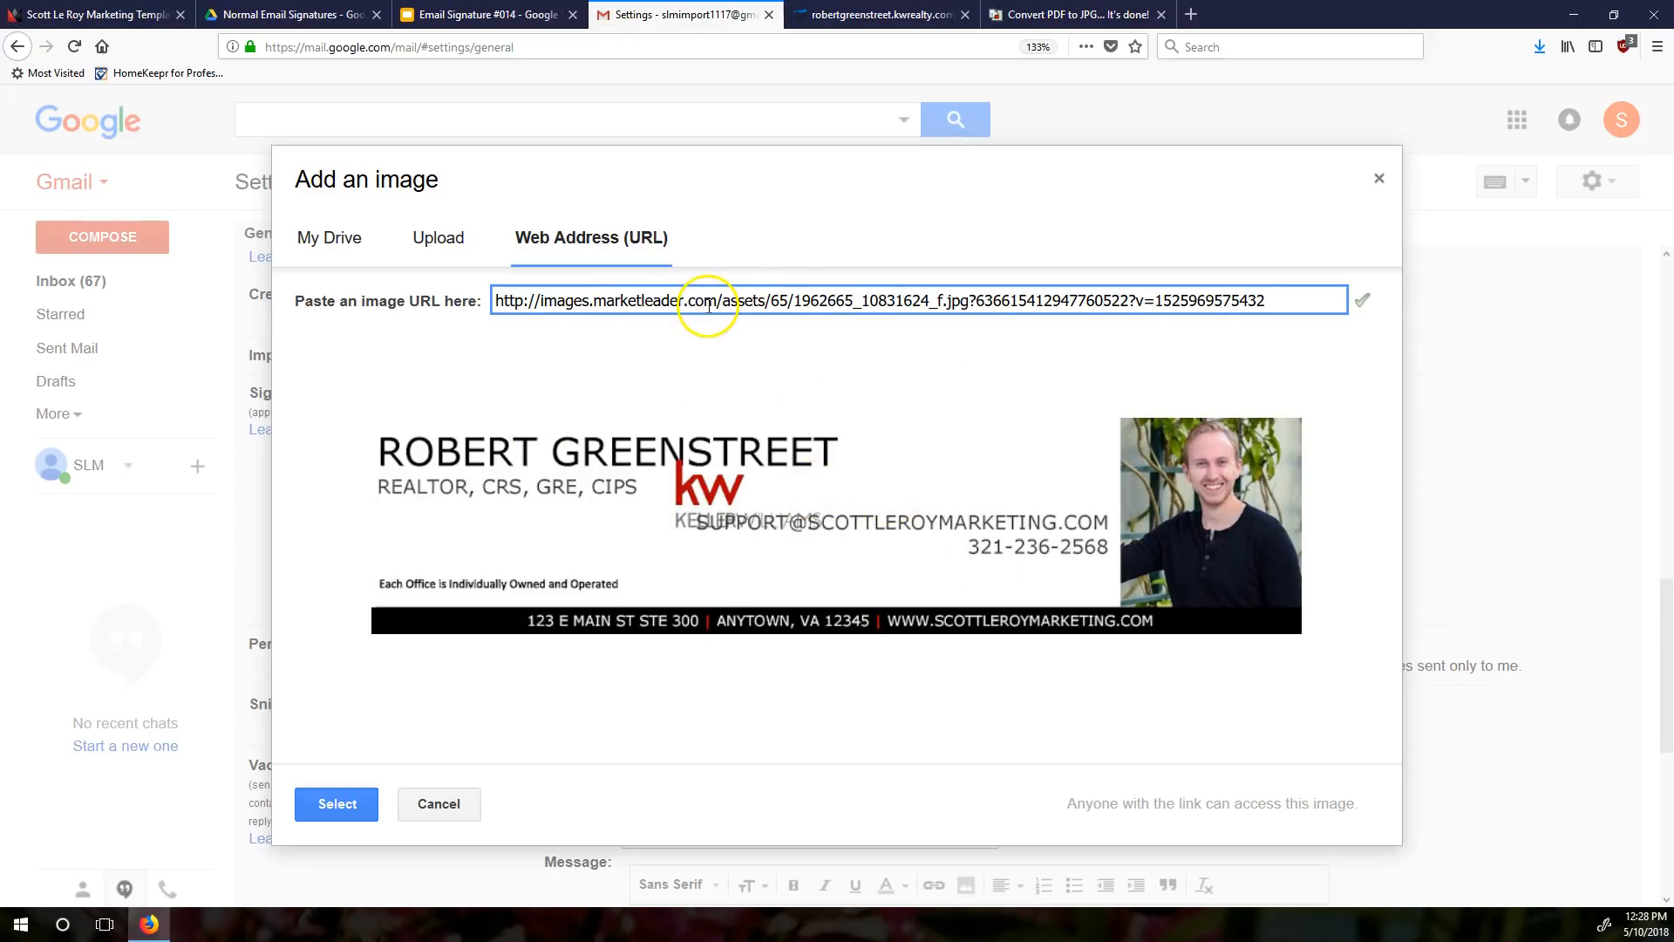
pyautogui.click(321, 809)
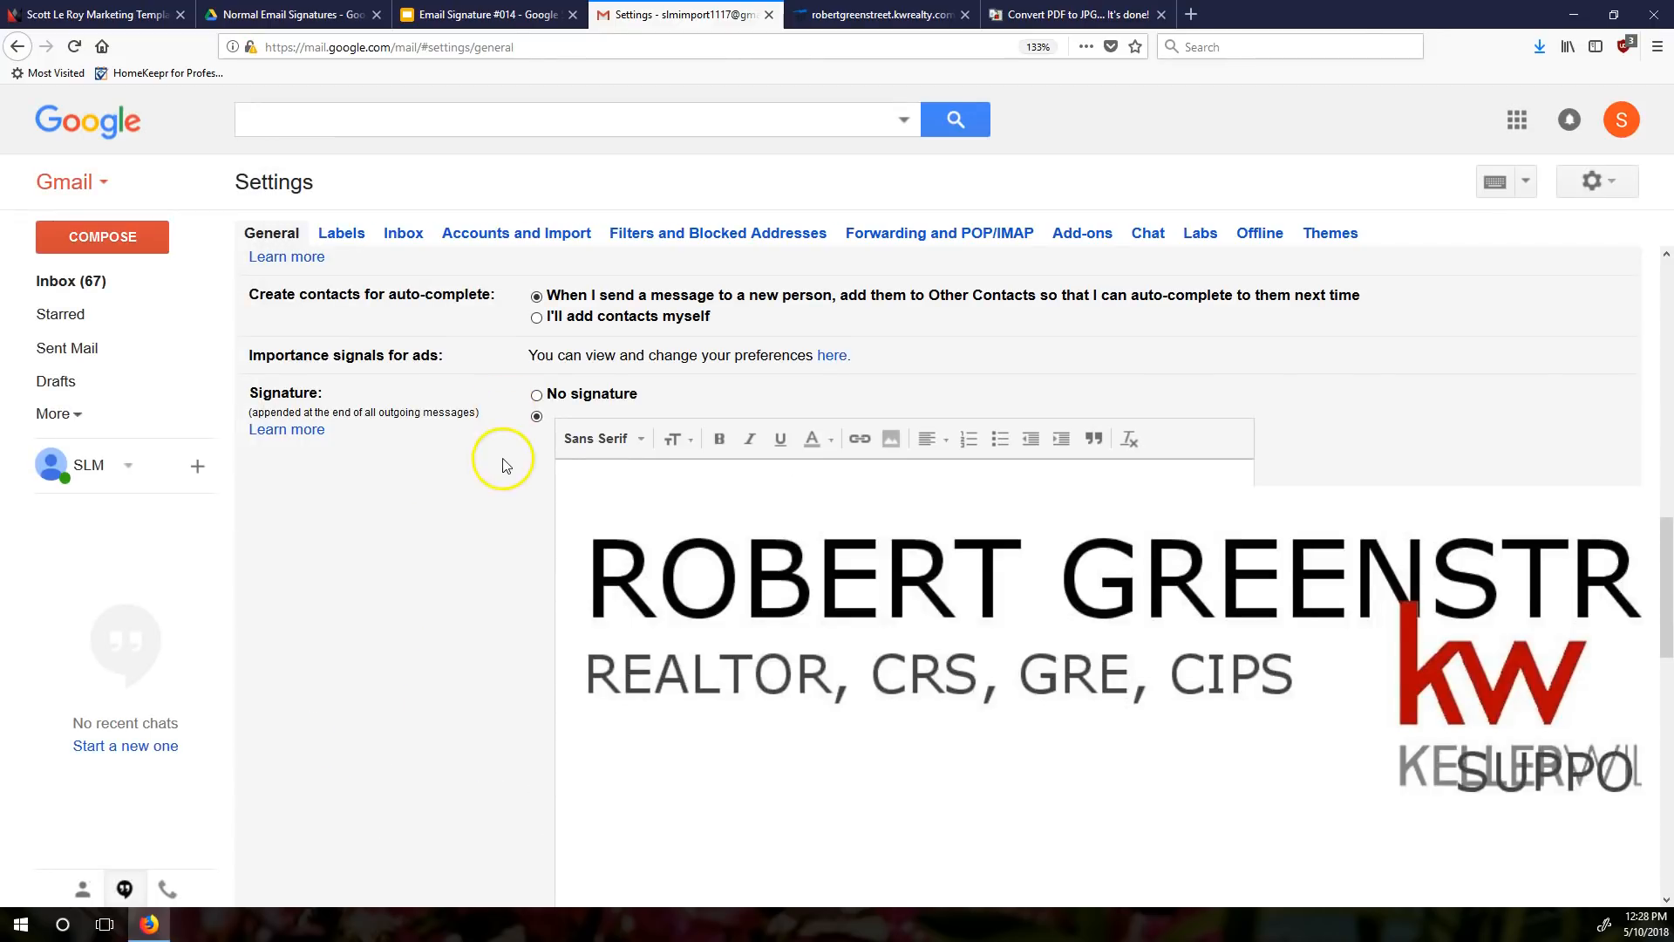
# Try the Small, Medium, Large and Original size options on the signature image
pyautogui.scroll(-2, 506, 466)
pyautogui.scroll(-3, 504, 467)
pyautogui.scroll(2, 504, 466)
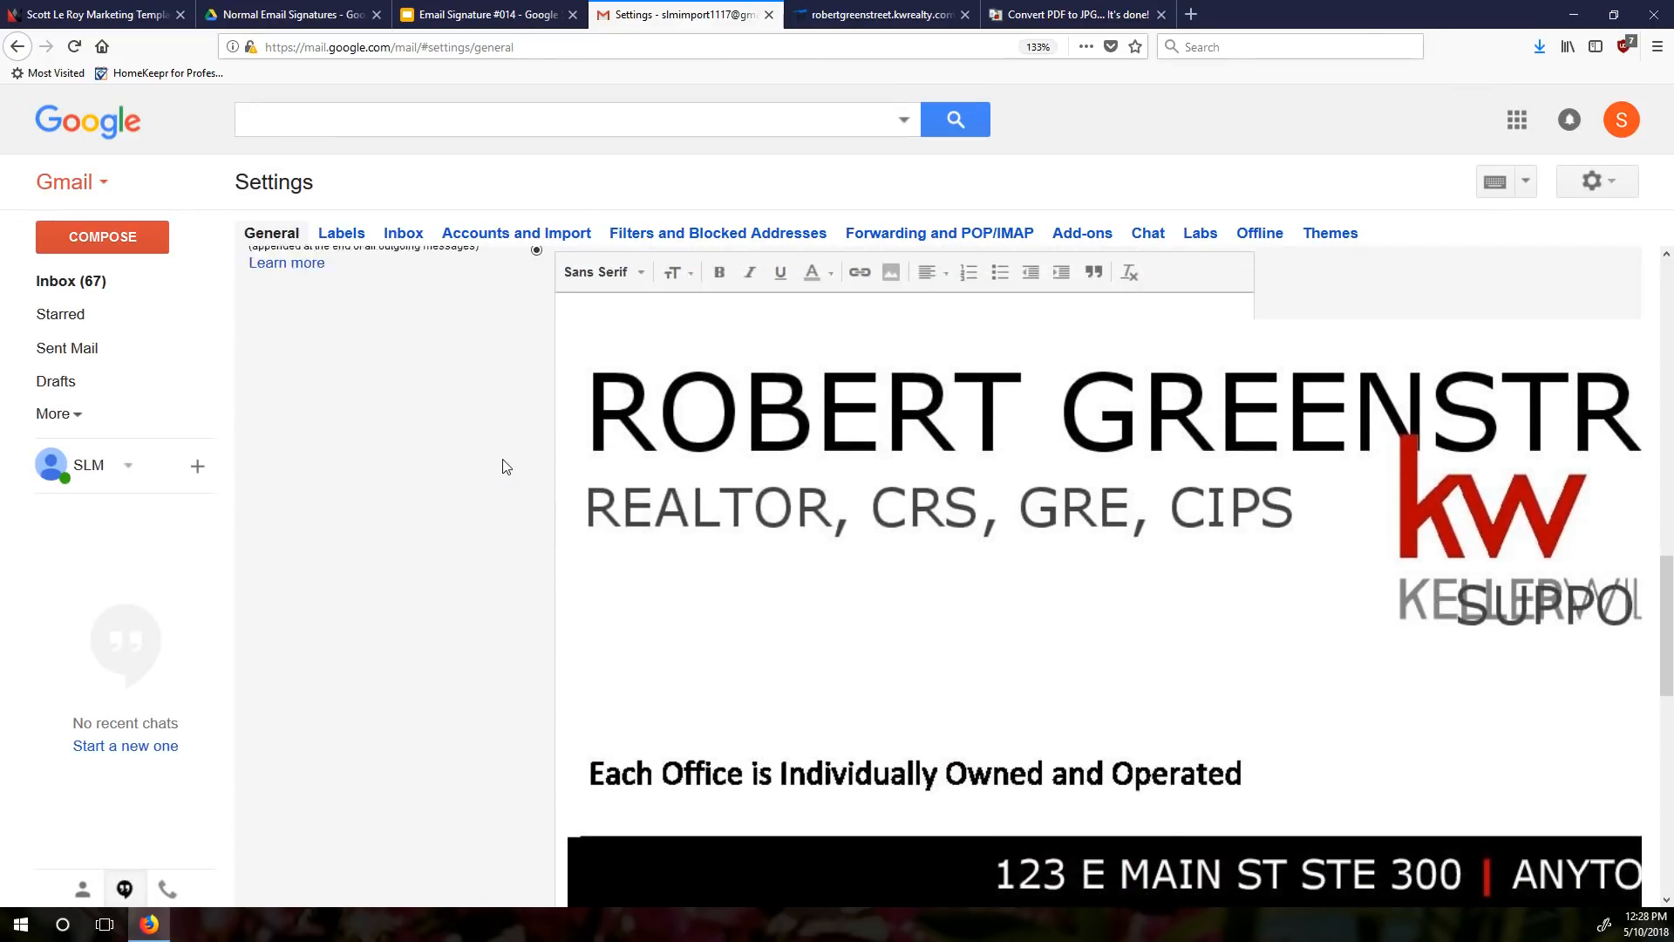
pyautogui.click(871, 474)
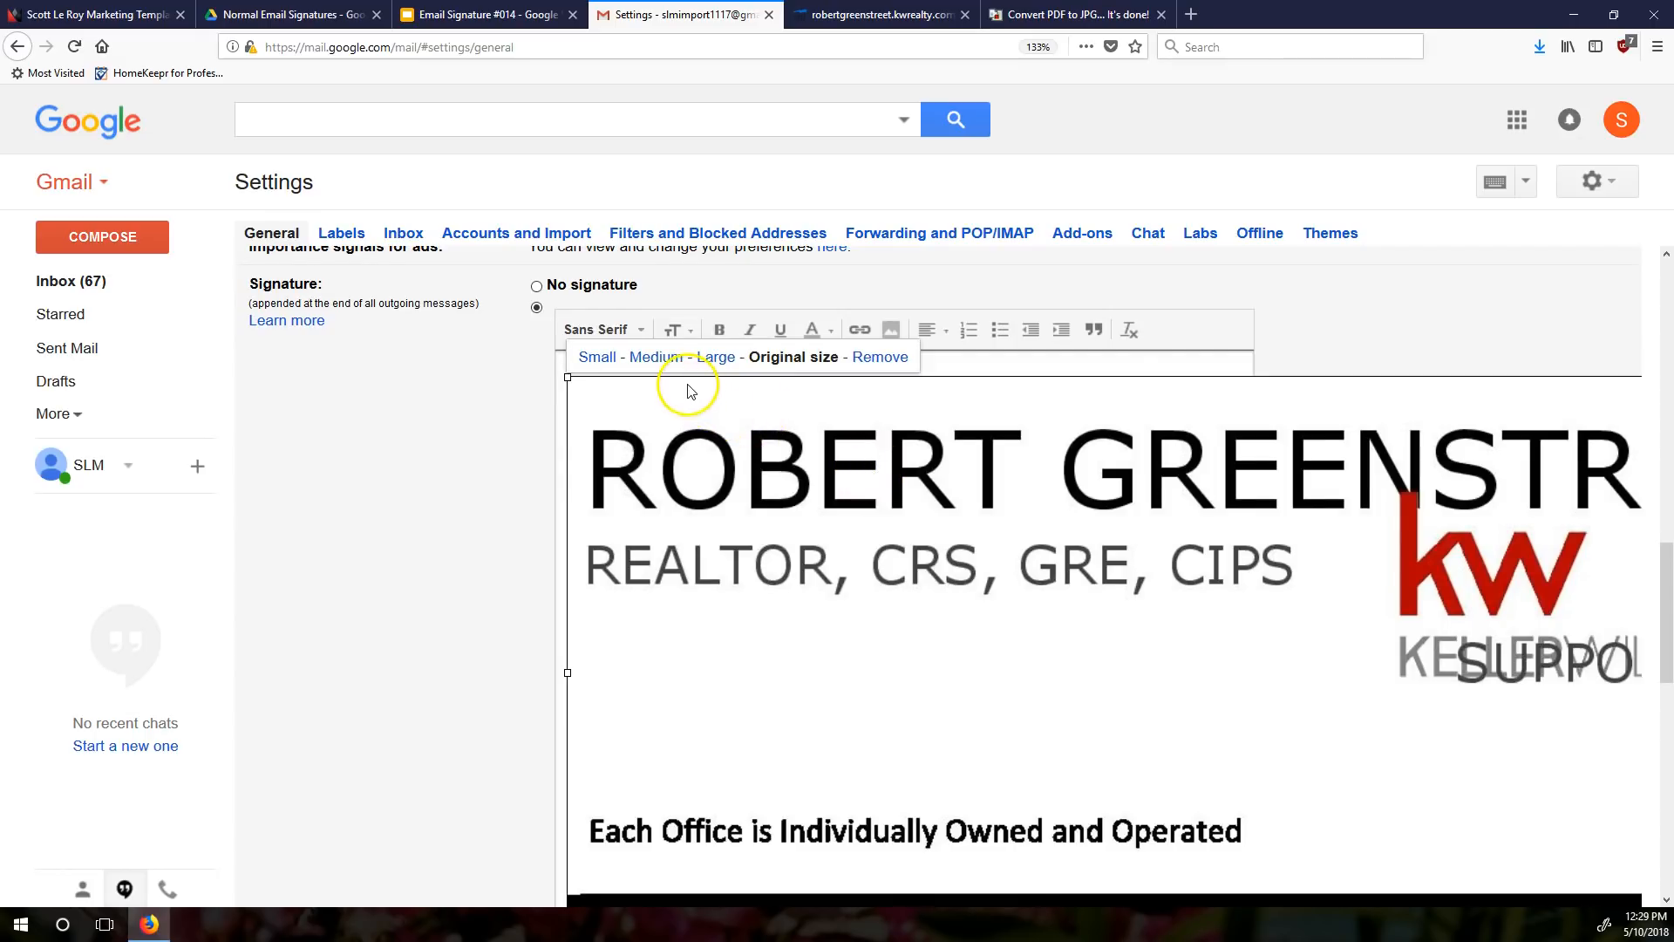
pyautogui.click(712, 343)
pyautogui.click(598, 359)
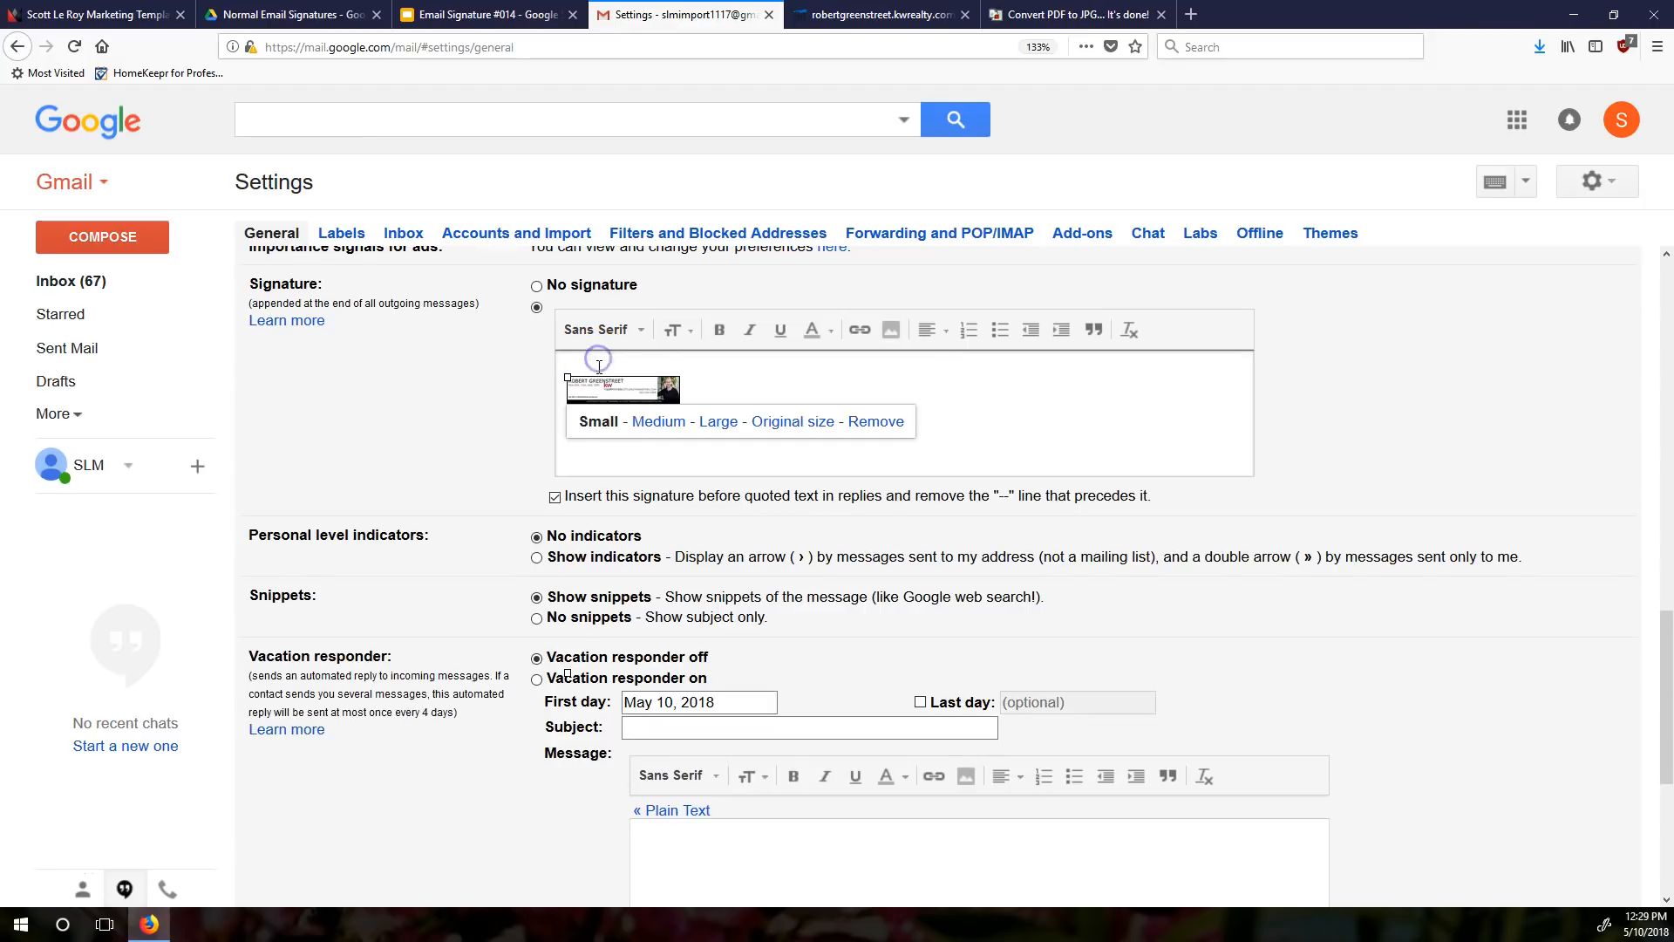
pyautogui.click(661, 417)
pyautogui.click(737, 454)
pyautogui.click(797, 499)
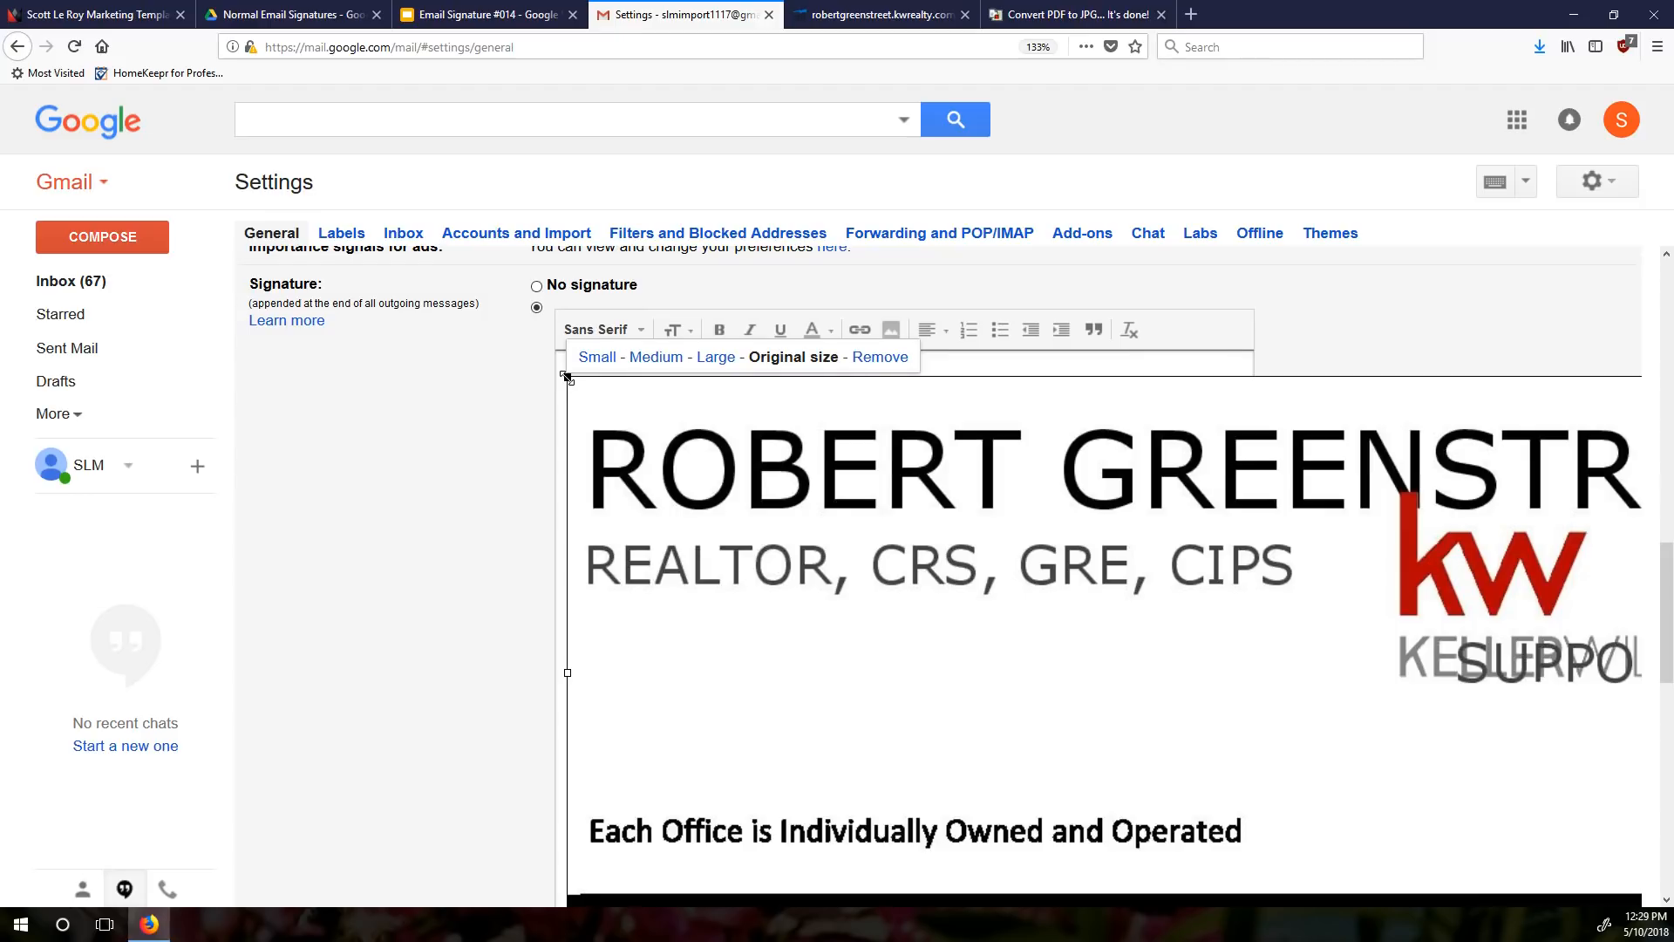
# Drag the image's corner handle to shrink the whole KW signature inside the box
pyautogui.moveTo(568, 377); pyautogui.dragTo(959, 652)
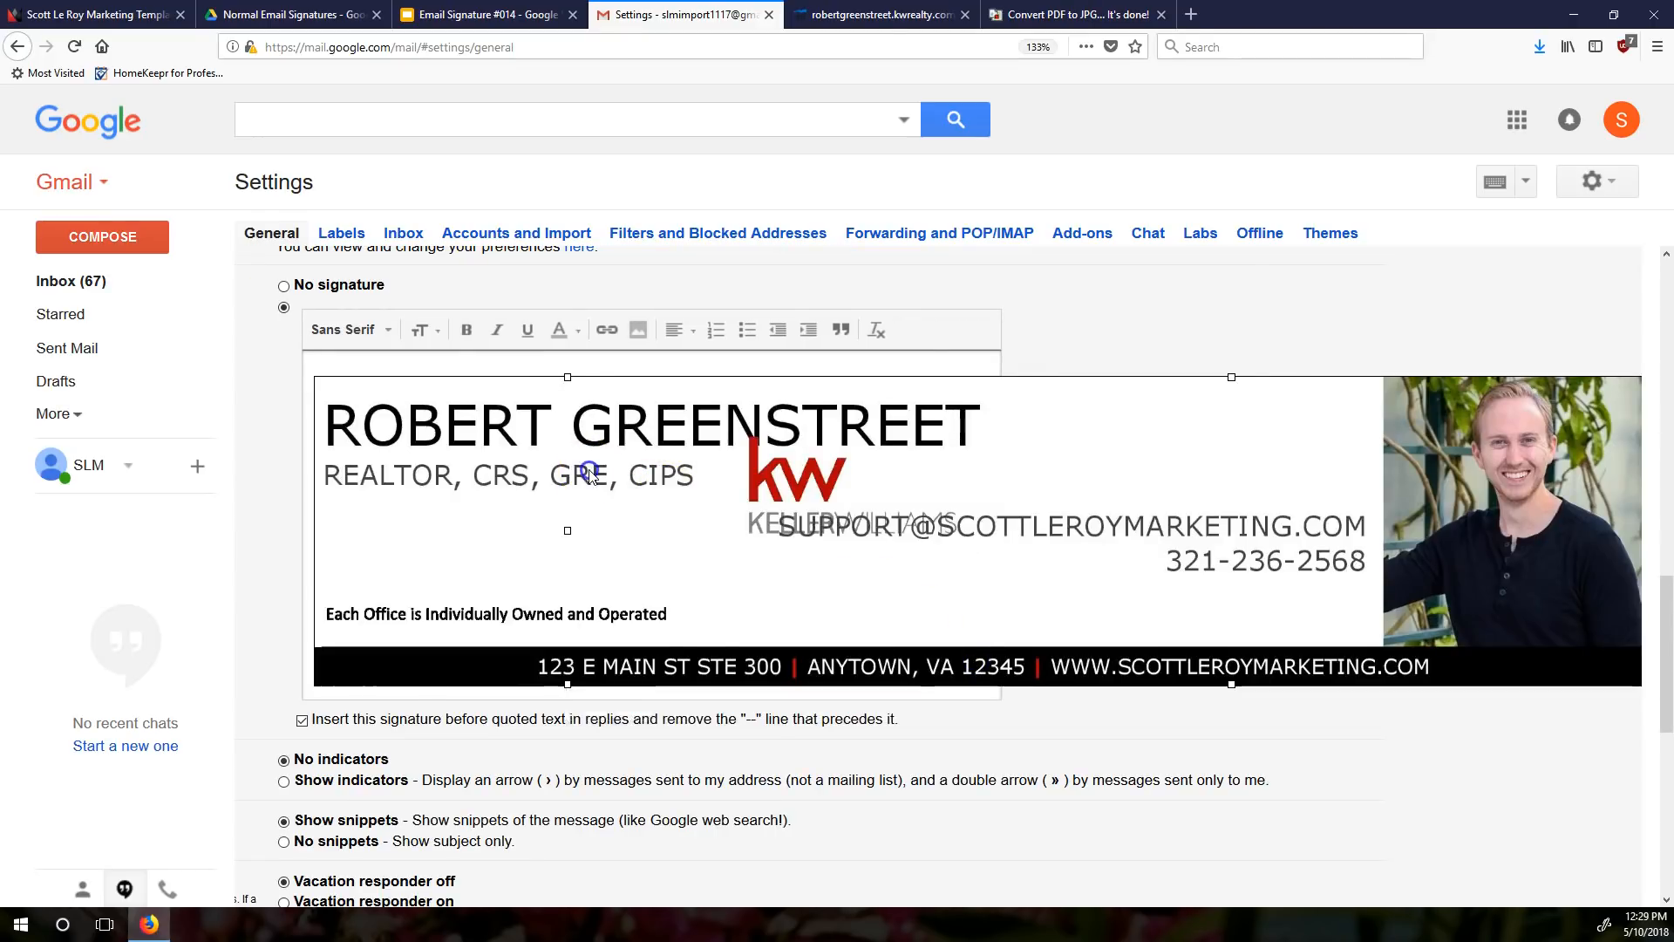
pyautogui.moveTo(315, 378)
pyautogui.mouseDown()
pyautogui.moveTo(413, 444)
pyautogui.moveTo(385, 421)
pyautogui.mouseUp()
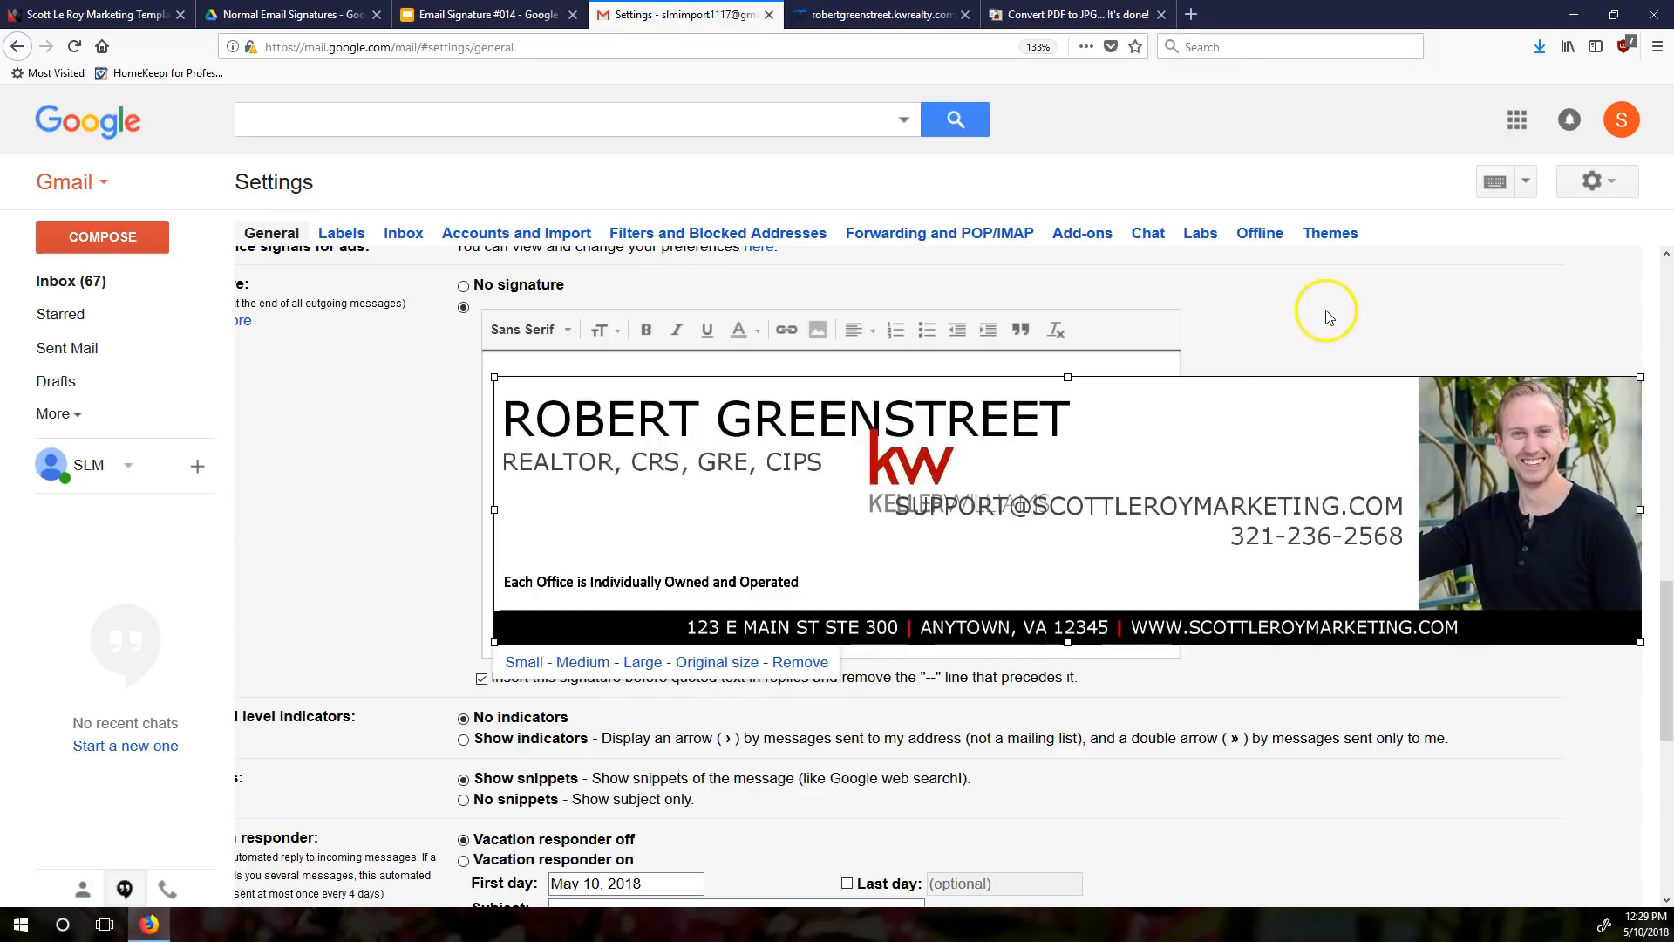
pyautogui.scroll(-5, 1328, 319)
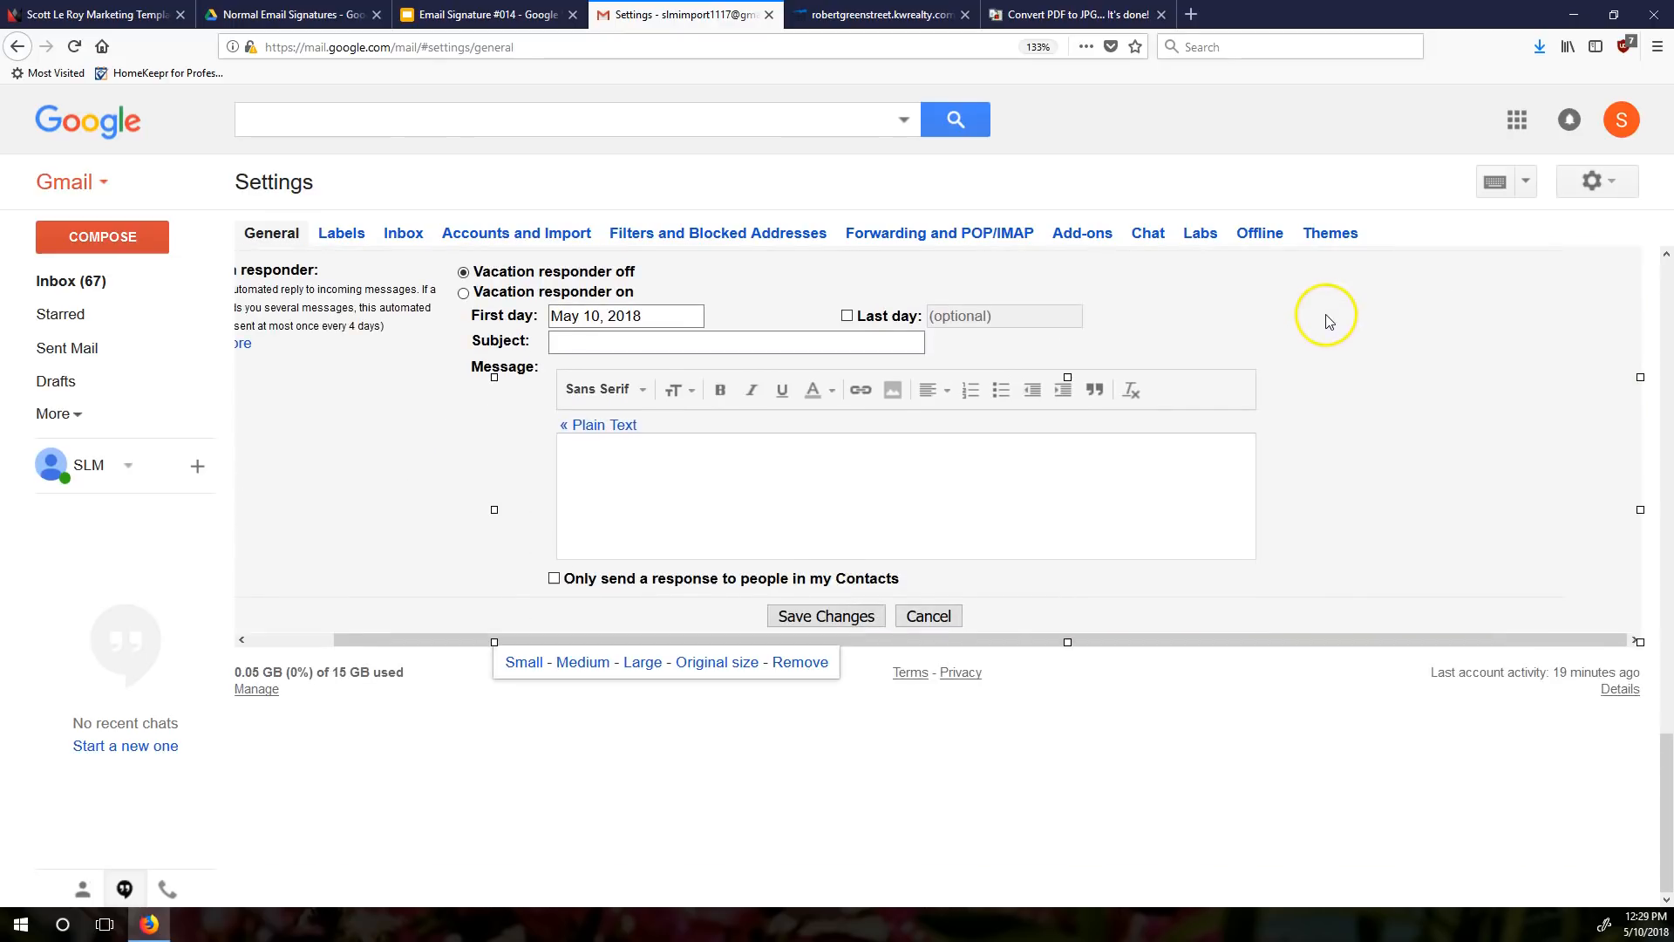
# Save the signature changes and compose a new message showing the KW image
pyautogui.click(811, 620)
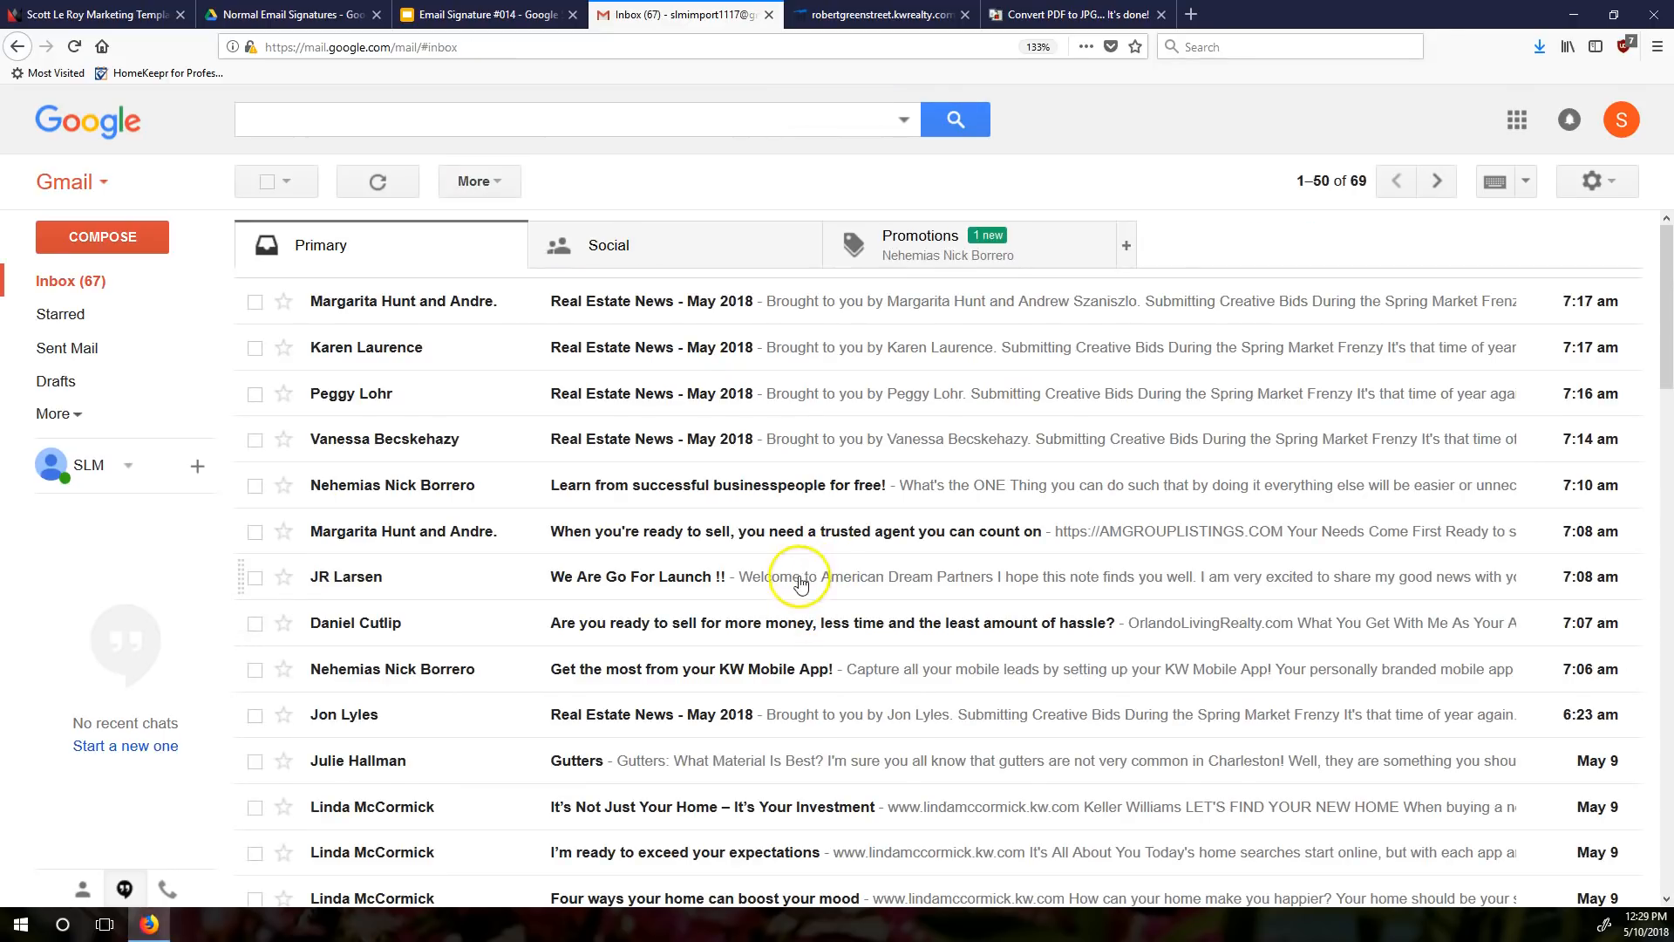
pyautogui.click(61, 231)
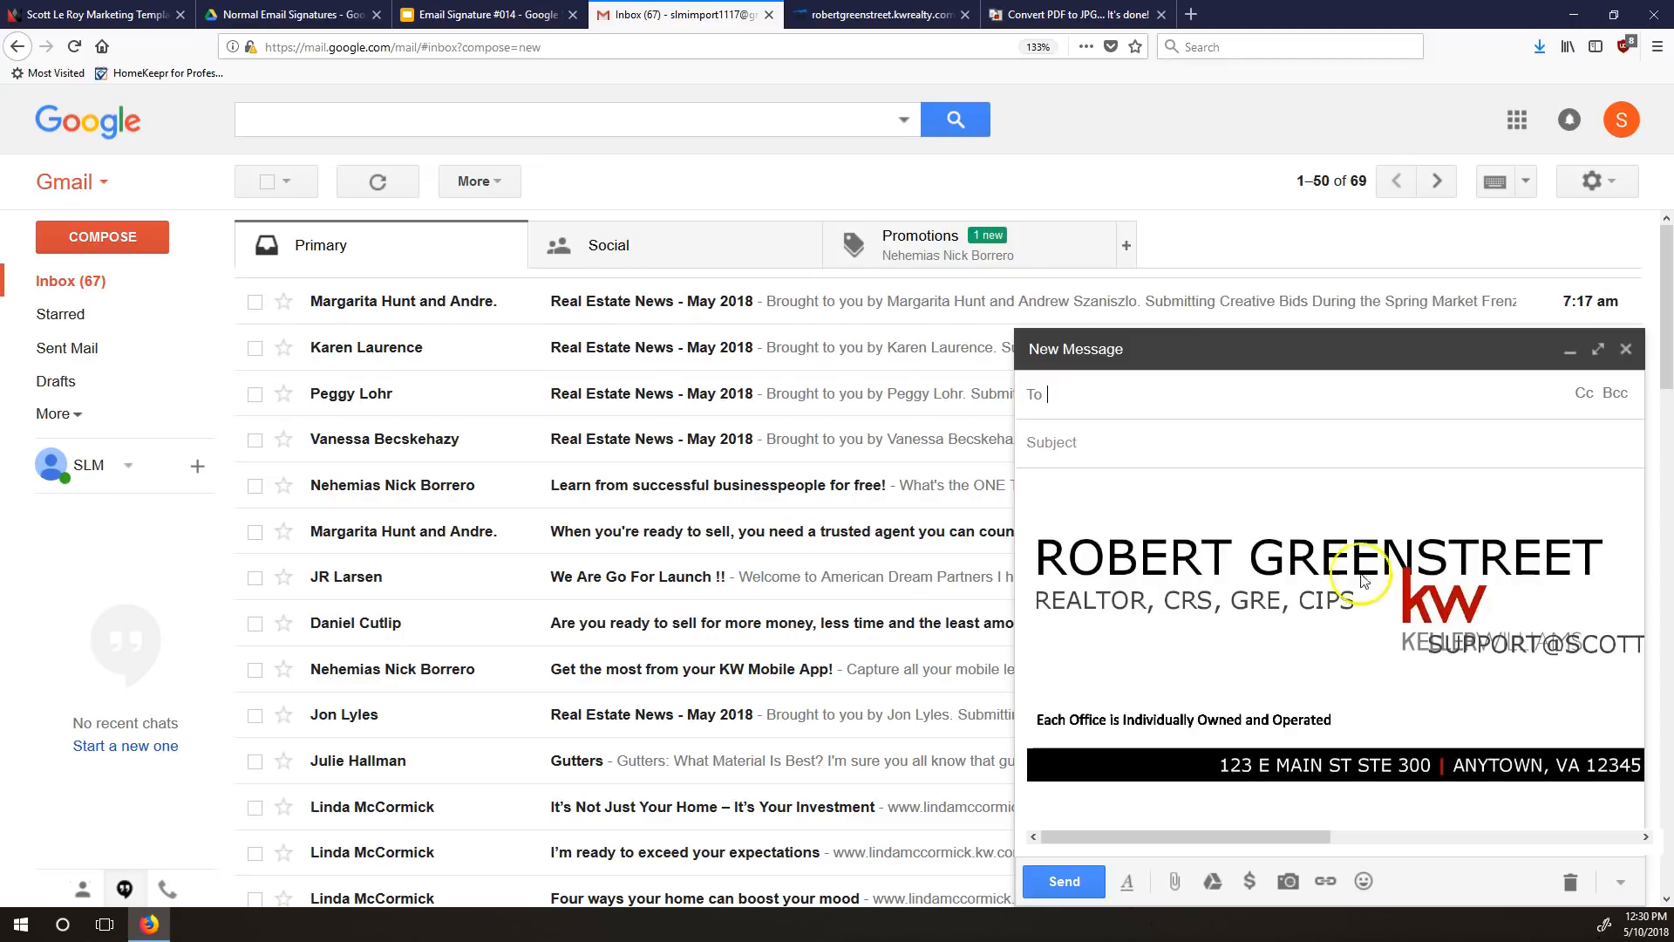
pyautogui.moveTo(1194, 835)
pyautogui.mouseDown()
pyautogui.moveTo(1474, 839)
pyautogui.moveTo(1155, 838)
pyautogui.mouseUp()
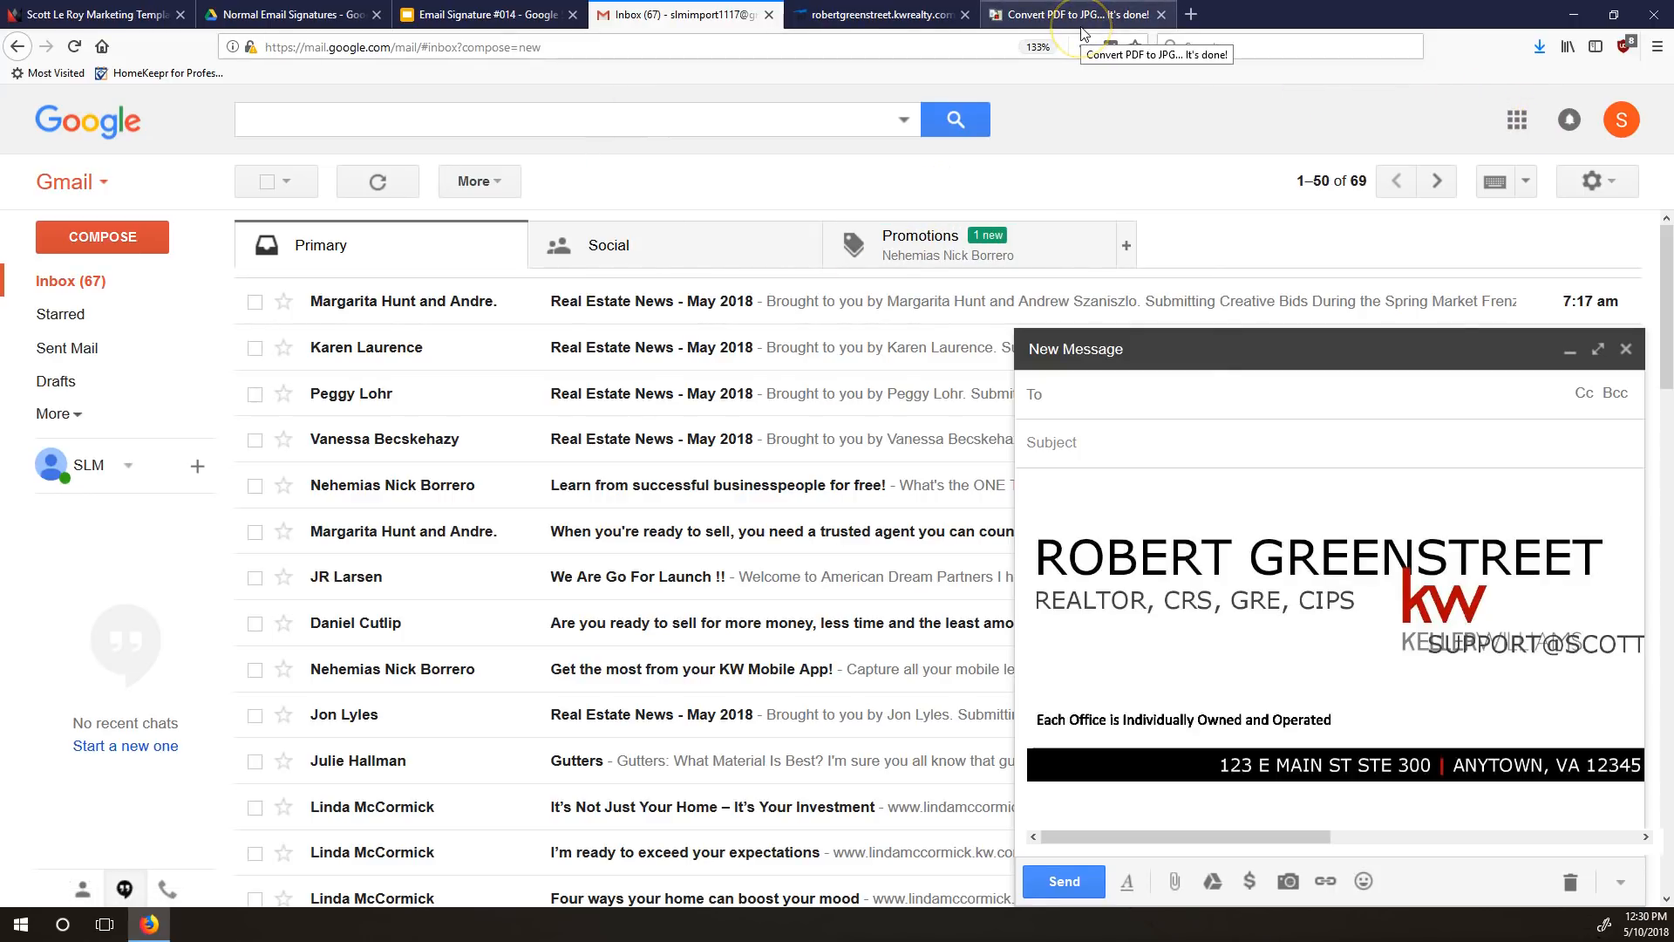
# Start a new tab toward drive.google.com, then close that tab
pyautogui.hotkey('ctrl', 't')
pyautogui.write('DRIVE')
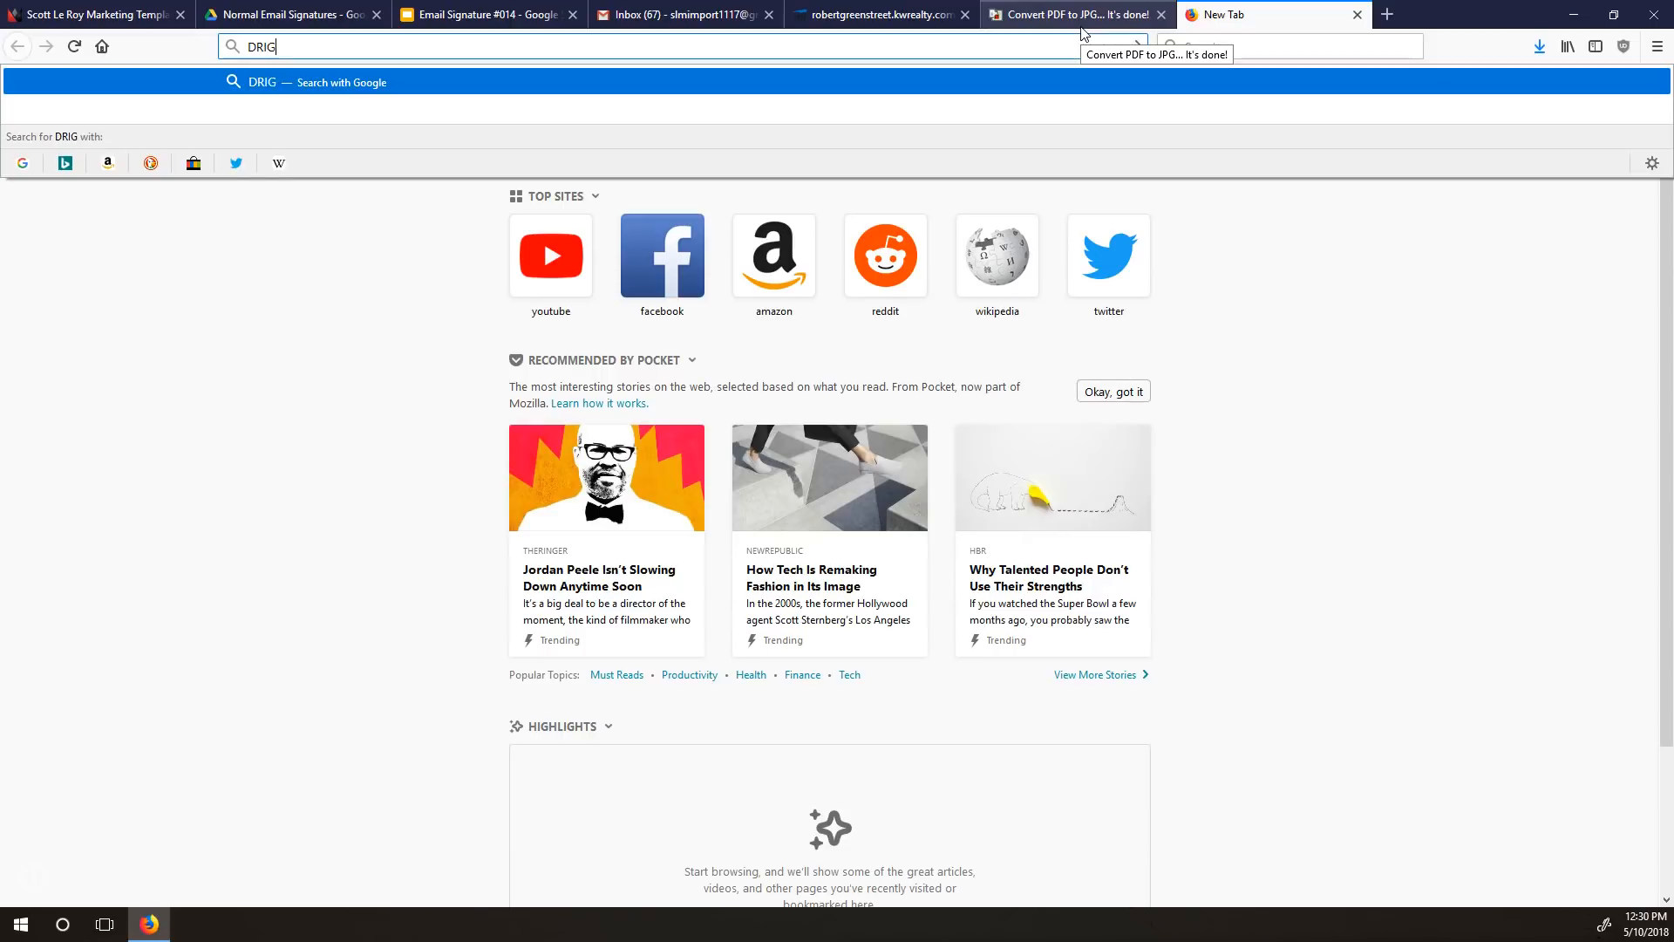
pyautogui.write('.GOOGLE.COM')
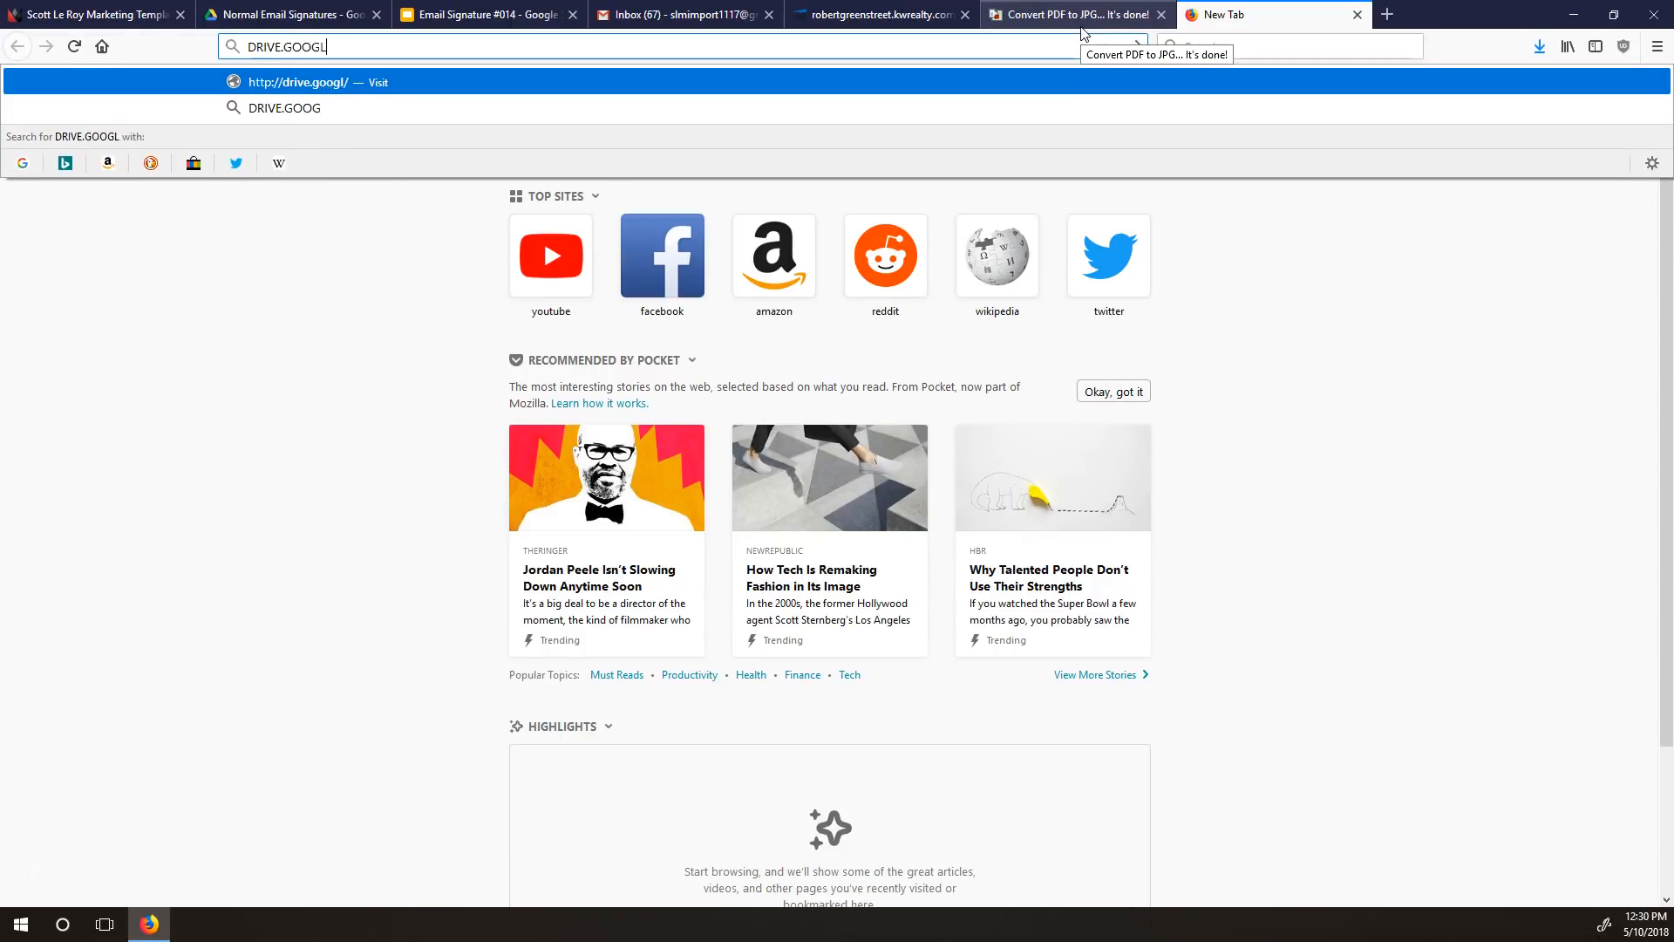
pyautogui.hotkey('ctrl', 'w')
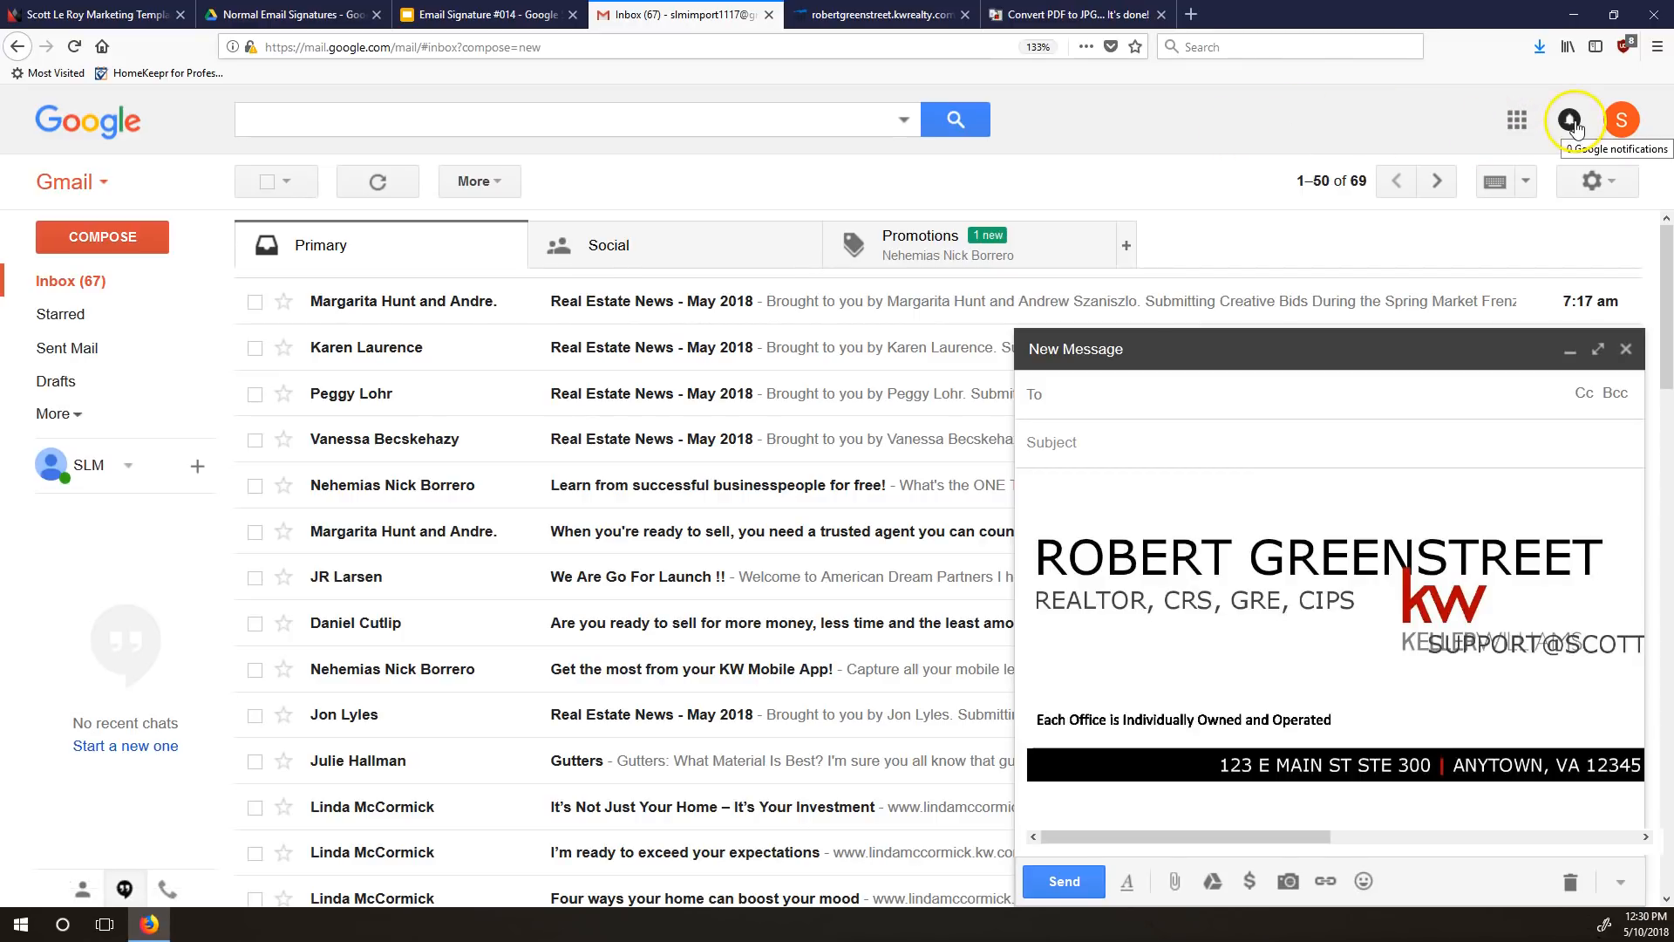
# Go to Drive through the Google apps grid and open the Email Signature #014 file
pyautogui.click(1518, 127)
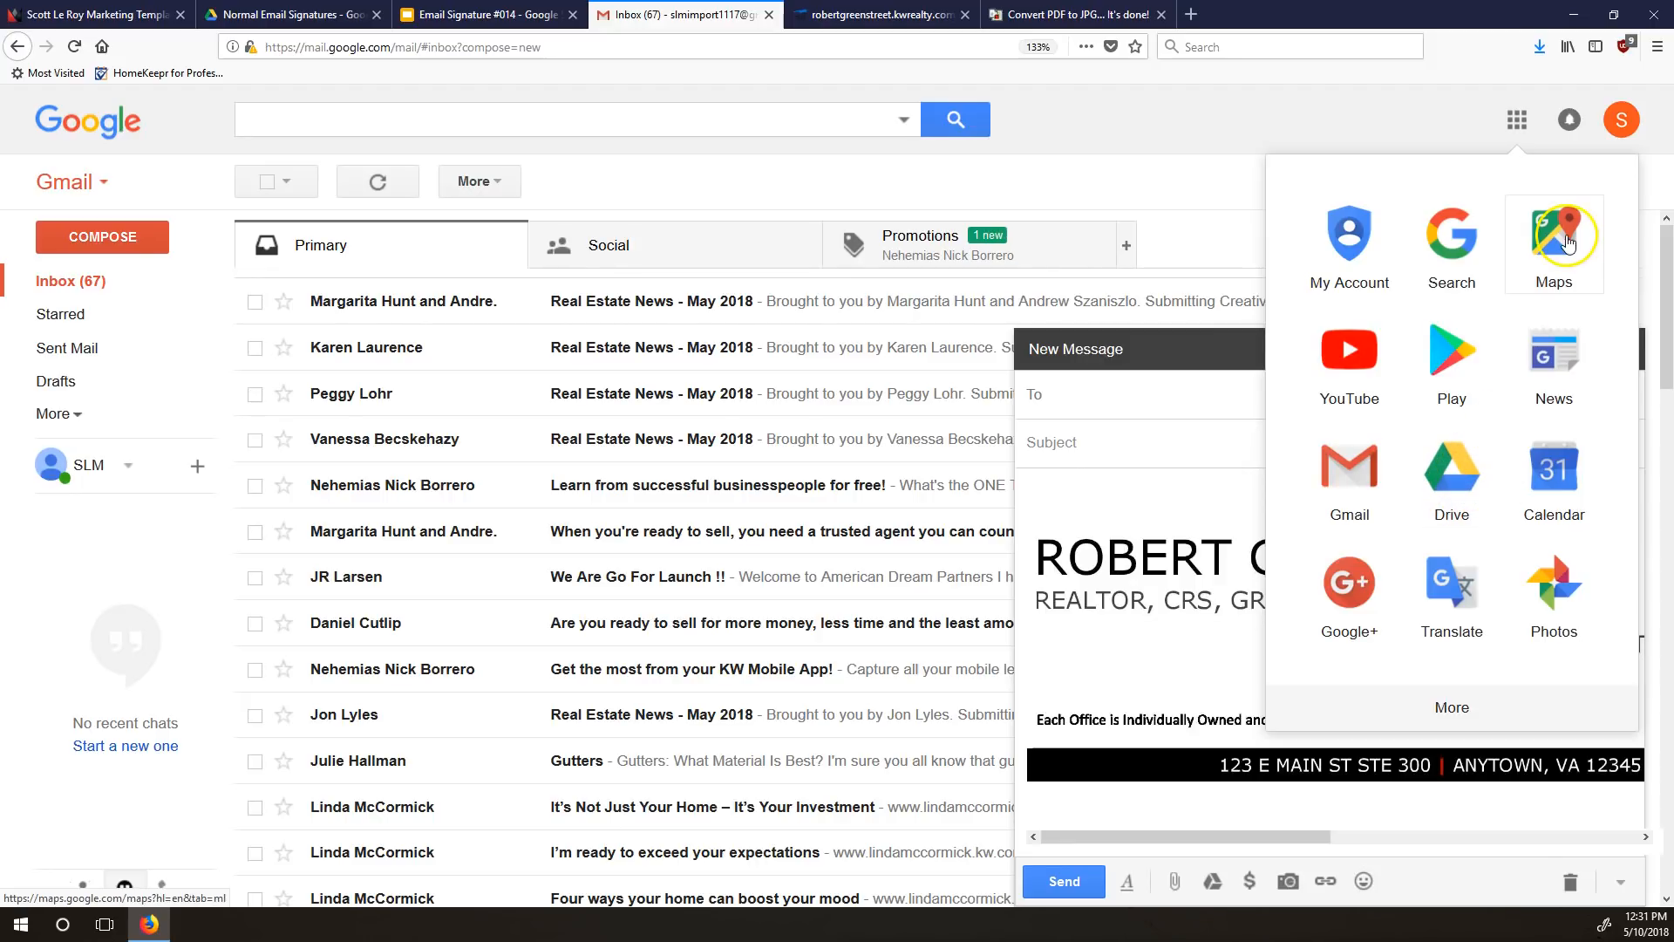
pyautogui.click(1459, 478)
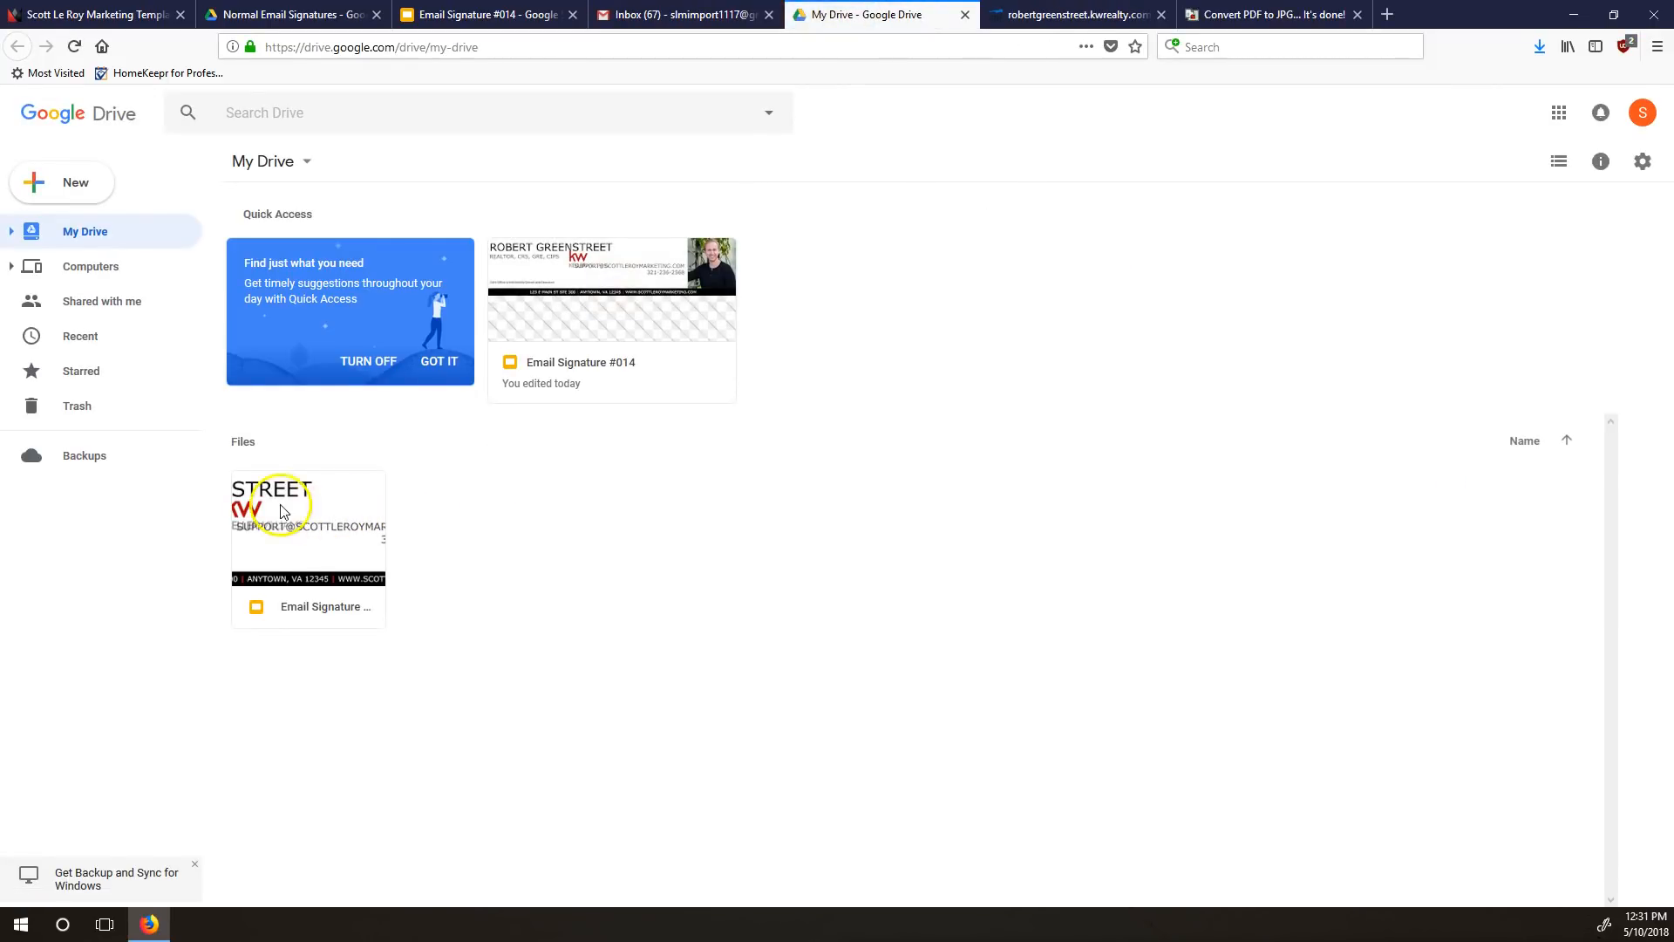
pyautogui.click(332, 544)
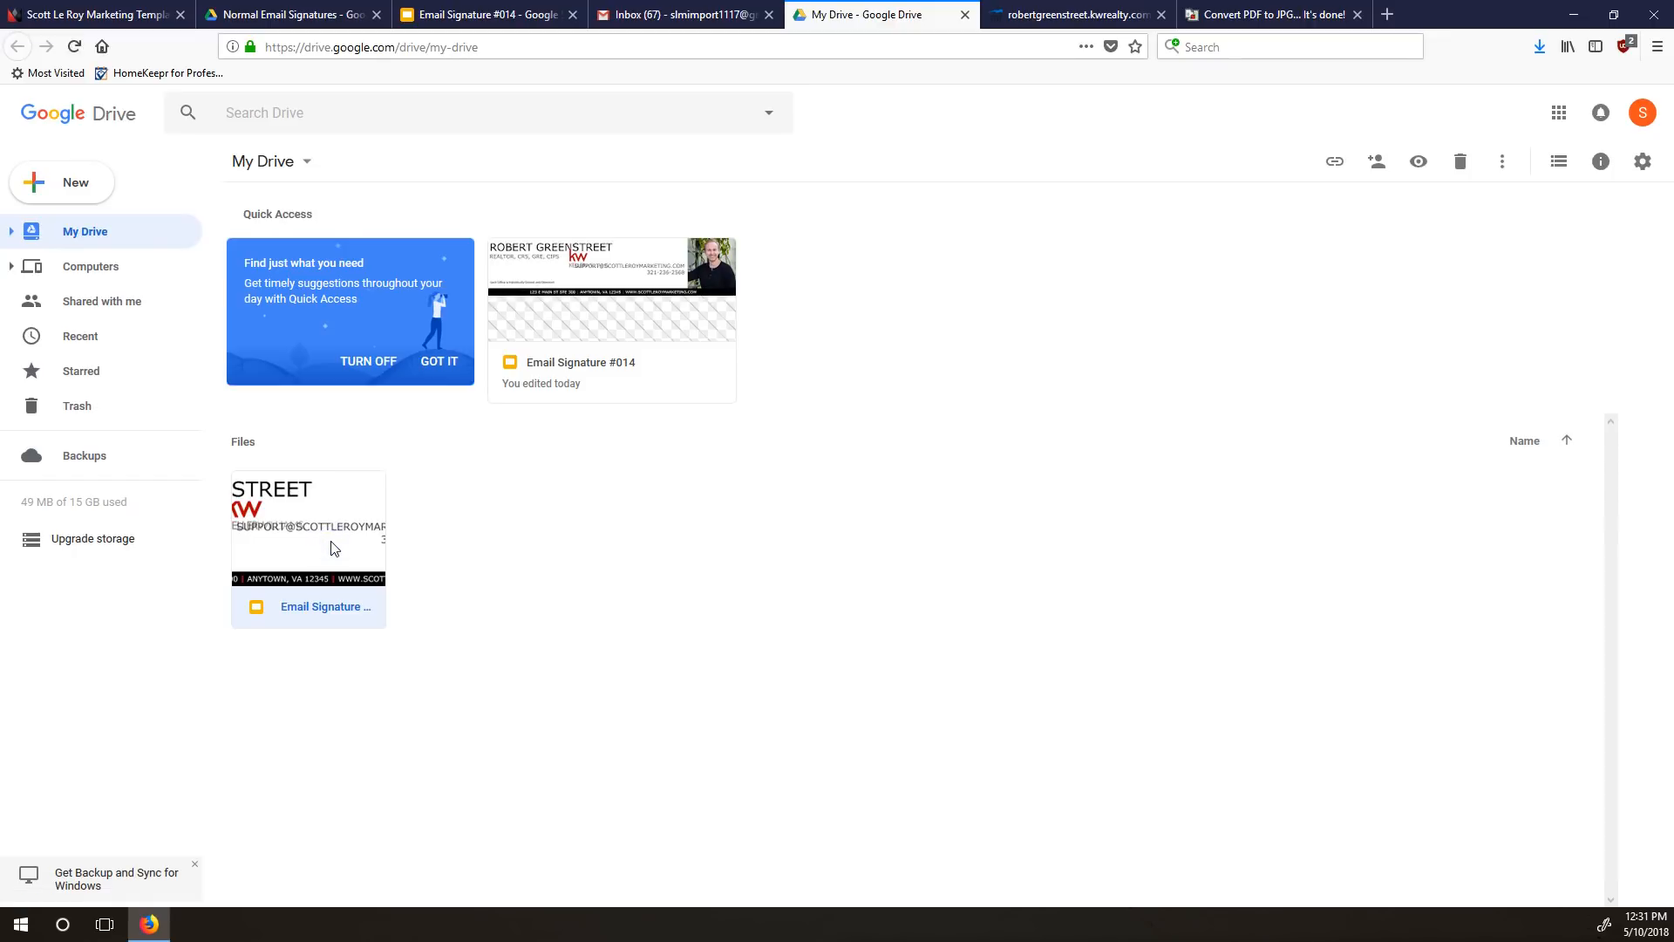
pyautogui.doubleClick(331, 541)
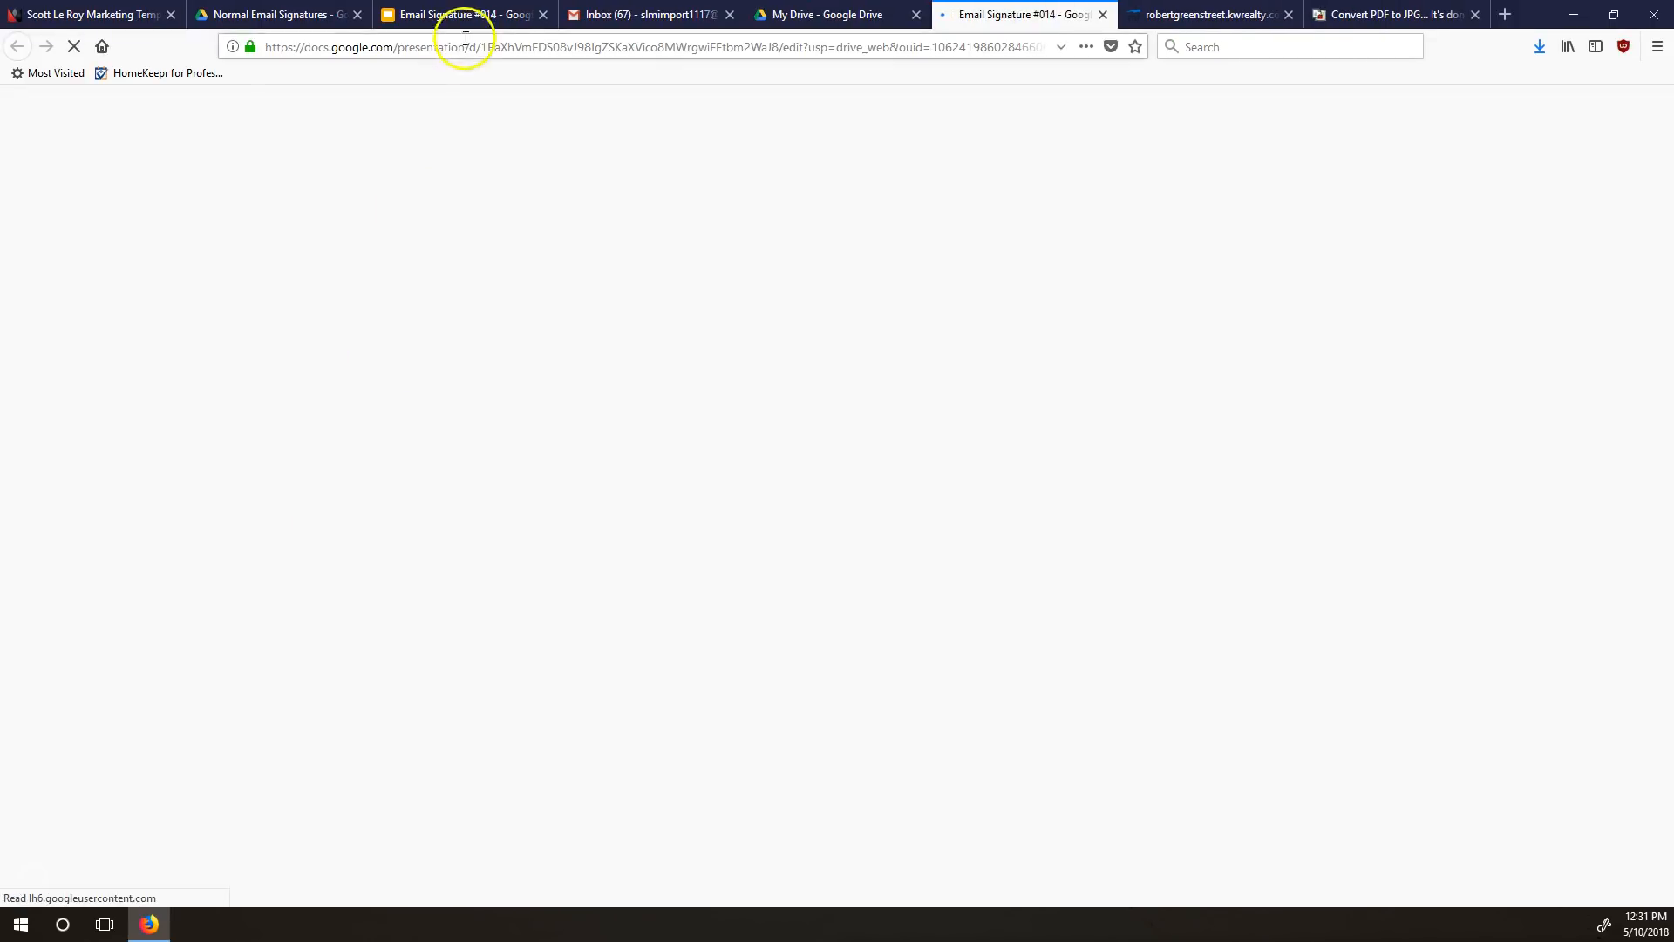
# Move the KW logo to the lower left, below the job titles
pyautogui.click(546, 15)
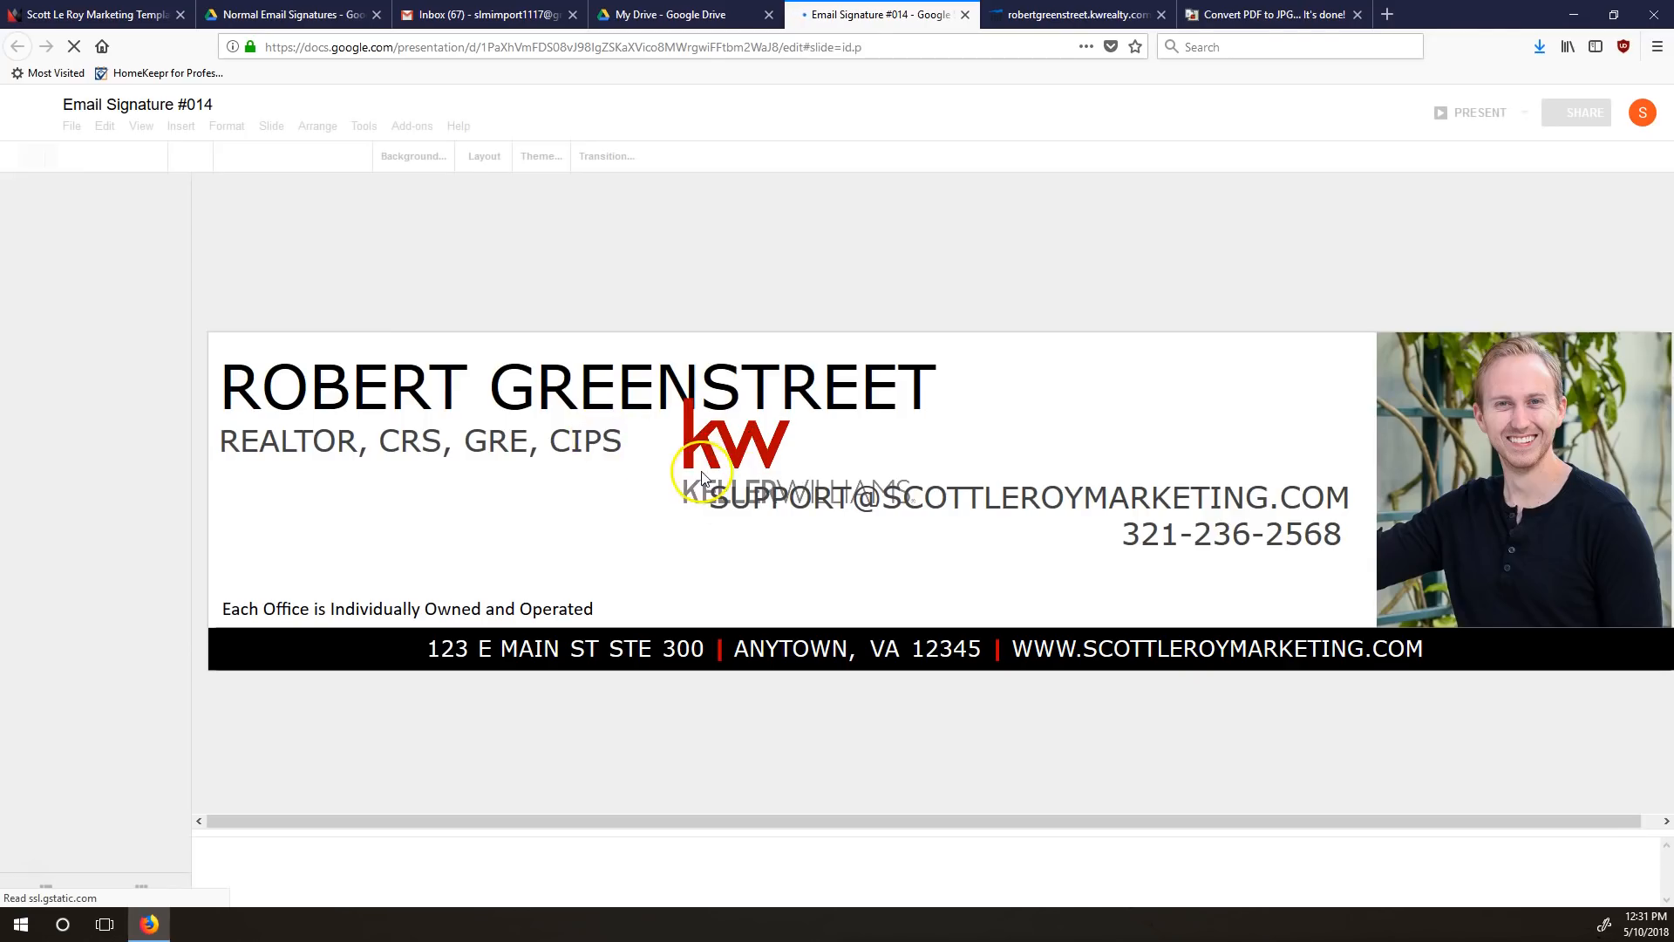
pyautogui.click(708, 446)
pyautogui.moveTo(708, 446); pyautogui.dragTo(269, 521)
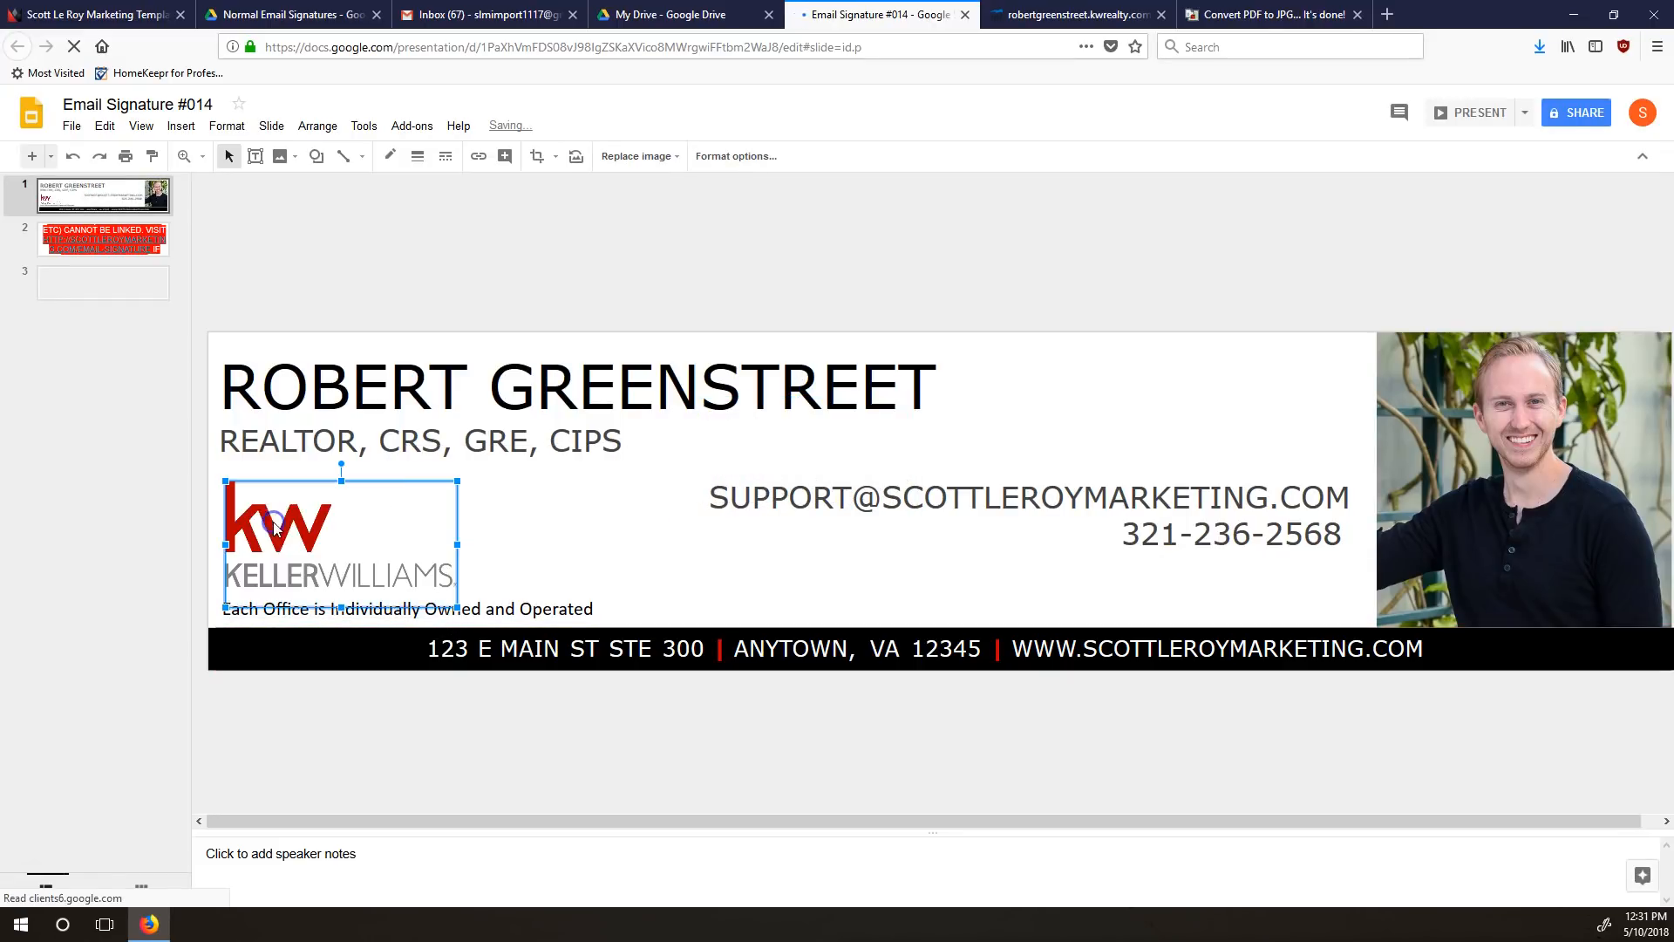
# Delete all the email and phone text from its text box
pyautogui.click(658, 526)
pyautogui.click(1090, 523)
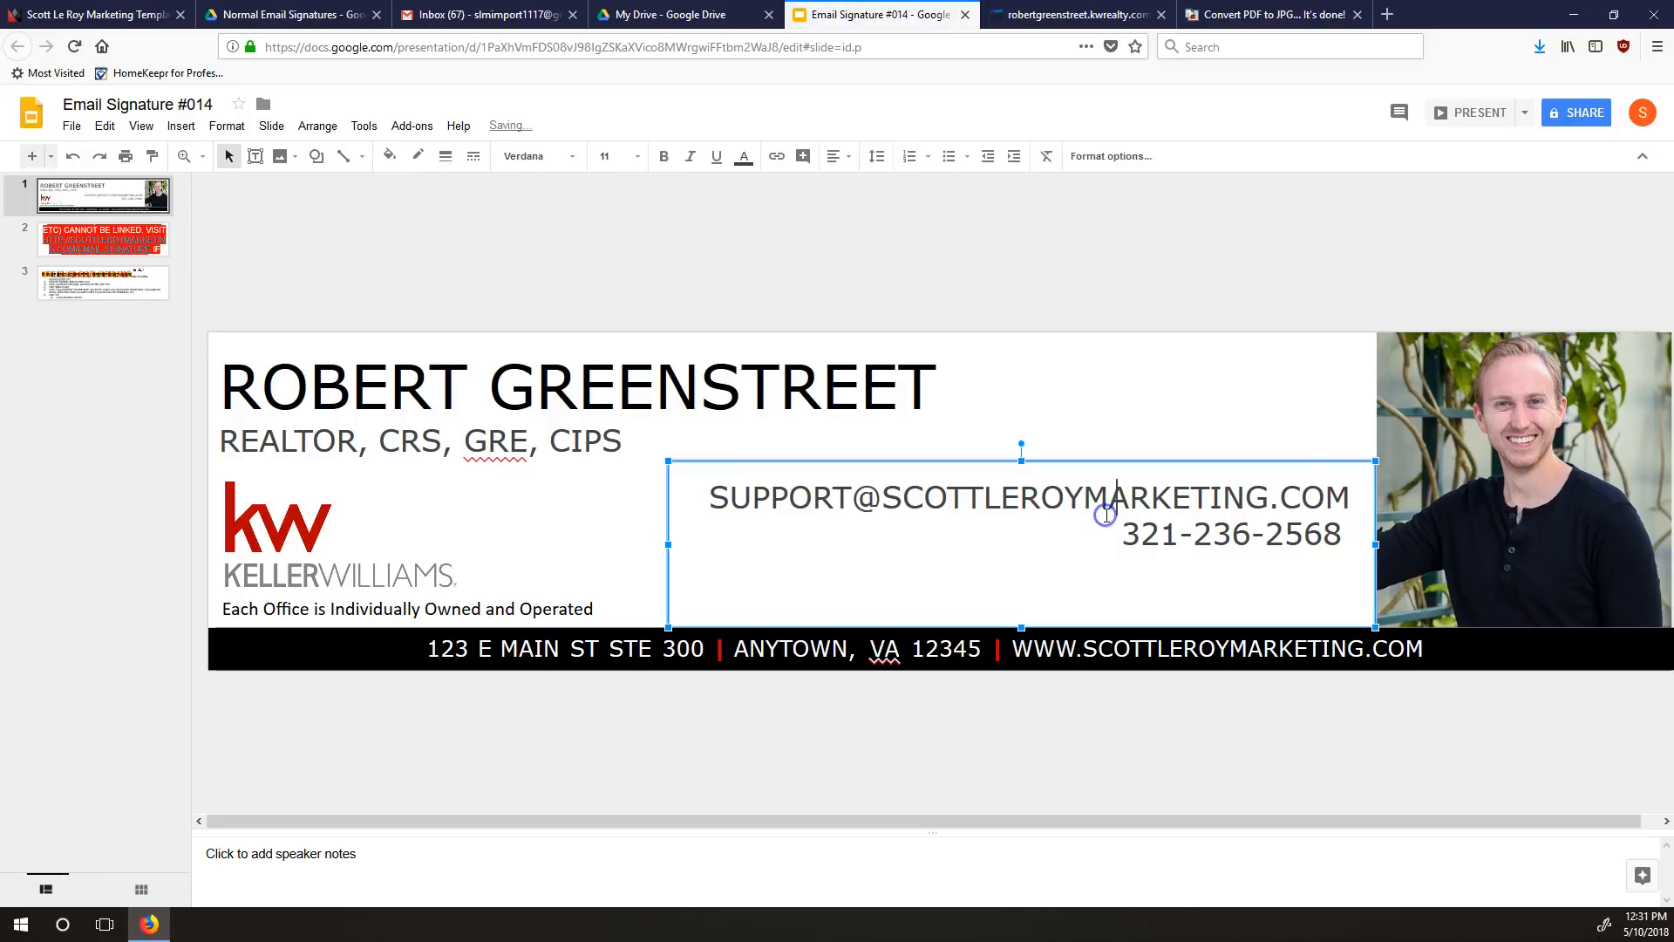
pyautogui.hotkey('ctrl', 'a')
pyautogui.press('Delete')
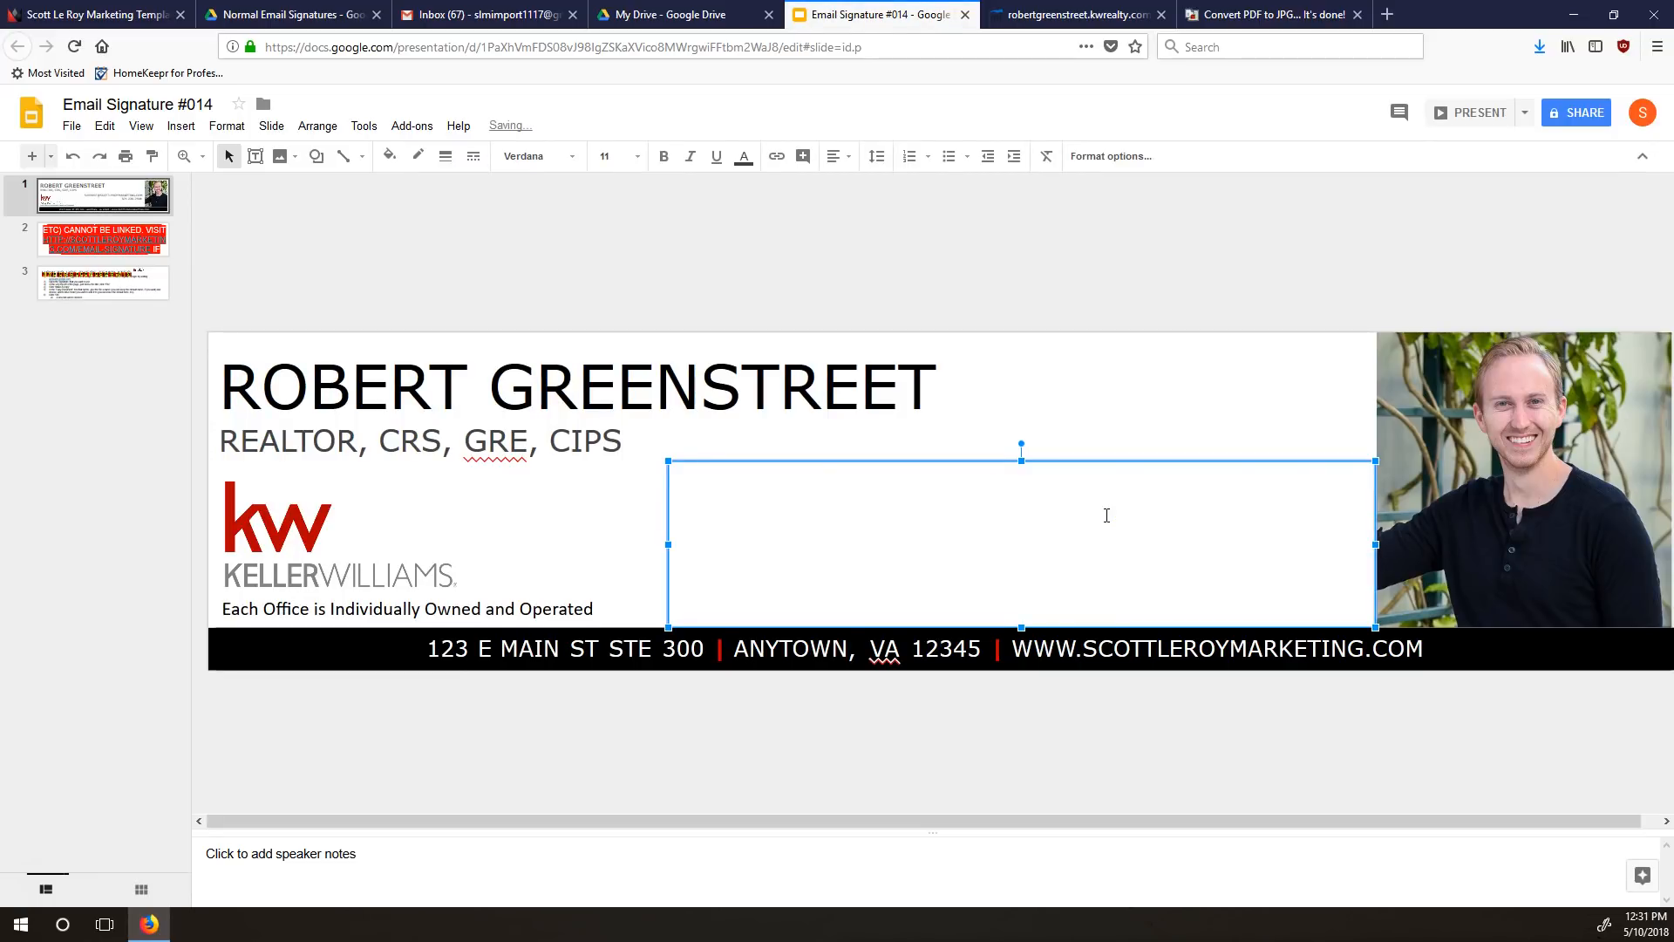